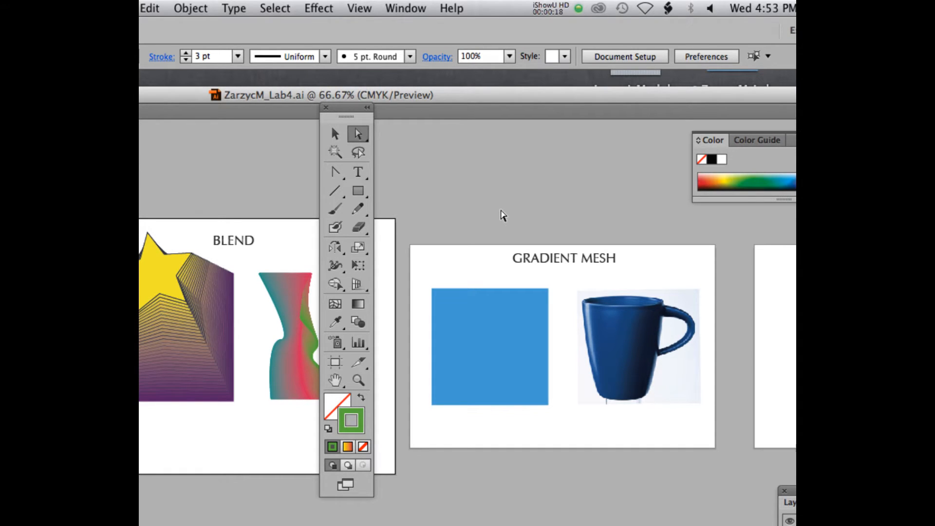
# View the document at 100% and arrange the floating tools and layers lists around the Gradient Mesh artboard.
pyautogui.press('super+1')
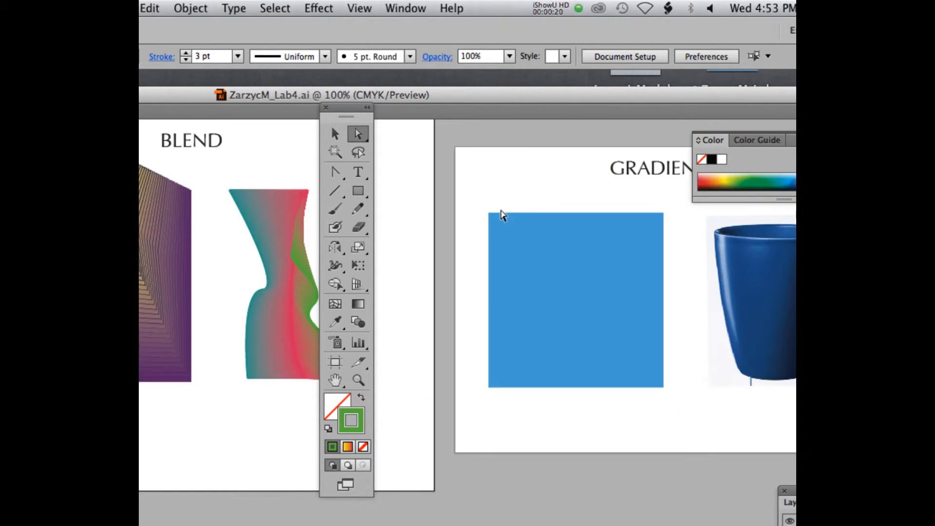
pyautogui.moveTo(574, 99); pyautogui.dragTo(433, 94)
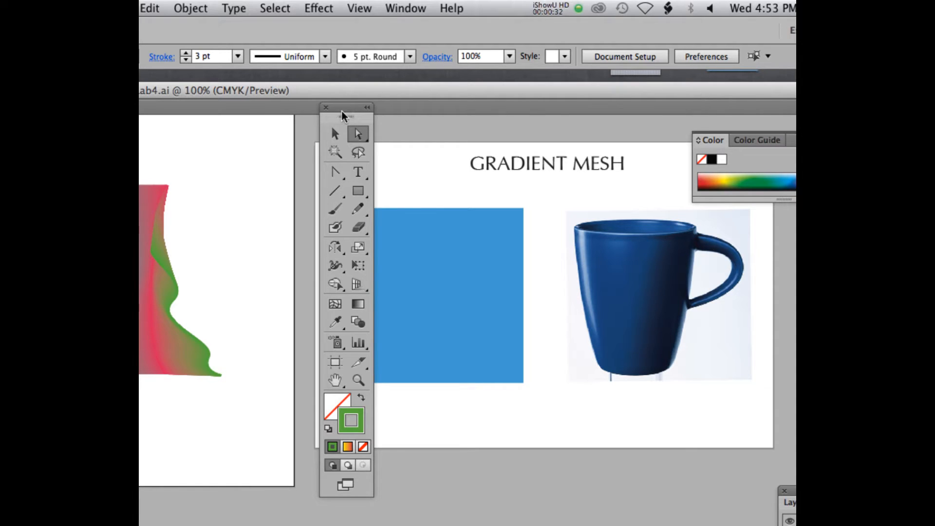
pyautogui.moveTo(343, 116); pyautogui.dragTo(301, 115)
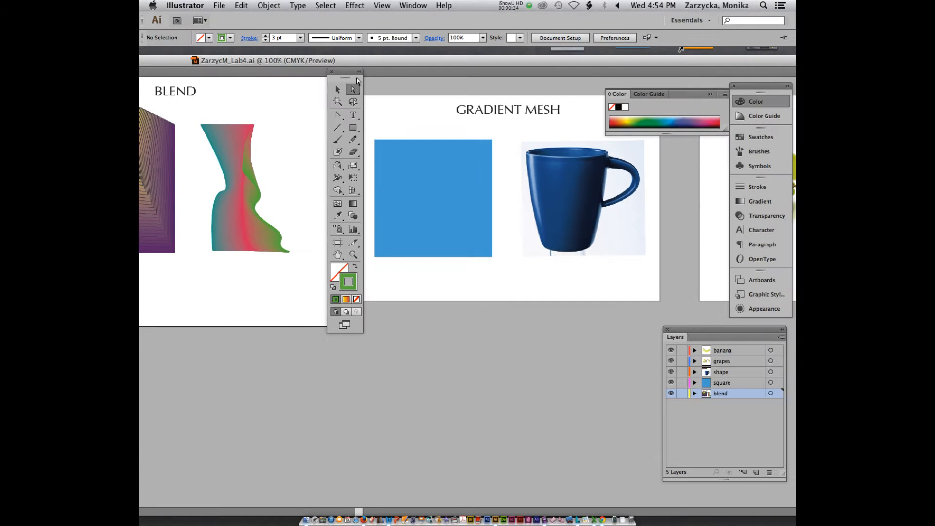
pyautogui.moveTo(710, 328); pyautogui.dragTo(677, 164)
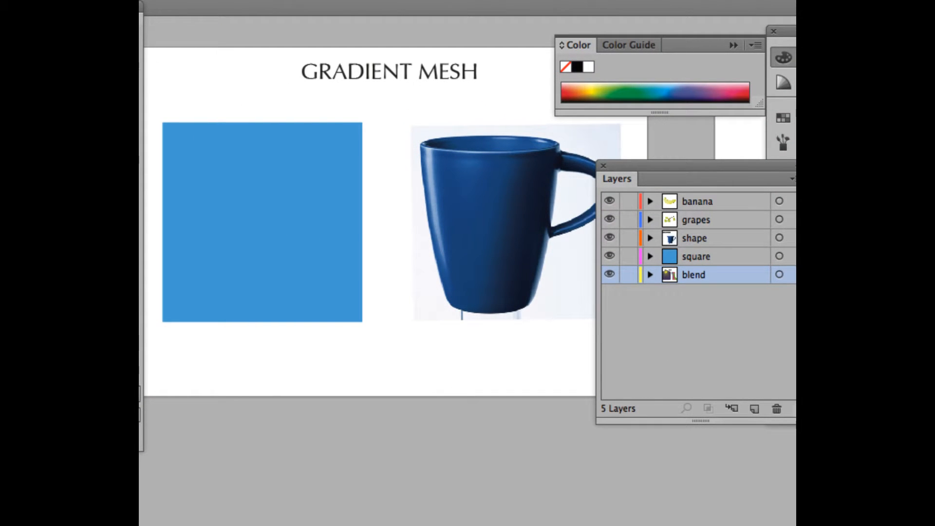
pyautogui.moveTo(141, 6); pyautogui.dragTo(151, 59)
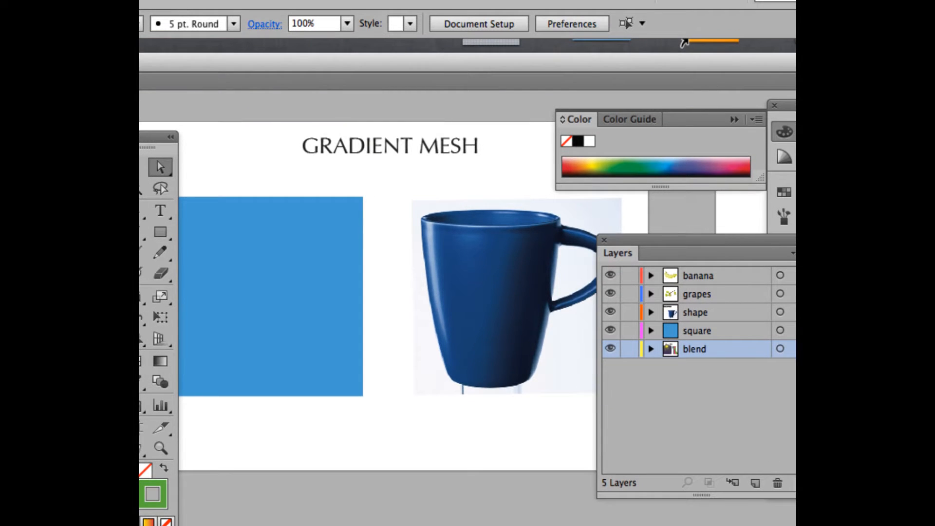
pyautogui.moveTo(258, 62); pyautogui.dragTo(329, 60)
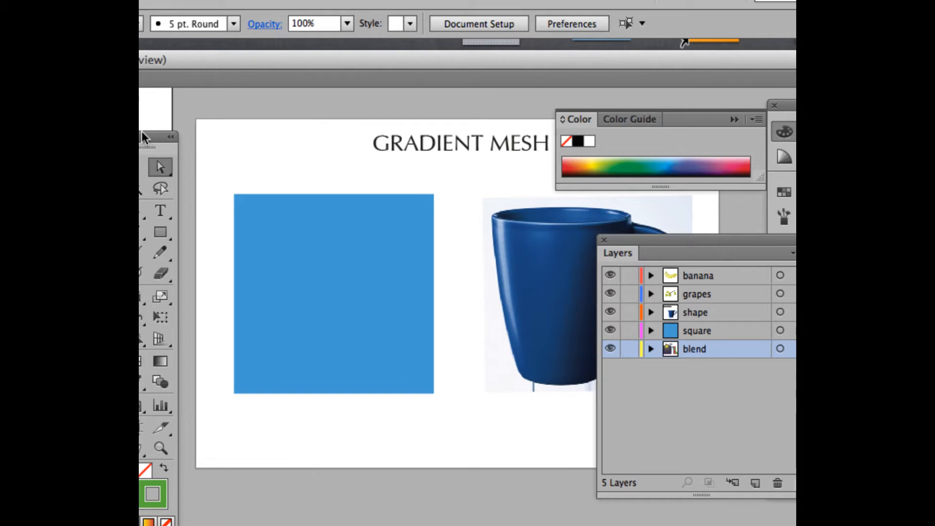
pyautogui.moveTo(143, 134); pyautogui.dragTo(184, 67)
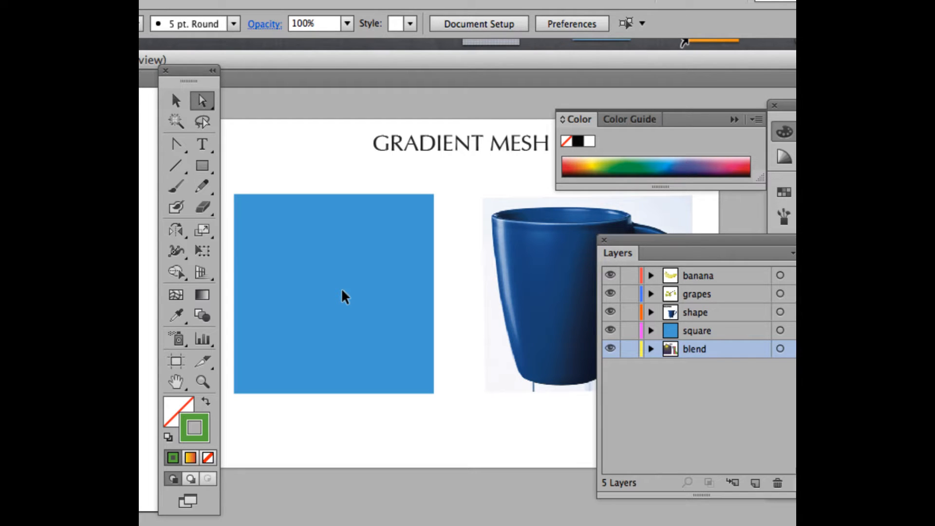
# Preview a 2-row, 2-column gradient mesh on the blue square with To Center and To Edge appearances, and cancel it.
pyautogui.click(343, 292)
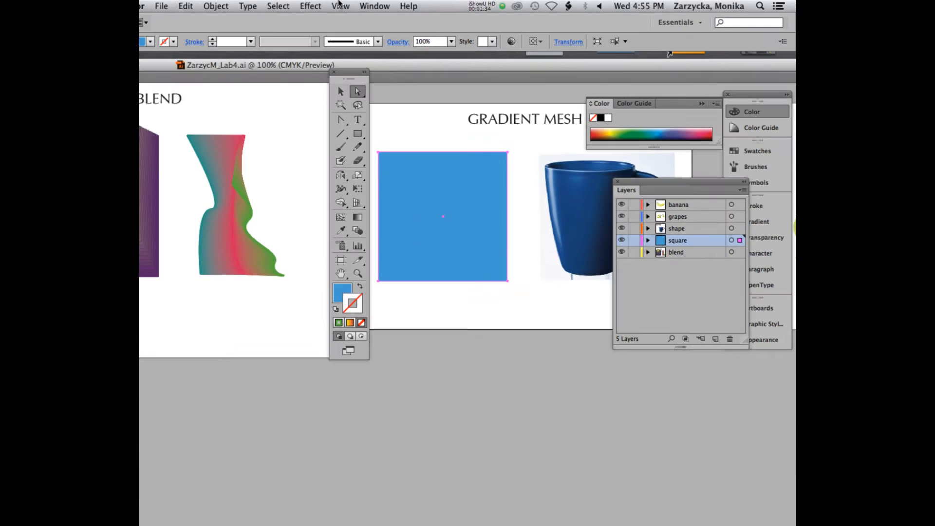
pyautogui.click(217, 6)
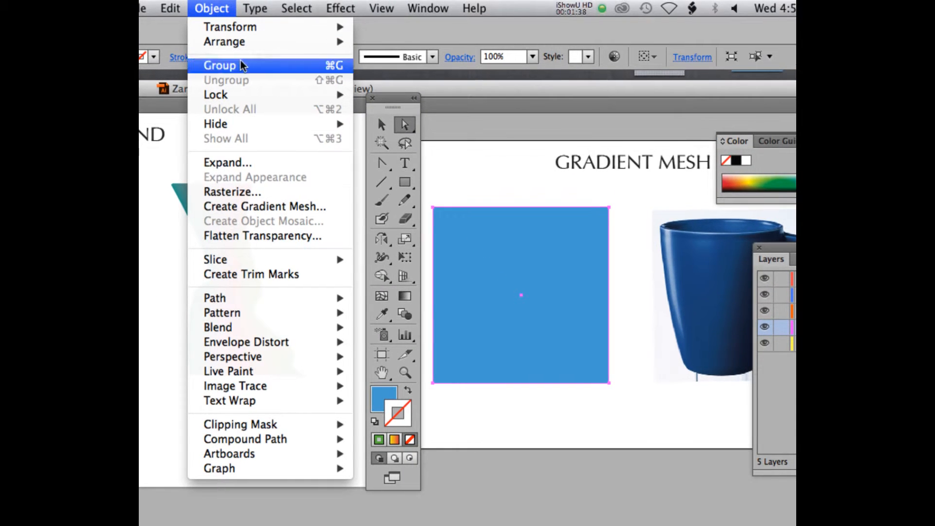
pyautogui.click(240, 206)
pyautogui.moveTo(470, 145); pyautogui.dragTo(353, 152)
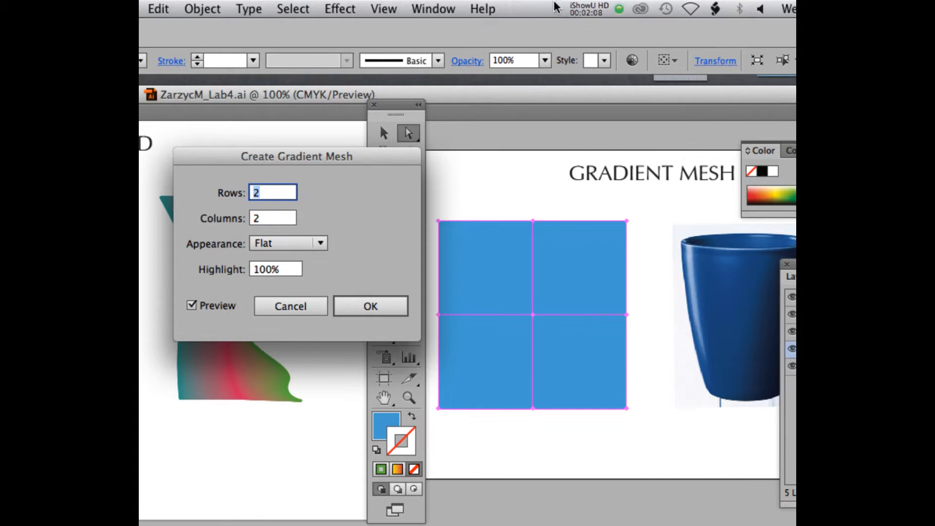
pyautogui.click(576, 4)
pyautogui.click(592, 57)
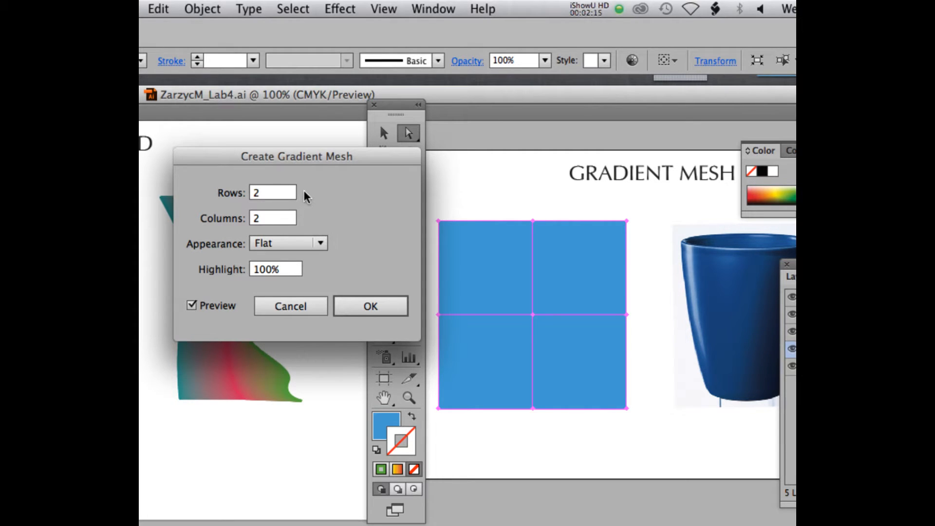
pyautogui.moveTo(285, 156); pyautogui.dragTo(310, 157)
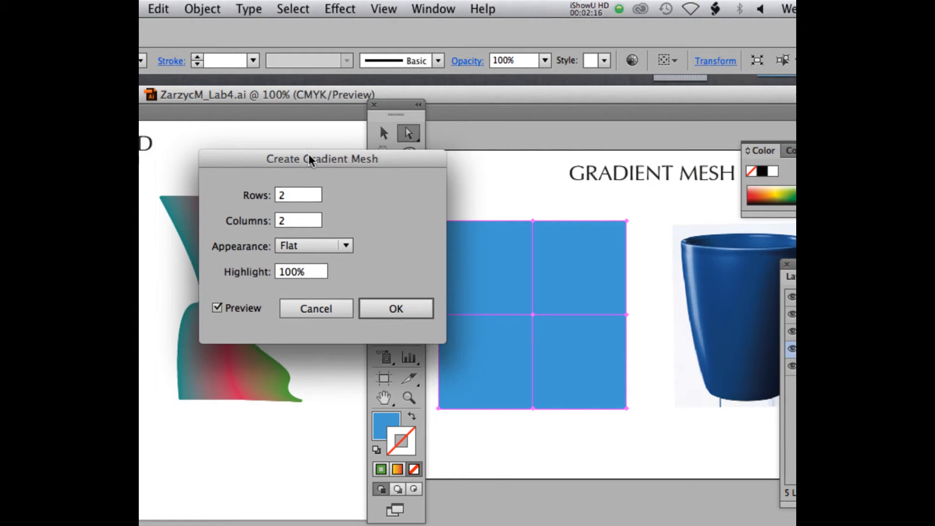
pyautogui.click(286, 250)
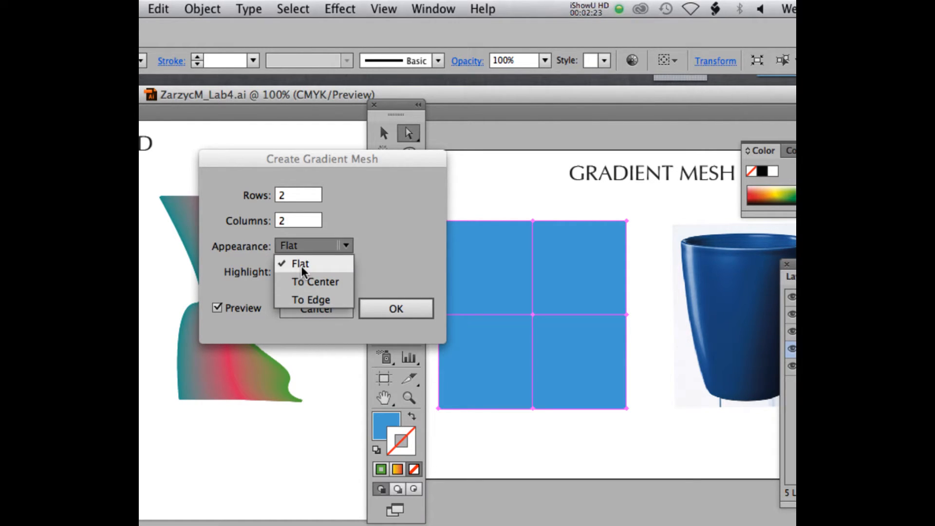
pyautogui.click(306, 282)
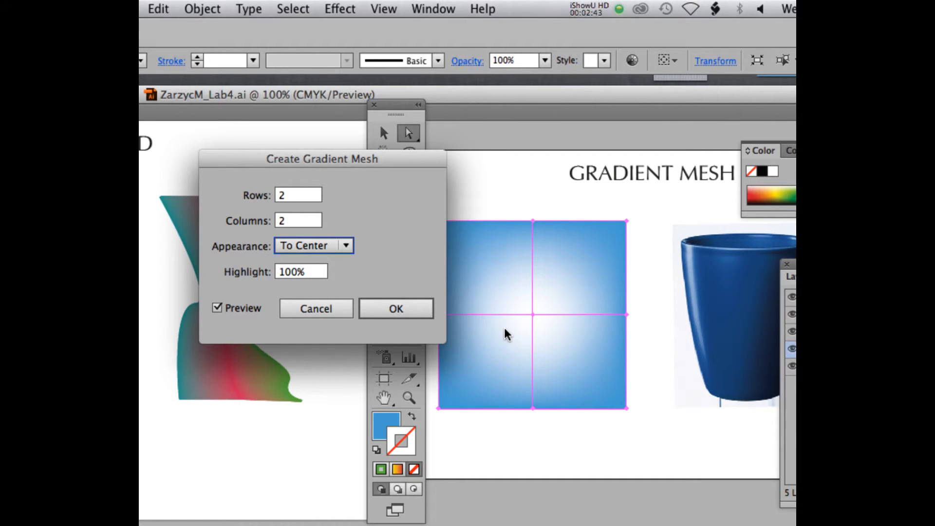
pyautogui.click(345, 250)
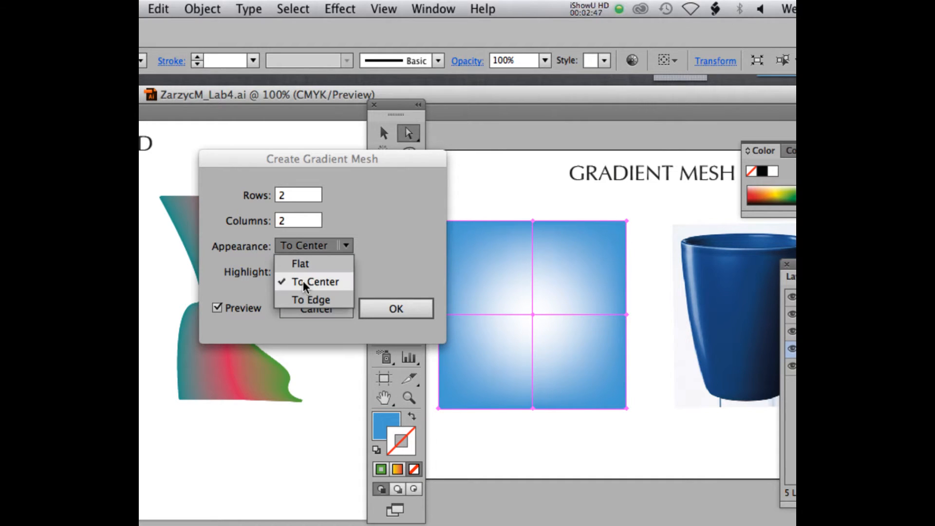
pyautogui.click(304, 299)
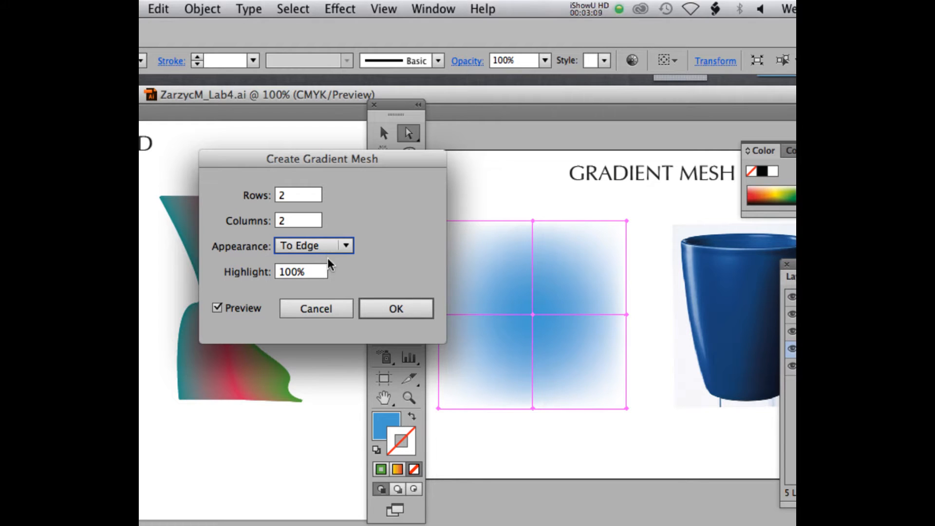
pyautogui.click(335, 312)
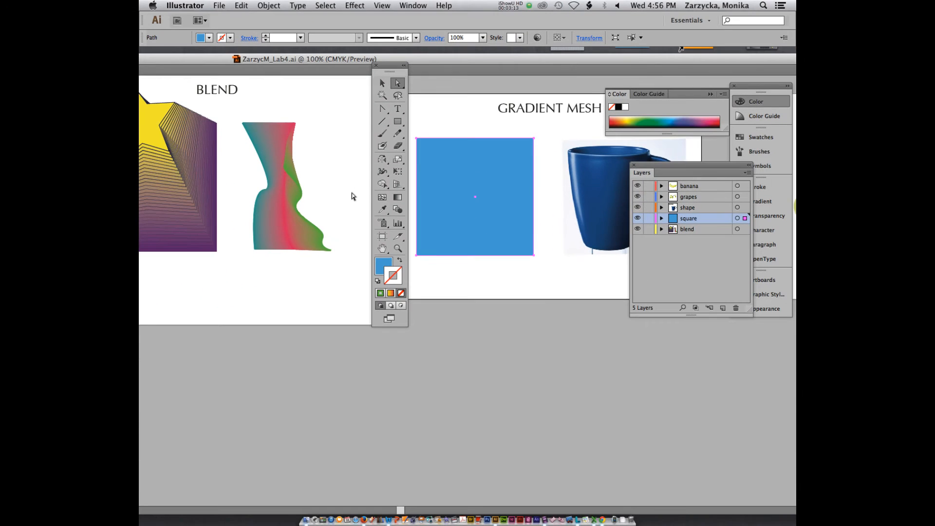
# Try adding mesh points on the blue square's upper edge and interior with the Mesh tool, and undo them.
pyautogui.moveTo(378, 70); pyautogui.dragTo(354, 71)
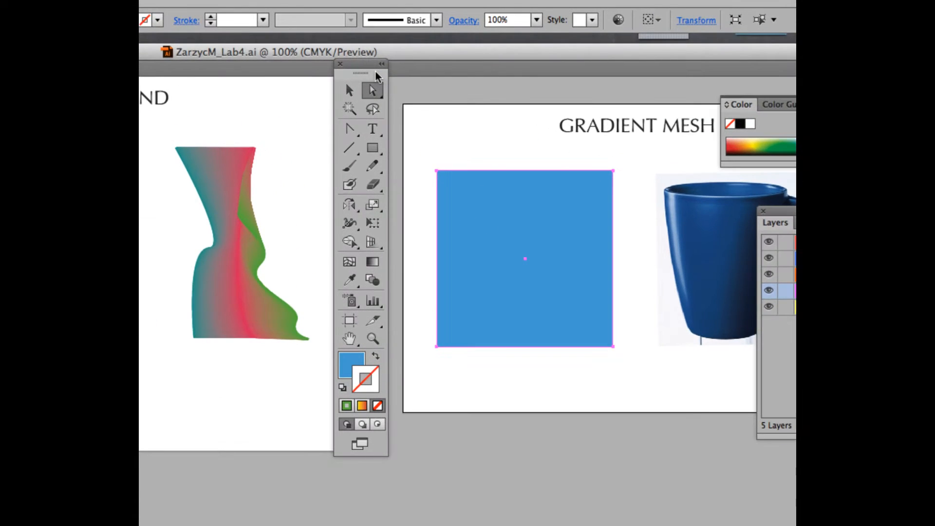
pyautogui.click(349, 262)
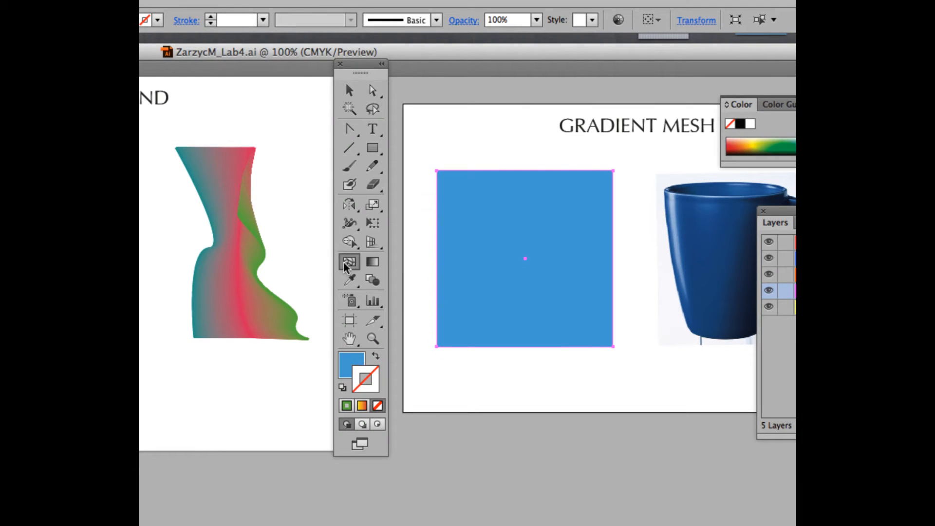
pyautogui.click(527, 172)
pyautogui.click(527, 265)
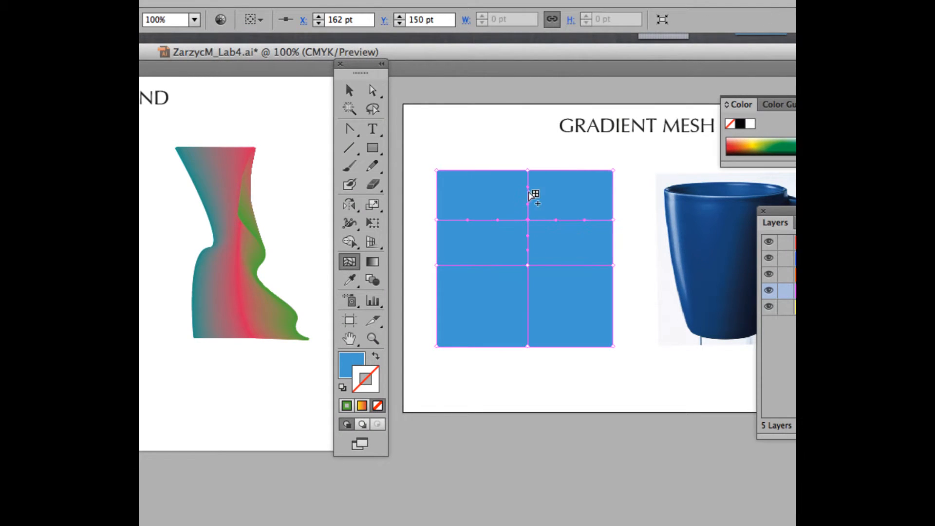
pyautogui.hotkey('ctrl', 'z')
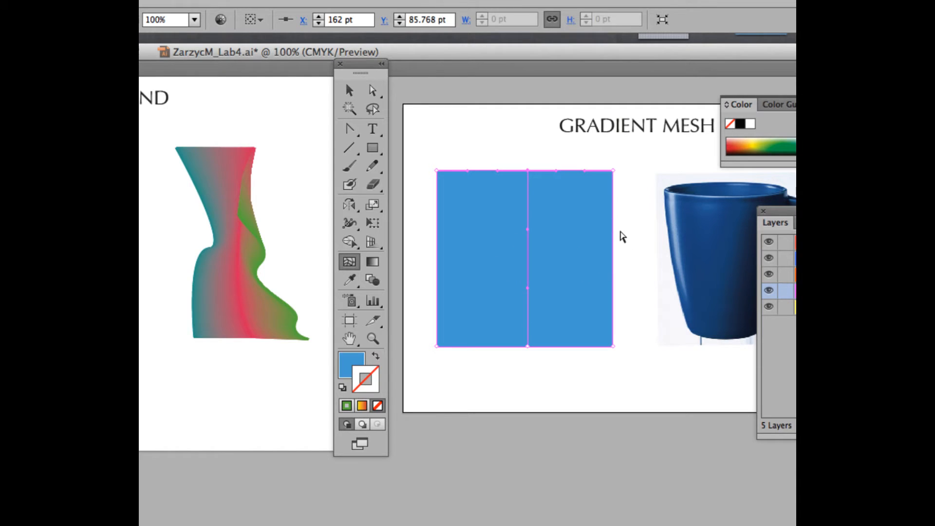
pyautogui.hotkey('ctrl', 'z')
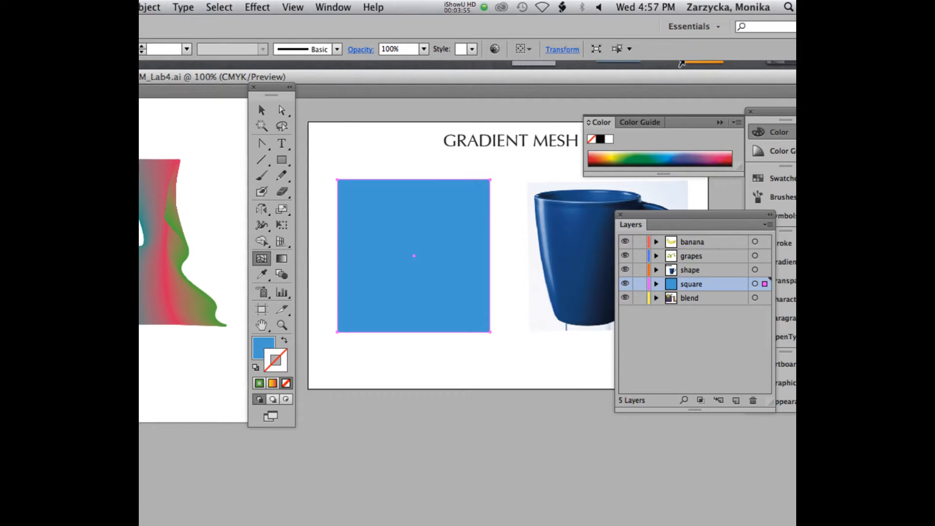
# Create a gradient mesh on the blue square with 2 rows, 2 columns, To Center appearance and 100% highlight.
pyautogui.click(164, 7)
pyautogui.click(215, 178)
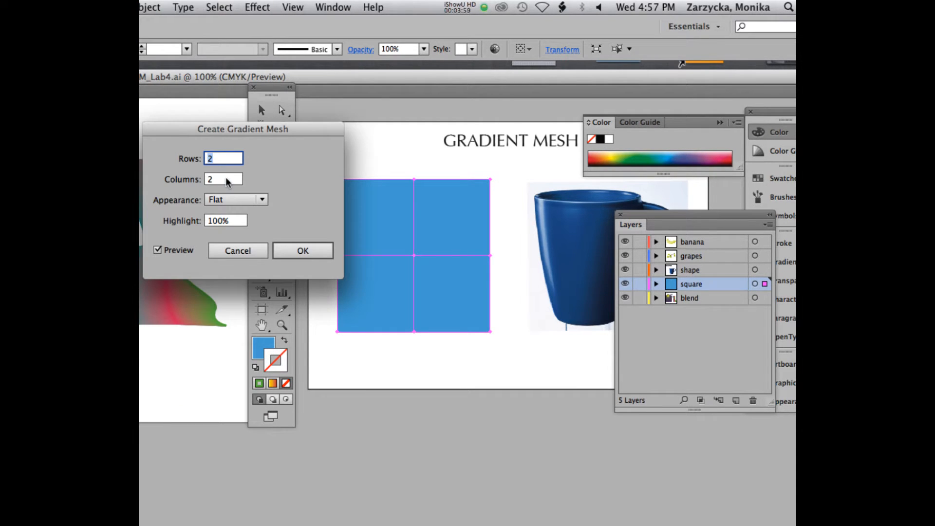
pyautogui.moveTo(259, 135); pyautogui.dragTo(299, 138)
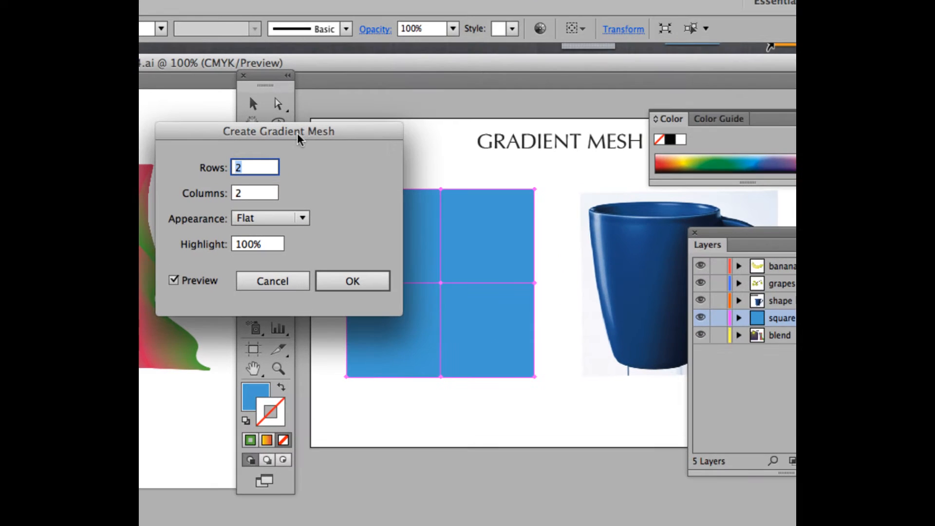
pyautogui.click(248, 218)
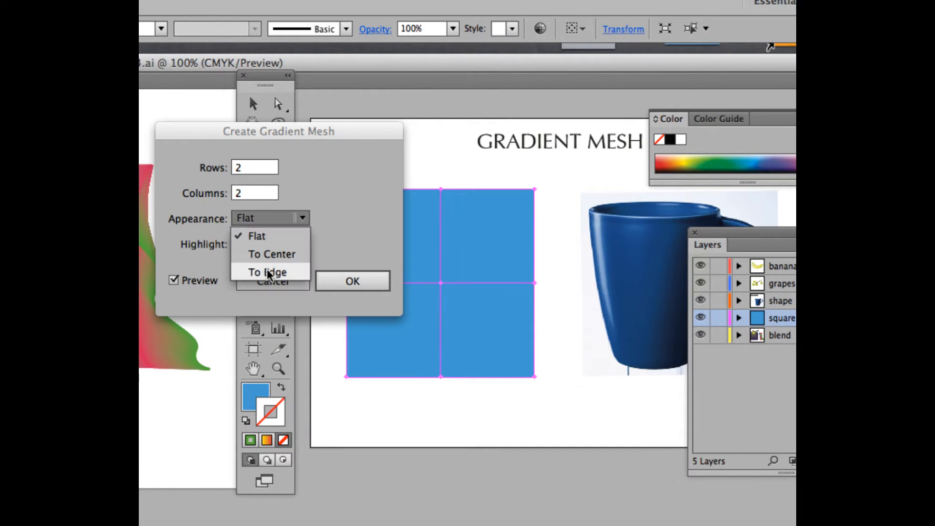
pyautogui.click(265, 255)
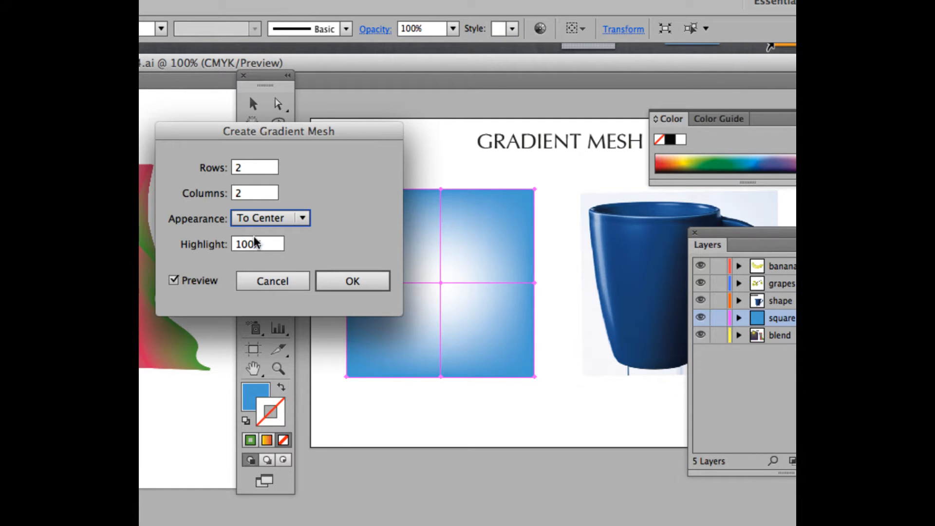
pyautogui.click(349, 286)
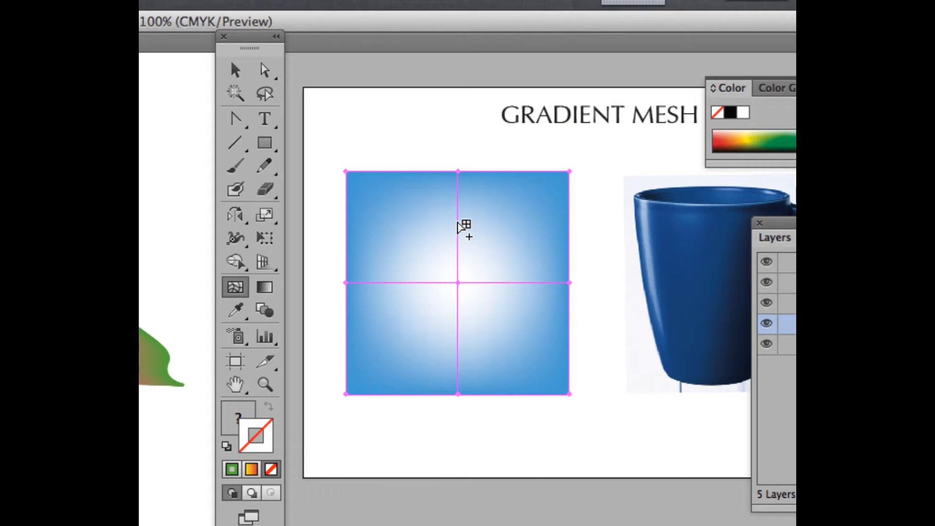
pyautogui.click(751, 139)
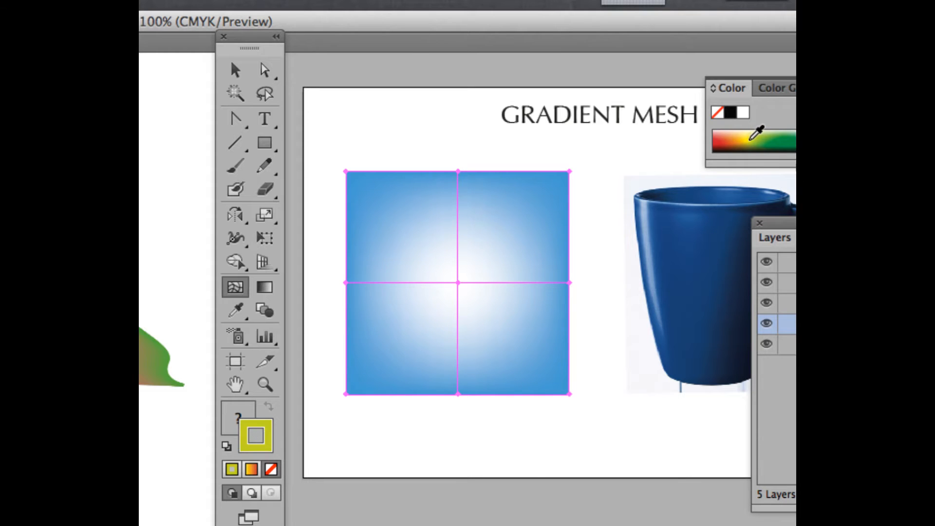
pyautogui.click(235, 70)
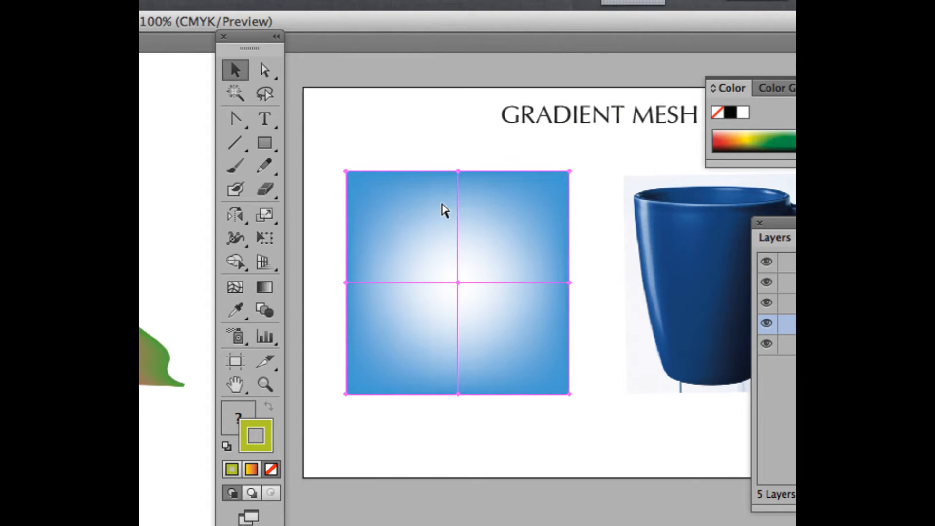
pyautogui.click(235, 290)
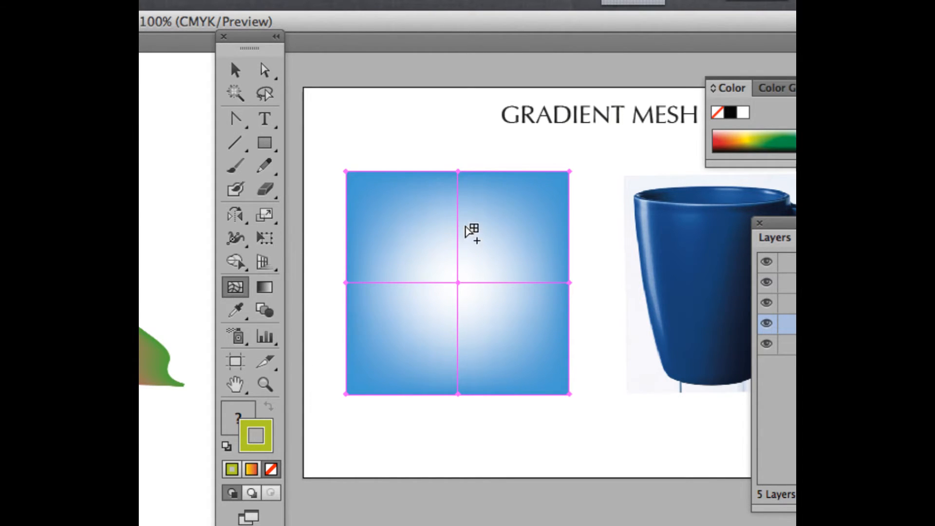
# Add a mesh point on the square's vertical mesh line midway above the centre and fill it with the yellow swatch.
pyautogui.click(458, 224)
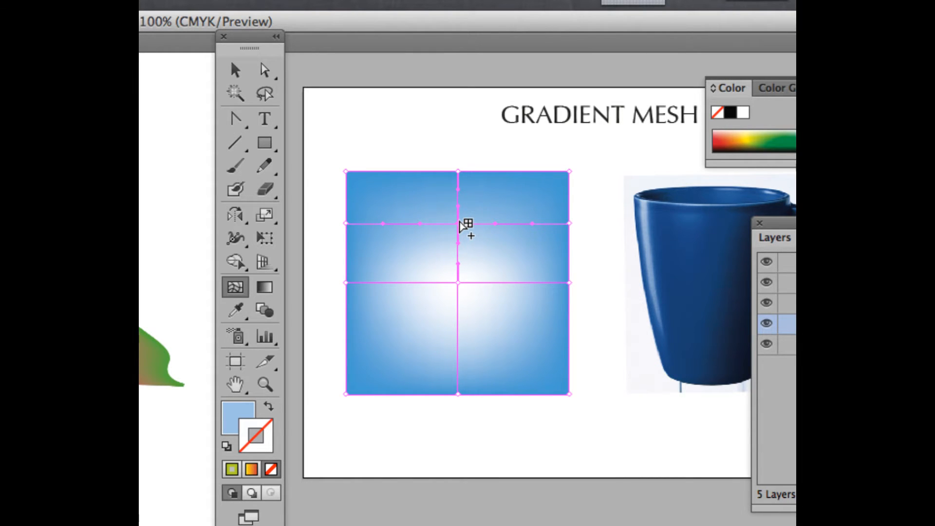
pyautogui.click(246, 412)
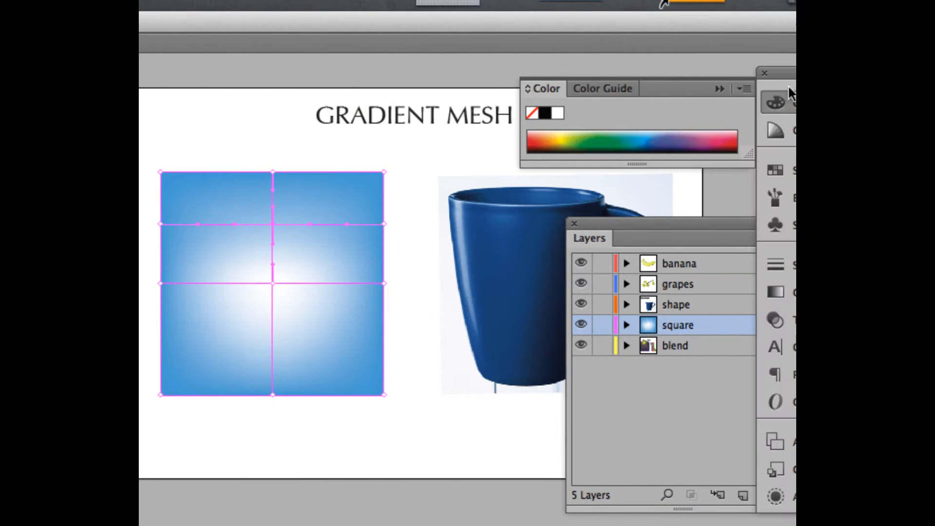
pyautogui.click(744, 171)
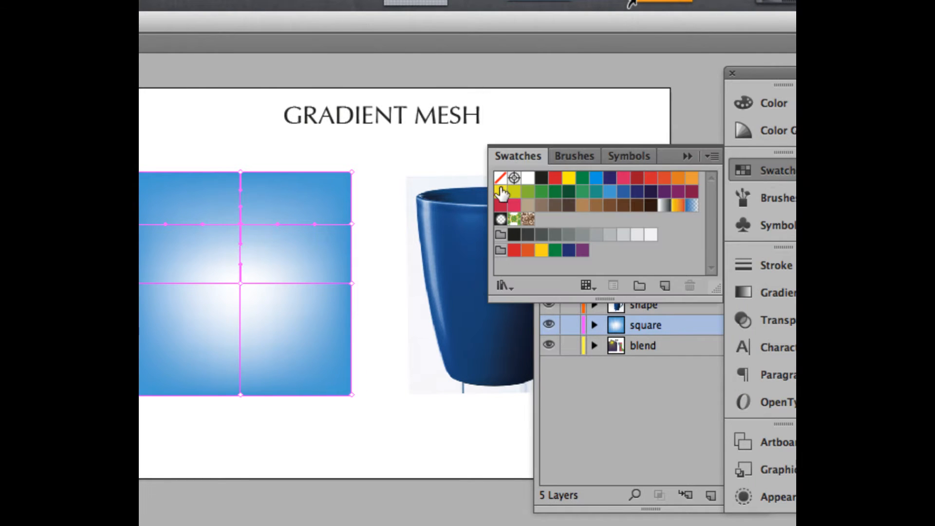
pyautogui.click(566, 178)
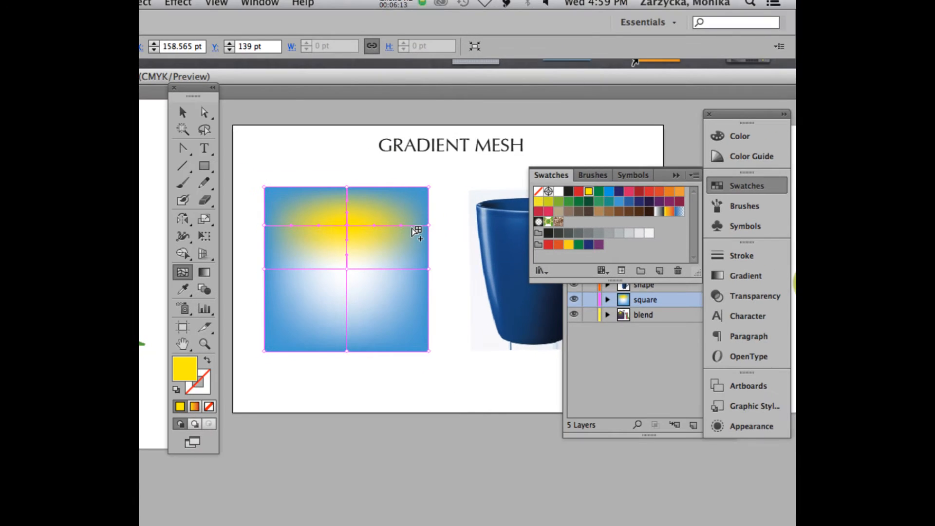
pyautogui.press('super+equal')
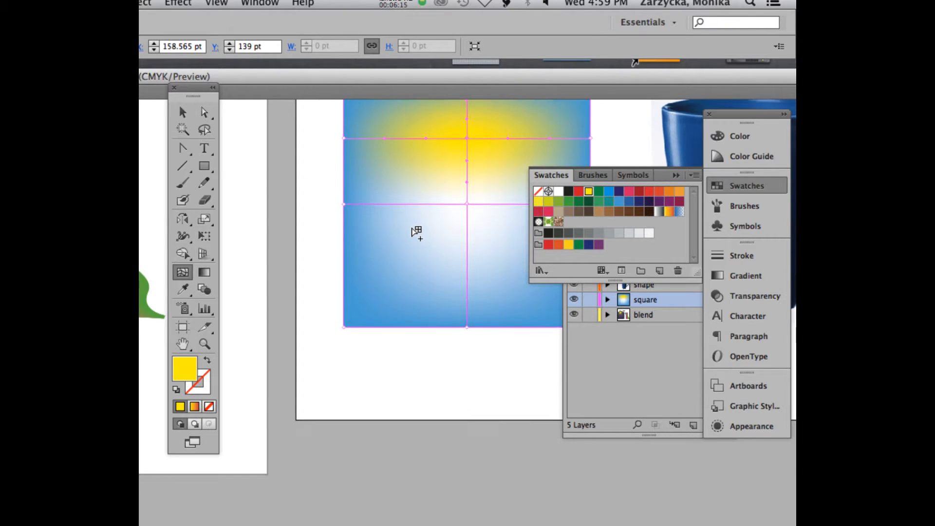
# Add a yellow mesh point on the square's vertical mesh line midway between the centre and the lower edge.
pyautogui.scroll(4, 413, 229)
pyautogui.moveTo(534, 79); pyautogui.dragTo(447, 96)
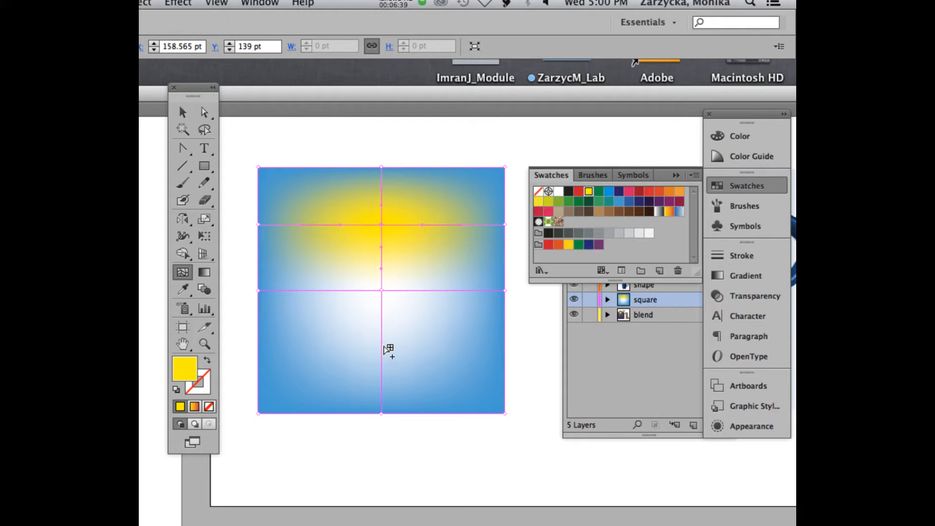
pyautogui.click(382, 346)
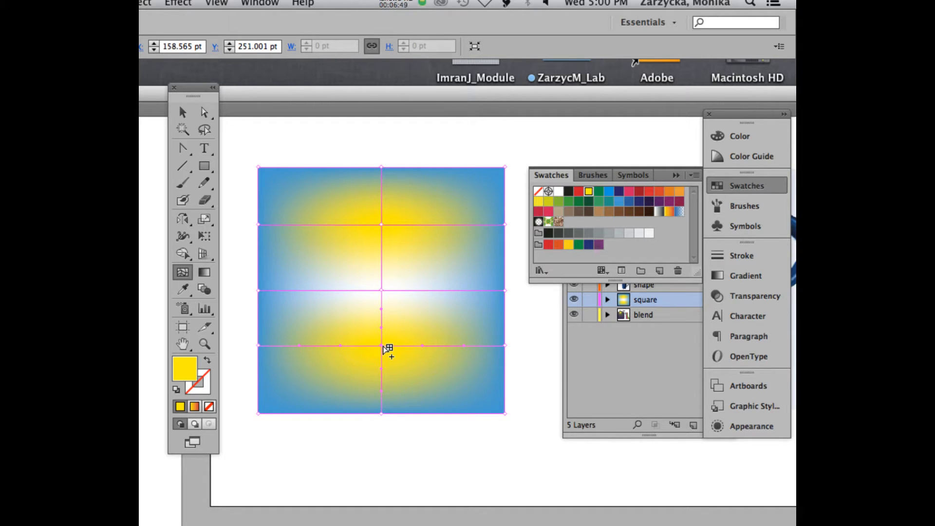
# Add mesh points on the upper mesh row, midway to each side of the yellow point, filled with the purple C=75 M=100 Y=0 K=0 swatch.
pyautogui.click(318, 168)
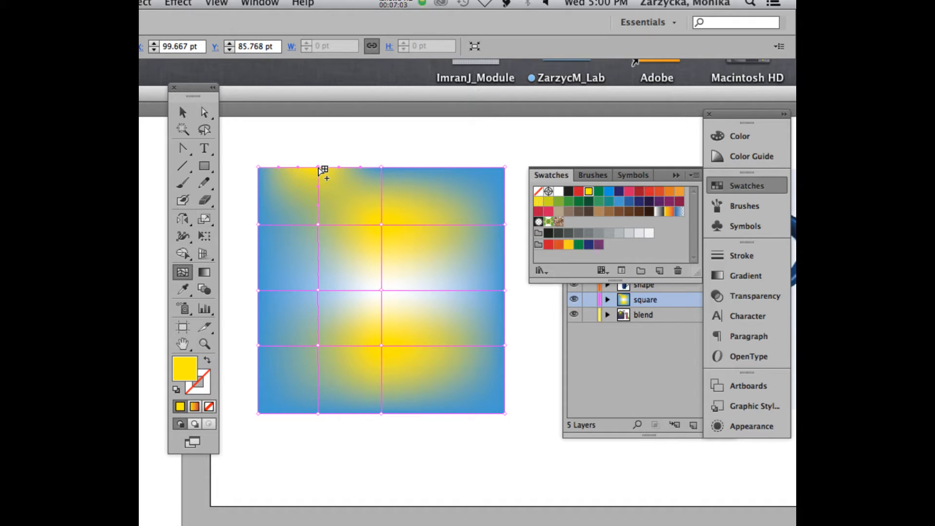
pyautogui.press('super+z')
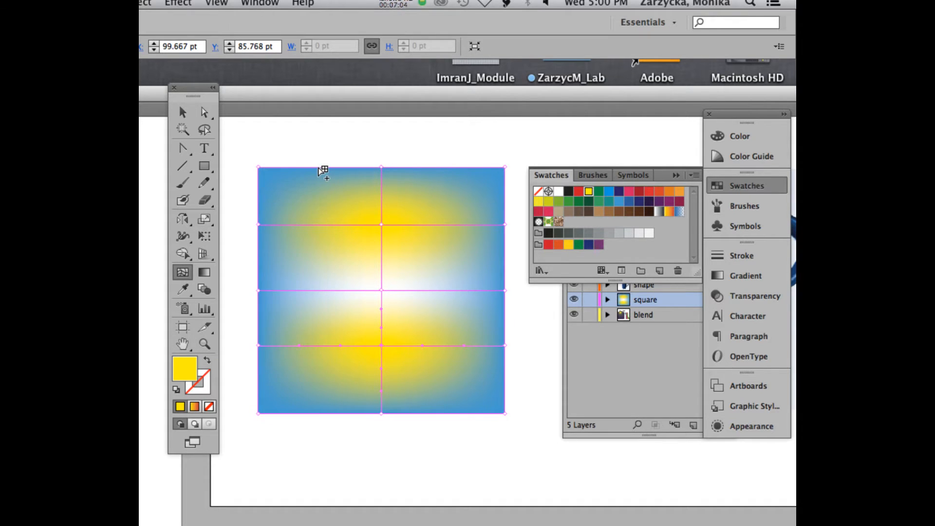
pyautogui.click(317, 224)
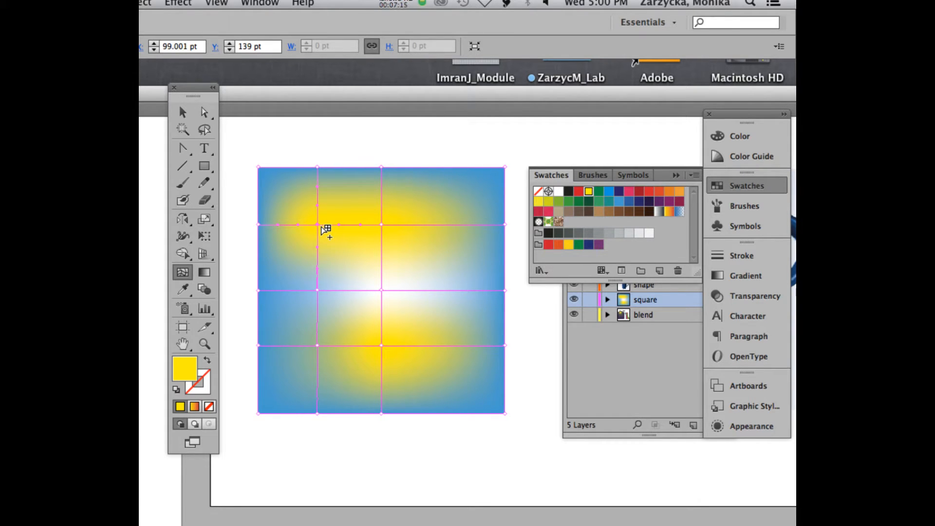
pyautogui.click(659, 201)
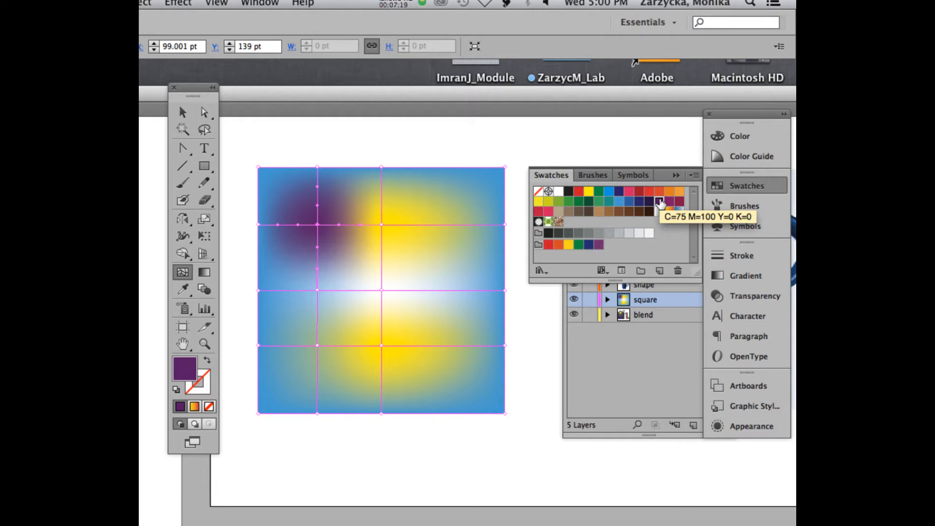
pyautogui.click(445, 224)
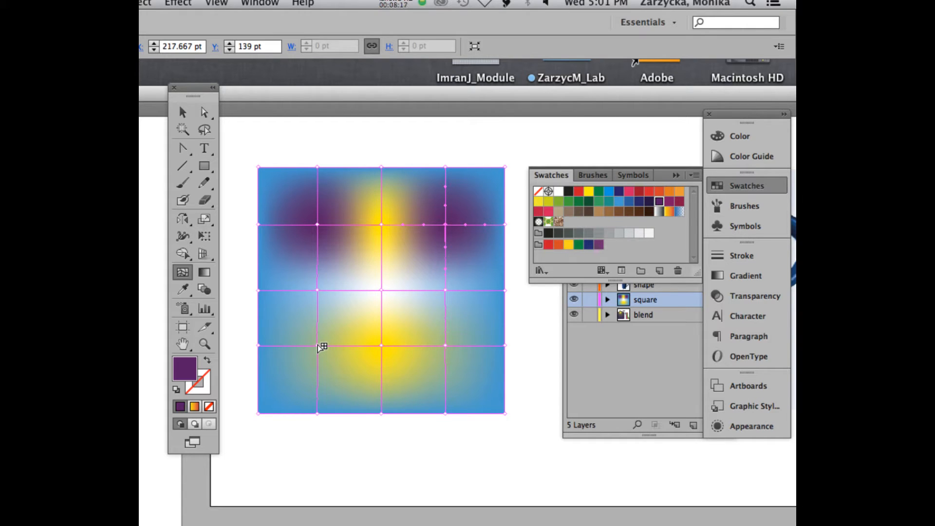
# Recolour the two mesh points flanking the lower yellow point with the purple C=75 M=100 Y=0 K=0 swatch, using Direct Selection.
pyautogui.press('a')
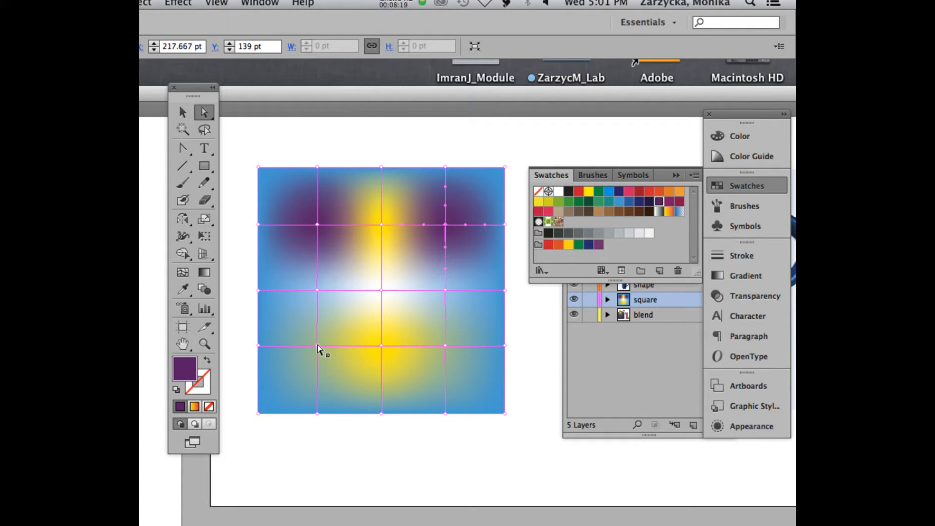
pyautogui.click(317, 346)
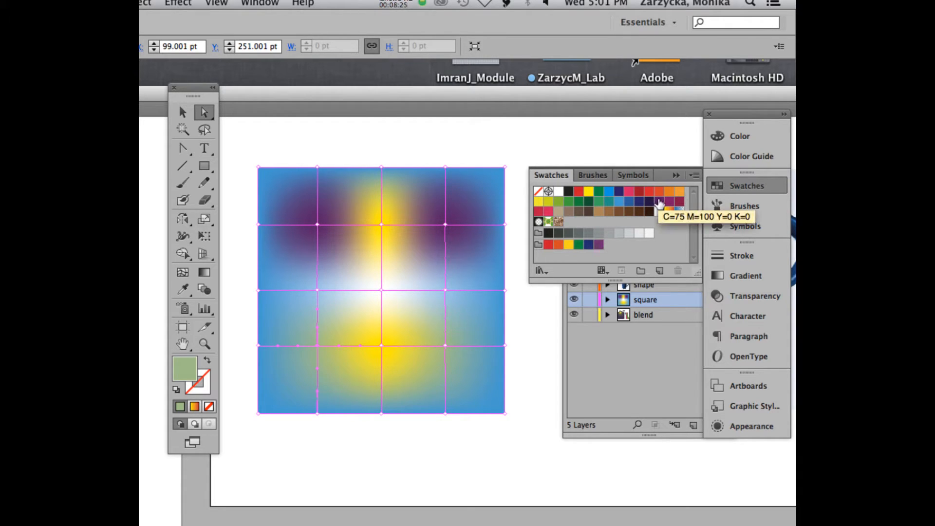
pyautogui.click(660, 203)
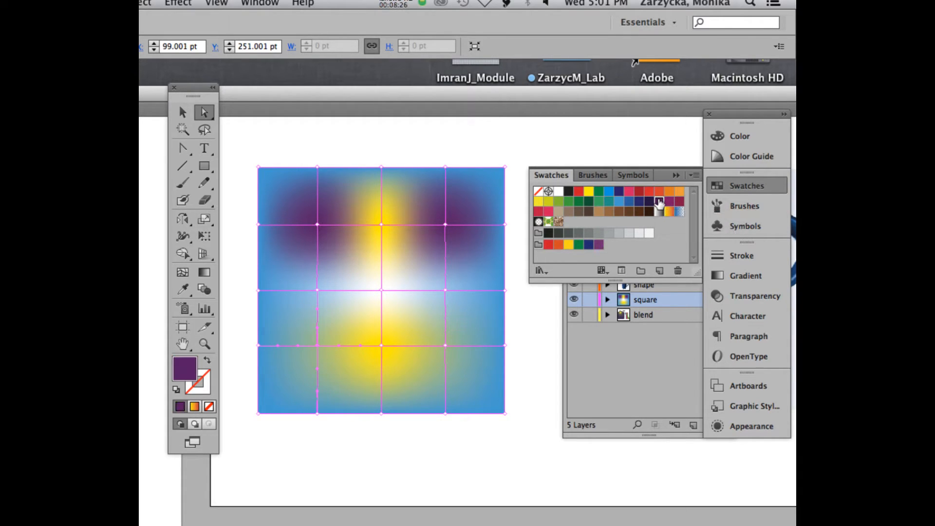
pyautogui.click(446, 346)
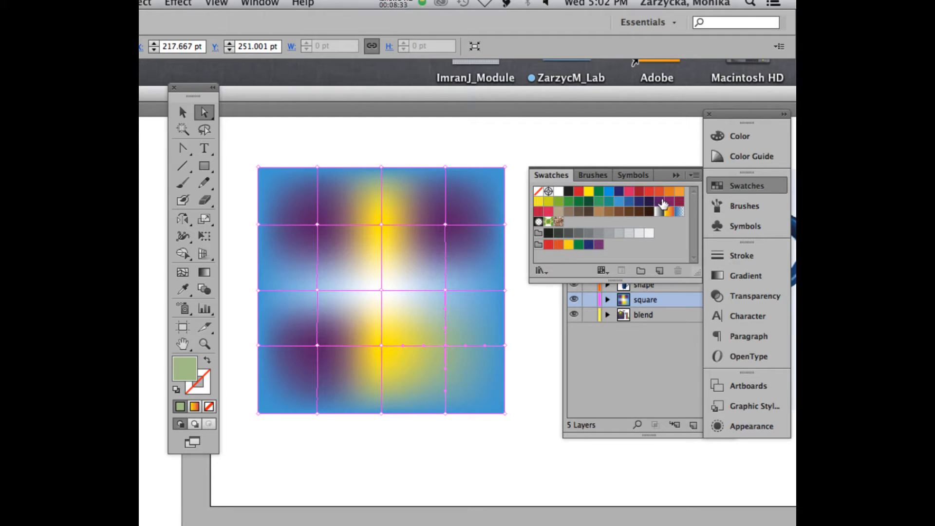
pyautogui.click(658, 202)
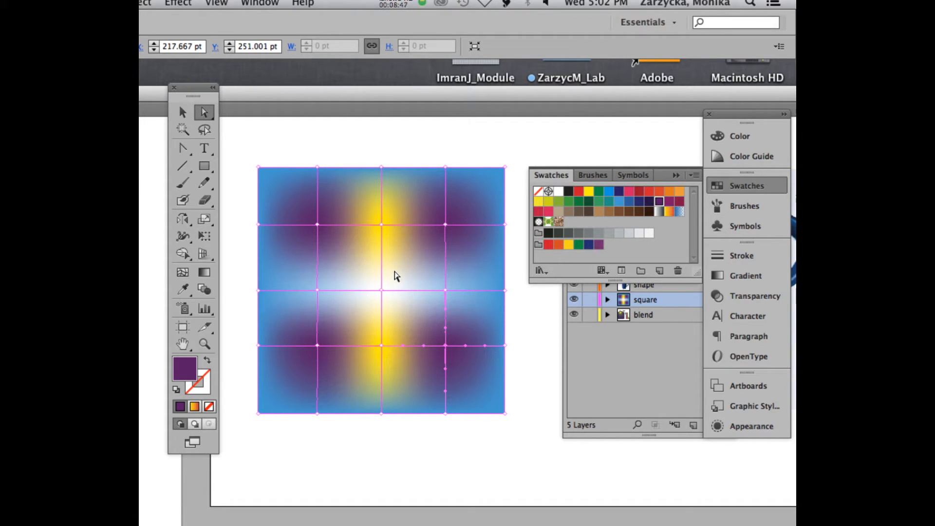
# Fill the mesh points on both sides of the white centre point with the red swatch, and deselect and reselect the mesh to review it.
pyautogui.click(318, 291)
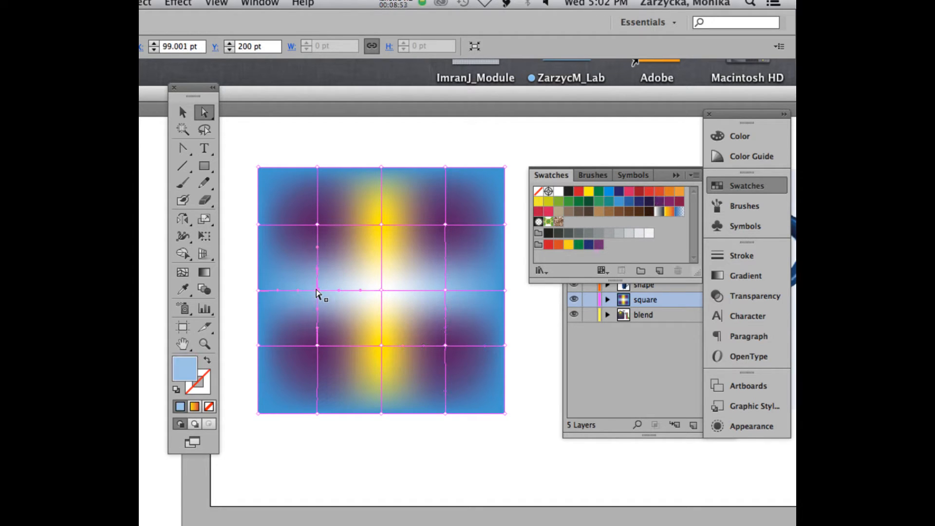
pyautogui.click(579, 193)
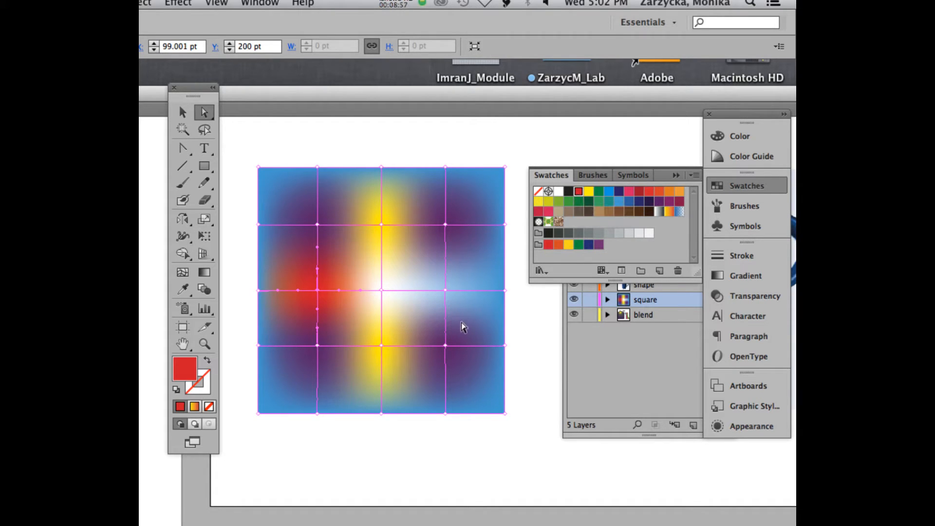
pyautogui.click(445, 290)
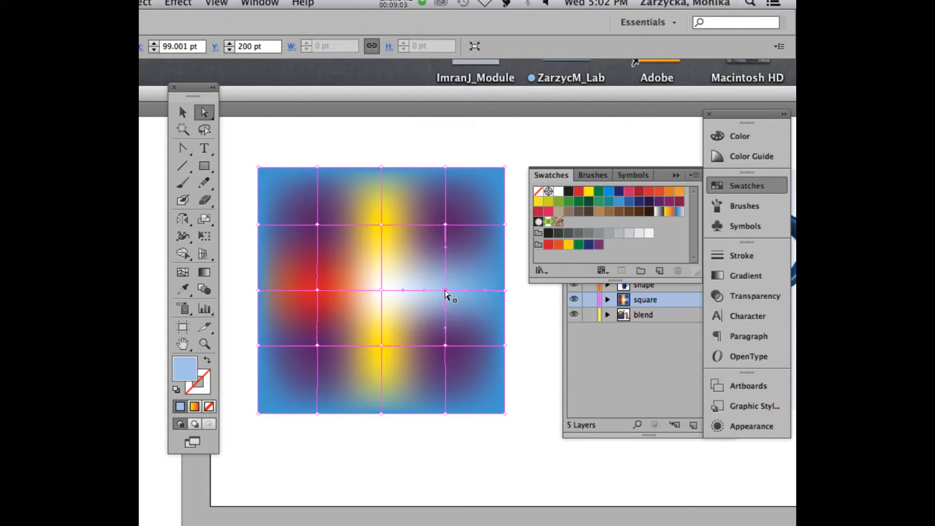
pyautogui.click(582, 192)
pyautogui.click(312, 145)
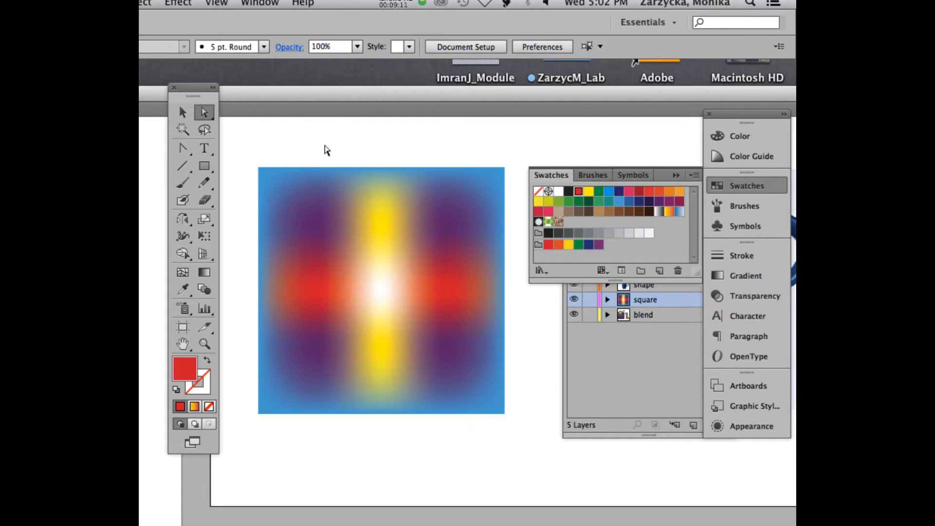
pyautogui.click(336, 216)
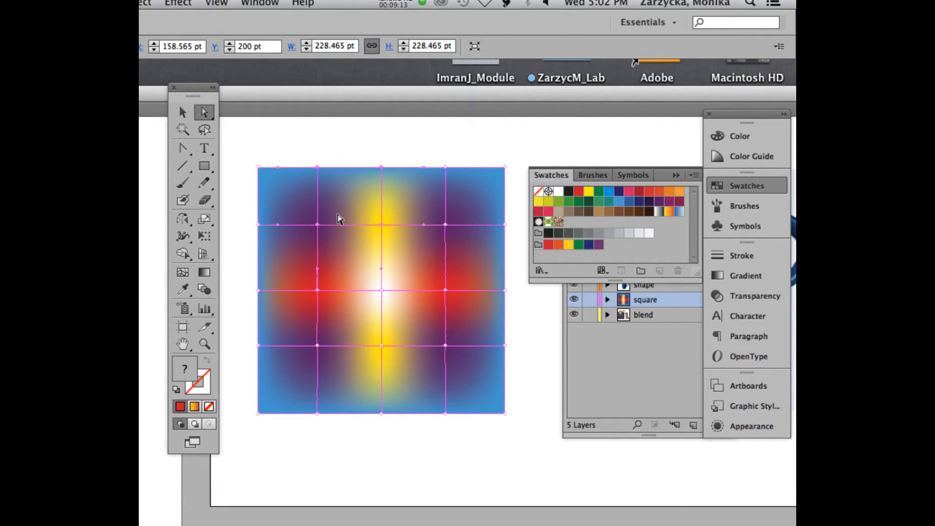
pyautogui.click(318, 225)
pyautogui.press('super')
# Uncover the mug photo by collapsing the Swatches panel and moving the Layers panel aside.
pyautogui.moveTo(572, 95); pyautogui.dragTo(320, 85)
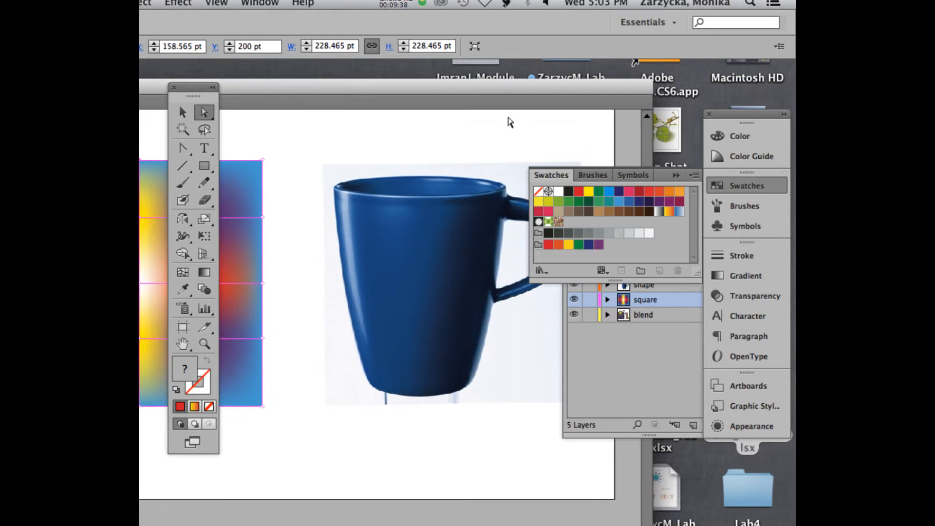
pyautogui.click(676, 175)
pyautogui.click(611, 225)
pyautogui.moveTo(611, 225); pyautogui.dragTo(655, 282)
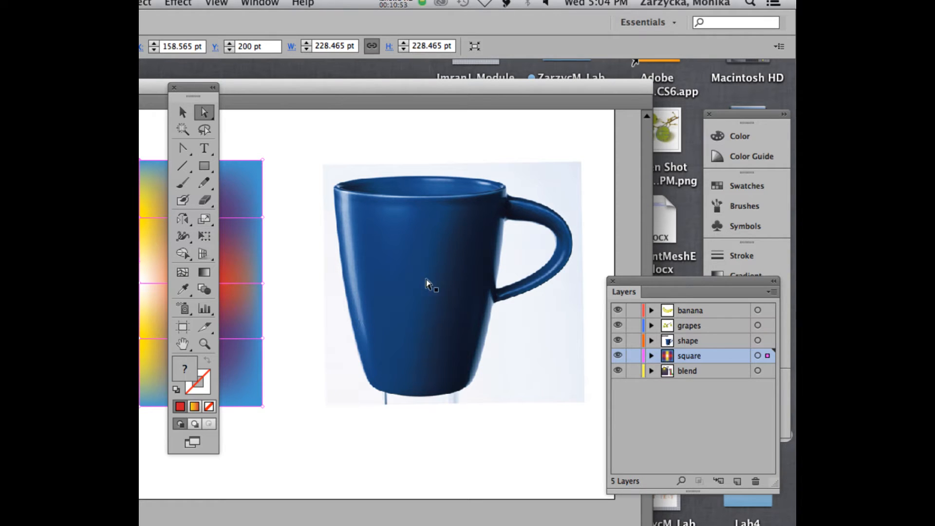
# Bring the artboard with the grapes photo into view, and move the Tools and Layers panels to clear space around it.
pyautogui.moveTo(453, 93); pyautogui.dragTo(514, 70)
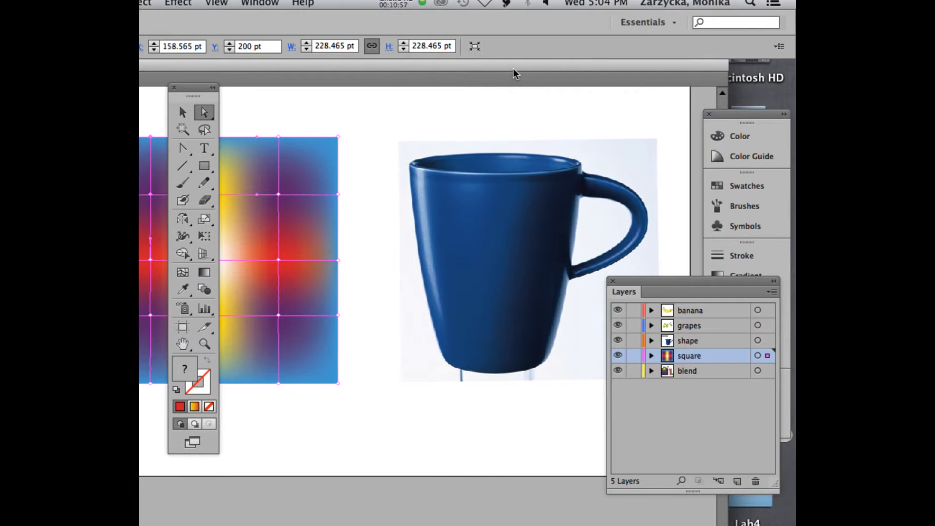
pyautogui.press('super+minus')
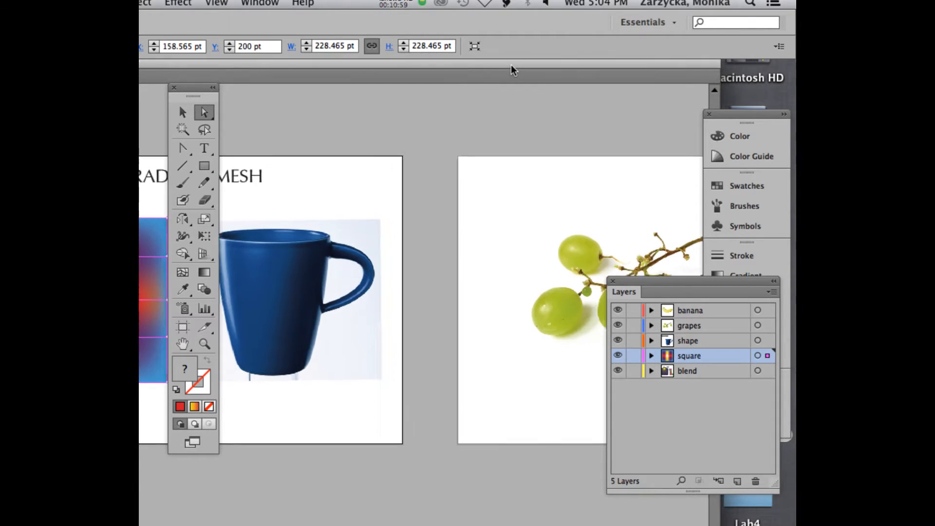
pyautogui.moveTo(509, 71); pyautogui.dragTo(447, 57)
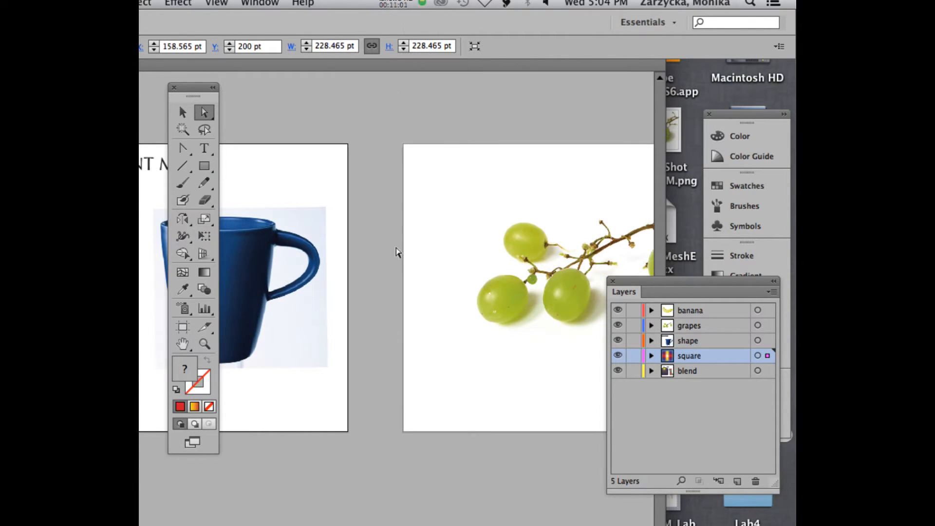
pyautogui.scroll(-8, 395, 256)
pyautogui.scroll(-5, 395, 255)
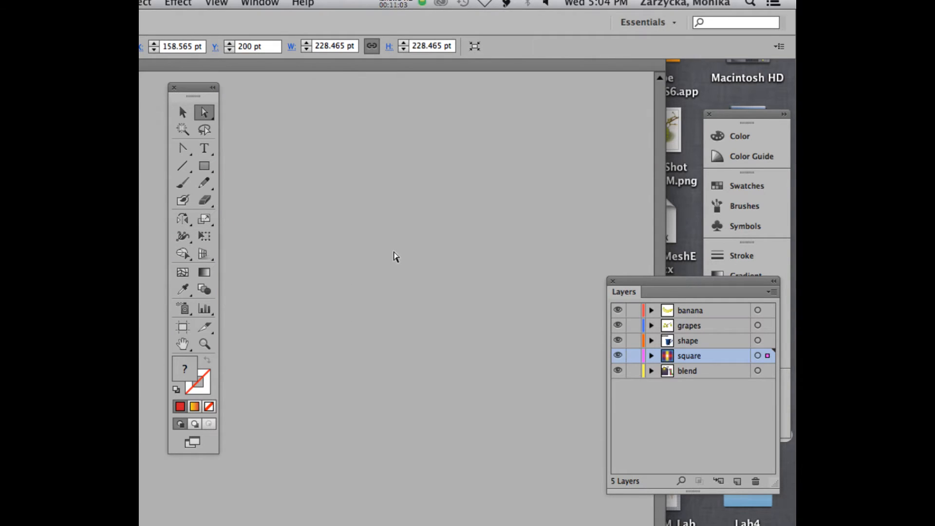
pyautogui.scroll(4, 395, 256)
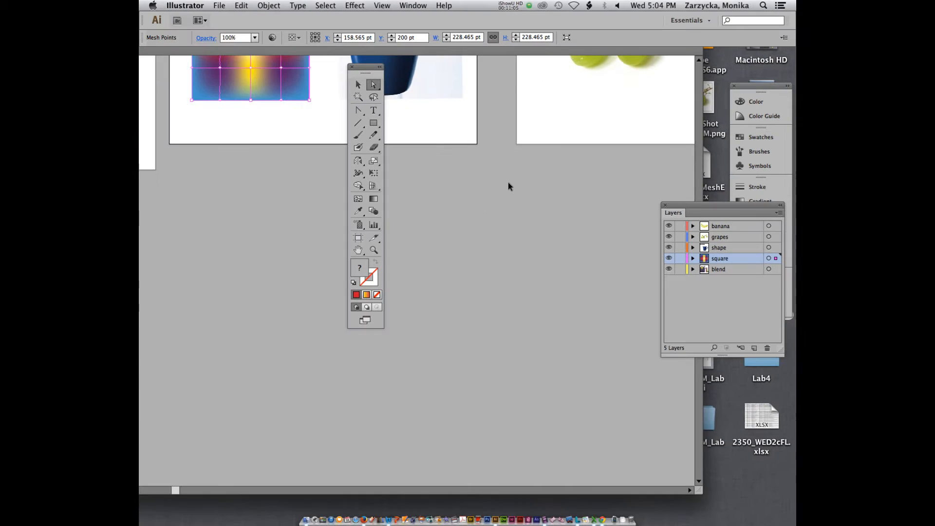
pyautogui.moveTo(174, 490); pyautogui.dragTo(211, 490)
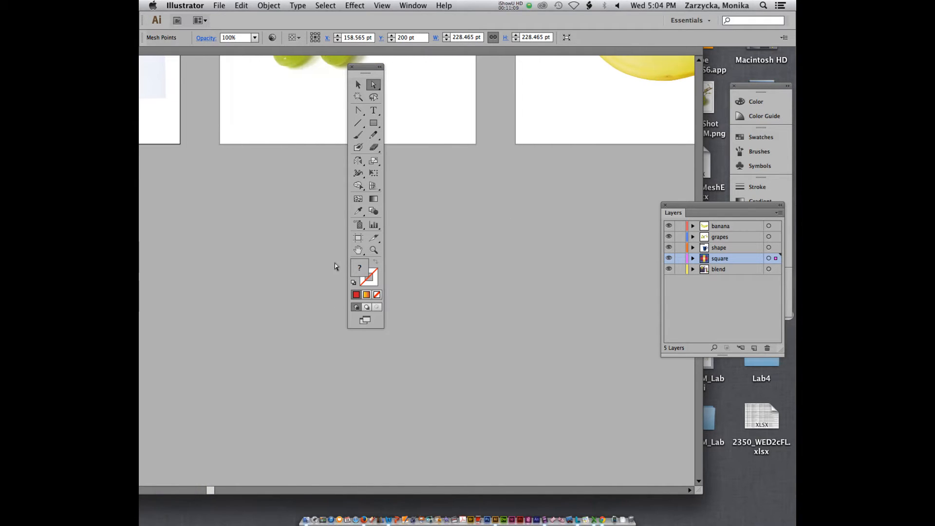
pyautogui.scroll(5, 335, 263)
pyautogui.moveTo(366, 66); pyautogui.dragTo(205, 87)
pyautogui.moveTo(206, 491); pyautogui.dragTo(209, 489)
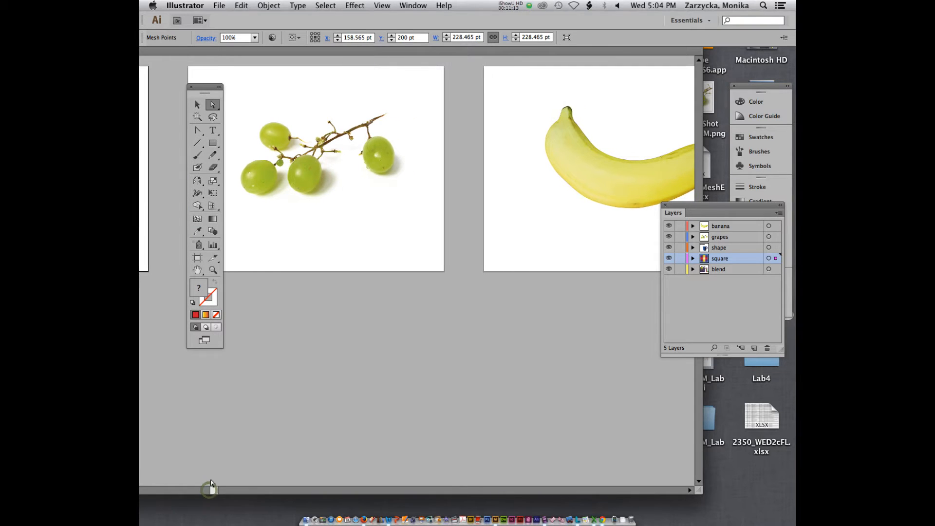
pyautogui.scroll(1, 312, 284)
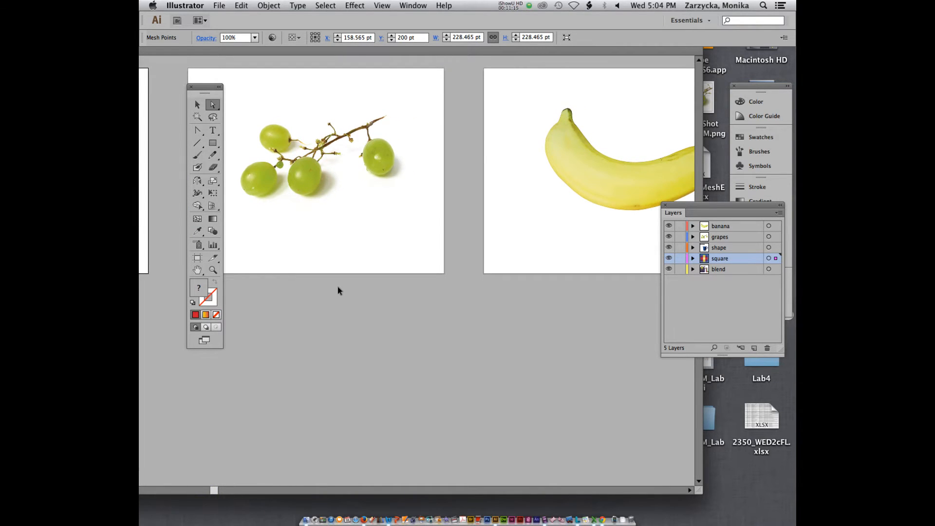
pyautogui.press('super+equal')
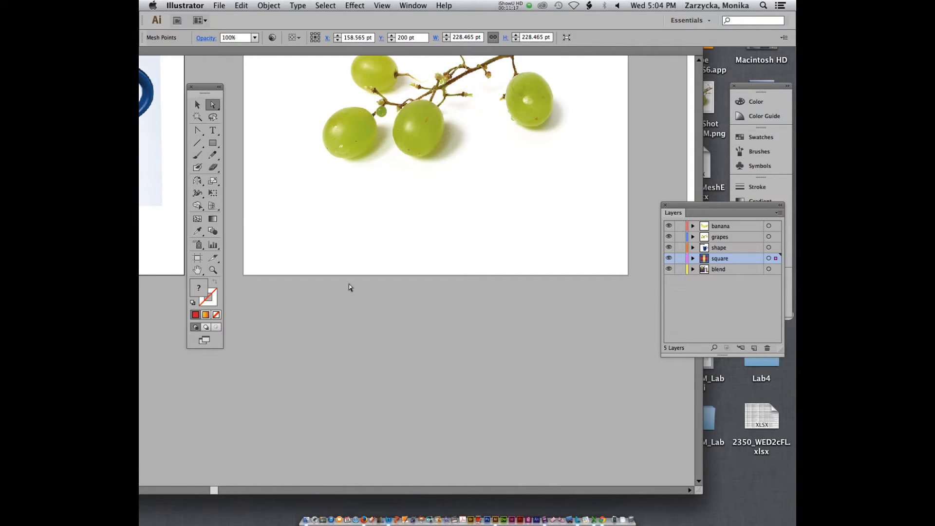
pyautogui.scroll(3, 349, 284)
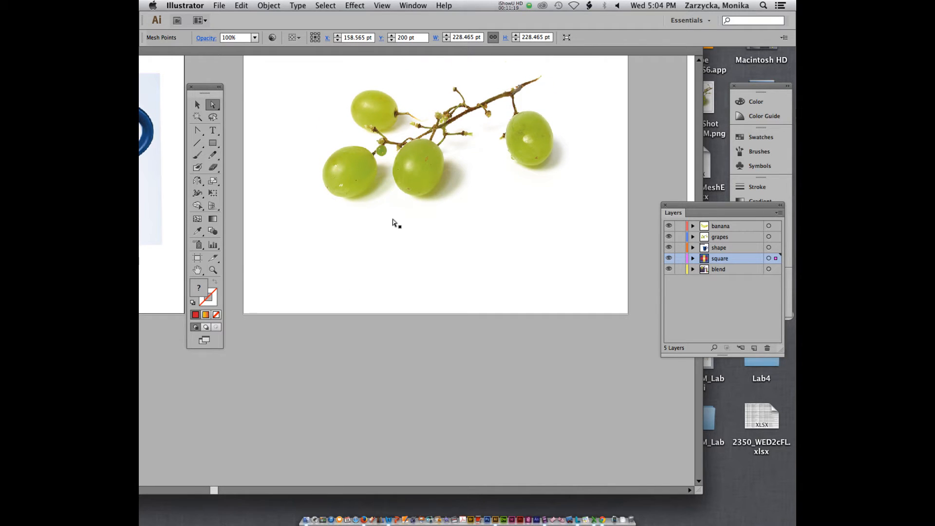
pyautogui.scroll(3, 394, 219)
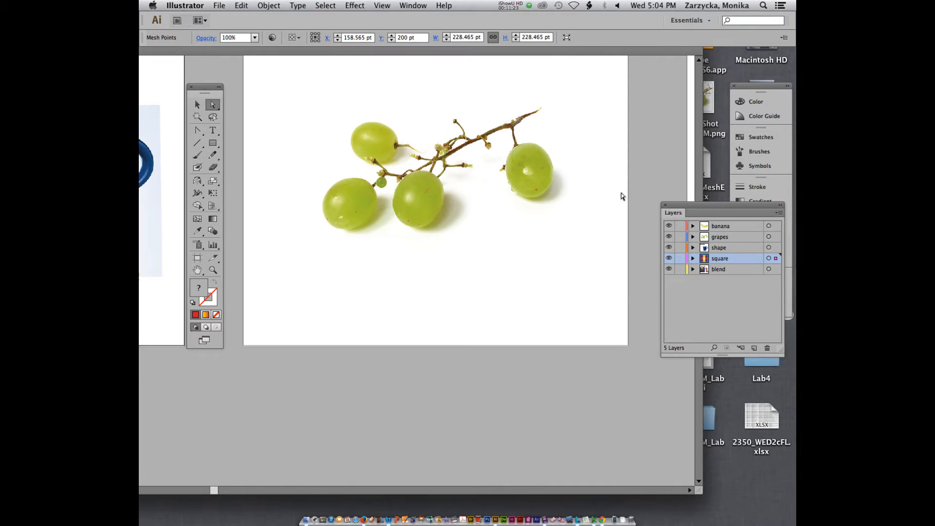
pyautogui.moveTo(715, 206); pyautogui.dragTo(683, 205)
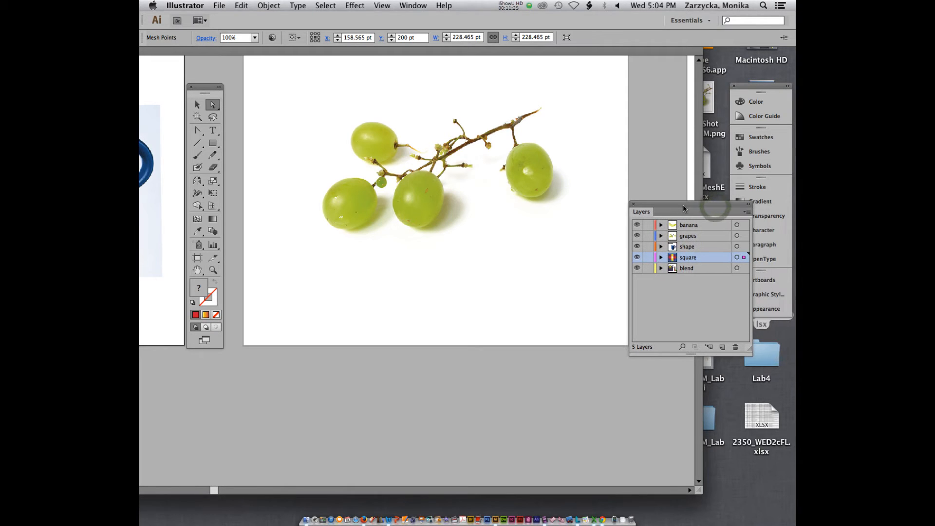
# Lock the grapes layer and create a new layer named grapes2 directly above it.
pyautogui.click(688, 237)
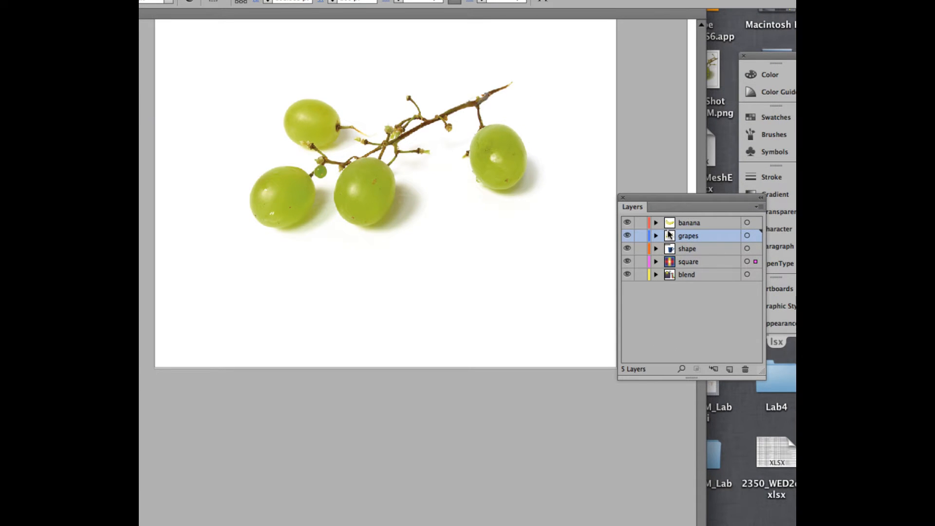
pyautogui.click(641, 236)
pyautogui.click(730, 370)
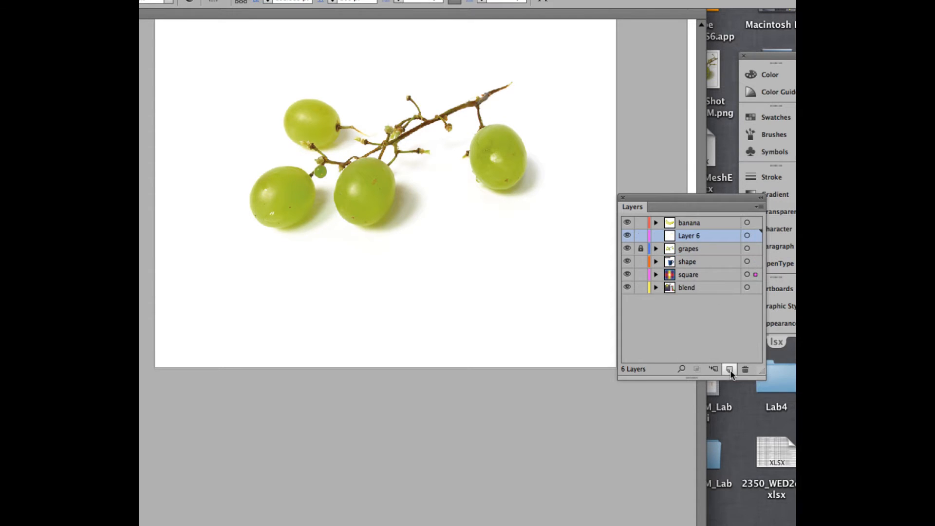
pyautogui.doubleClick(684, 237)
pyautogui.write('grapes')
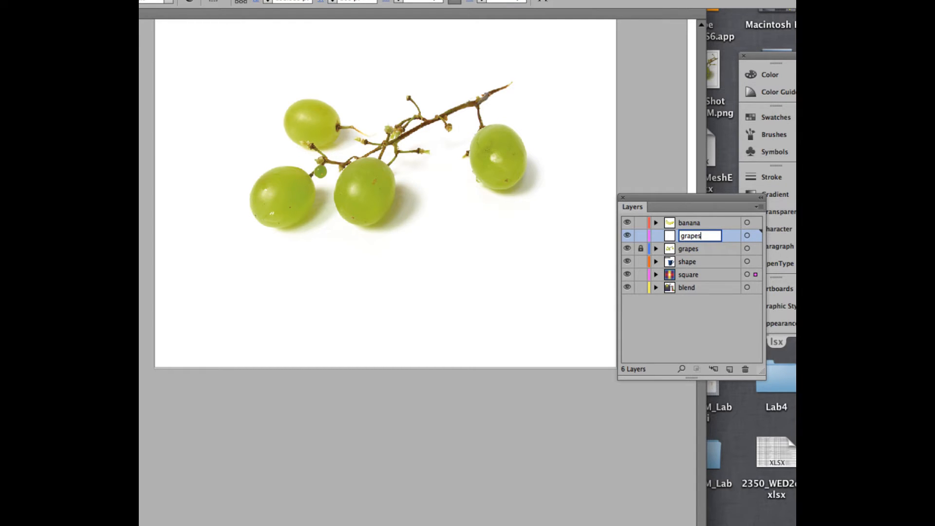
pyautogui.write('2')
pyautogui.click(714, 224)
pyautogui.click(711, 239)
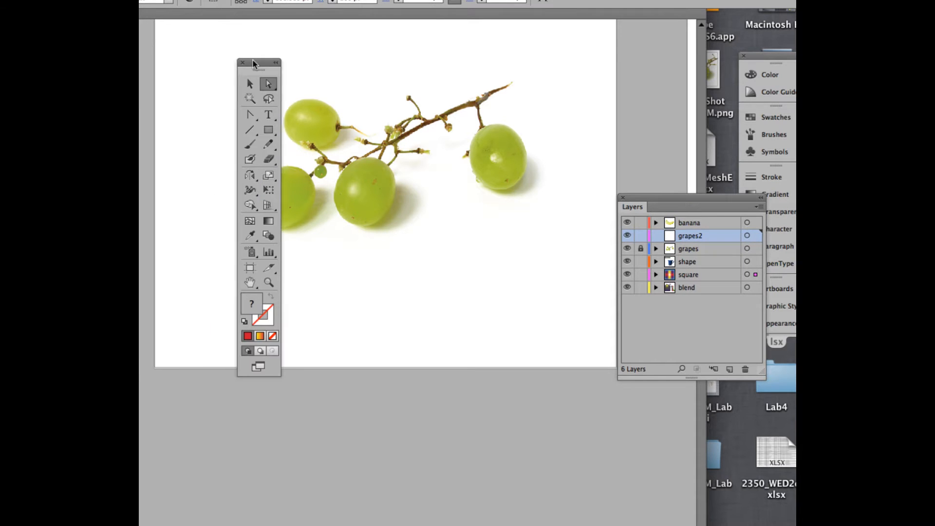
# Move the Tools panel clear of the grapes and deselect the square mesh by choosing an empty area of the artboard.
pyautogui.moveTo(251, 59); pyautogui.dragTo(181, 59)
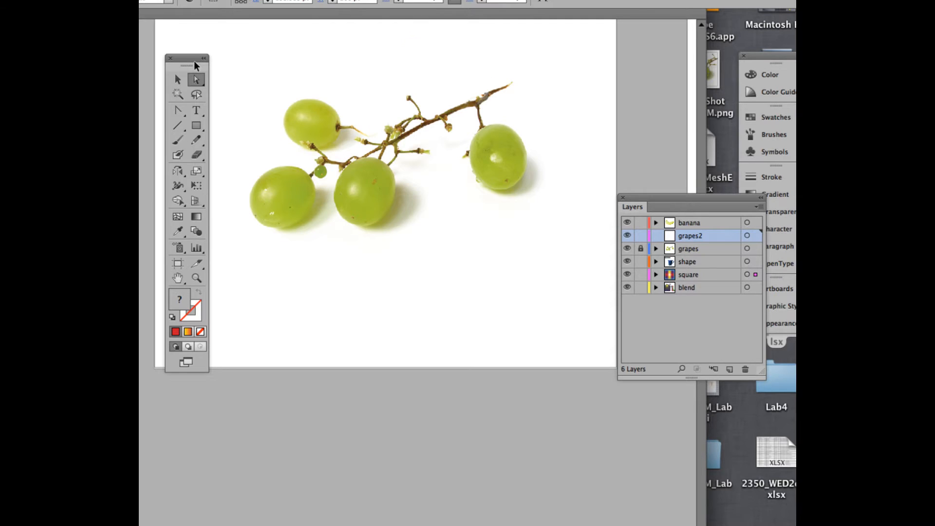
pyautogui.press('super+equal')
pyautogui.scroll(1, 252, 122)
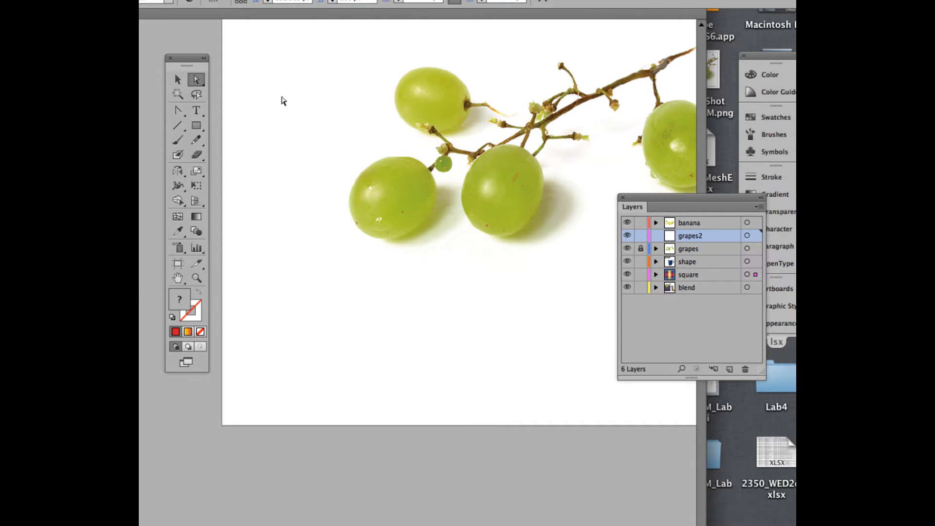
pyautogui.click(181, 114)
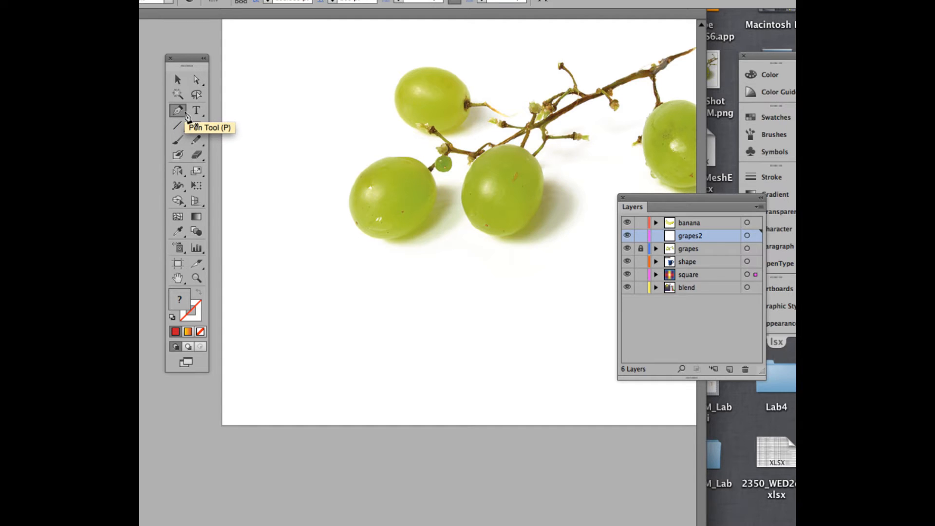
pyautogui.click(194, 111)
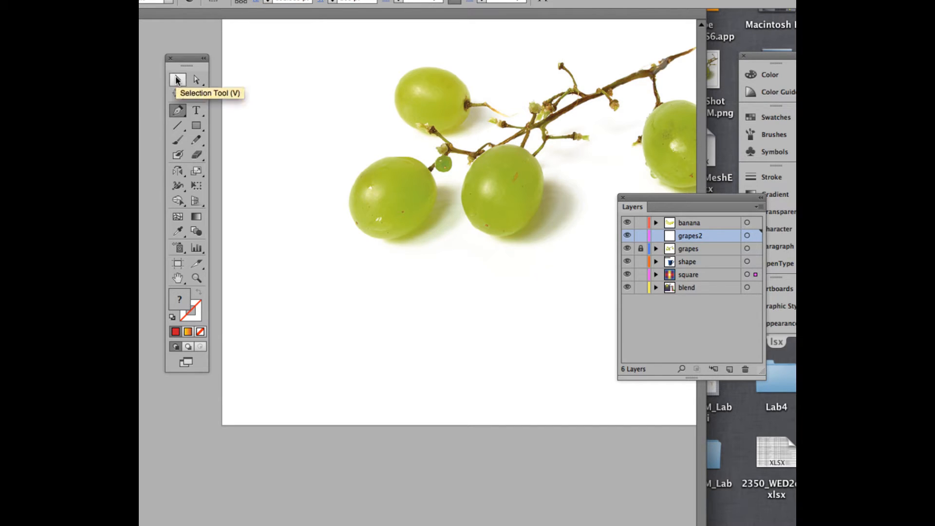
pyautogui.click(178, 80)
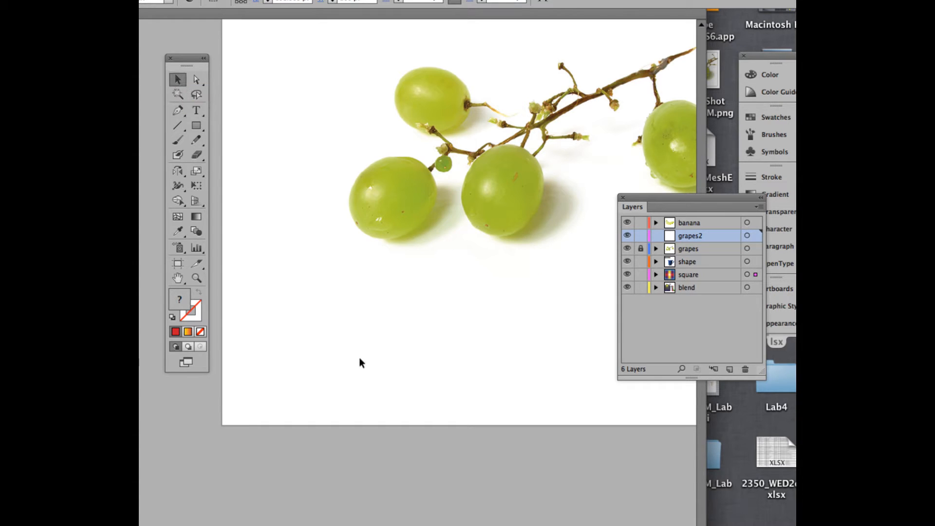
pyautogui.click(356, 363)
pyautogui.scroll(3, 400, 315)
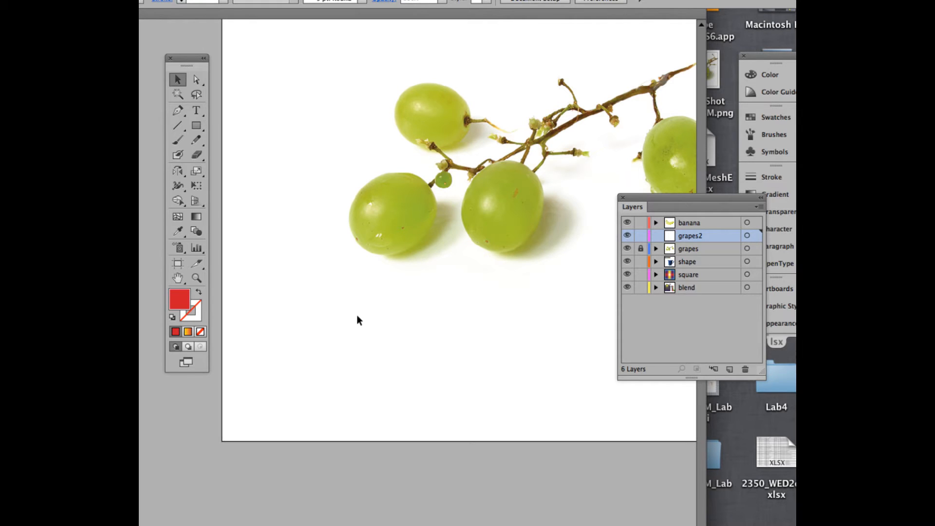
# Move the Layers panel away from the grapes and sample the green of the leftmost grape as the fill with the Eyedropper.
pyautogui.click(177, 110)
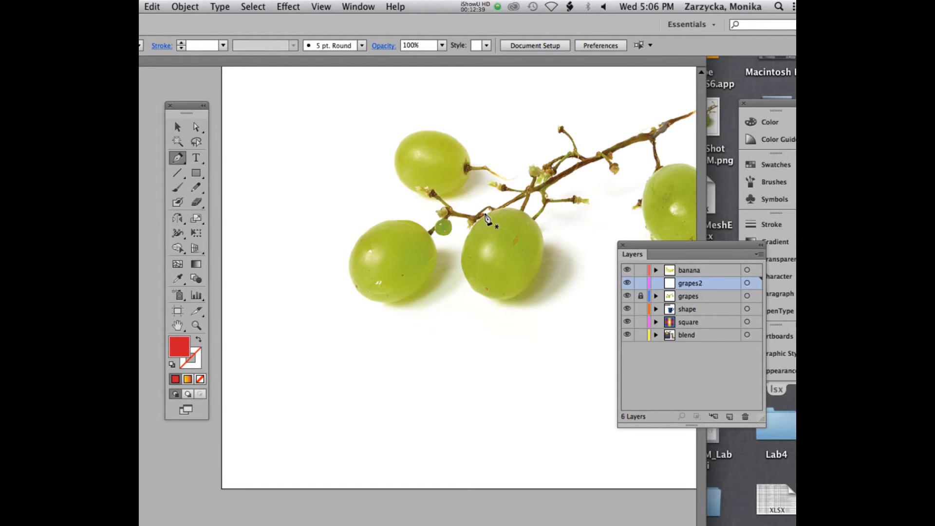
pyautogui.click(179, 281)
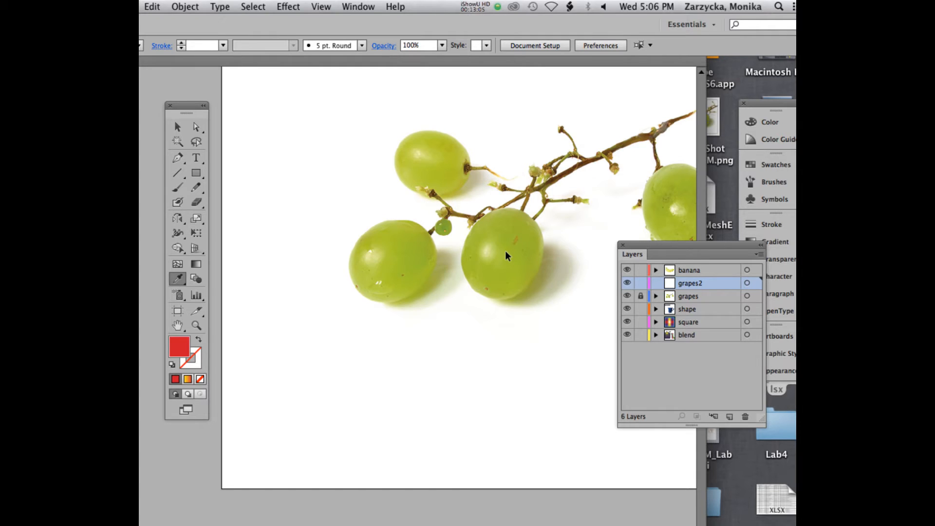
pyautogui.hscroll(-5, 507, 256)
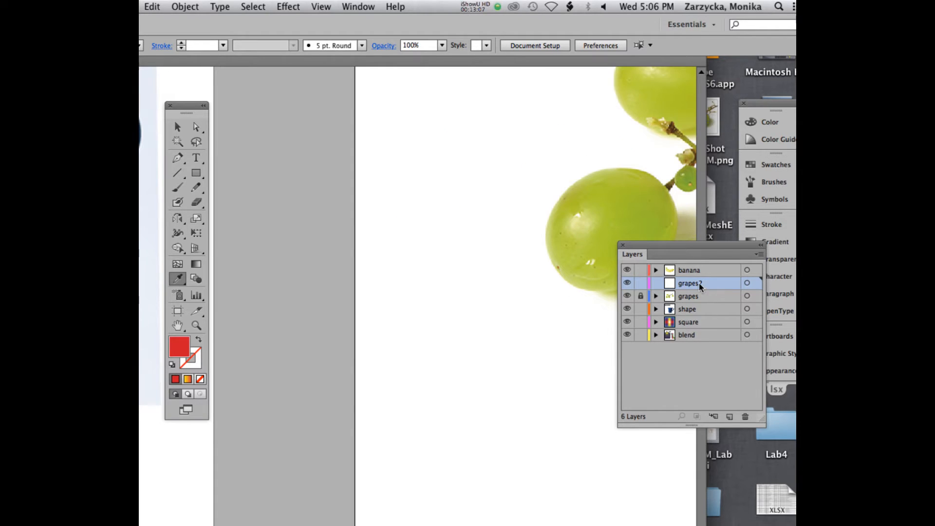
pyautogui.moveTo(688, 244); pyautogui.dragTo(735, 246)
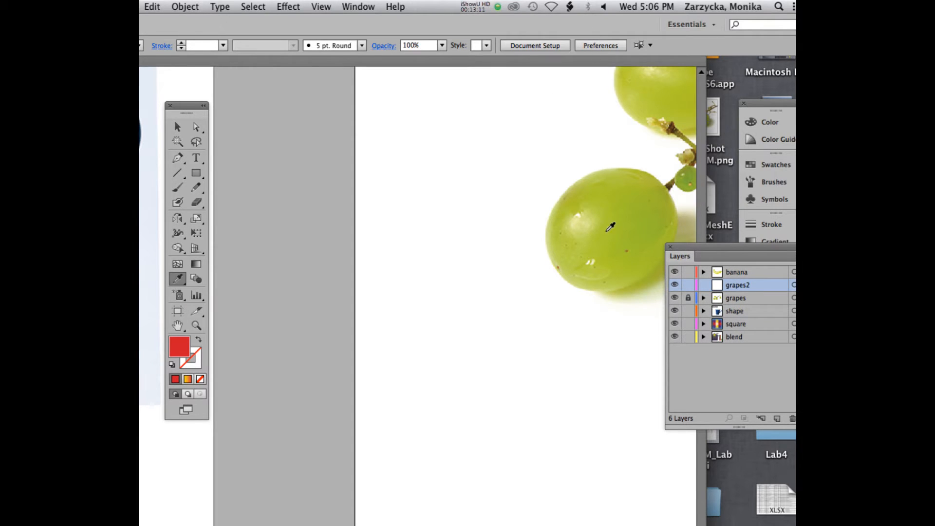
pyautogui.click(616, 222)
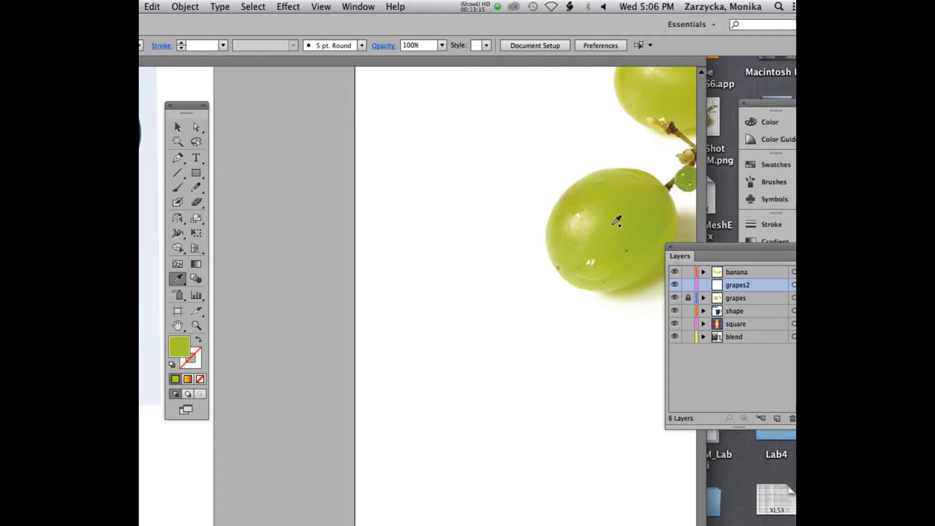
# Try sampling other fill colours from the middle and leftmost grapes with the Eyedropper.
pyautogui.press('super+0')
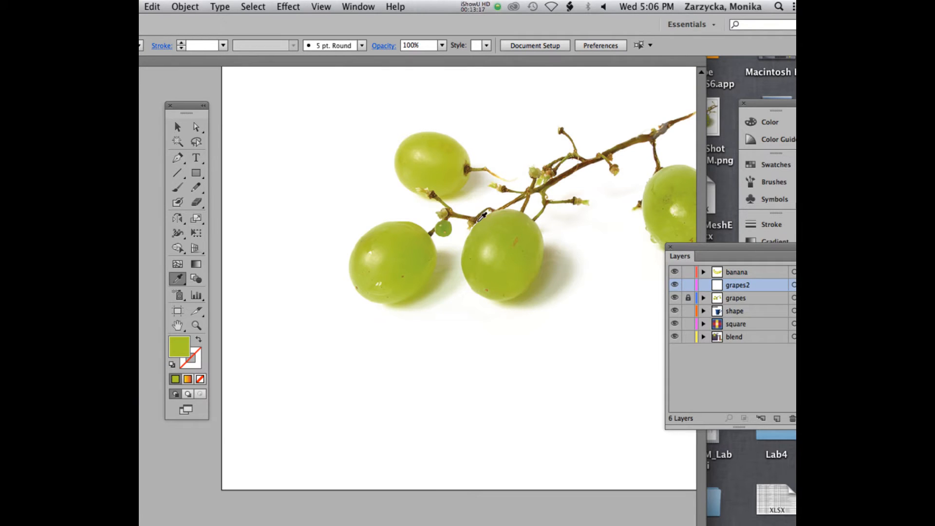
pyautogui.click(509, 244)
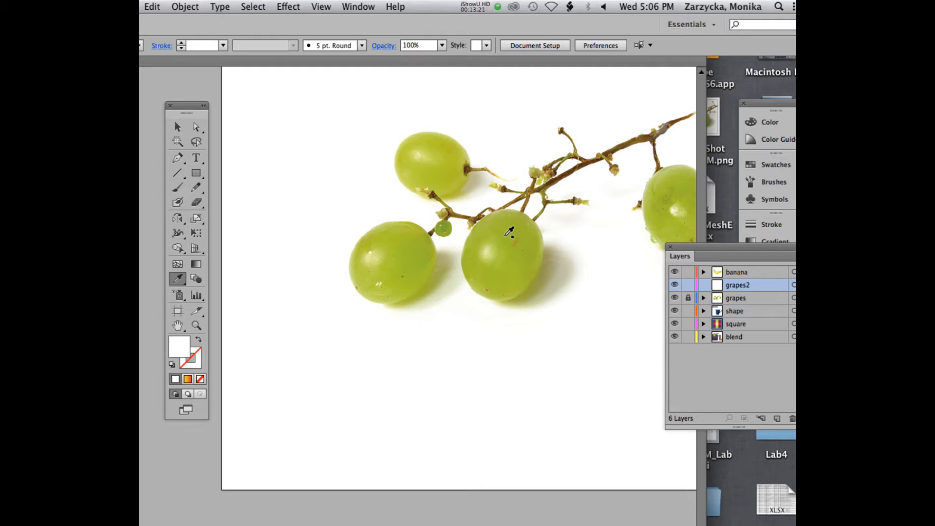
pyautogui.click(178, 127)
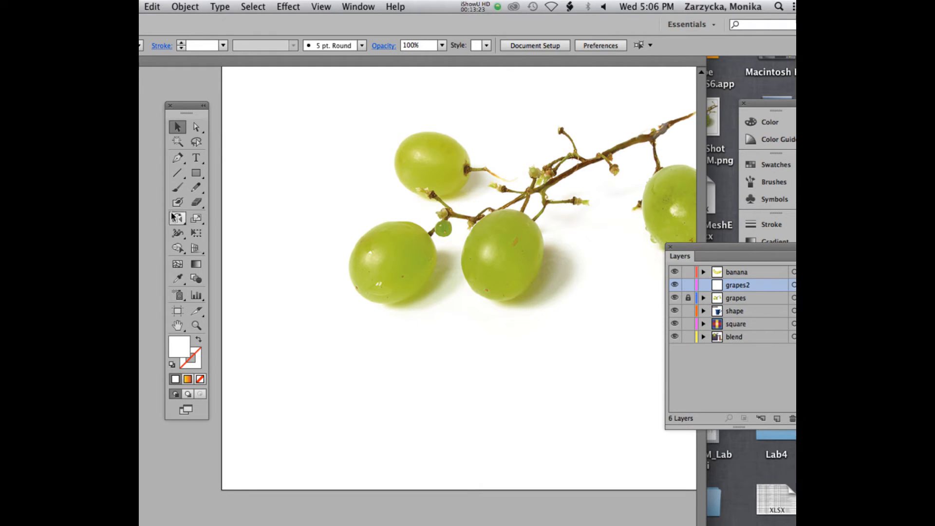
pyautogui.click(177, 278)
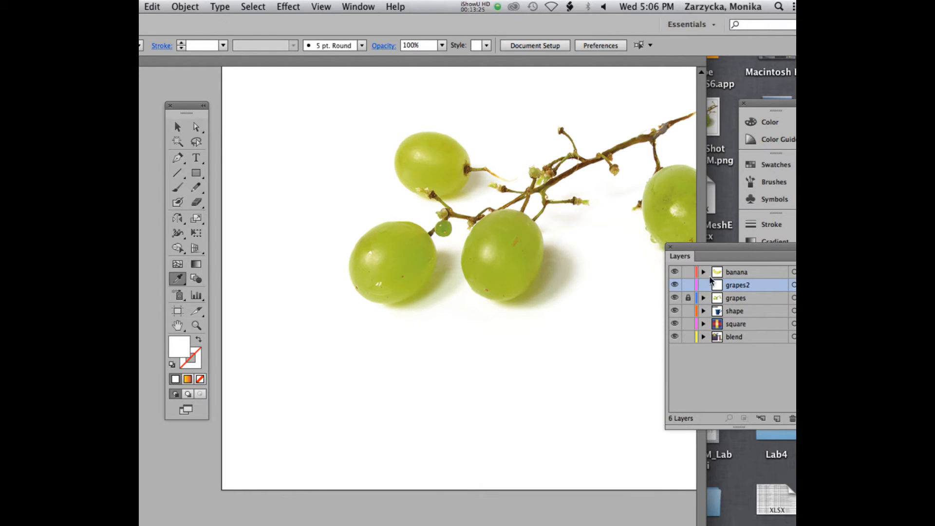
pyautogui.click(404, 250)
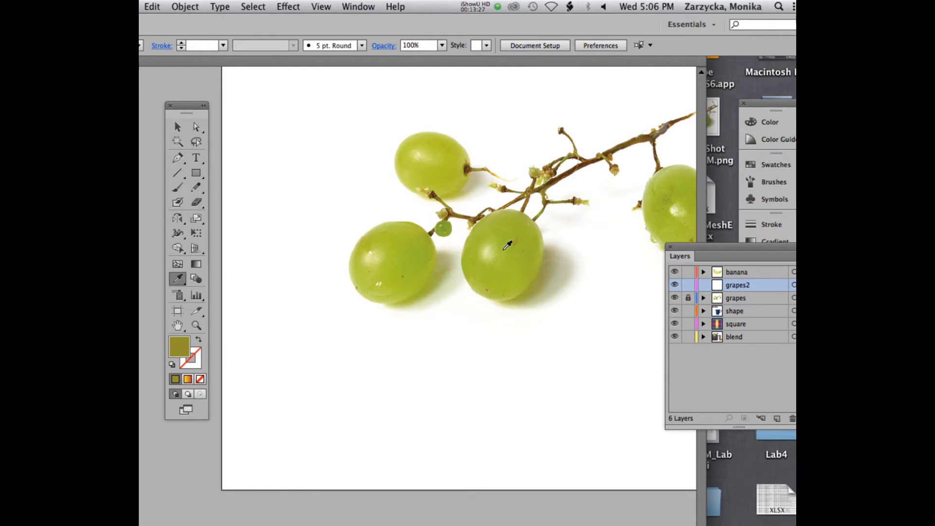
pyautogui.click(502, 234)
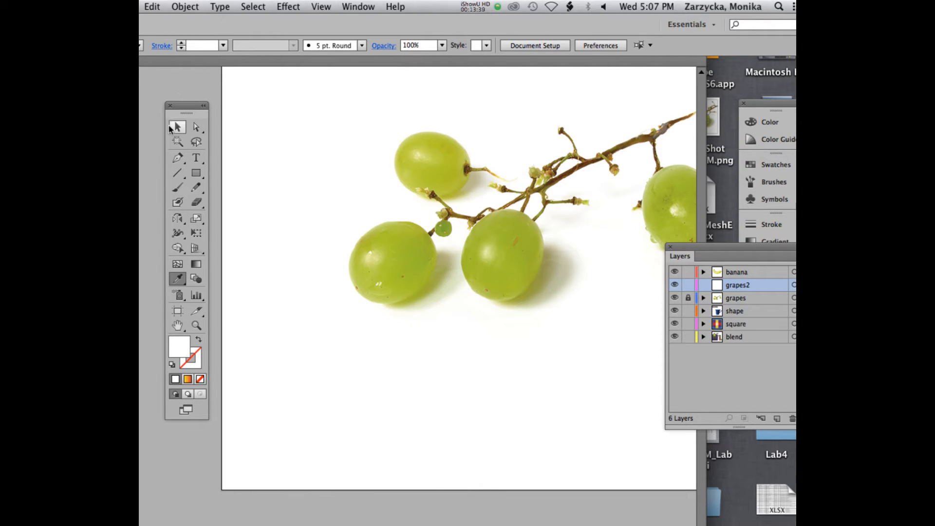
# Set the fill to a light yellow-green sampled from the edge of the leftmost grape with the Eyedropper.
pyautogui.click(178, 127)
pyautogui.click(178, 279)
pyautogui.click(414, 229)
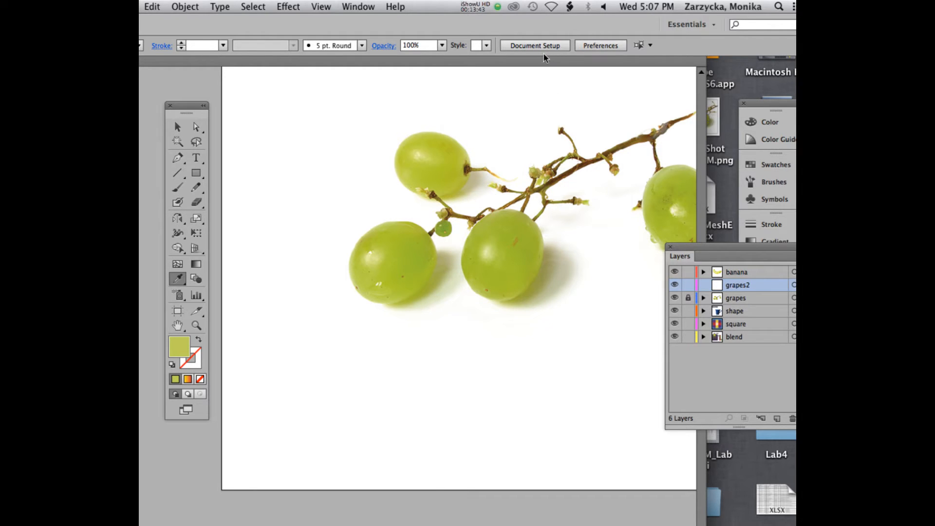
# Start a Pen path on the grapes2 layer with a smooth anchor point on the upper-right edge of the middle grape.
pyautogui.click(178, 158)
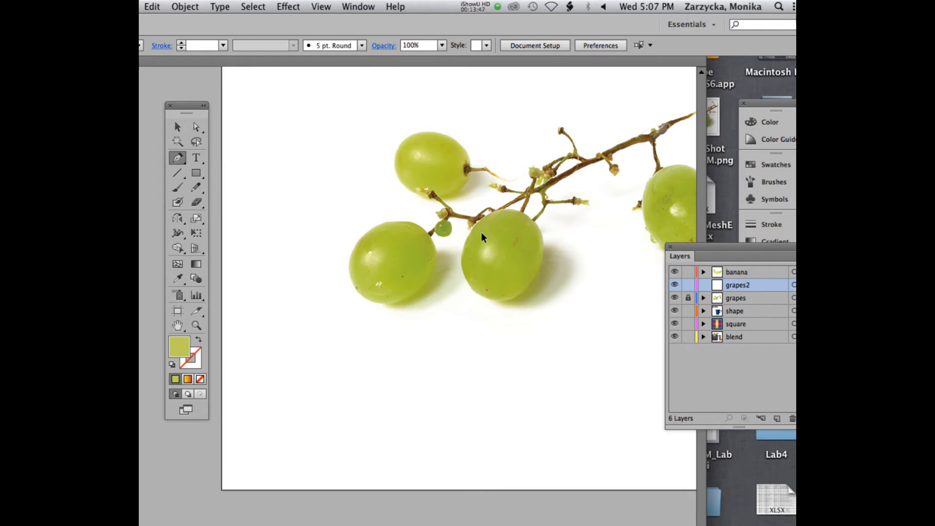
pyautogui.press('super+plus')
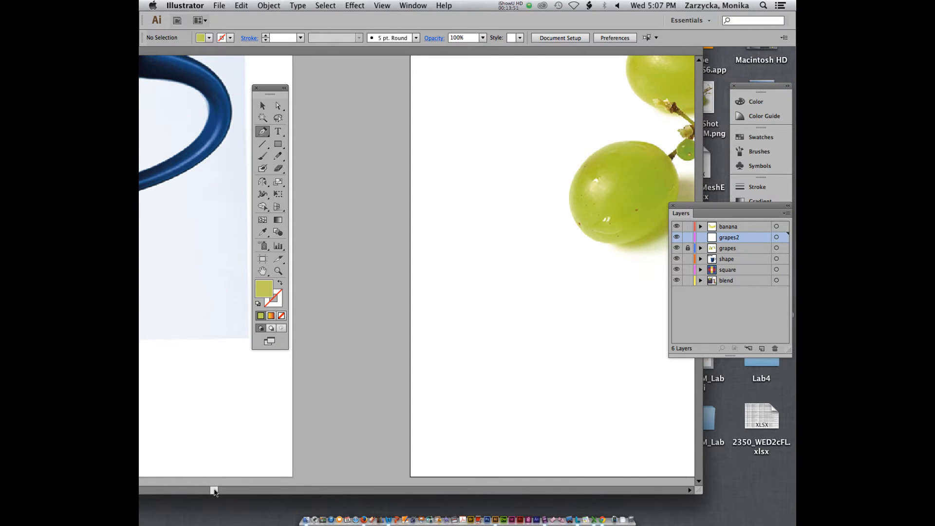
pyautogui.moveTo(214, 489); pyautogui.dragTo(231, 488)
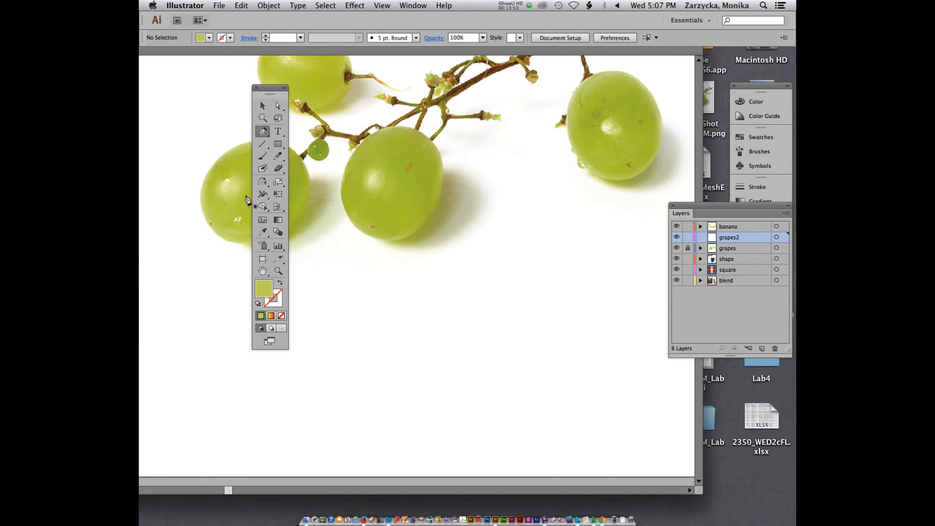
pyautogui.click(278, 270)
pyautogui.moveTo(333, 126); pyautogui.dragTo(464, 261)
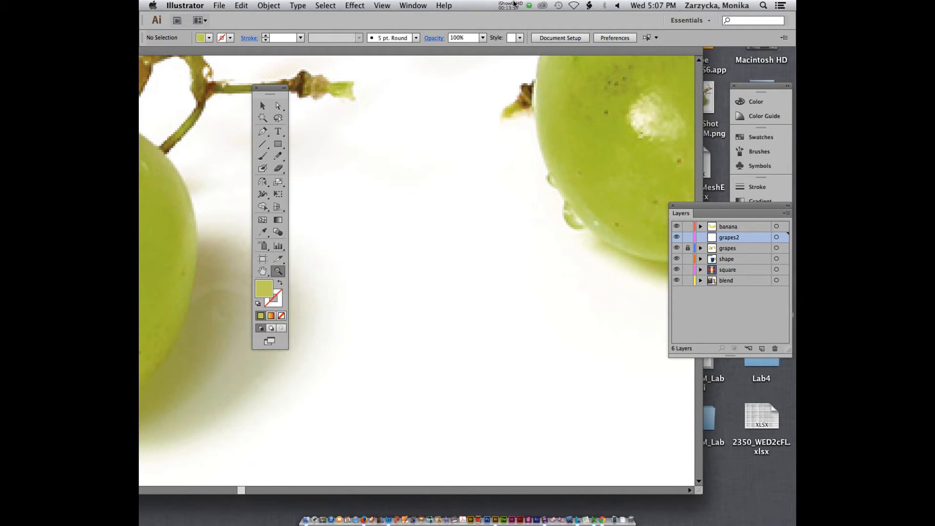
pyautogui.click(511, 5)
pyautogui.click(521, 39)
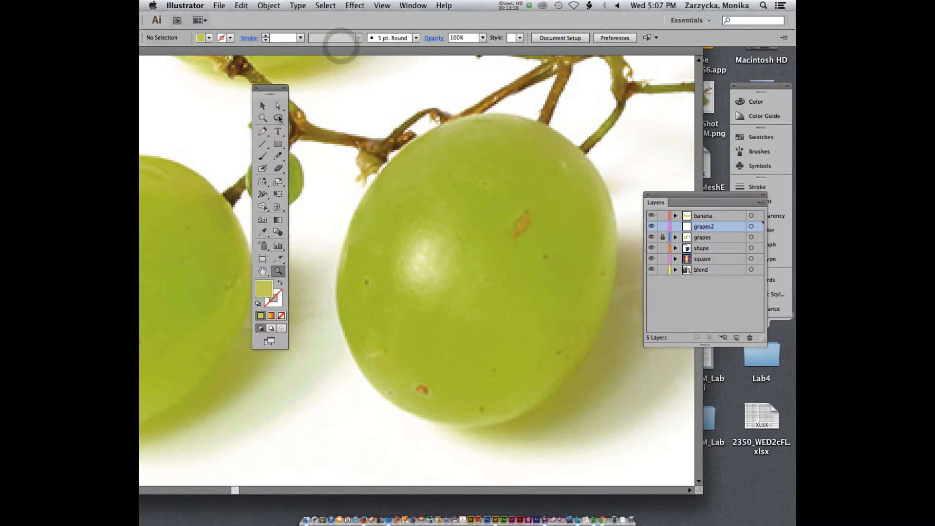
pyautogui.click(263, 131)
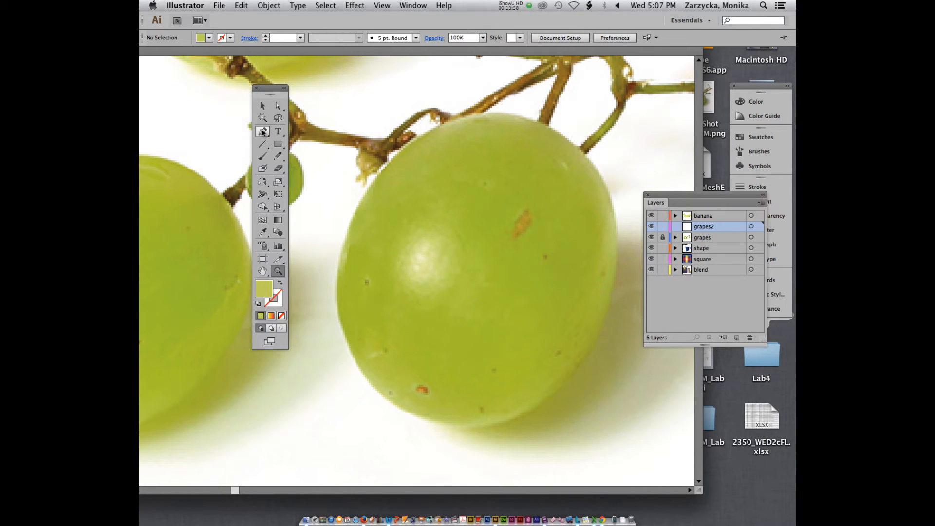
pyautogui.click(530, 119)
pyautogui.moveTo(537, 122); pyautogui.dragTo(574, 141)
pyautogui.press('super+z')
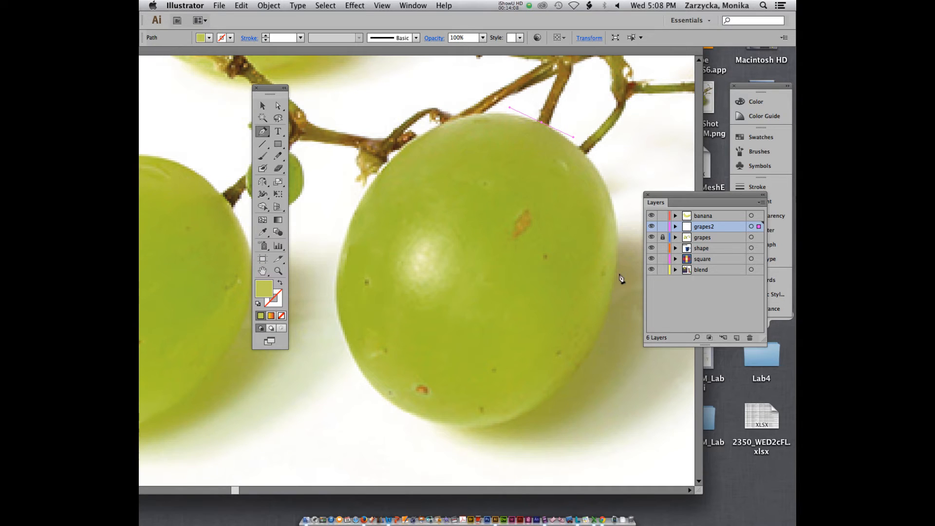
# Continue the curved Pen path down the grape's right side, along its base and up its left side, closing it at the first anchor.
pyautogui.moveTo(598, 335); pyautogui.dragTo(543, 469)
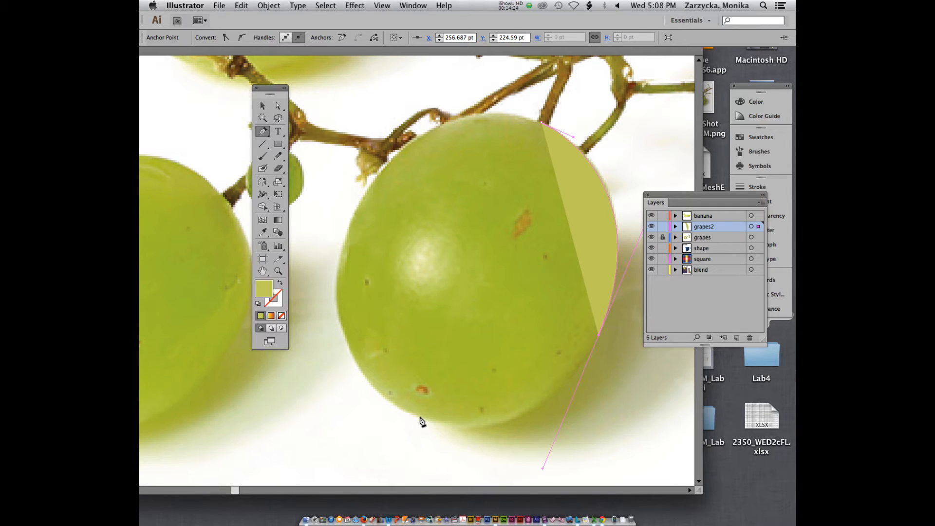
pyautogui.moveTo(420, 417)
pyautogui.mouseDown()
pyautogui.moveTo(401, 414)
pyautogui.moveTo(409, 416)
pyautogui.mouseUp()
pyautogui.press('super+z')
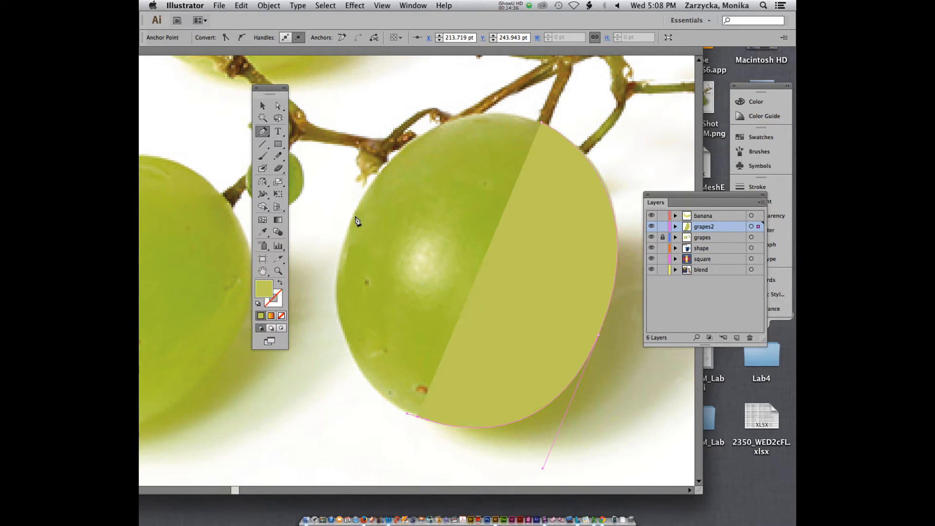
pyautogui.moveTo(353, 217); pyautogui.dragTo(407, 70)
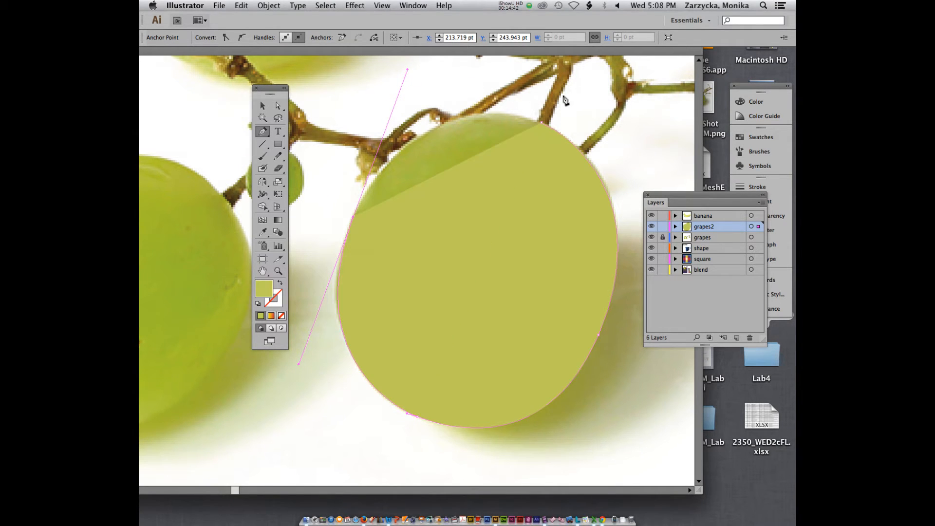
pyautogui.click(542, 125)
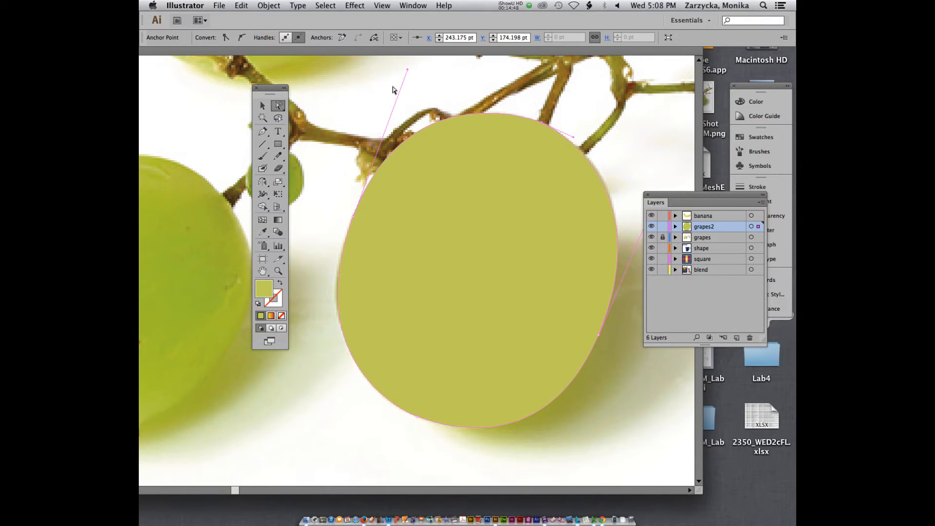
# Switch the artwork to Outline view and return only the grapes photo layer to preview so the traced path can be compared with it.
pyautogui.press('a')
pyautogui.press('super+y')
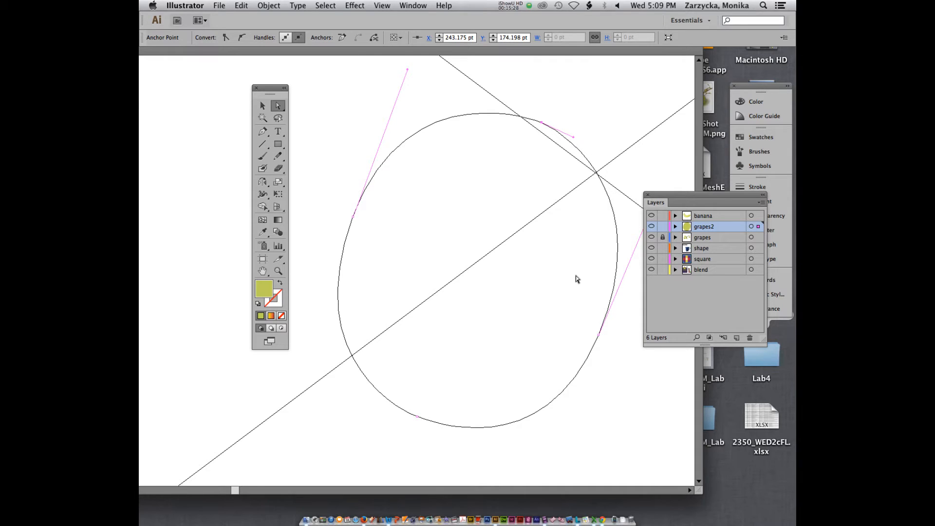
pyautogui.press('super')
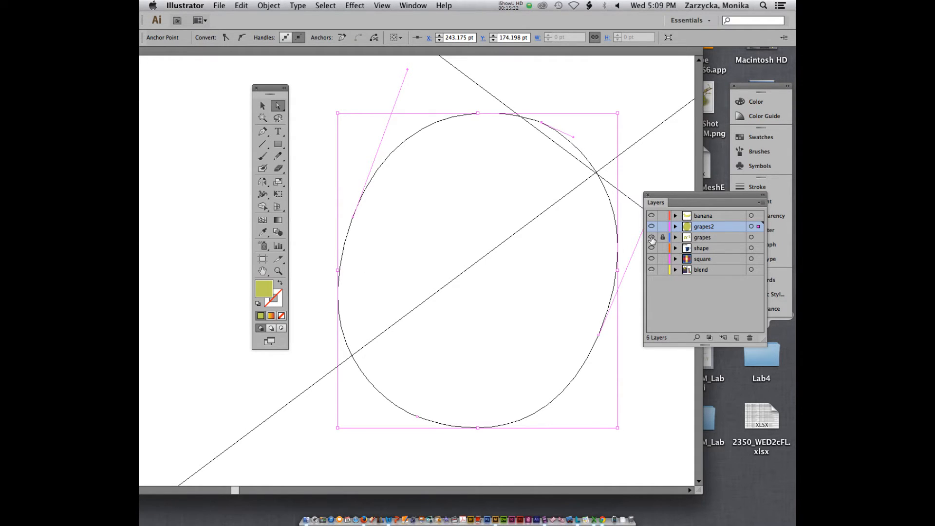
pyautogui.click(651, 238)
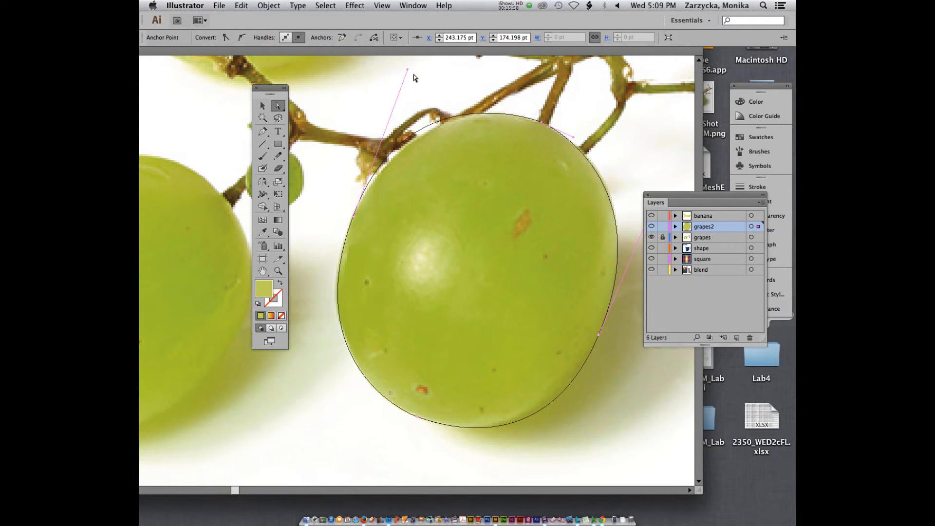
# Refine the traced outline with the Direct Selection tool, adjusting the left anchor's handle and the curve at the lower-left edge to fit the grape.
pyautogui.moveTo(409, 69); pyautogui.dragTo(414, 78)
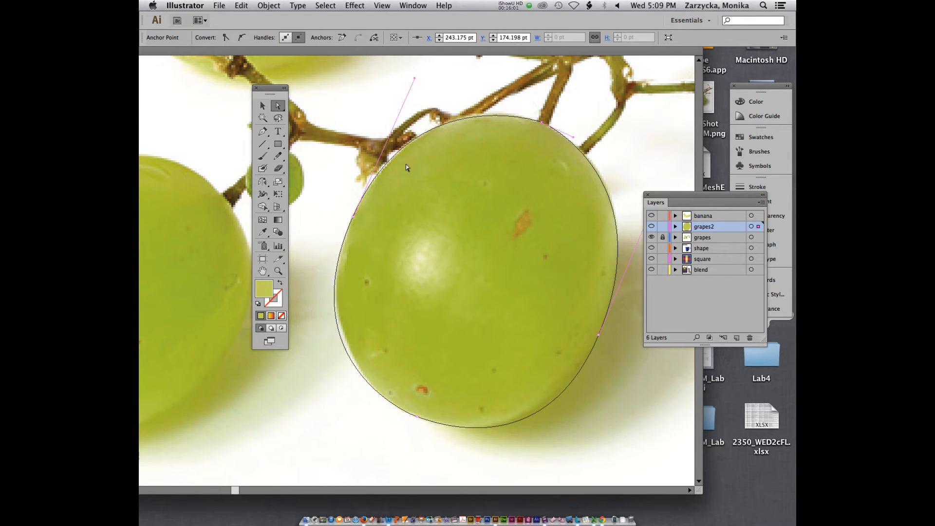
pyautogui.click(345, 351)
pyautogui.moveTo(407, 413)
pyautogui.mouseDown()
pyautogui.moveTo(403, 405)
pyautogui.moveTo(422, 418)
pyautogui.mouseUp()
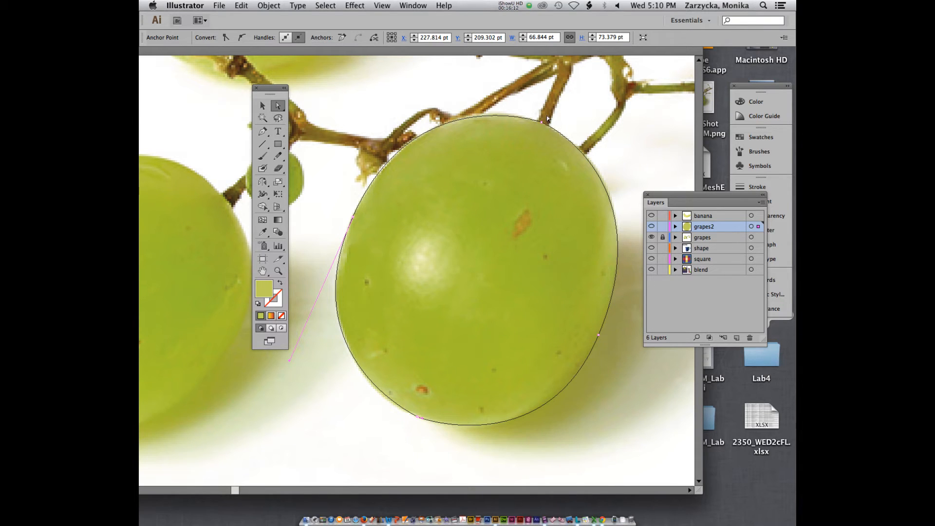
pyautogui.click(509, 5)
pyautogui.click(518, 38)
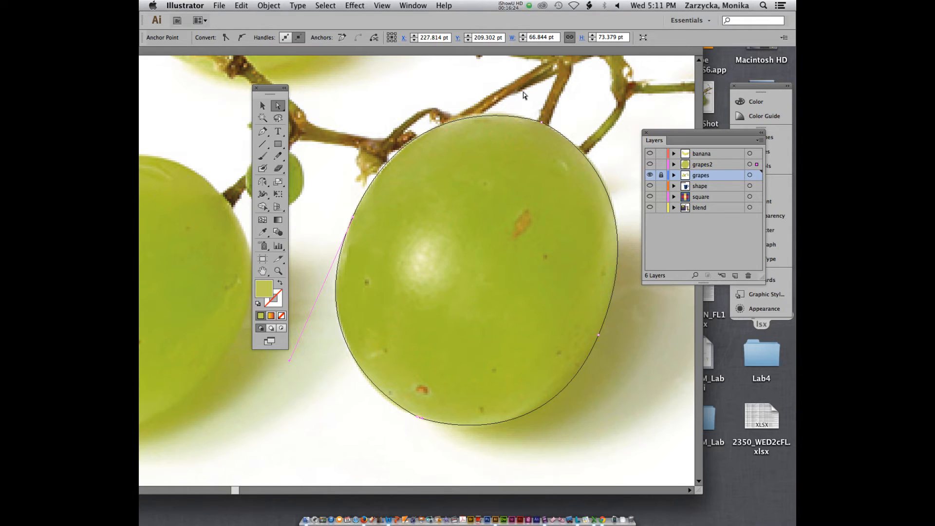
# Show the Navigator, enlarge it and park it off the artwork, keeping the Layers panel beside the grape.
pyautogui.click(408, 4)
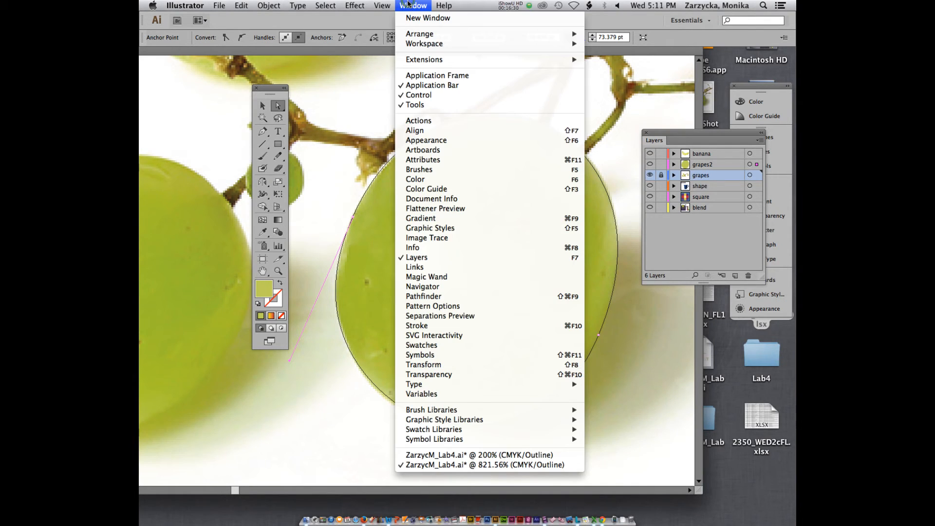
pyautogui.click(440, 287)
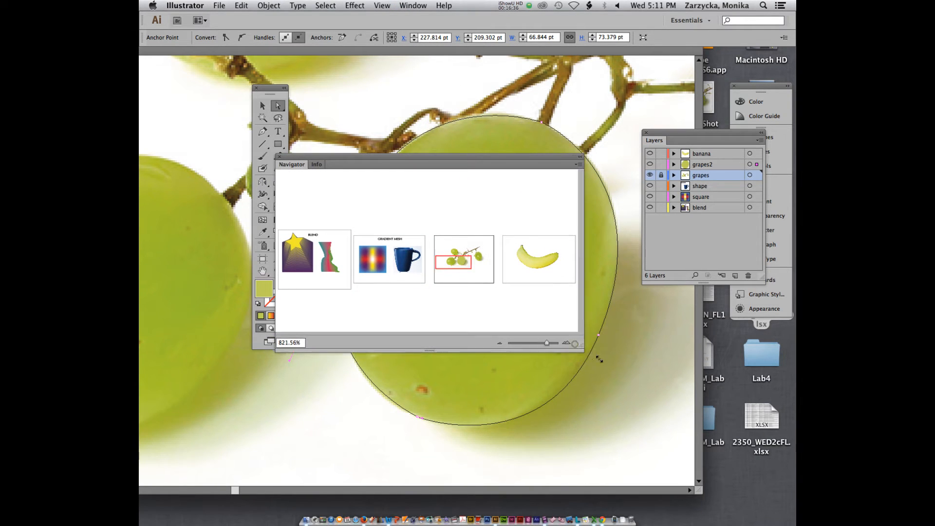
pyautogui.moveTo(573, 347); pyautogui.dragTo(646, 405)
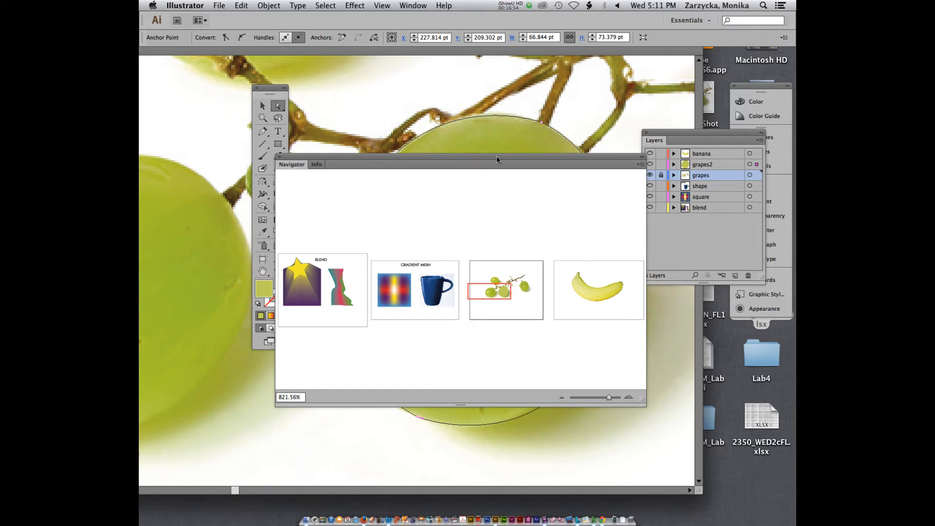
pyautogui.moveTo(510, 156); pyautogui.dragTo(139, 121)
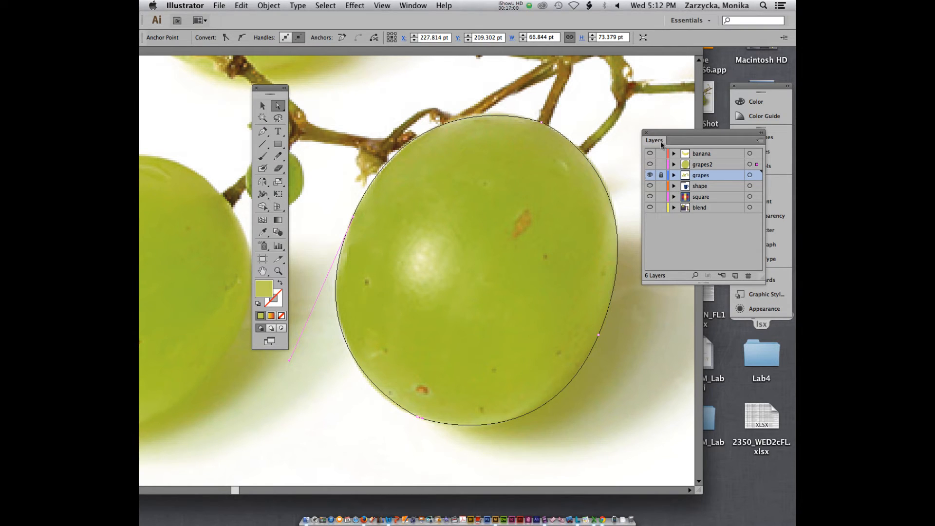
pyautogui.moveTo(684, 132); pyautogui.dragTo(673, 132)
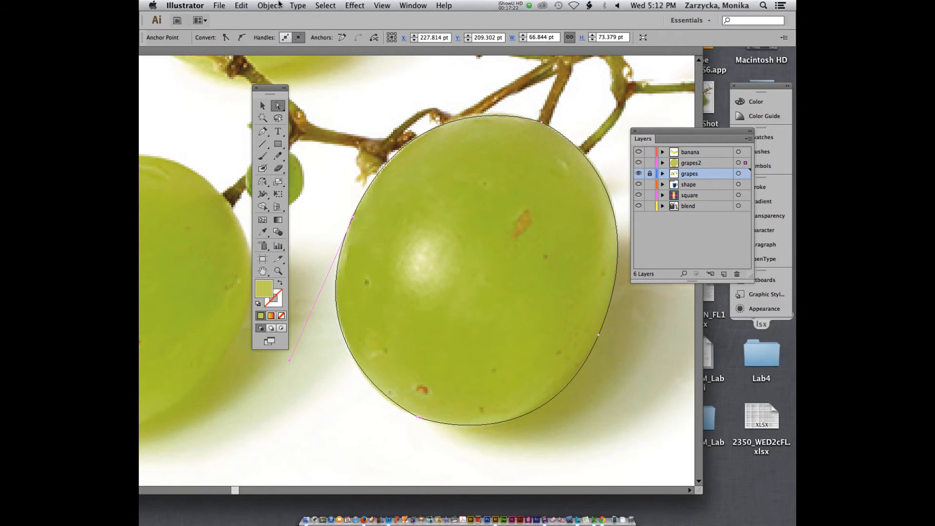
# Convert the grape path on the grapes2 layer to a gradient mesh with 2 rows, 2 columns and Flat appearance.
pyautogui.click(278, 4)
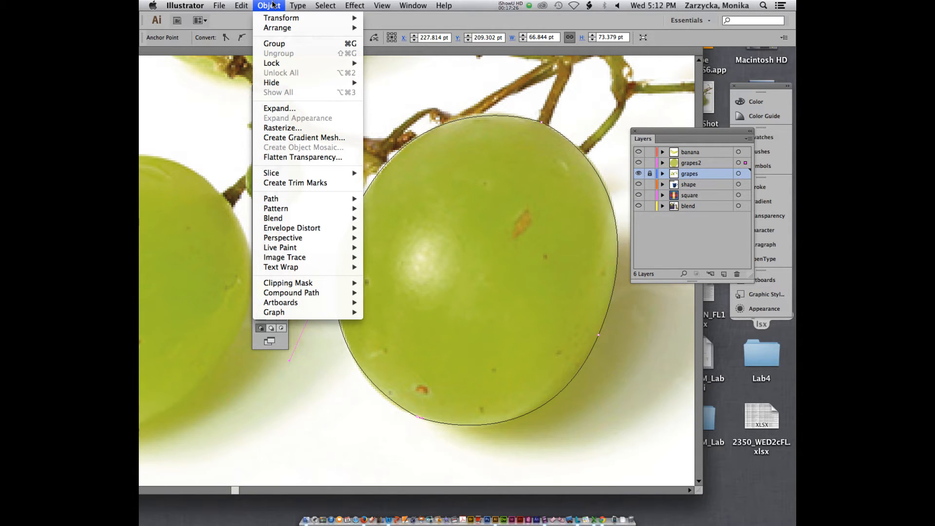
pyautogui.click(685, 163)
pyautogui.click(687, 162)
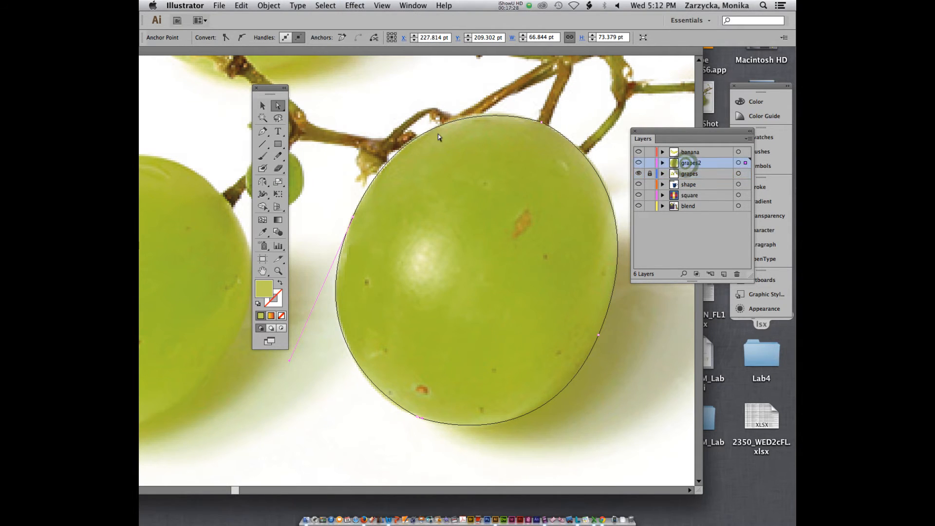
pyautogui.press('v')
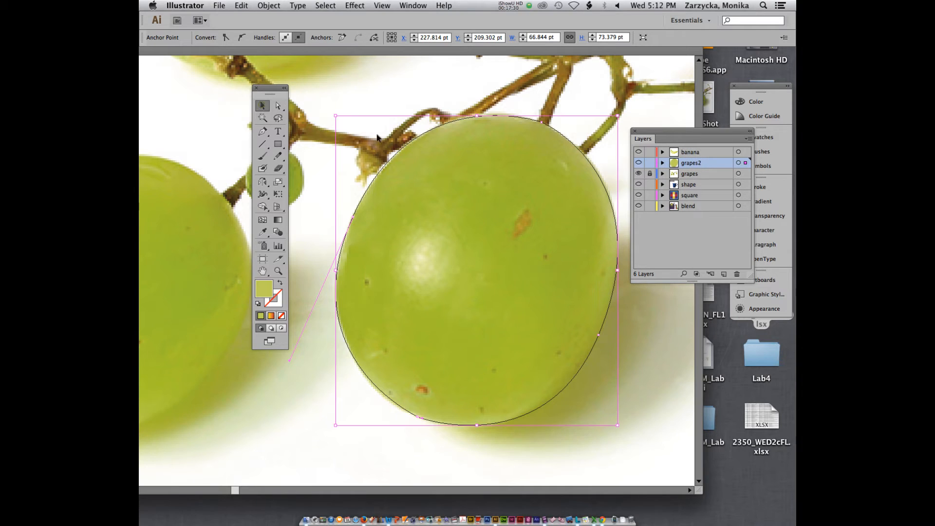
pyautogui.click(268, 5)
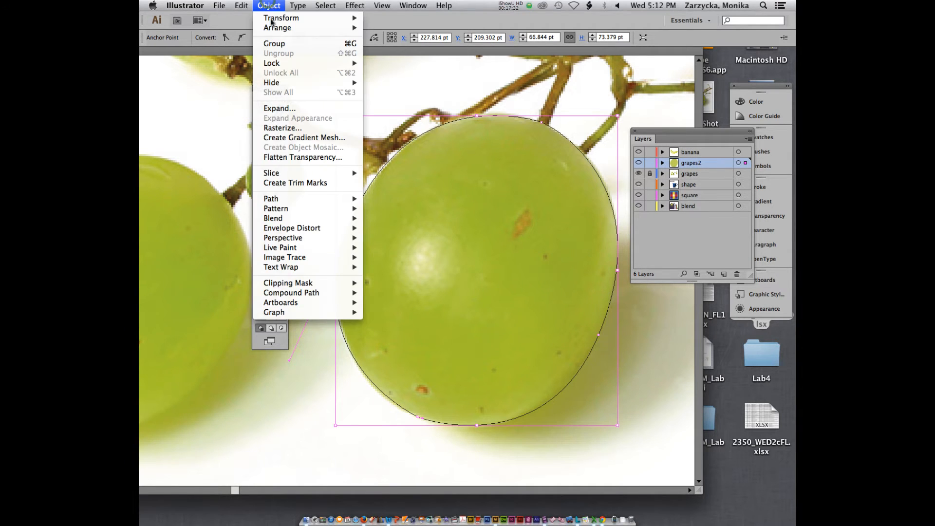
pyautogui.click(301, 142)
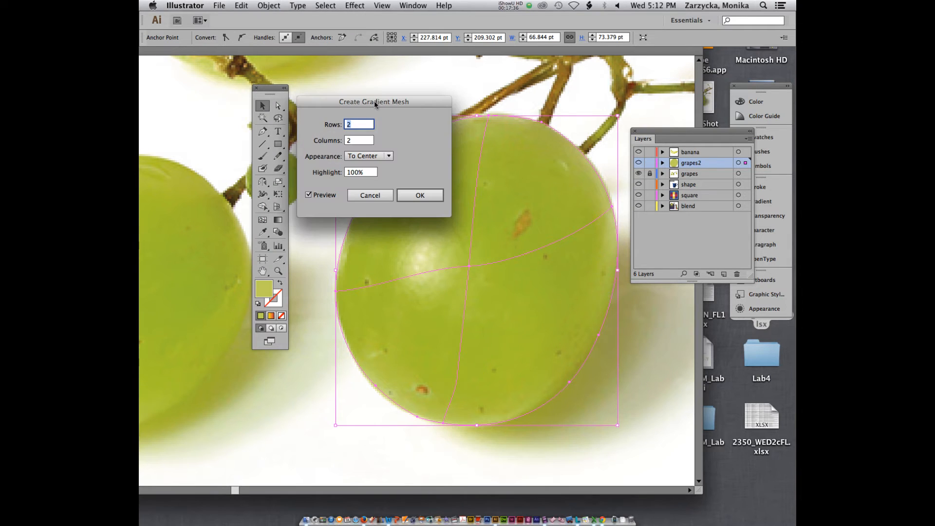
pyautogui.moveTo(375, 104); pyautogui.dragTo(392, 170)
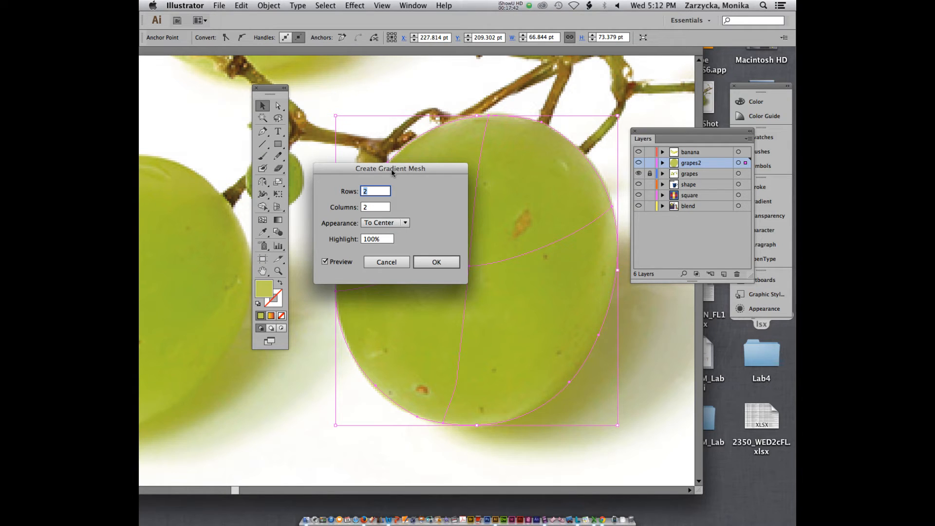
pyautogui.click(381, 222)
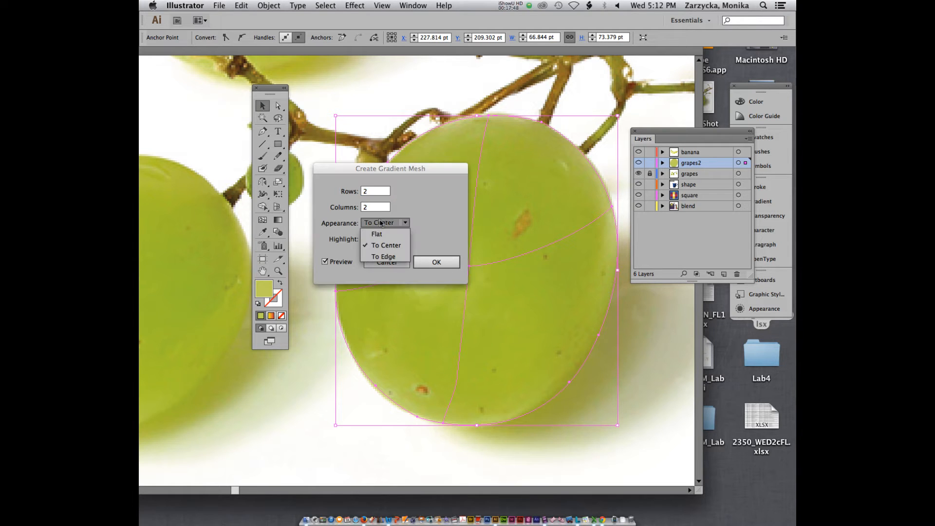
pyautogui.click(381, 234)
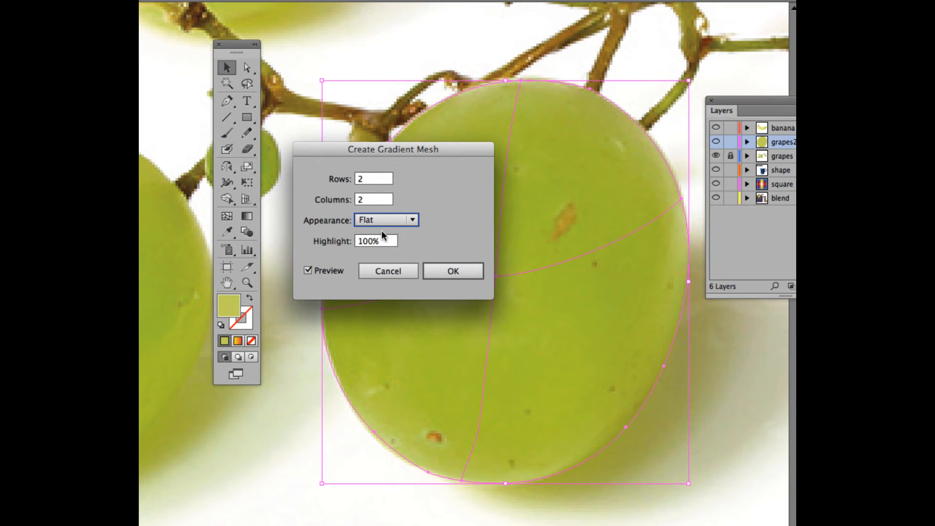
pyautogui.click(451, 271)
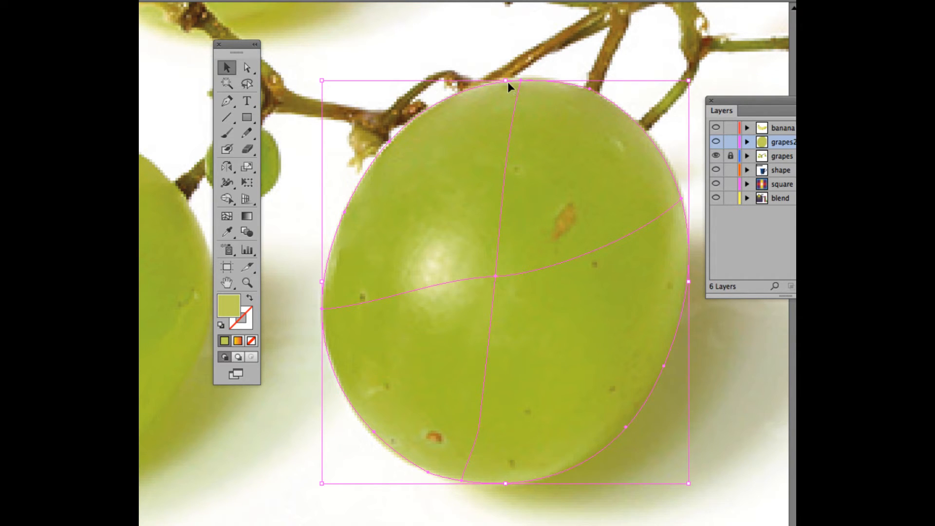
# Move the mesh's central point onto the bright highlight of the grape with the Direct Selection tool.
pyautogui.press('a')
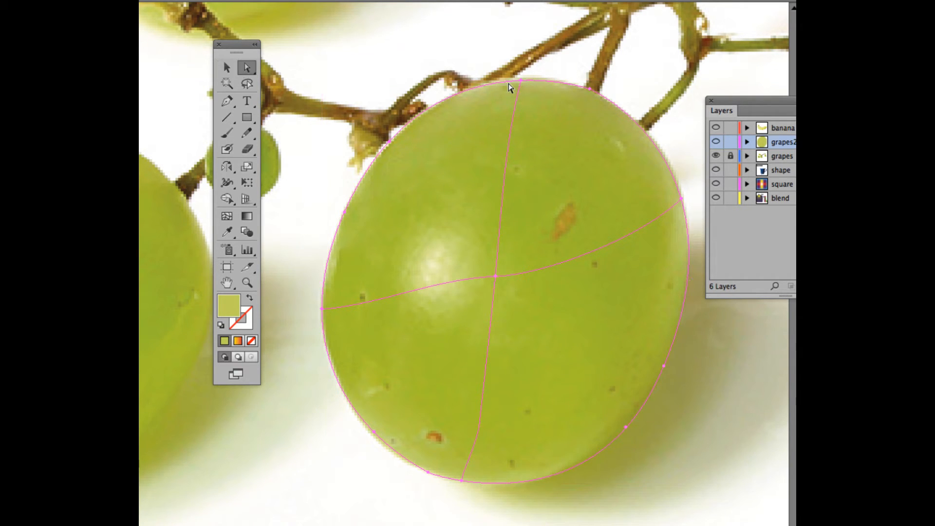
pyautogui.click(497, 276)
pyautogui.click(495, 276)
pyautogui.moveTo(493, 273); pyautogui.dragTo(439, 273)
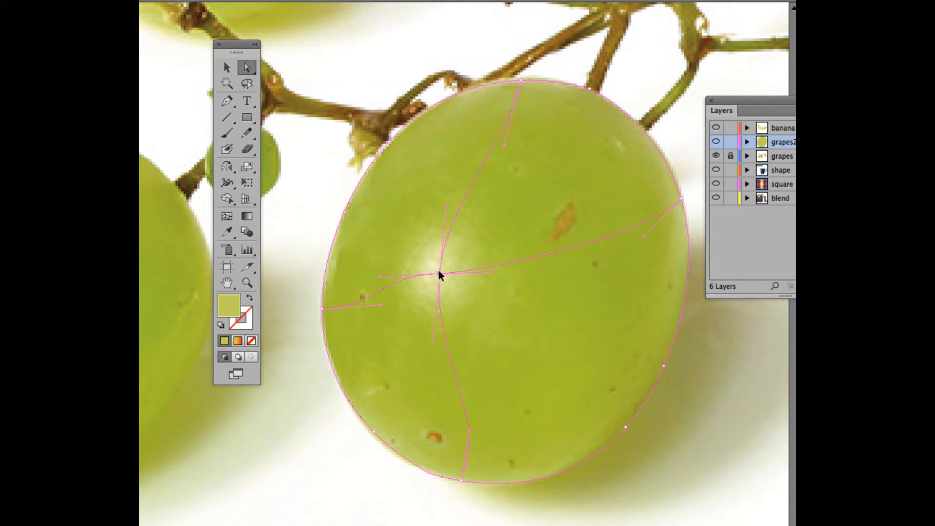
pyautogui.moveTo(438, 273); pyautogui.dragTo(436, 271)
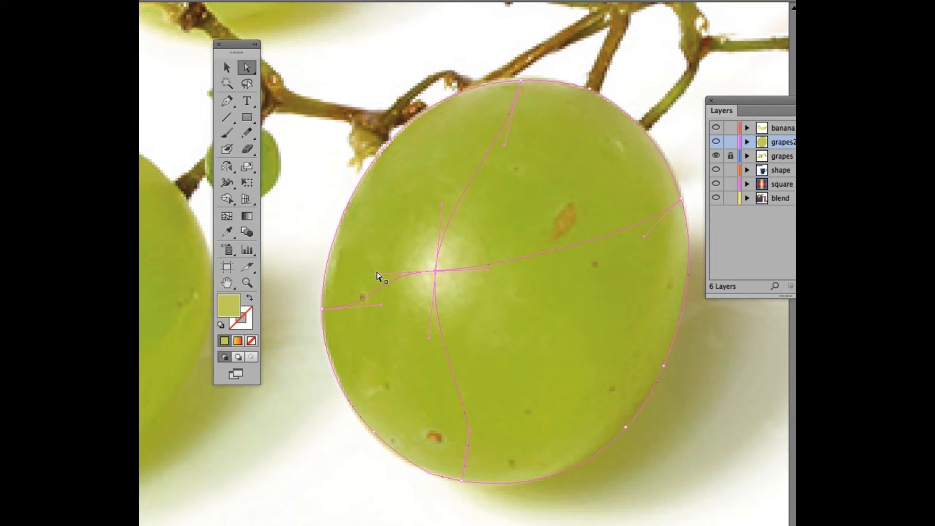
# Adjust the direction handles of the crossing mesh lines so they curve smoothly through the highlight to the grape's edges.
pyautogui.moveTo(378, 273); pyautogui.dragTo(375, 289)
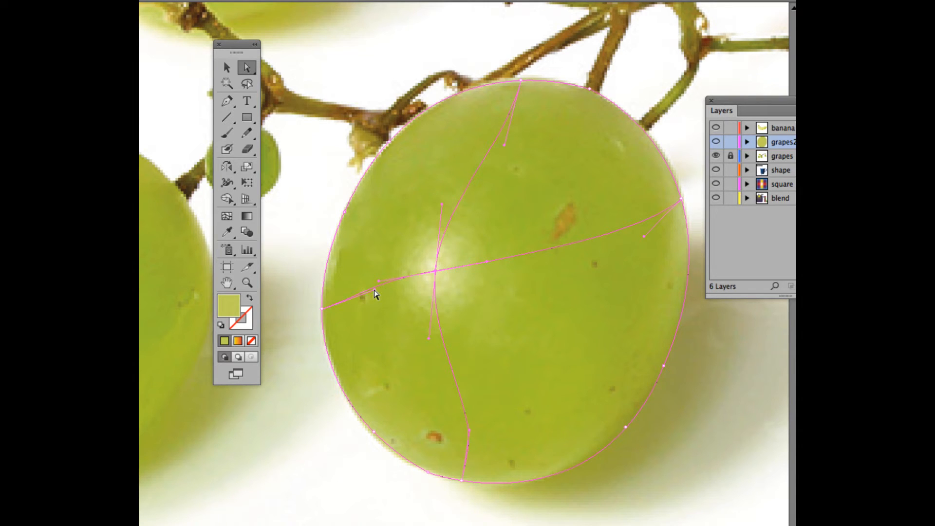
pyautogui.moveTo(644, 236); pyautogui.dragTo(637, 221)
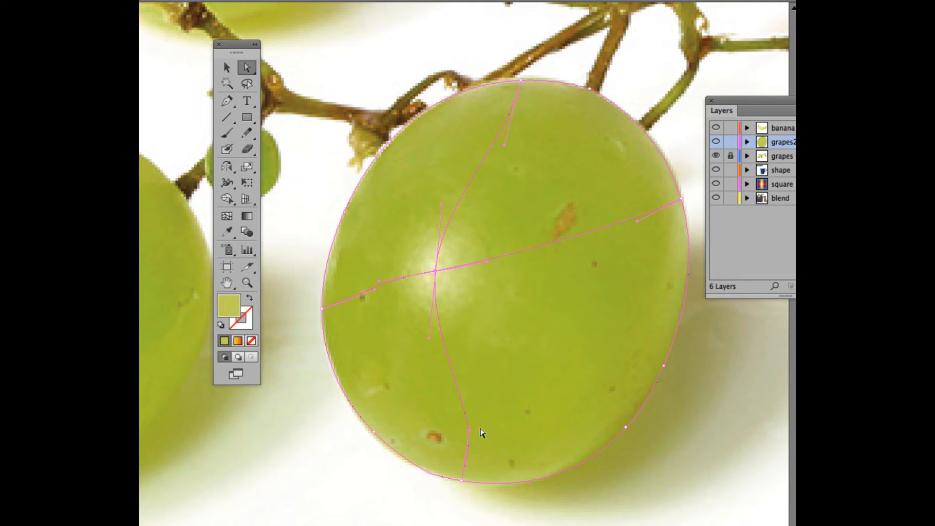
pyautogui.moveTo(469, 431); pyautogui.dragTo(444, 429)
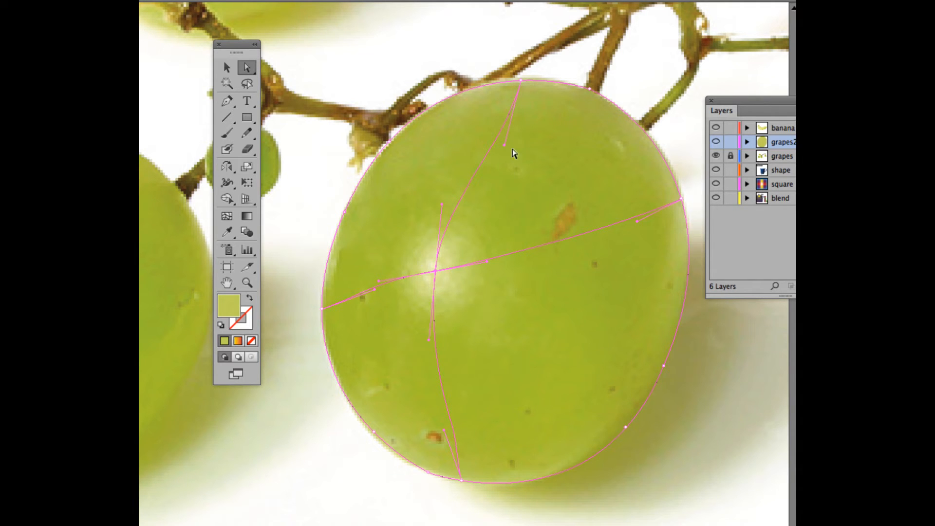
pyautogui.moveTo(504, 145); pyautogui.dragTo(484, 137)
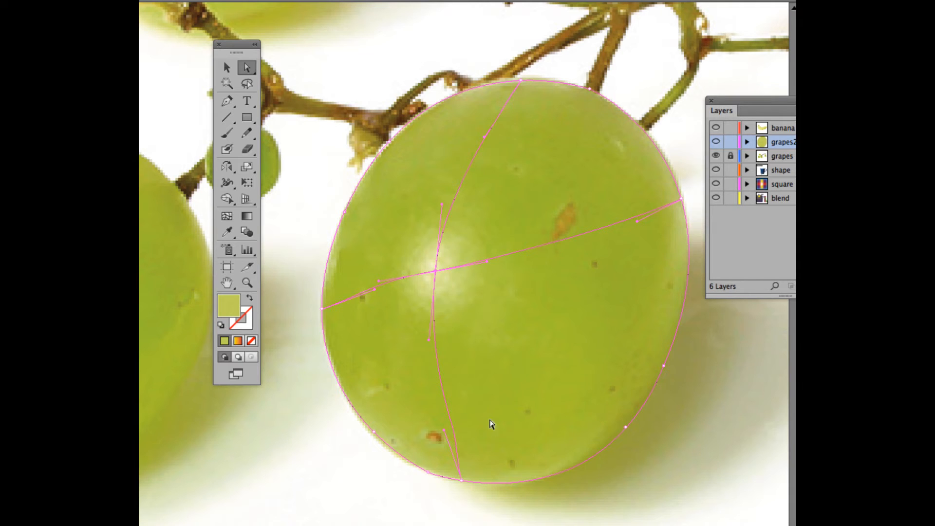
pyautogui.moveTo(443, 431); pyautogui.dragTo(439, 430)
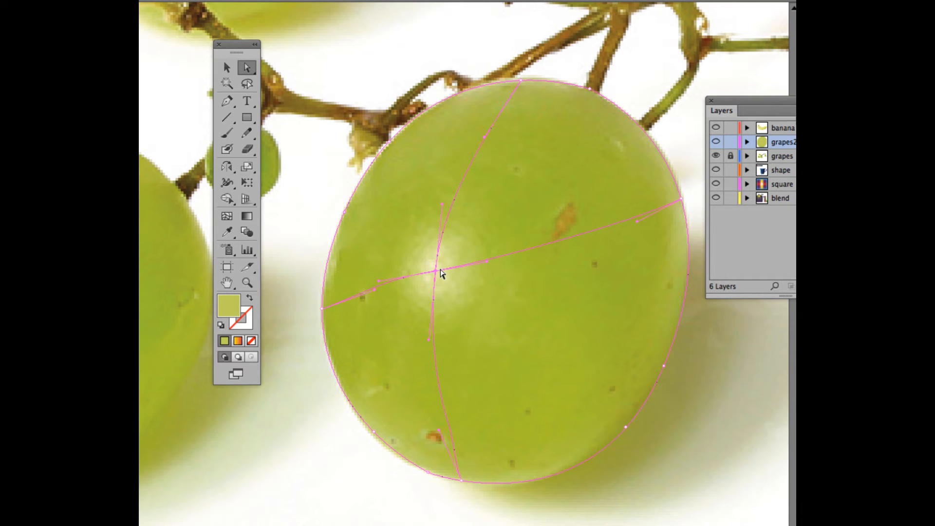
# Colour the central mesh point with the photo's highlight colour using the Eyedropper, previewing grapes2 briefly before returning it to outline.
pyautogui.press('i')
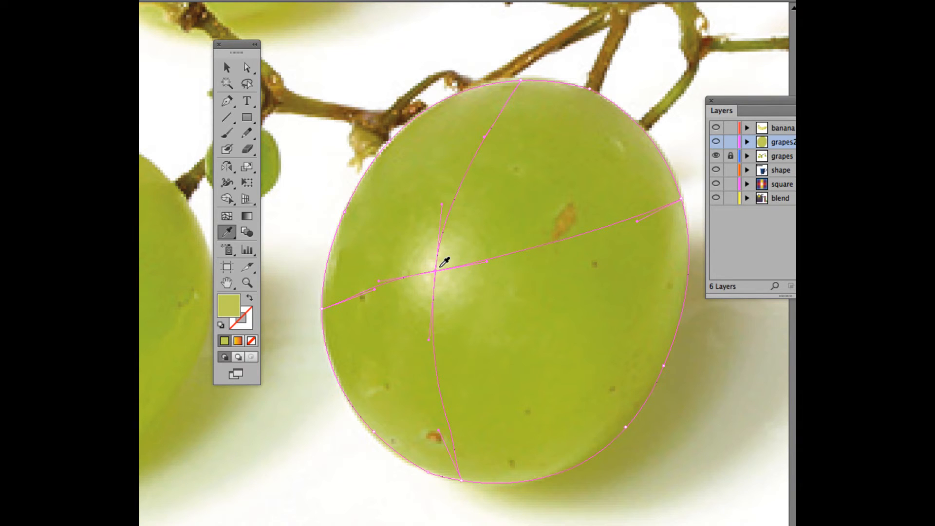
pyautogui.click(441, 268)
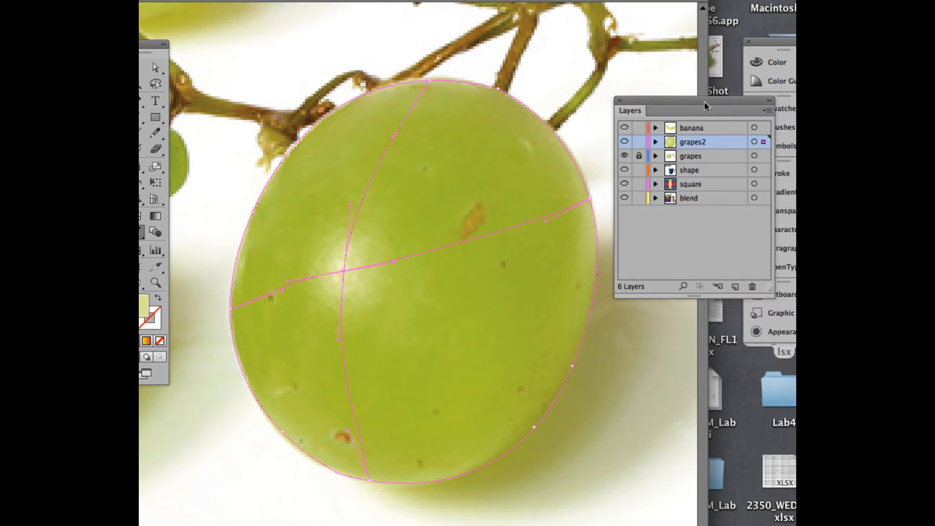
pyautogui.keyDown('super'); pyautogui.click(624, 142); pyautogui.keyUp('super')
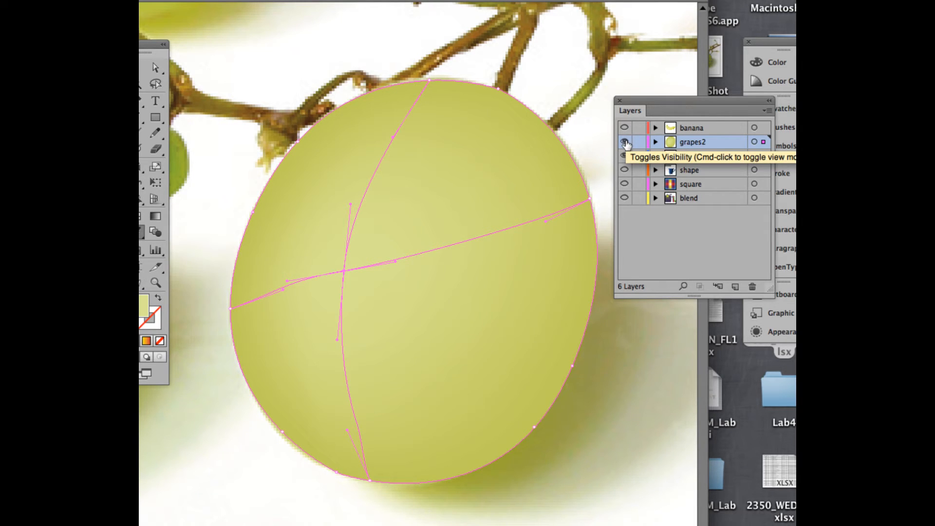
pyautogui.keyDown('super'); pyautogui.click(624, 142); pyautogui.keyUp('super')
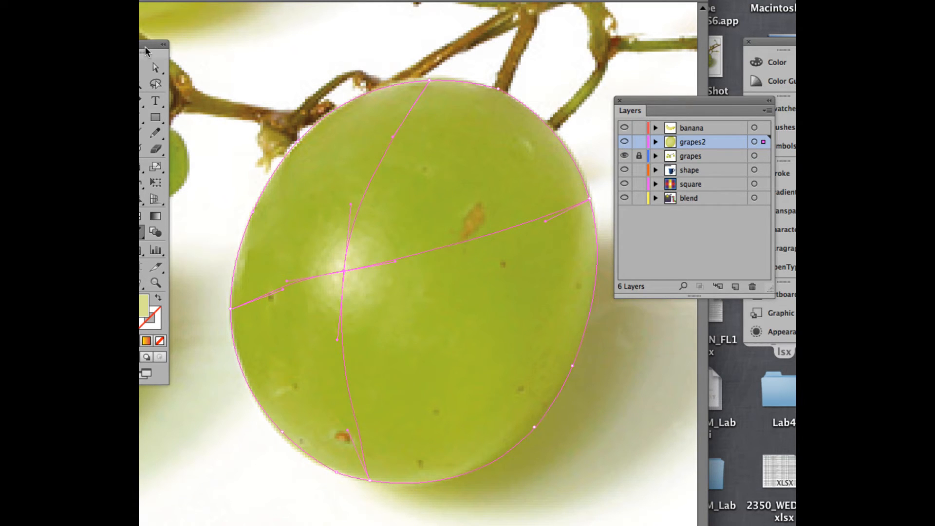
# Add mesh lines below, on both sides of and above the highlight with the Mesh tool to enclose it.
pyautogui.moveTo(146, 47); pyautogui.dragTo(200, 50)
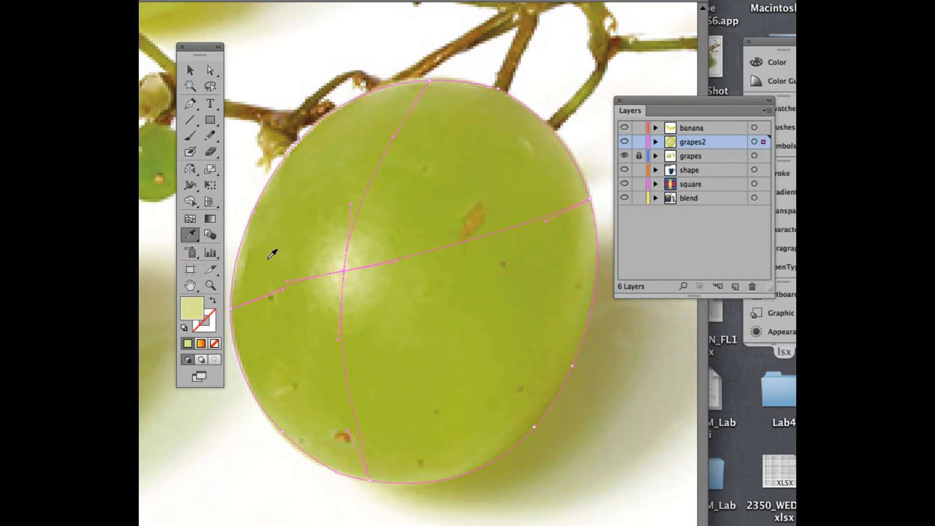
pyautogui.click(190, 219)
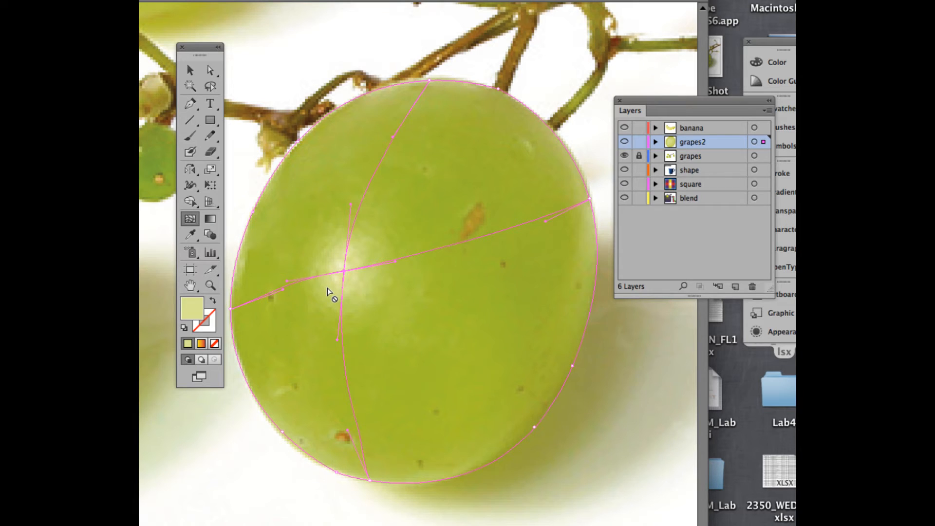
pyautogui.click(343, 317)
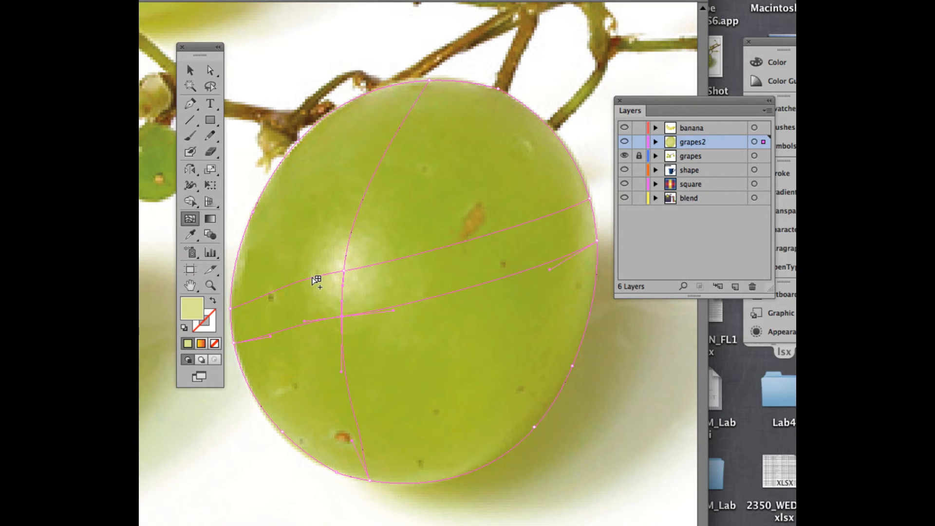
pyautogui.click(313, 278)
pyautogui.click(386, 266)
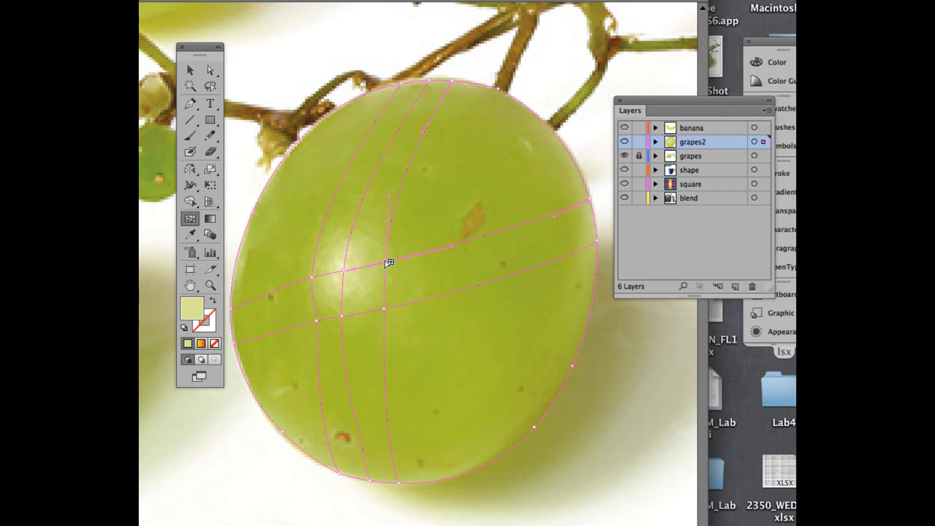
pyautogui.click(353, 229)
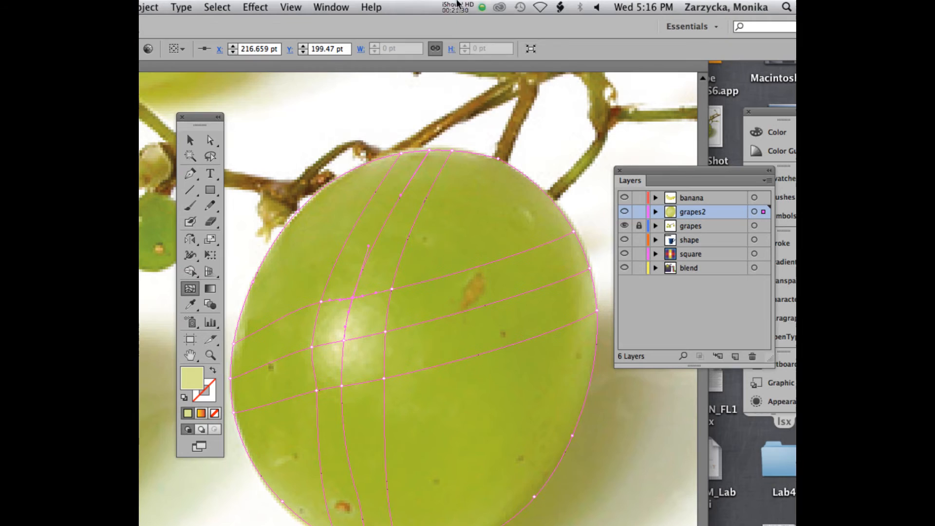
pyautogui.click(457, 5)
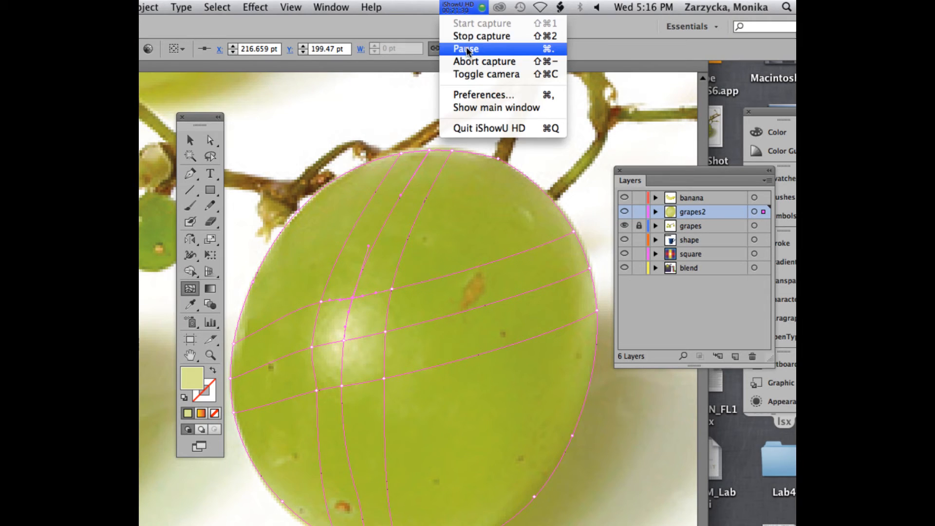
pyautogui.click(461, 46)
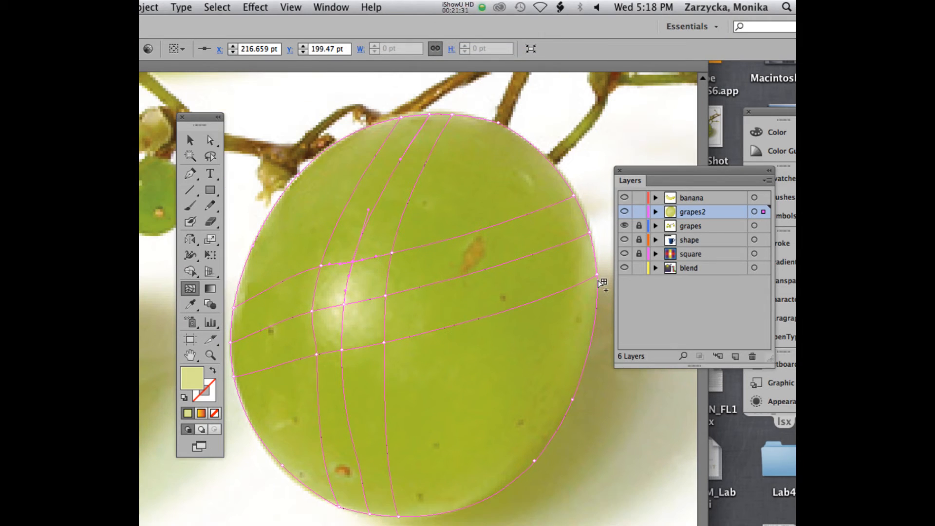
# Lock the banana and blend layers so only grapes2 stays editable, and move the Layers panel clear of the grape's highlight.
pyautogui.click(640, 199)
pyautogui.press('super+equal')
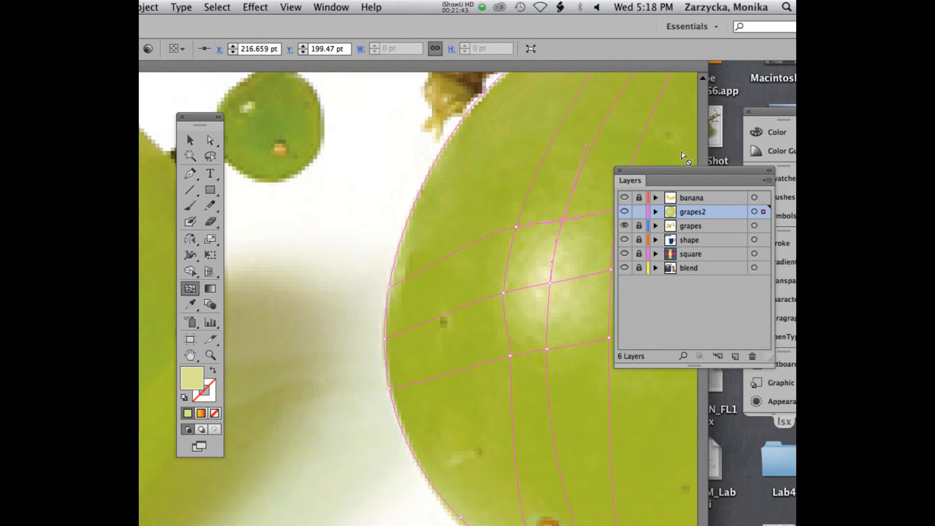
pyautogui.moveTo(701, 171); pyautogui.dragTo(327, 126)
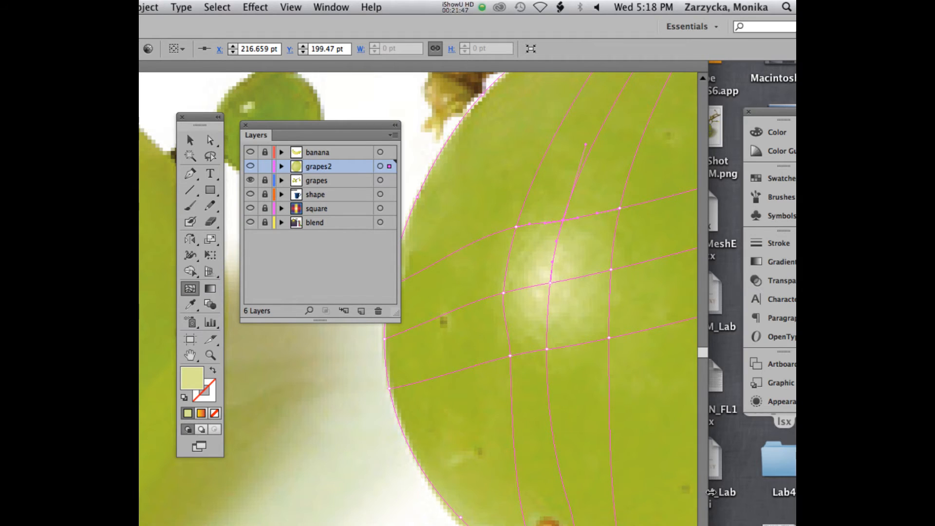
# Widen the document window and colour the mesh point above-left of the highlight with the photo's green using the Eyedropper.
pyautogui.moveTo(711, 492); pyautogui.dragTo(783, 492)
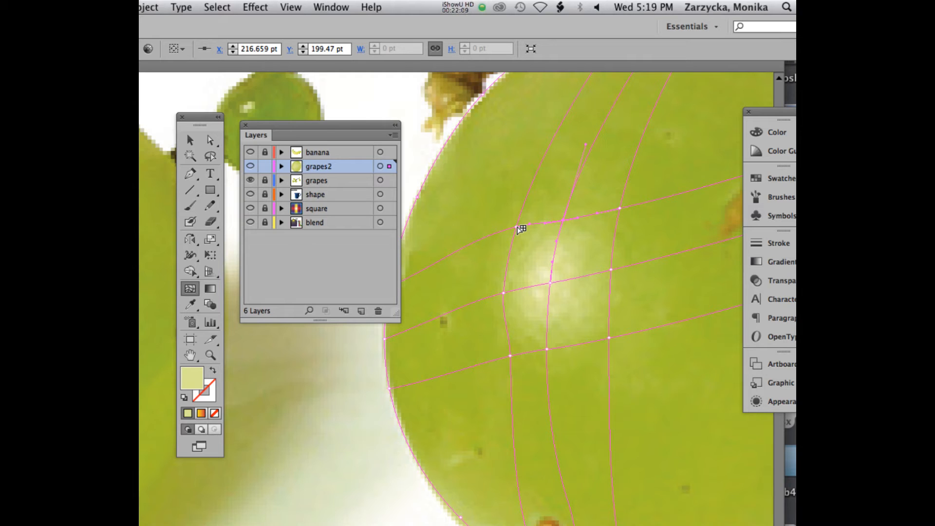
pyautogui.press('a')
pyautogui.click(517, 227)
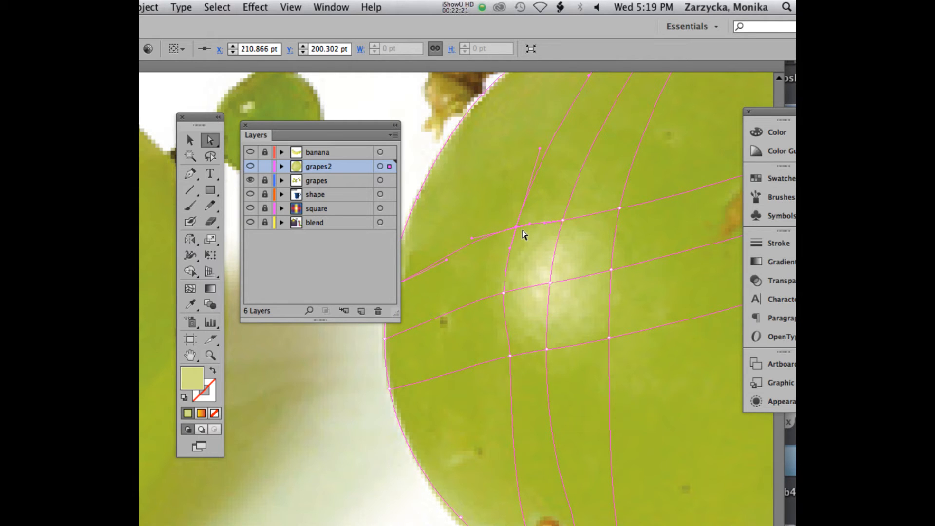
pyautogui.press('i')
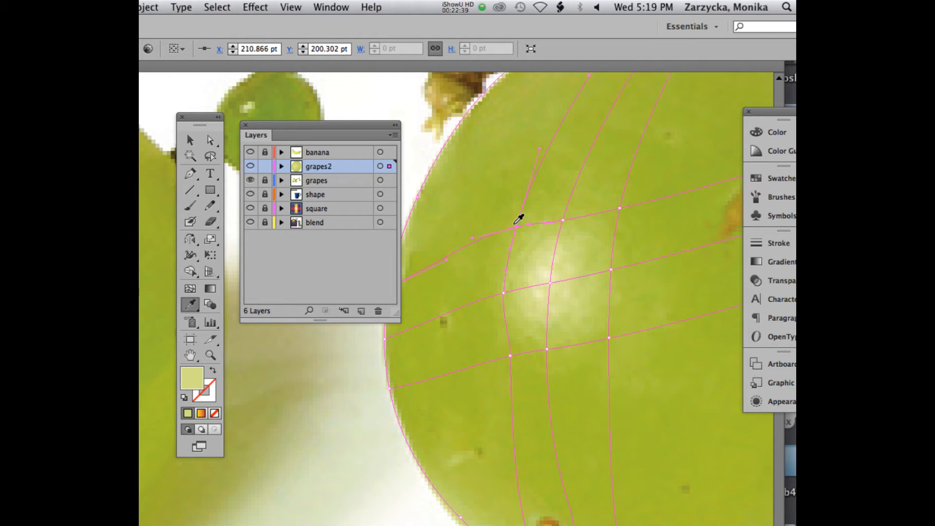
pyautogui.click(516, 224)
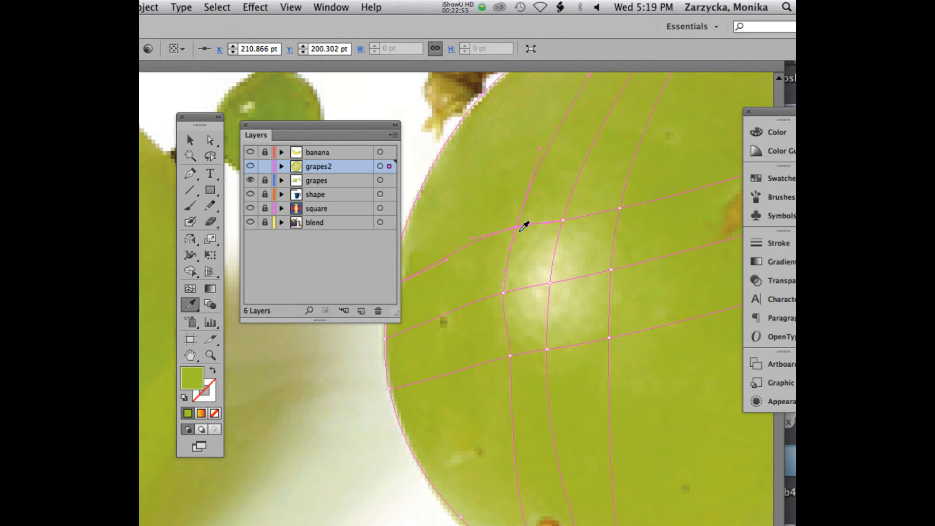
# Colour the mesh points directly above and above-right of the highlight with greens sampled from the photo.
pyautogui.press('a')
pyautogui.click(564, 224)
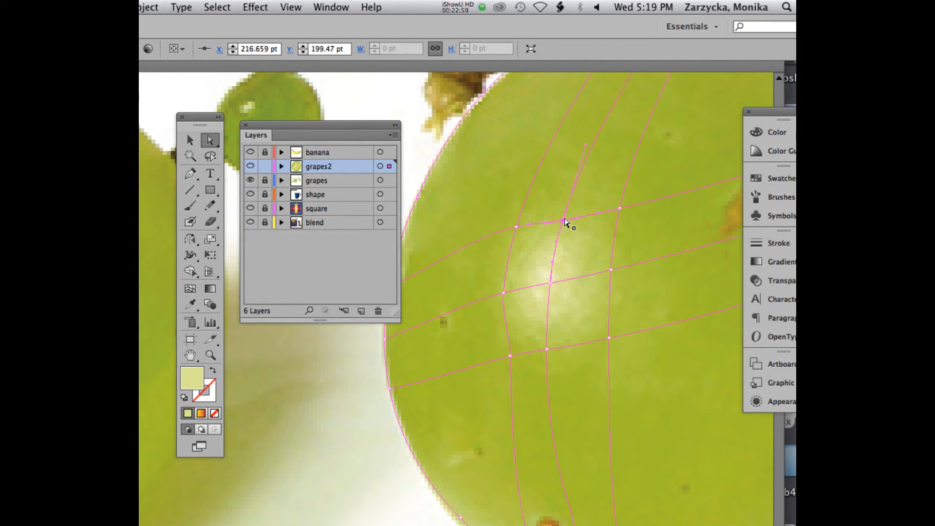
pyautogui.press('i')
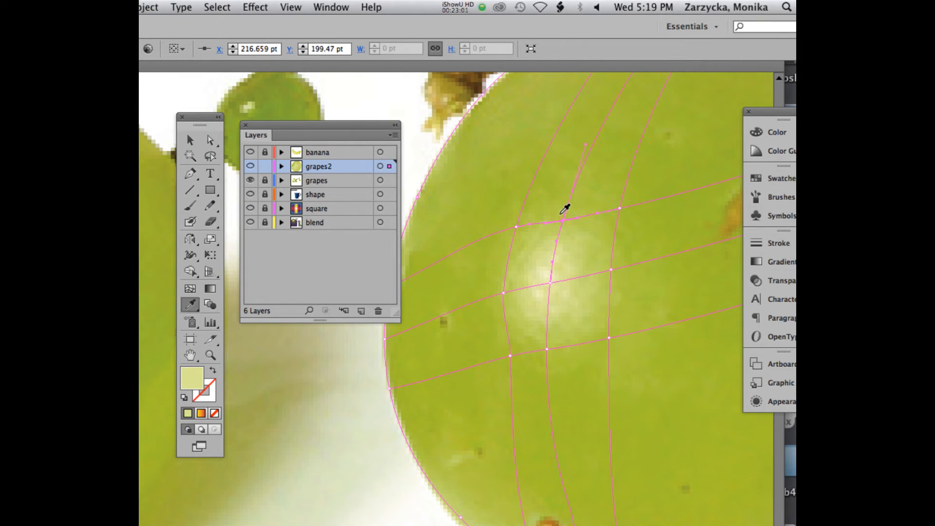
pyautogui.click(561, 216)
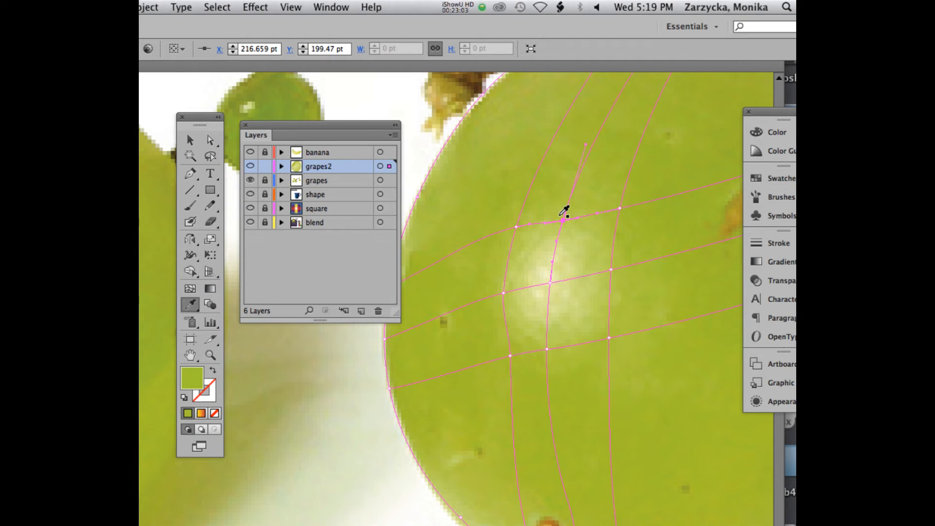
pyautogui.press('a')
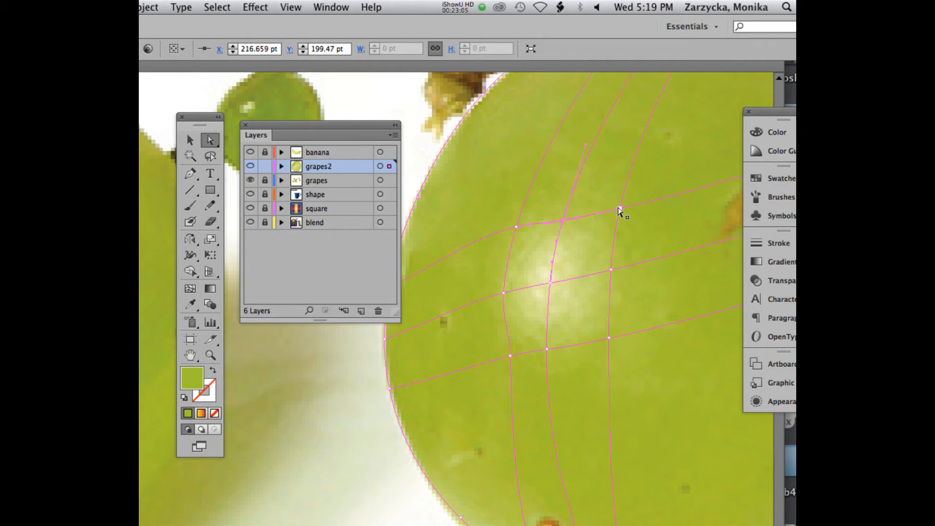
pyautogui.click(618, 210)
pyautogui.press('i')
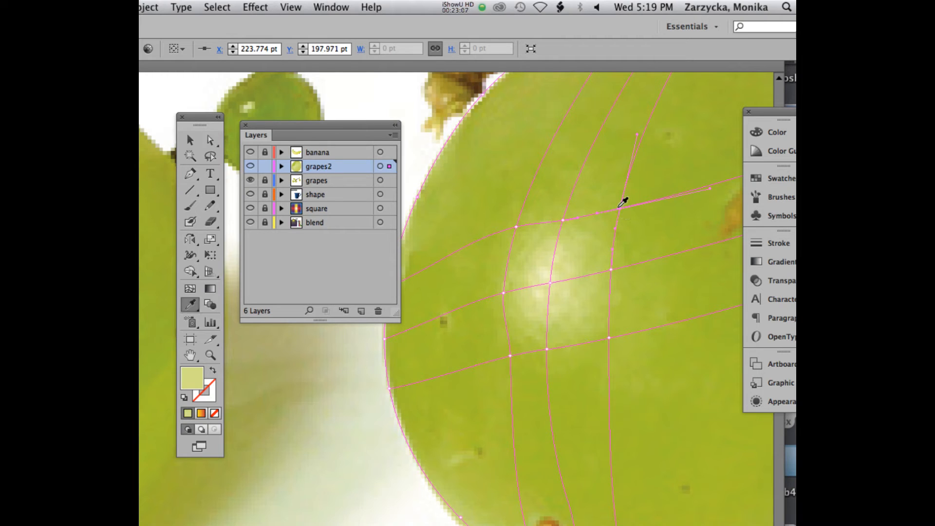
pyautogui.click(620, 208)
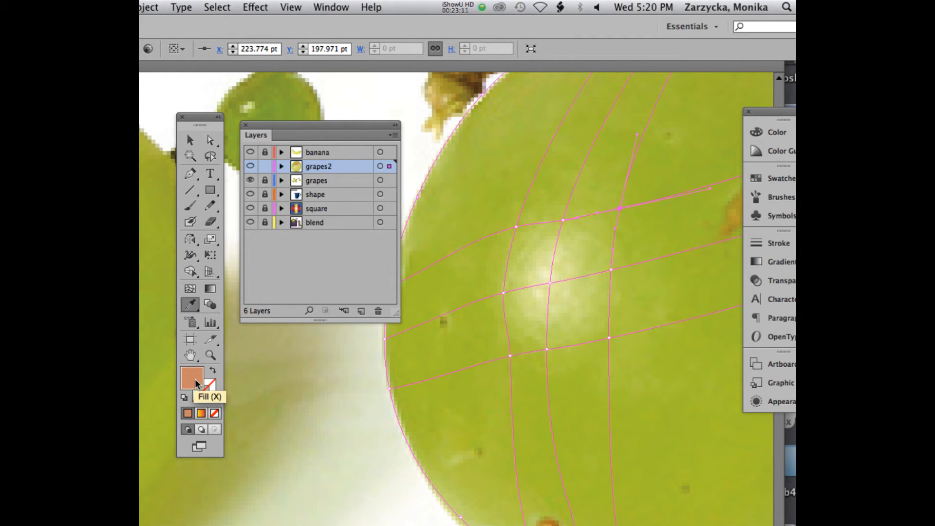
pyautogui.click(627, 203)
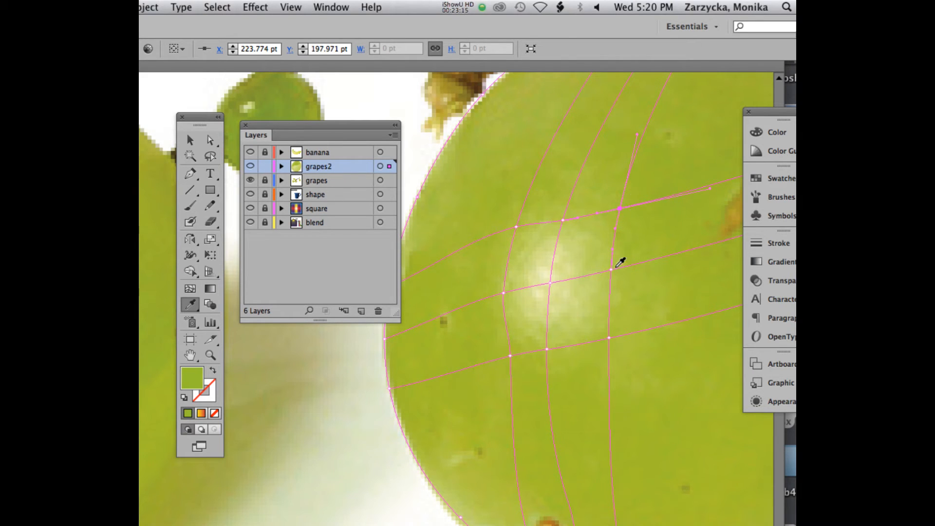
# Hide the panels temporarily and colour the mesh point to the right of the highlight with the photo's green.
pyautogui.press('Tab')
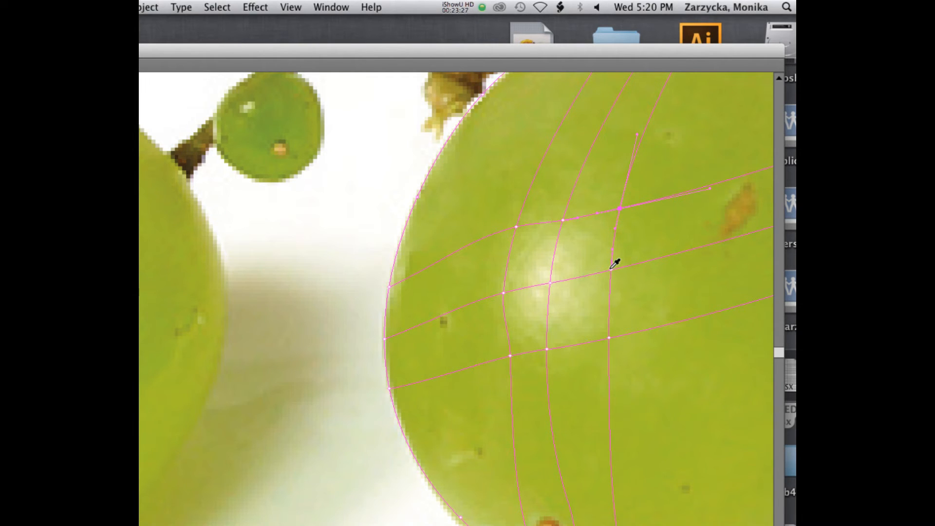
pyautogui.keyDown('super'); pyautogui.click(611, 269); pyautogui.keyUp('super')
pyautogui.click(616, 265)
pyautogui.press('Tab')
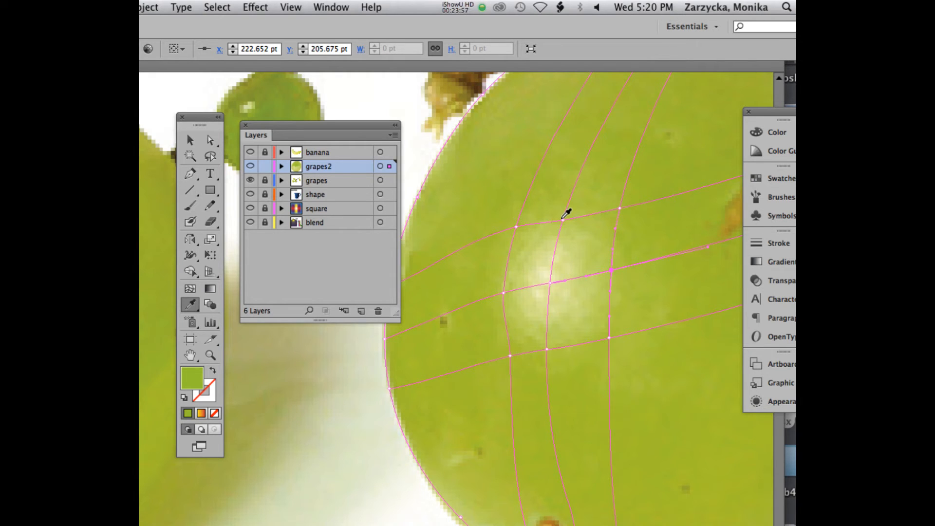
# Check the points coloured above and beside the highlight, and colour the below-right mesh point with the photo's green.
pyautogui.press('a')
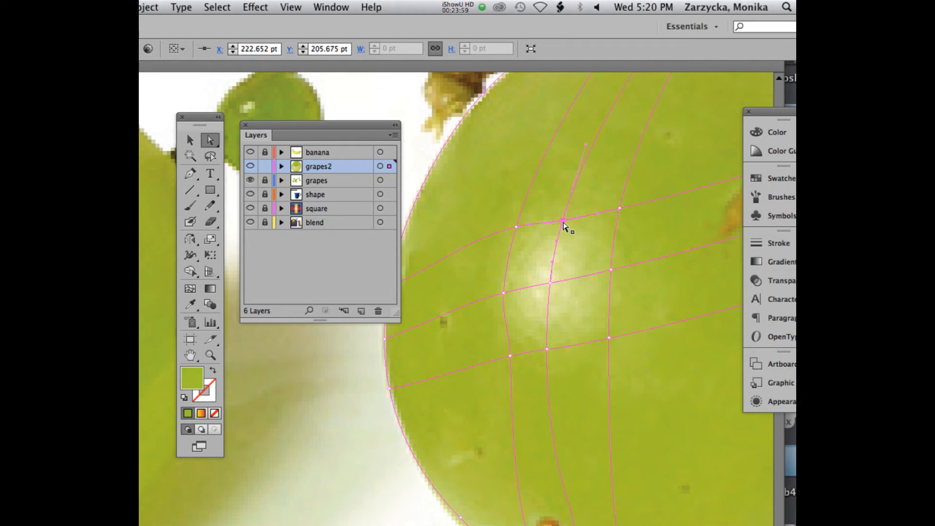
pyautogui.click(563, 221)
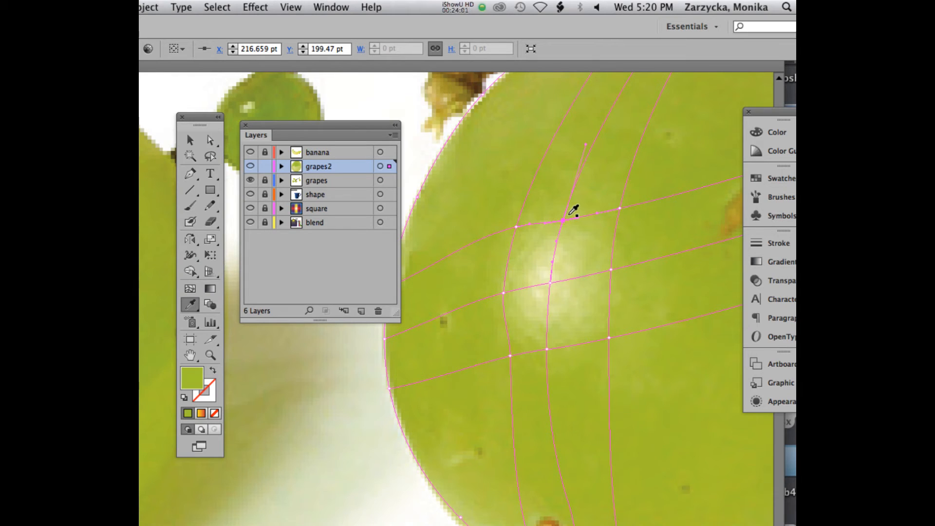
pyautogui.click(620, 208)
pyautogui.press('i')
pyautogui.press('a')
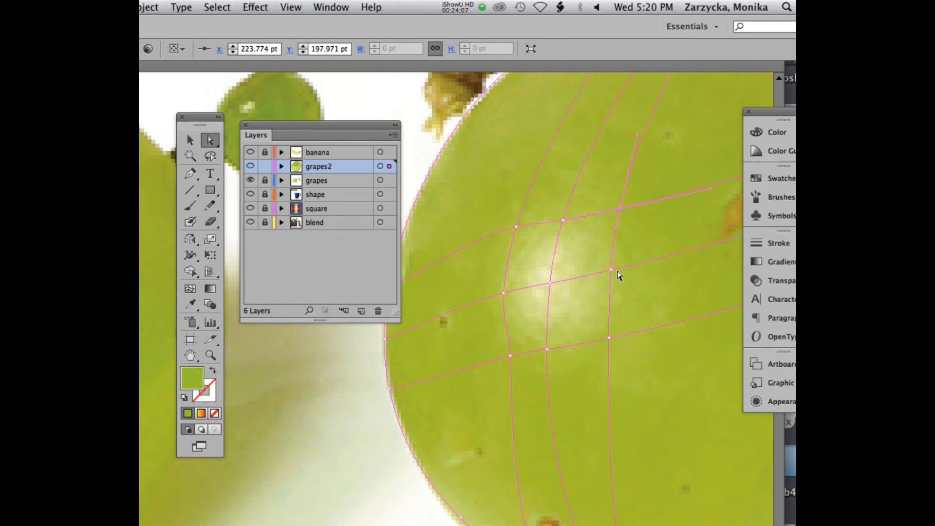
pyautogui.click(612, 271)
pyautogui.click(610, 339)
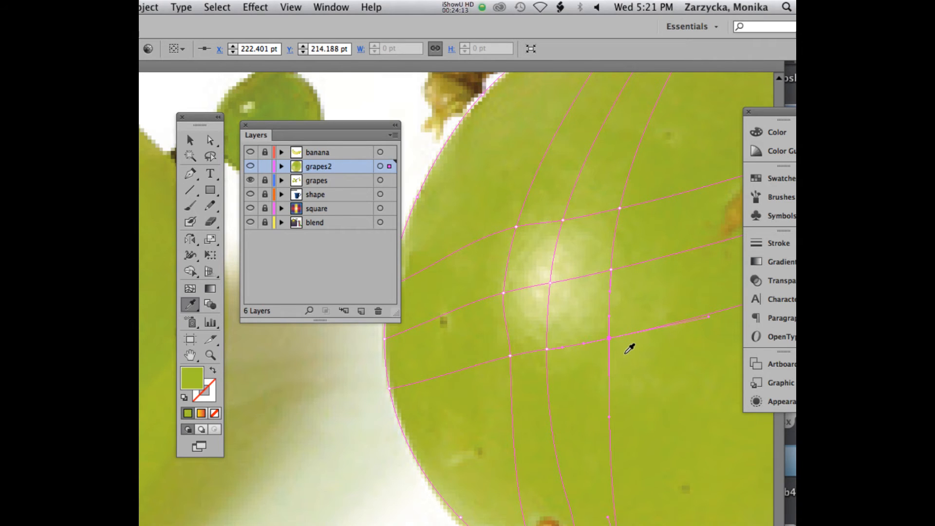
# Colour the mesh point directly below the highlight with a light green sampled from the photo just beside it.
pyautogui.click(548, 350)
pyautogui.click(548, 349)
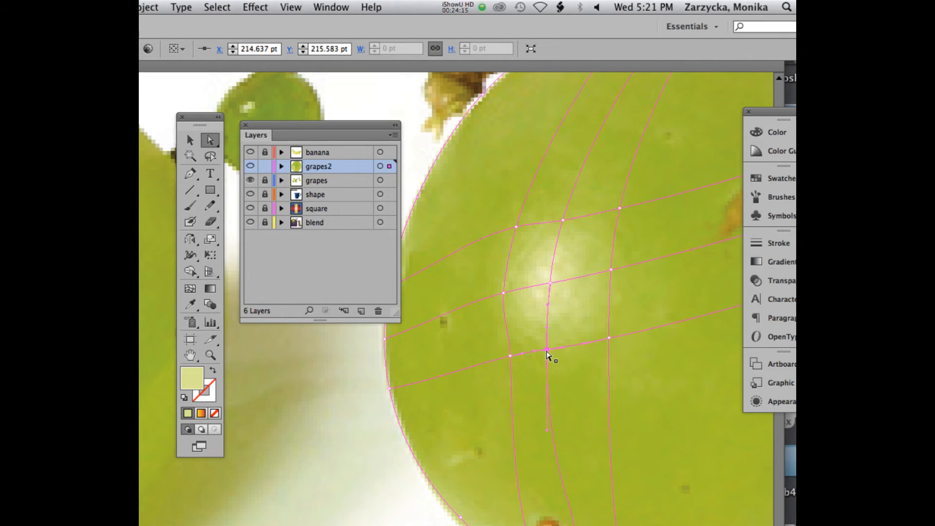
pyautogui.press('i')
pyautogui.click(556, 361)
pyautogui.click(556, 360)
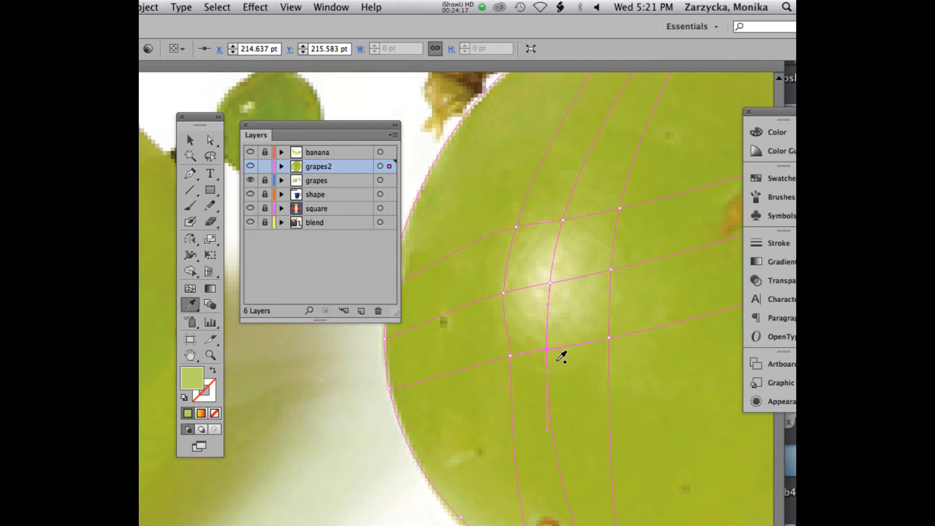
pyautogui.click(544, 352)
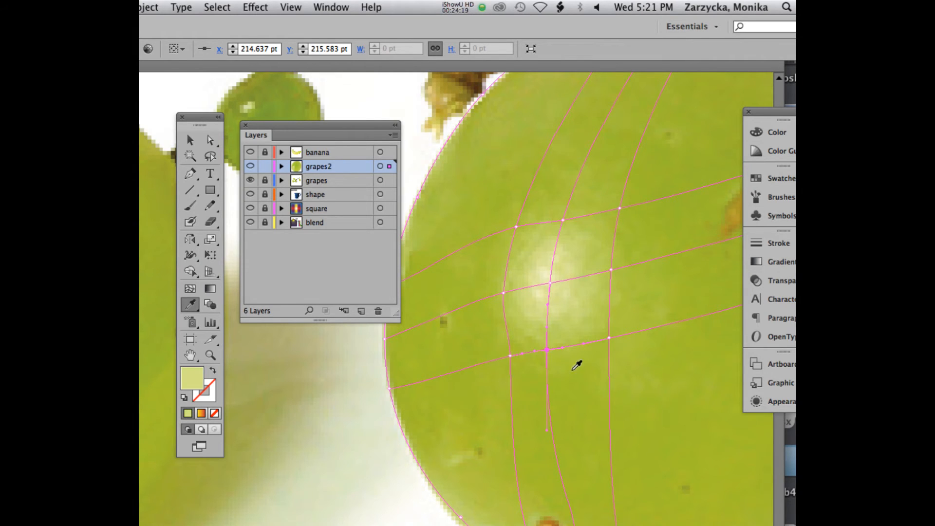
pyautogui.click(560, 357)
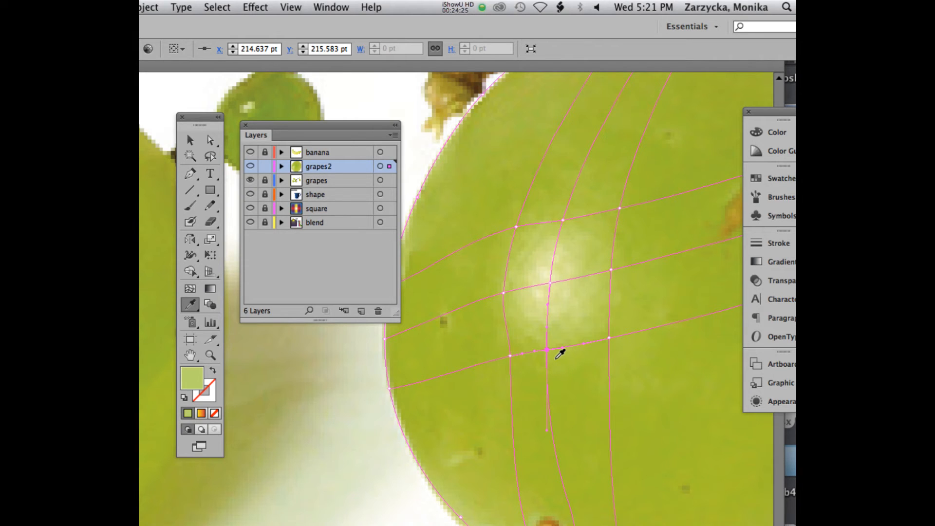
pyautogui.click(556, 359)
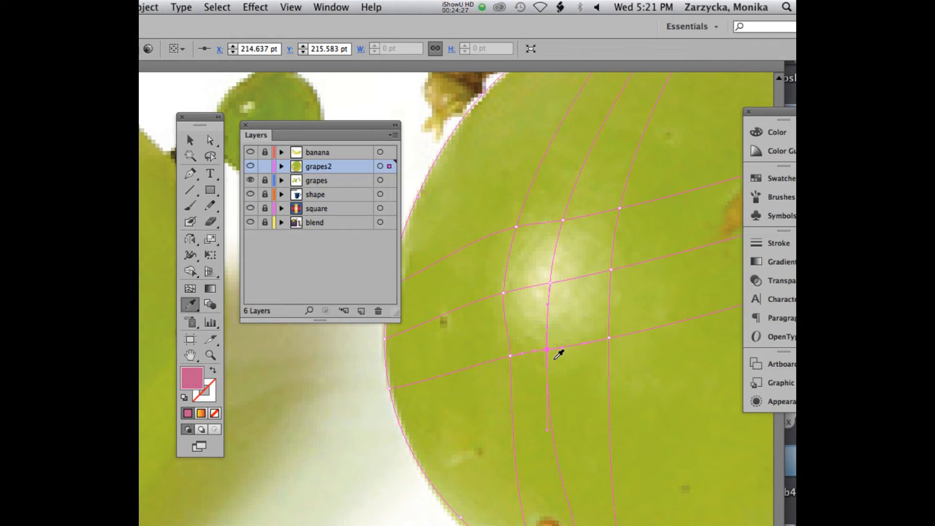
pyautogui.click(556, 359)
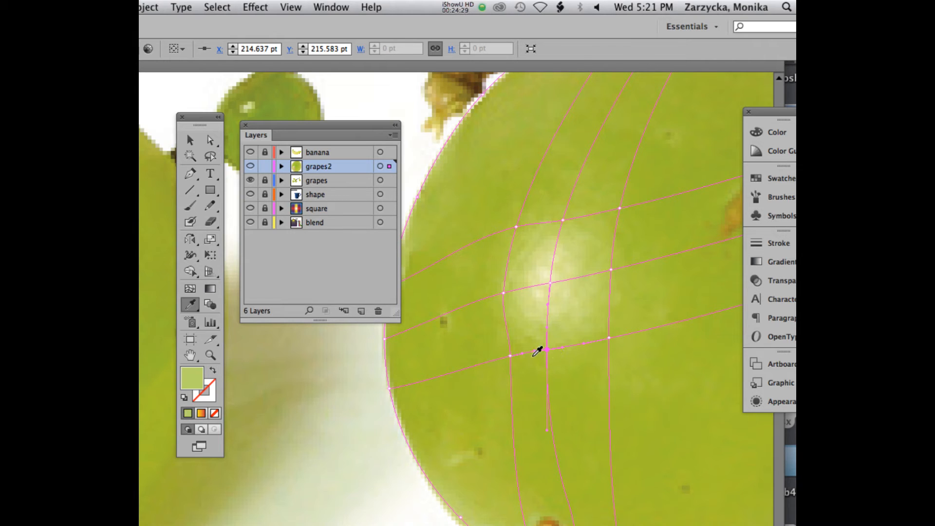
# Try to colour the mesh point below-left of the highlight by sampling the photo right next to it.
pyautogui.press('a')
pyautogui.click(511, 356)
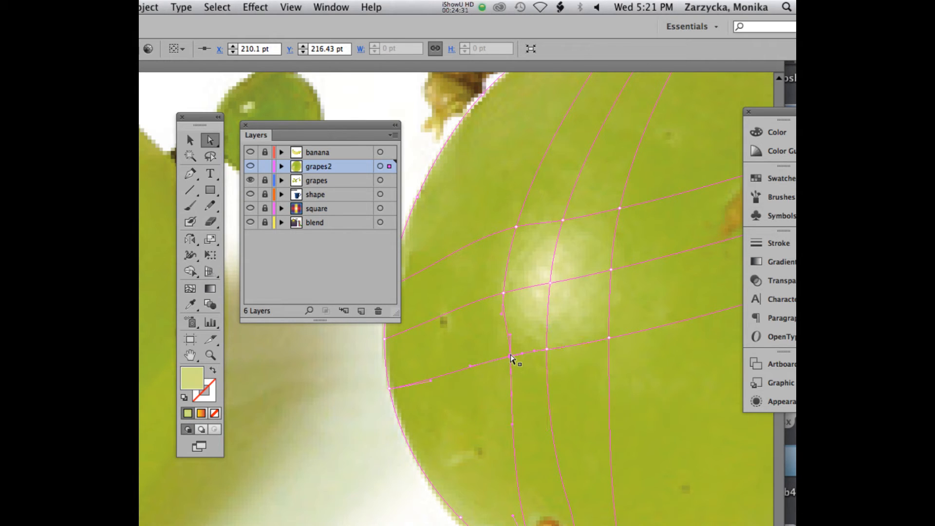
pyautogui.press('i')
pyautogui.click(517, 363)
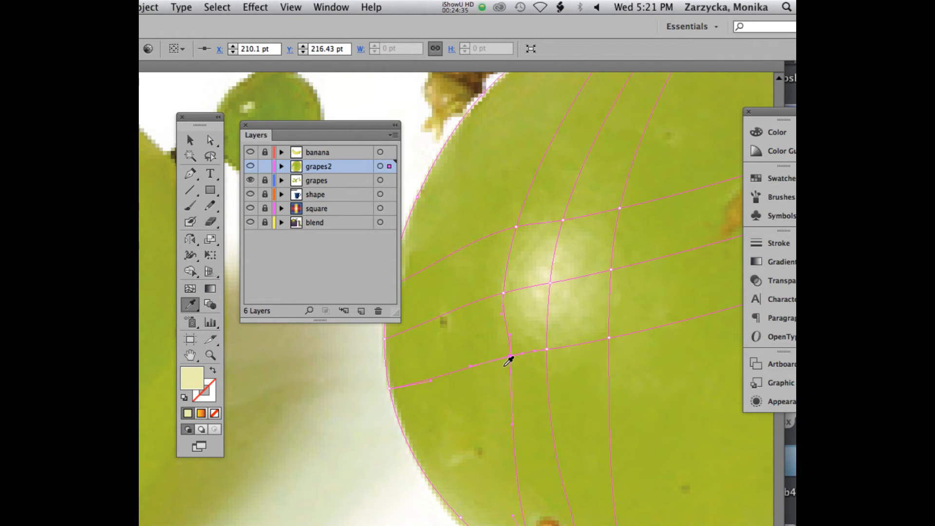
pyautogui.click(509, 361)
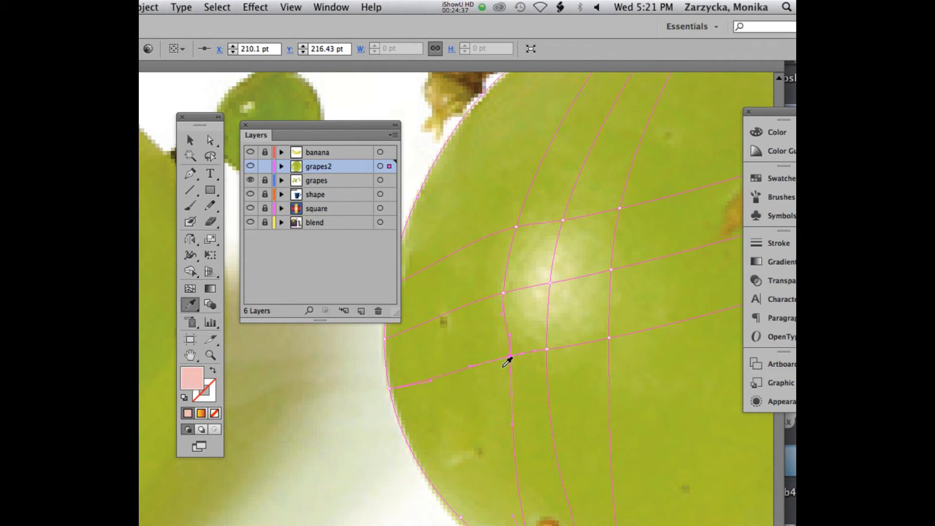
pyautogui.click(508, 362)
# Colour the mesh points left and below-left of the highlight with greens sampled from the photo left of the highlight.
pyautogui.press('a')
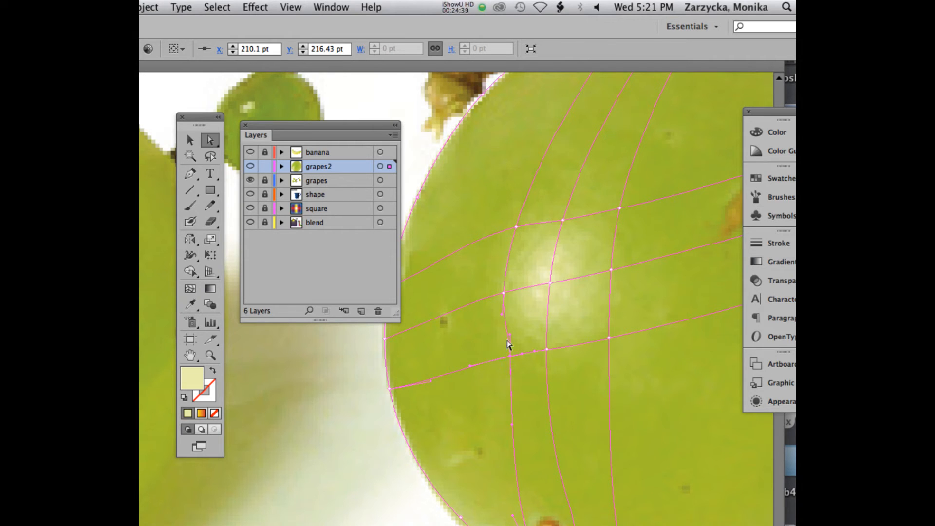
pyautogui.click(504, 294)
pyautogui.press('i')
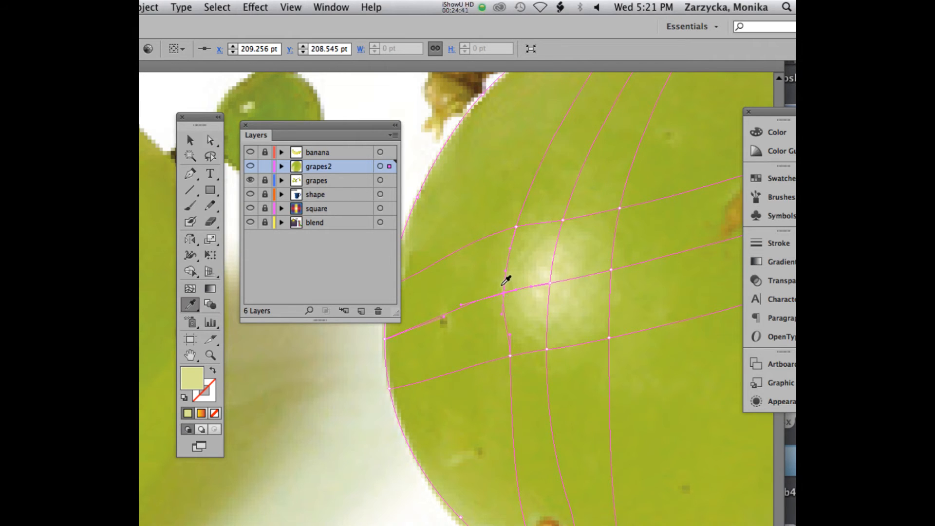
pyautogui.click(498, 286)
pyautogui.press('a')
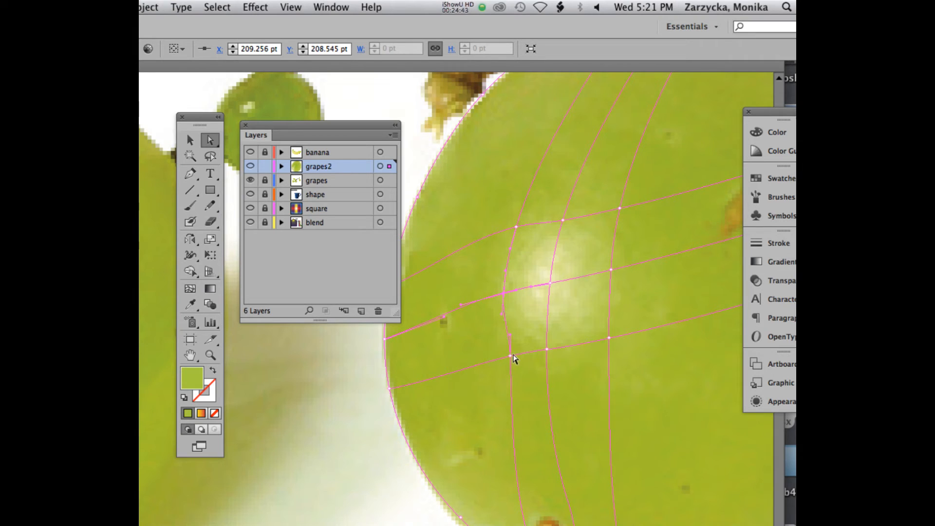
pyautogui.click(510, 357)
pyautogui.press('i')
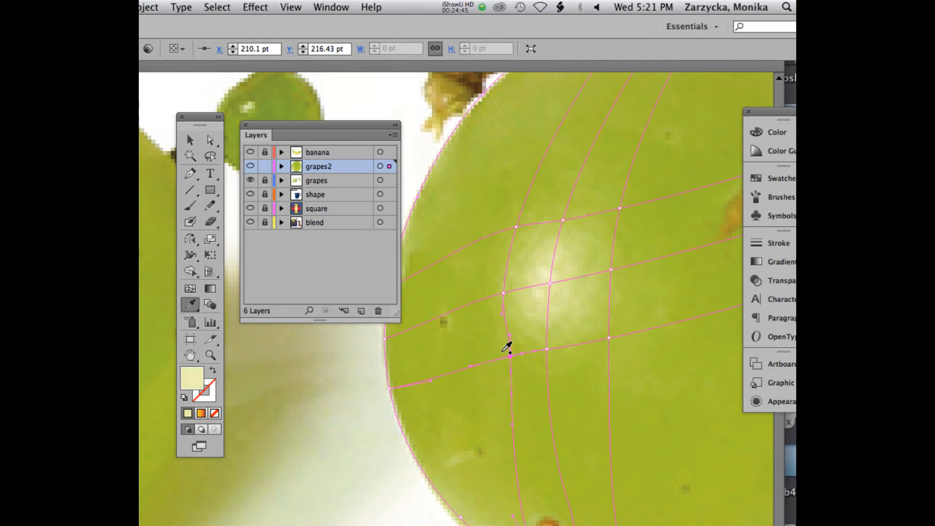
pyautogui.click(496, 271)
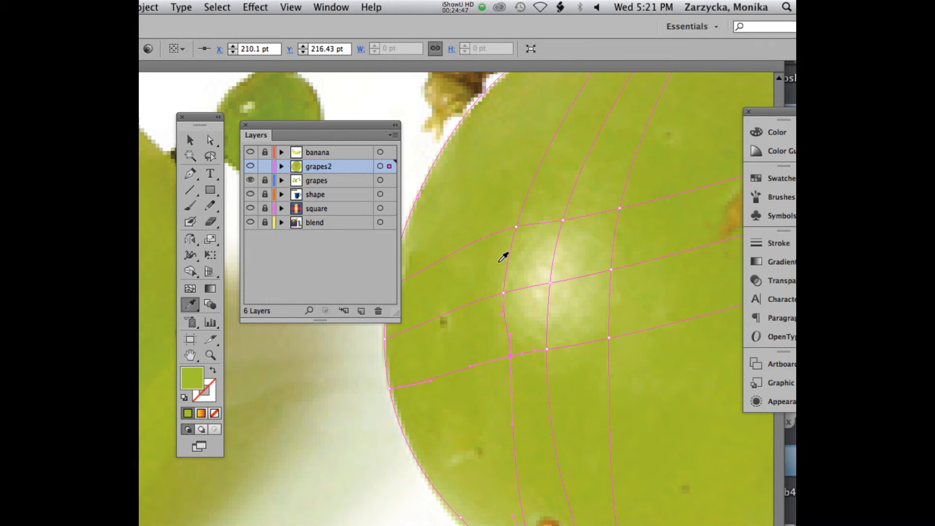
# Reselect the mesh point above-left of the highlight and switch the grapes2 layer on to examine the coloured mesh.
pyautogui.press('a')
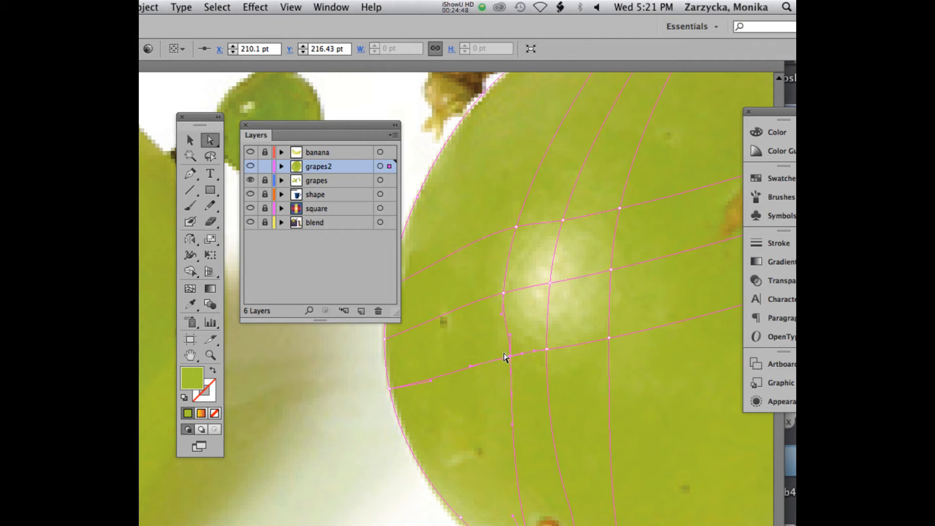
pyautogui.click(516, 227)
pyautogui.press('i')
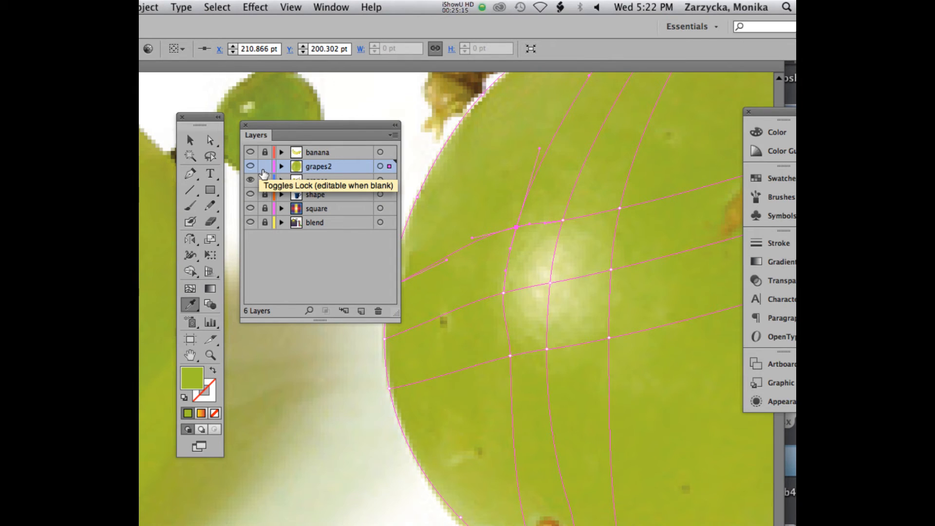
pyautogui.click(250, 167)
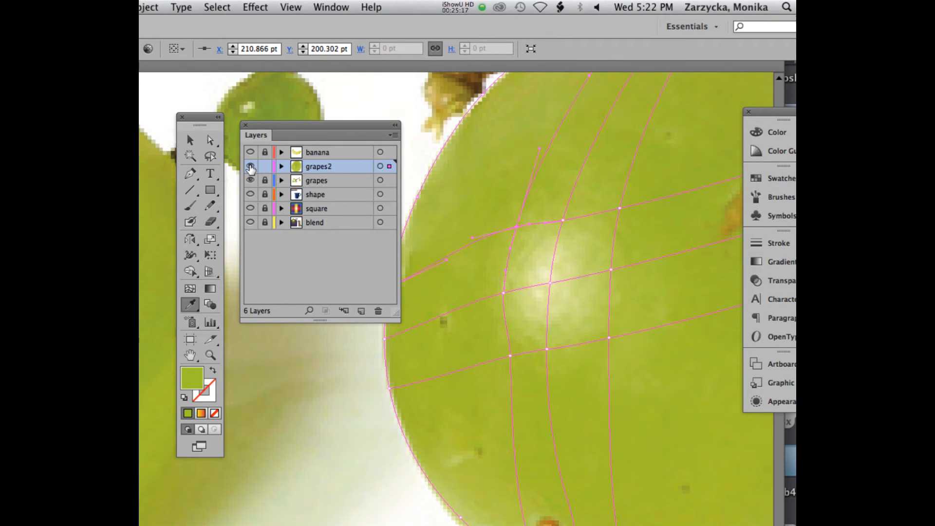
pyautogui.scroll(-2, 514, 361)
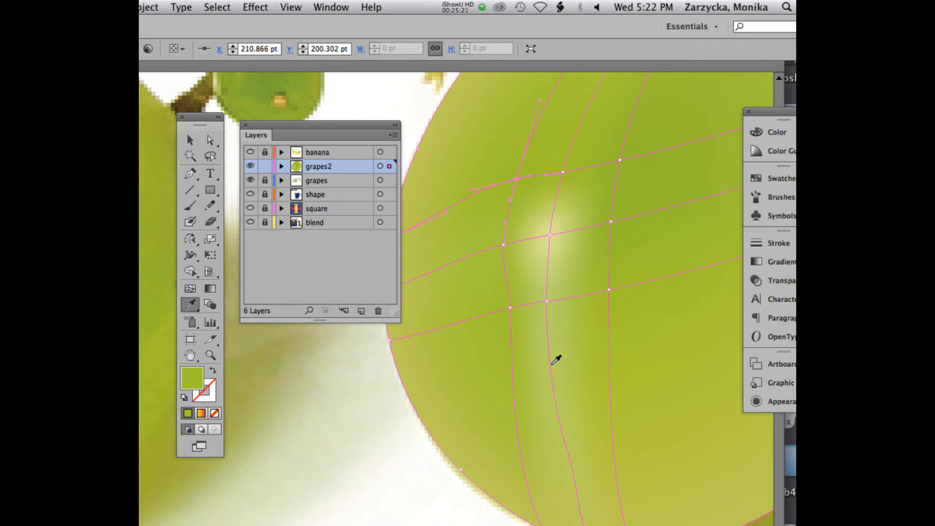
# Deselect the grape mesh to examine the highlight without its mesh lines, and select the whole mesh again.
pyautogui.click(190, 140)
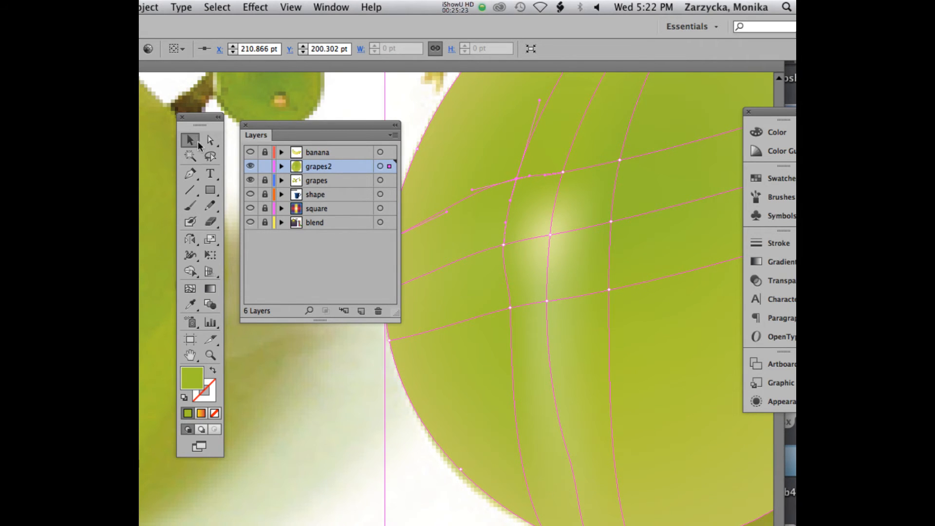
pyautogui.click(374, 382)
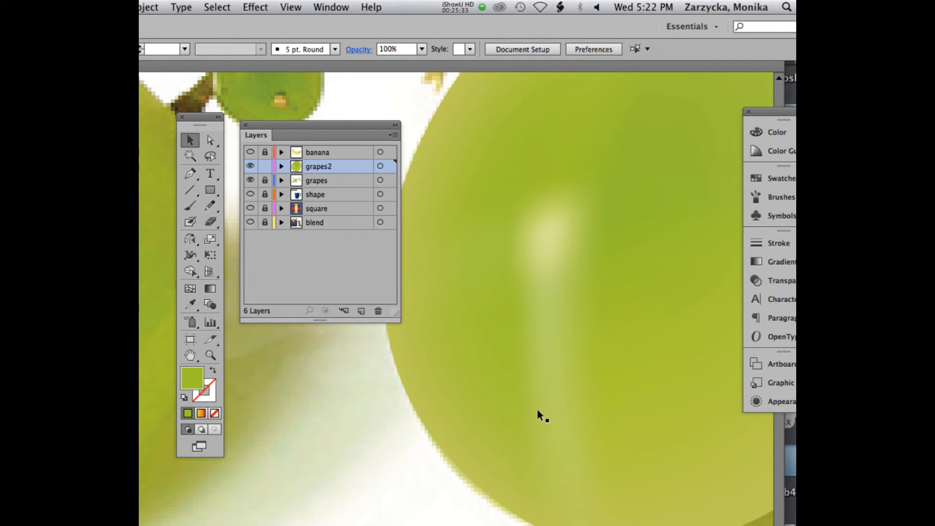
pyautogui.click(548, 253)
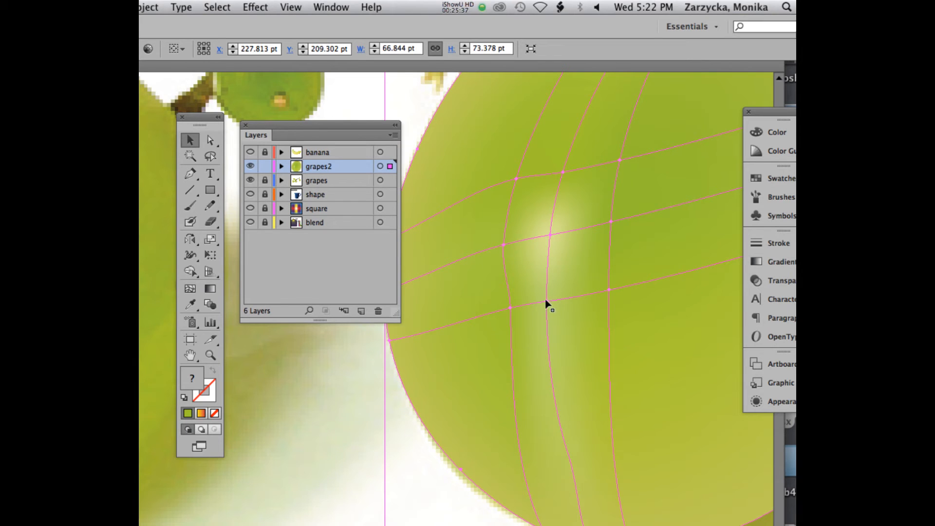
# Put the grapes2 layer in outline view and recolour the mesh point directly below the highlight with a green sampled left of the highlight.
pyautogui.keyDown('super'); pyautogui.click(251, 166); pyautogui.keyUp('super')
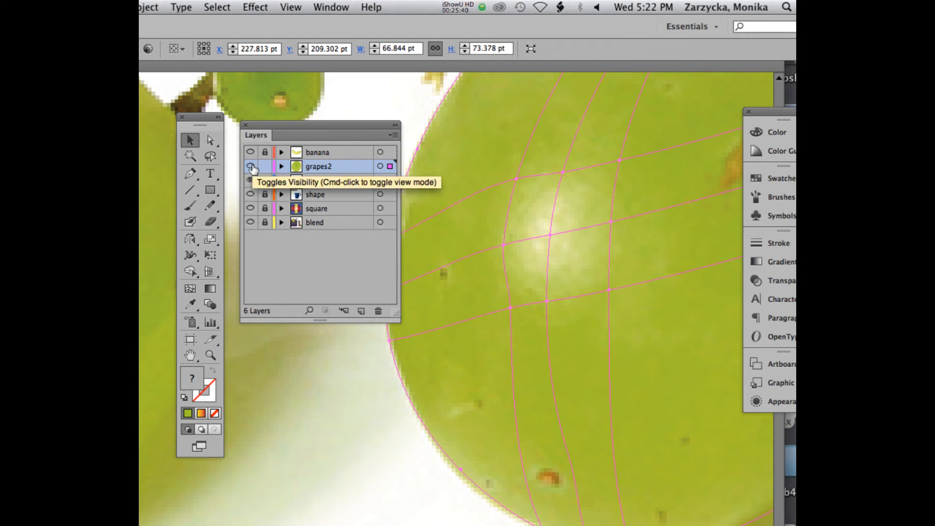
pyautogui.press('a')
pyautogui.click(547, 302)
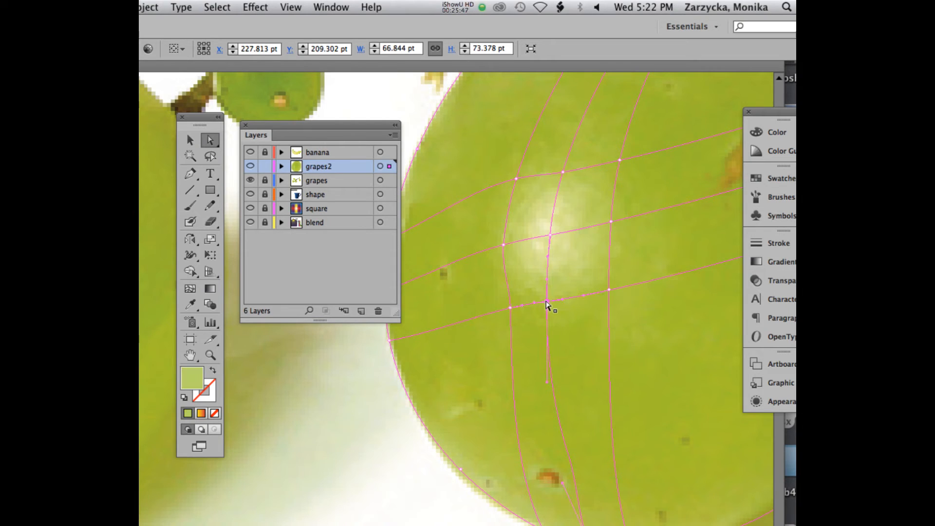
pyautogui.press('i')
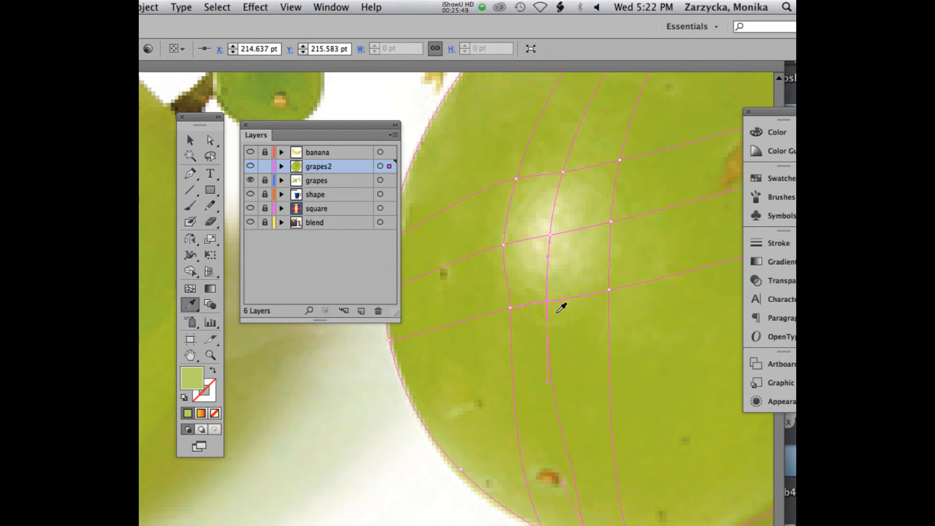
pyautogui.click(536, 323)
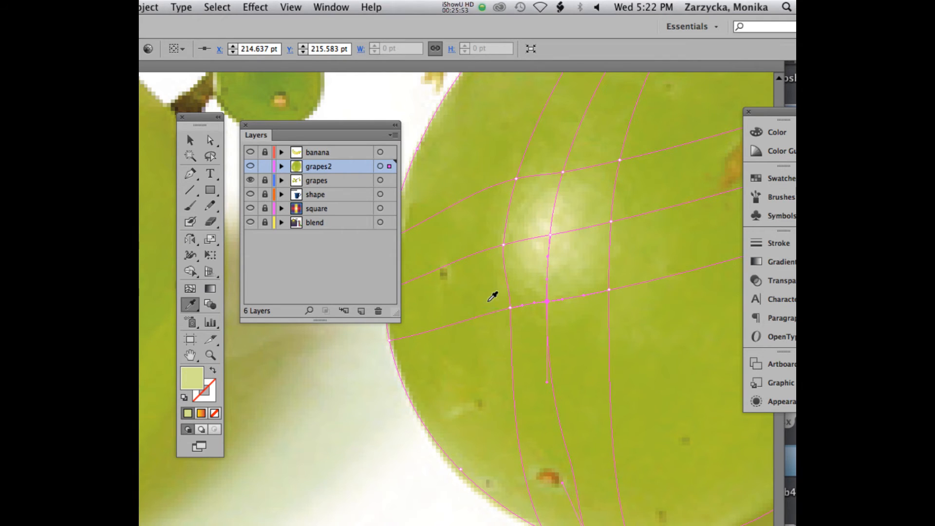
pyautogui.click(482, 222)
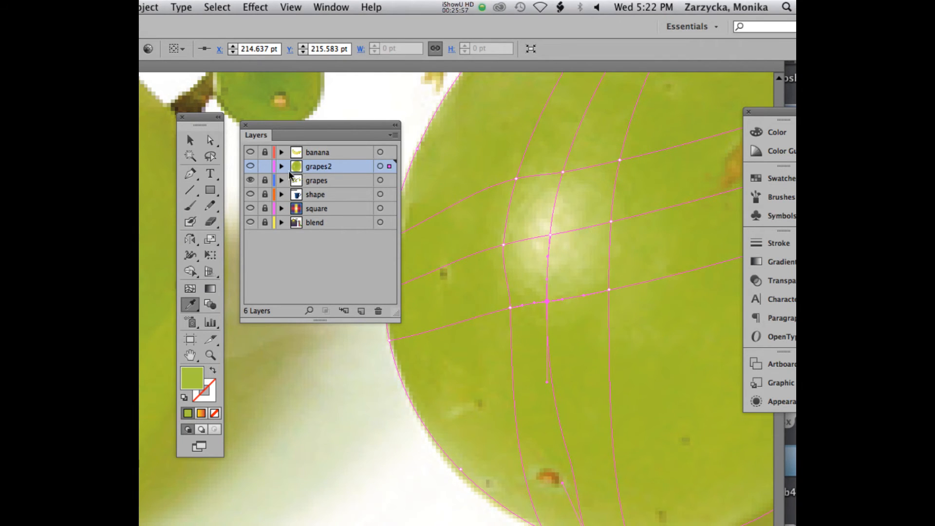
# Return the grapes2 layer to preview and deselect the grape mesh.
pyautogui.keyDown('super'); pyautogui.click(249, 166); pyautogui.keyUp('super')
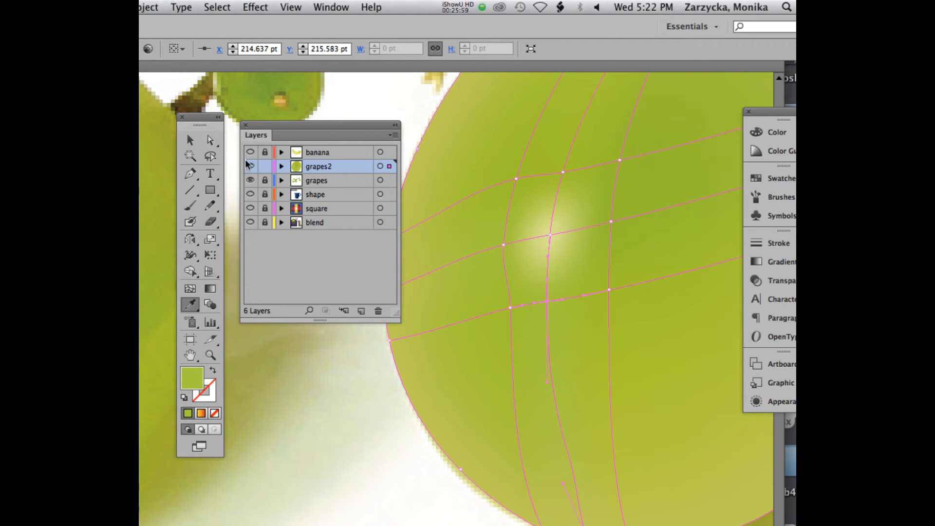
pyautogui.click(190, 140)
pyautogui.click(455, 133)
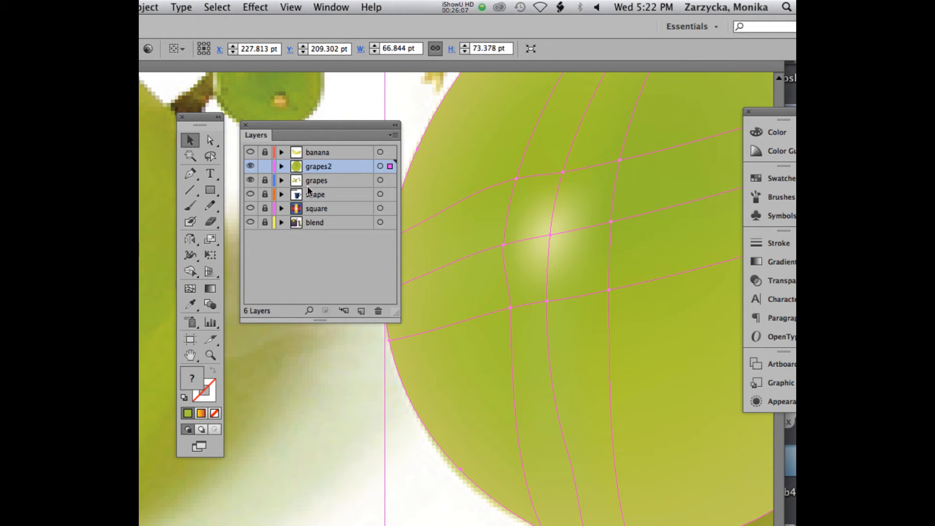
pyautogui.click(348, 406)
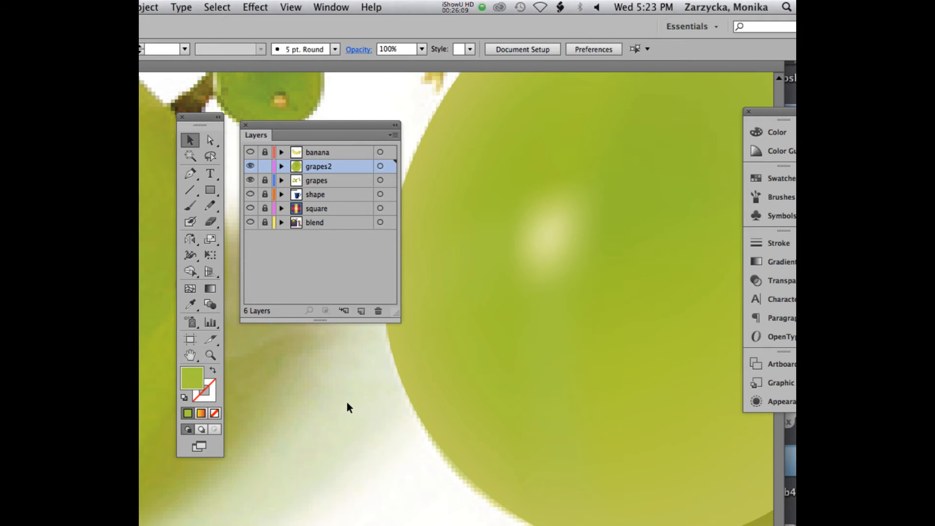
# Compare the whole coloured grape with the photo by repeatedly hiding and showing the grapes2 layer.
pyautogui.press('super+minus')
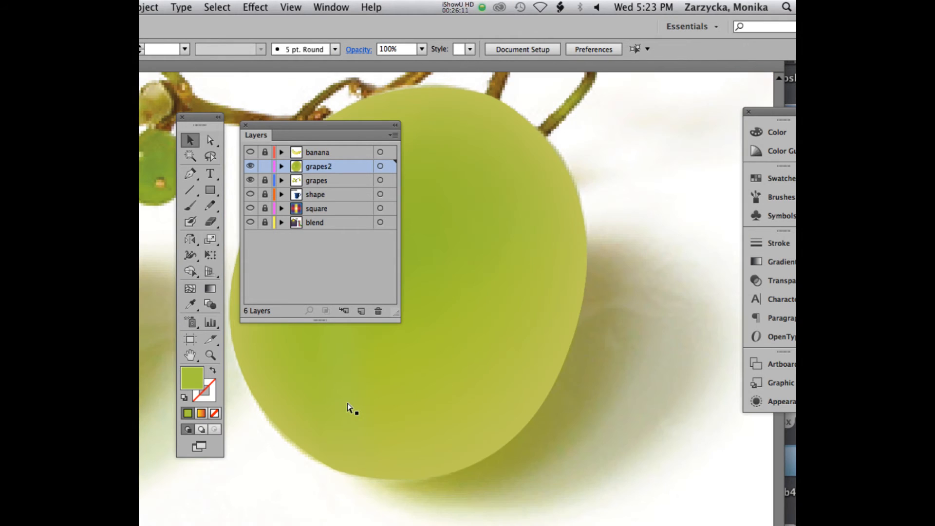
pyautogui.moveTo(326, 123); pyautogui.dragTo(633, 173)
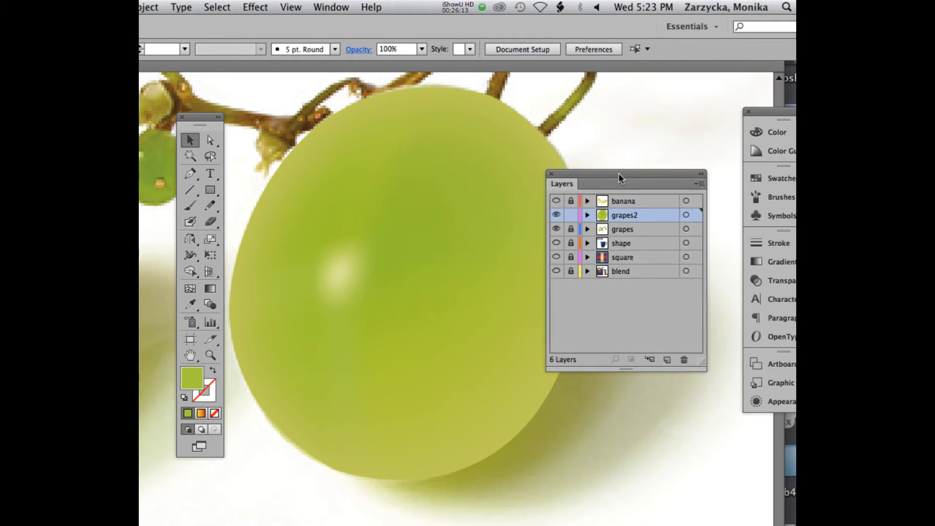
pyautogui.click(558, 216)
pyautogui.click(557, 216)
pyautogui.click(558, 216)
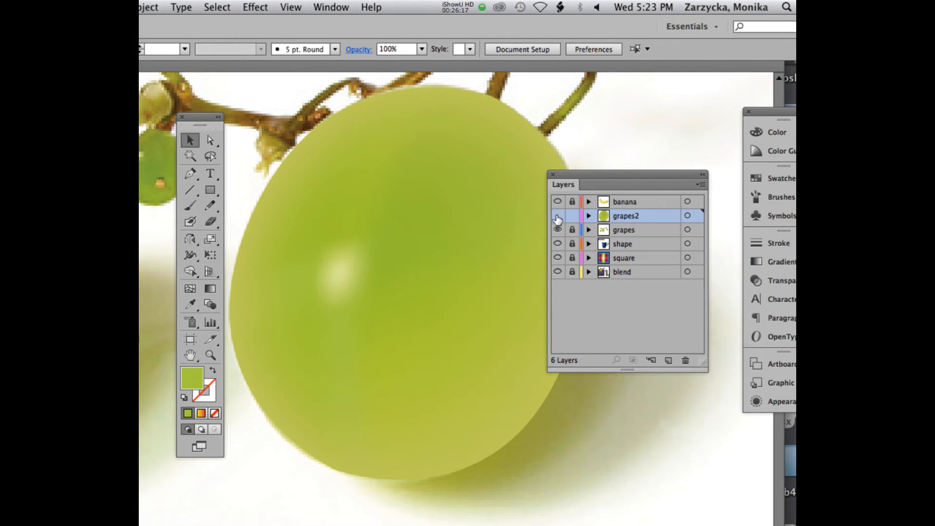
pyautogui.click(558, 217)
pyautogui.click(557, 217)
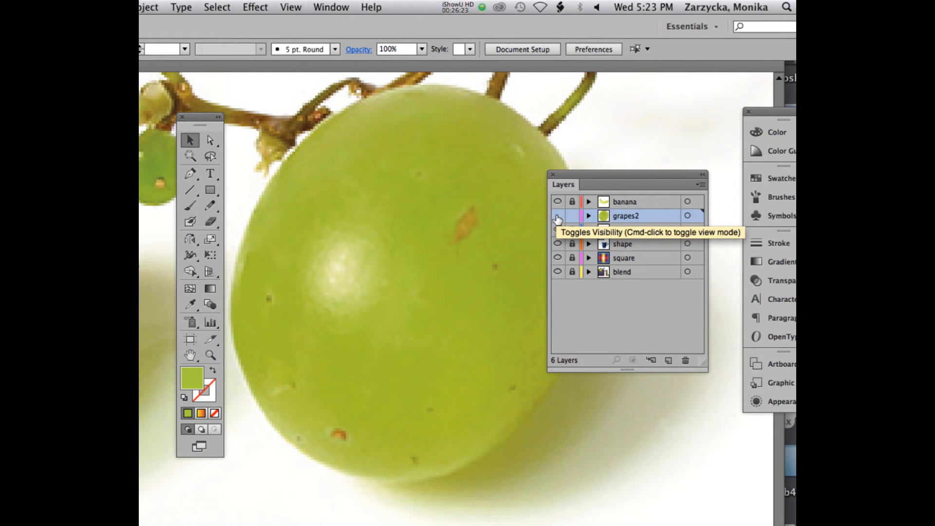
pyautogui.click(558, 217)
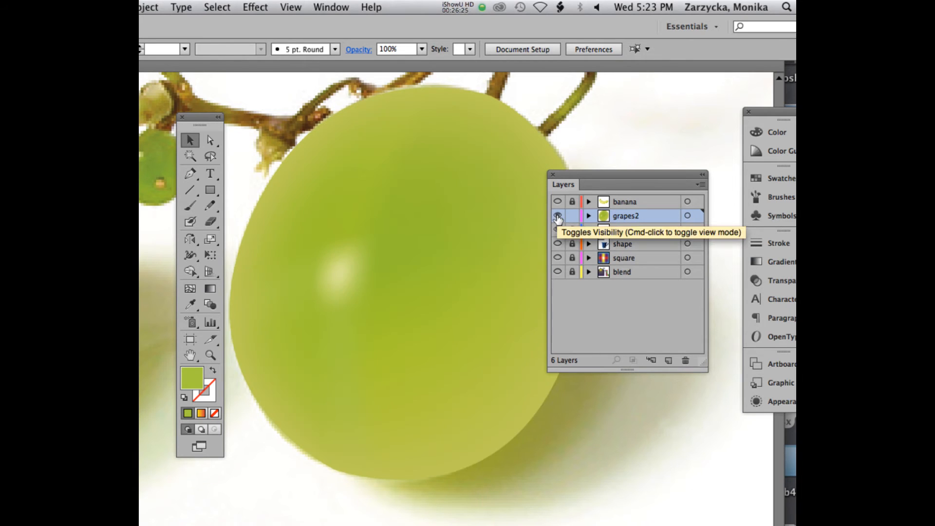
# Put the grapes2 layer in outline view and add a lengthwise mesh line just outside the line along the highlight's left edge.
pyautogui.keyDown('super'); pyautogui.click(558, 217); pyautogui.keyUp('super')
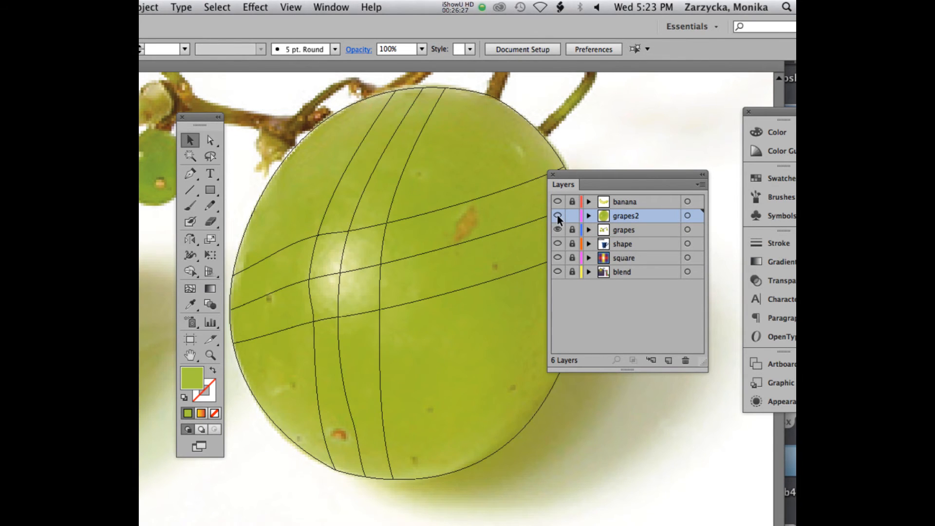
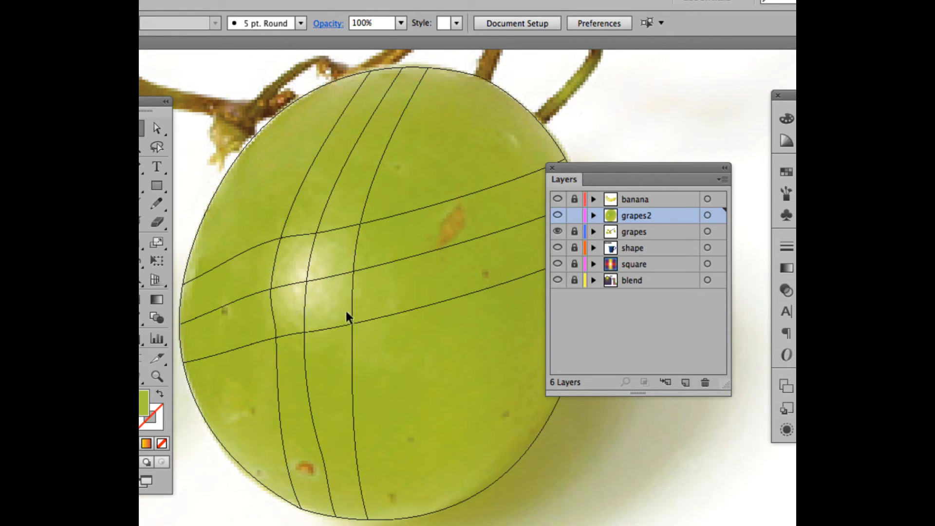
pyautogui.moveTo(154, 113); pyautogui.dragTo(190, 113)
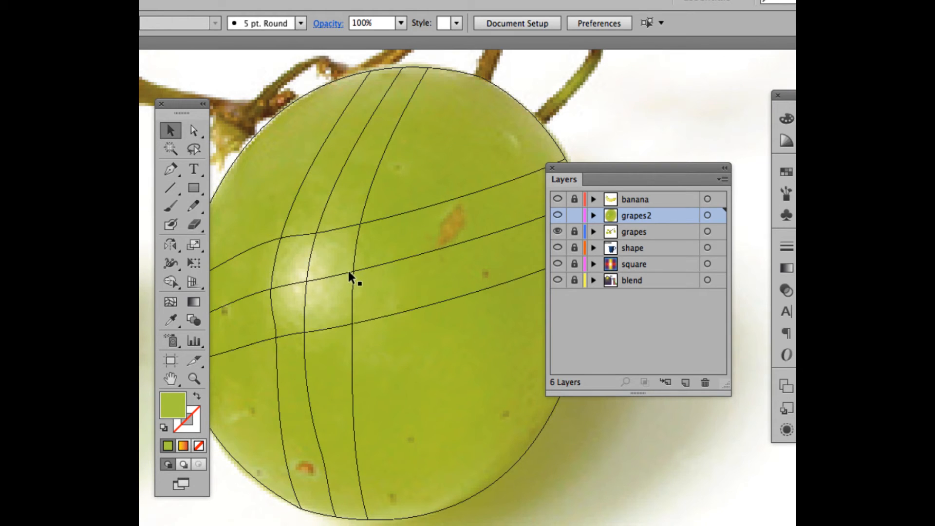
pyautogui.click(170, 301)
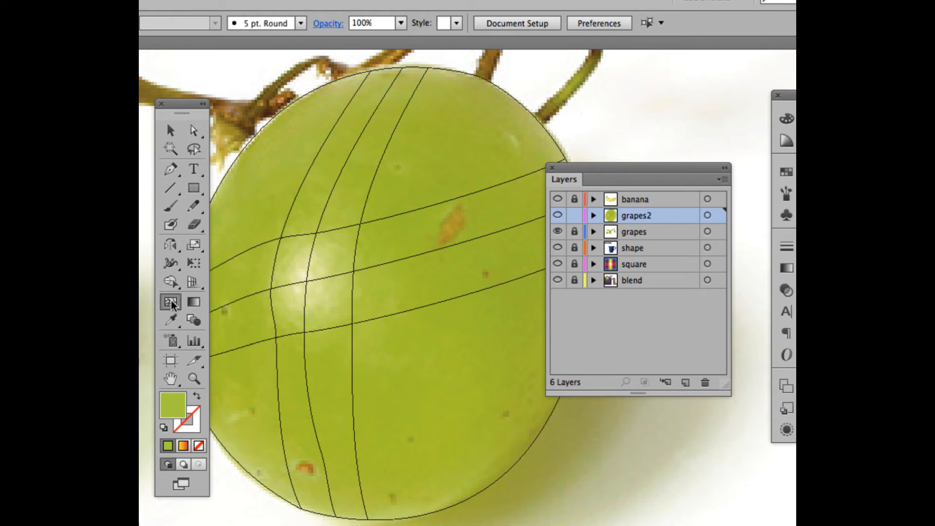
pyautogui.click(274, 240)
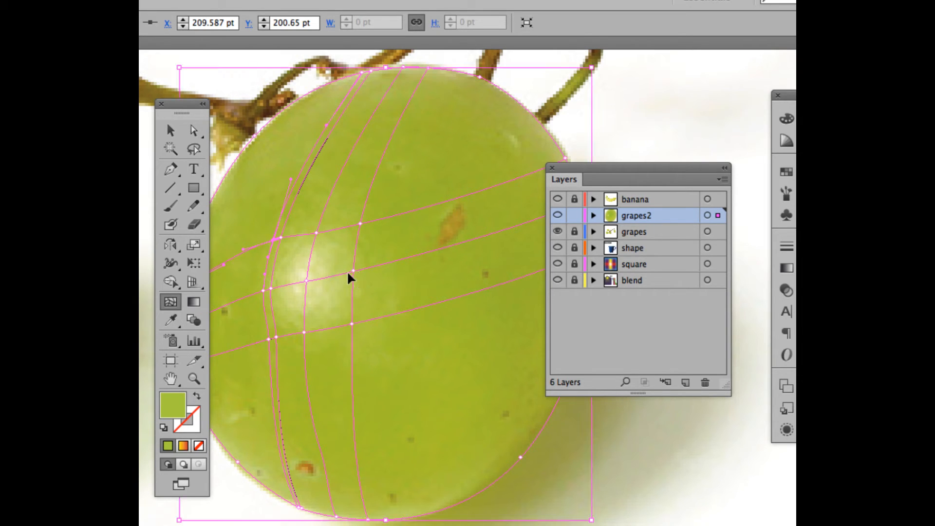
# Add three more mesh lines around the highlight, each just inside the existing line along its right, upper and lower edges.
pyautogui.press('super+equal')
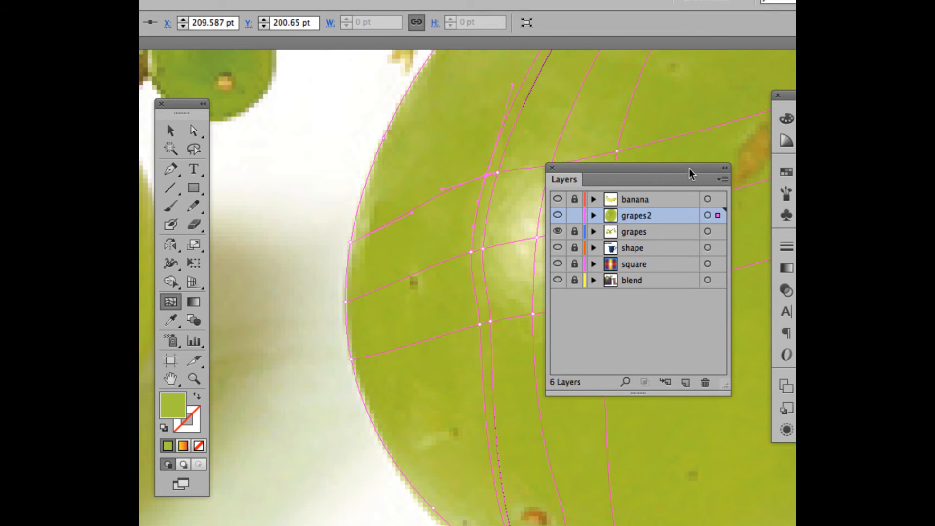
pyautogui.moveTo(688, 168); pyautogui.dragTo(279, 204)
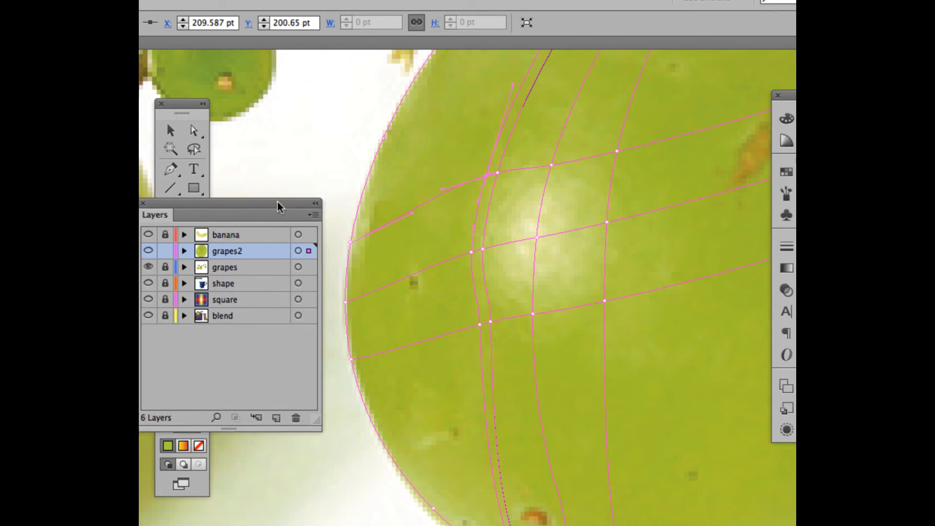
pyautogui.click(599, 224)
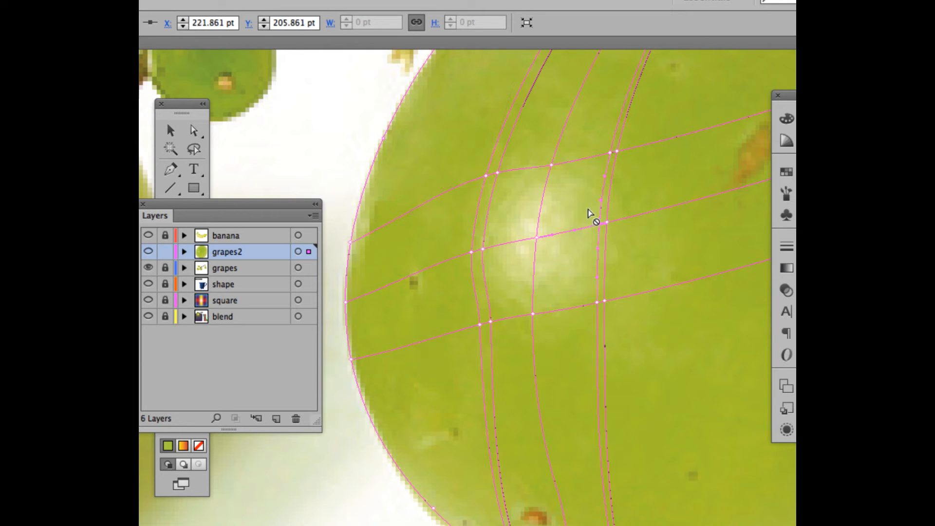
pyautogui.click(550, 172)
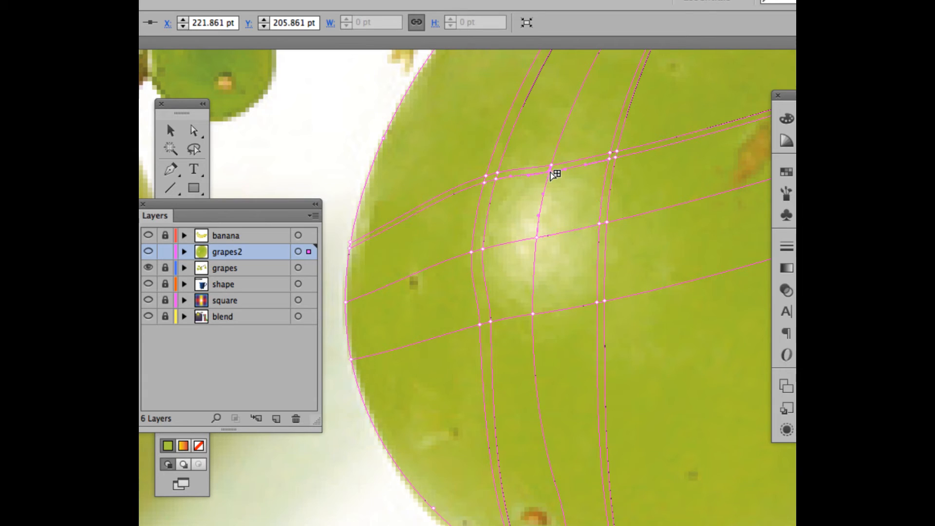
pyautogui.click(533, 305)
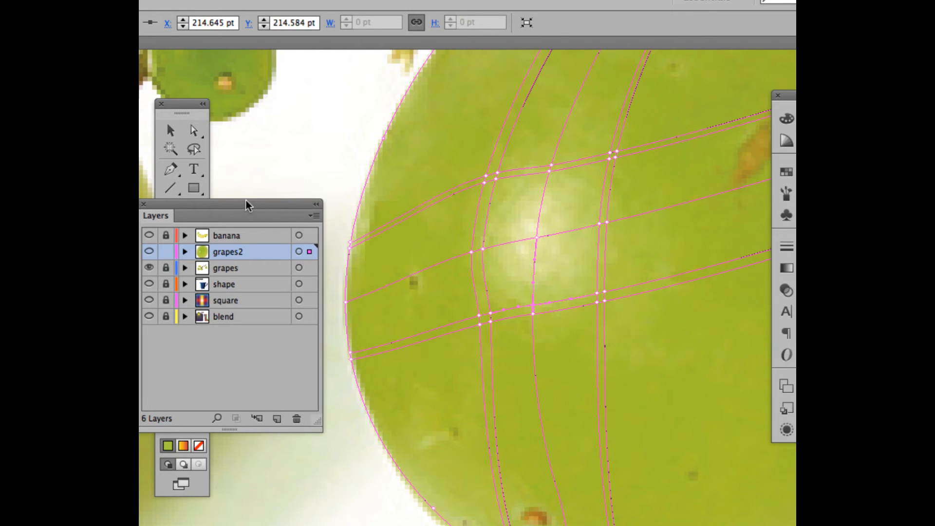
# Colour the inner mesh point above-left of the highlight with a green sampled from the photo just beside it.
pyautogui.moveTo(247, 204); pyautogui.dragTo(300, 266)
pyautogui.click(194, 130)
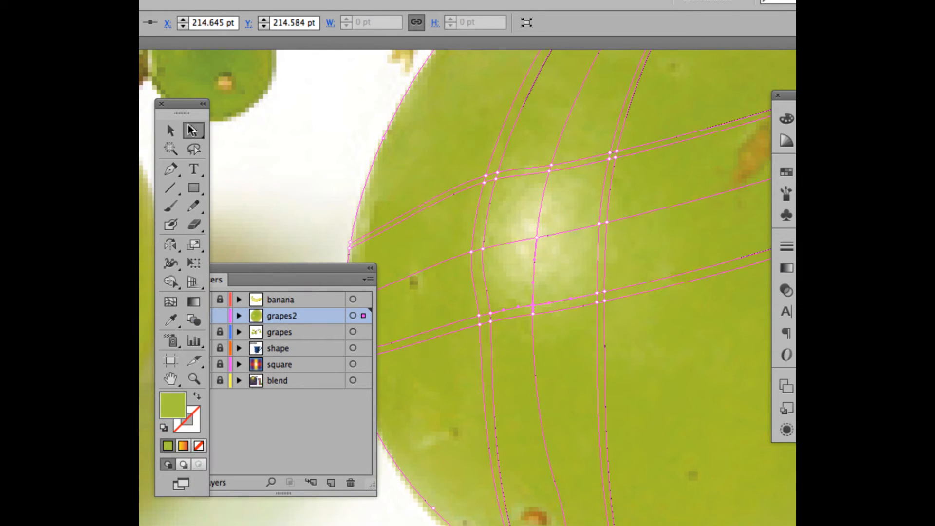
pyautogui.click(495, 179)
pyautogui.press('i')
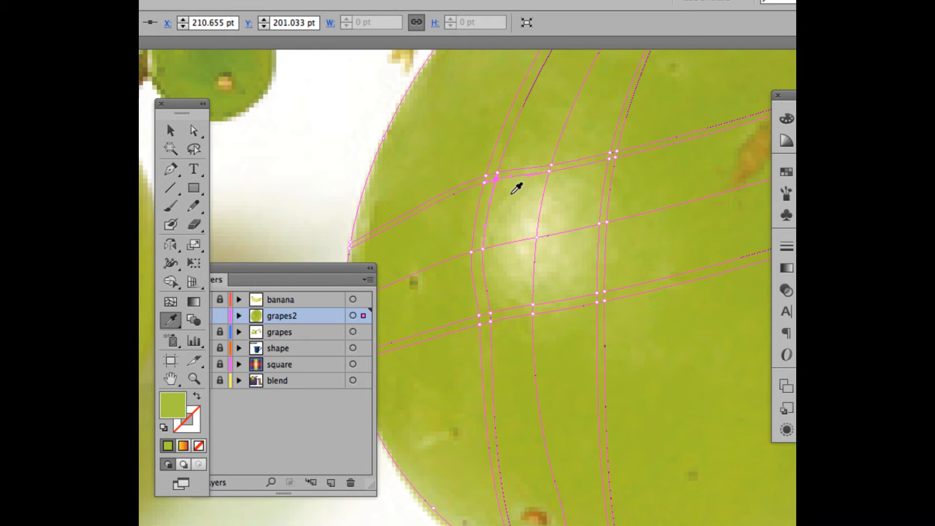
pyautogui.keyDown('shift'); pyautogui.click(511, 194); pyautogui.keyUp('shift')
pyautogui.keyDown('shift'); pyautogui.click(506, 188); pyautogui.keyUp('shift')
pyautogui.press('a')
# Colour the inner mesh points directly above and above-right of the highlight with greens sampled from the photo beside each point.
pyautogui.click(550, 169)
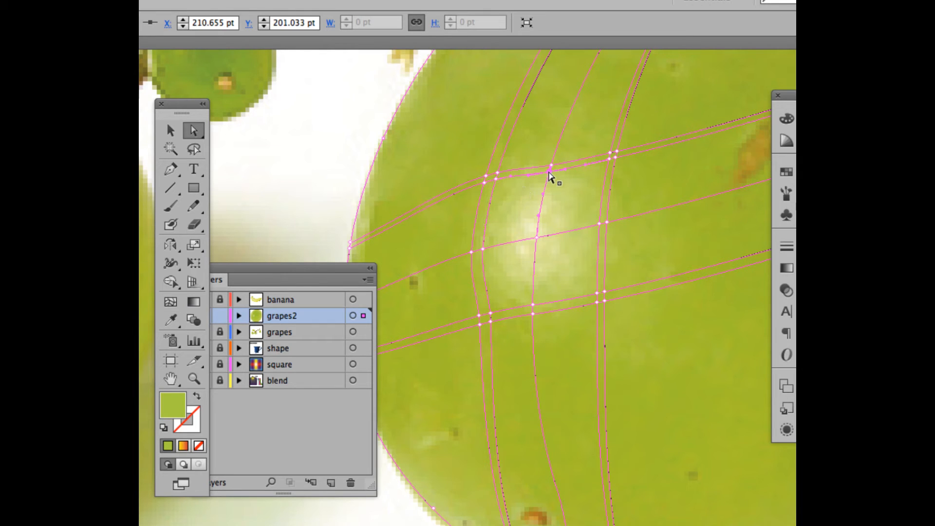
pyautogui.moveTo(549, 172); pyautogui.dragTo(552, 172)
pyautogui.press('i')
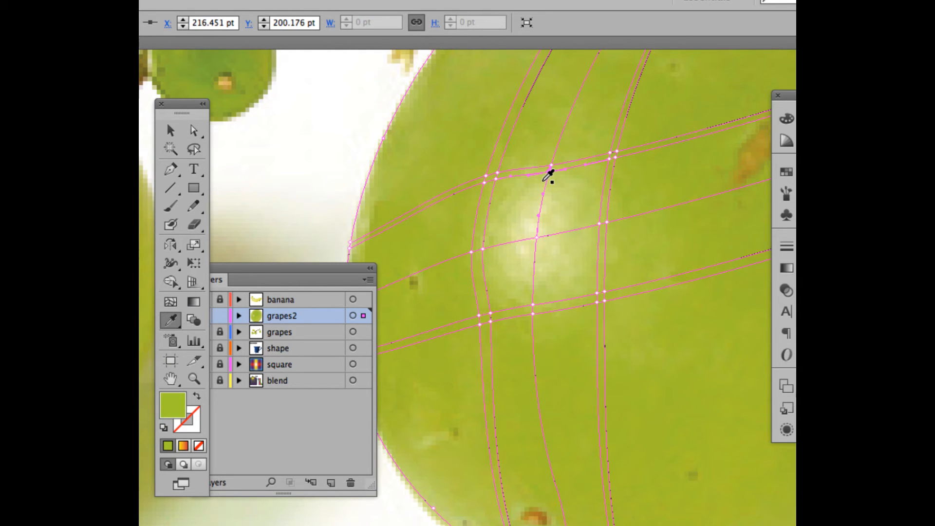
pyautogui.press('a')
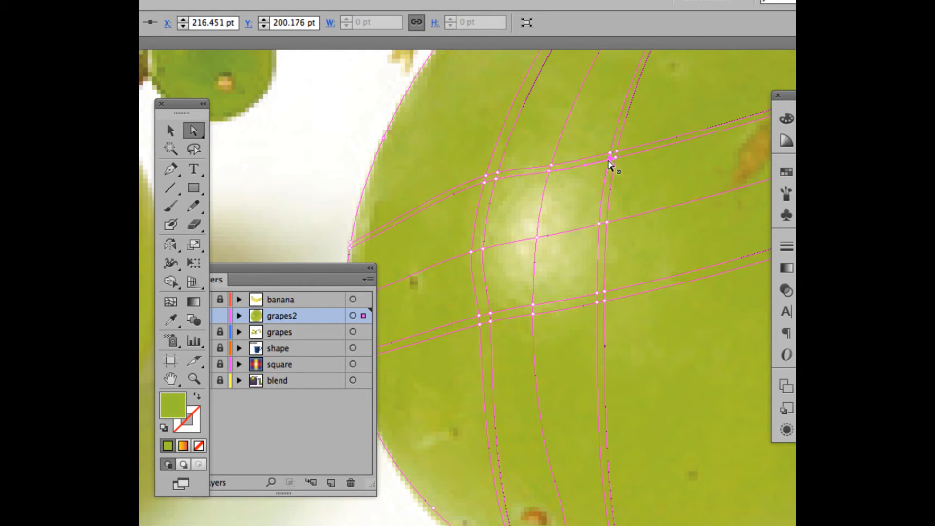
pyautogui.click(610, 157)
pyautogui.press('i')
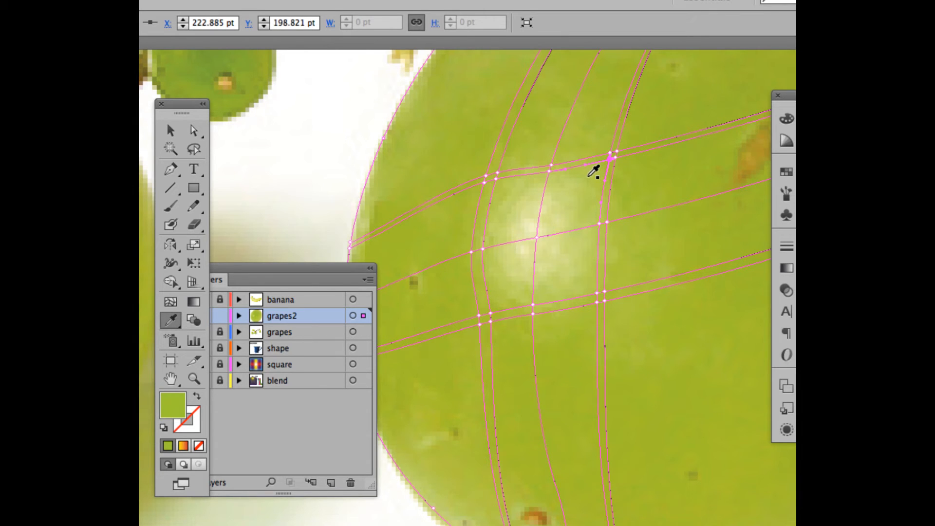
pyautogui.press('a')
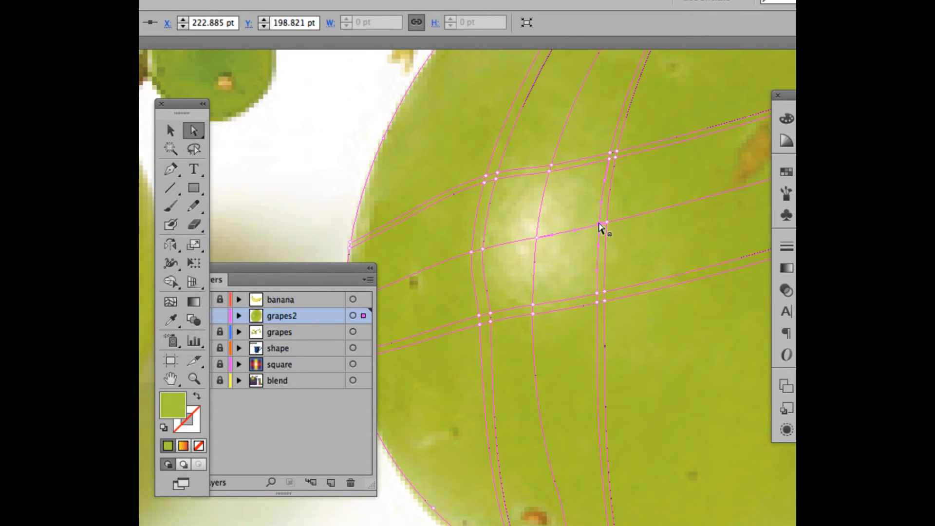
# Colour the inner mesh points directly right and below-right of the highlight with greens sampled from the photo beside each point.
pyautogui.click(599, 224)
pyautogui.press('i')
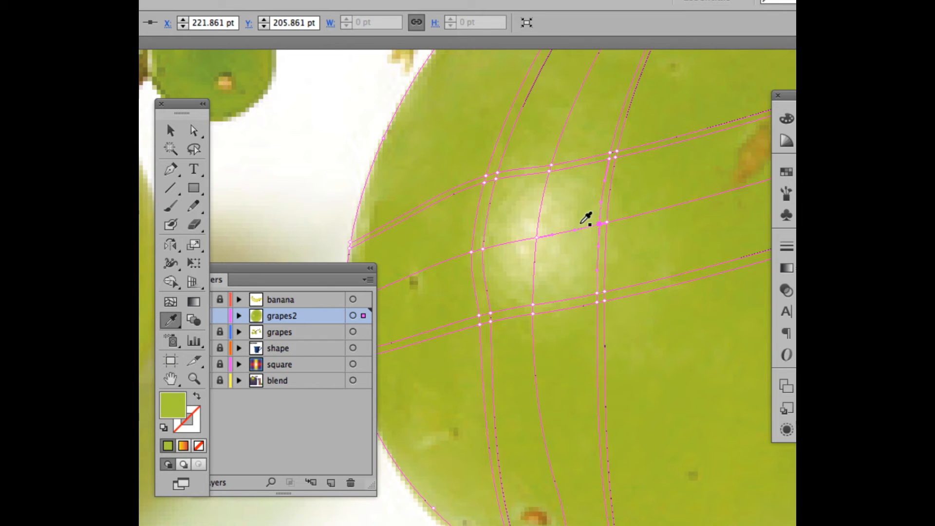
pyautogui.press('a')
pyautogui.click(596, 293)
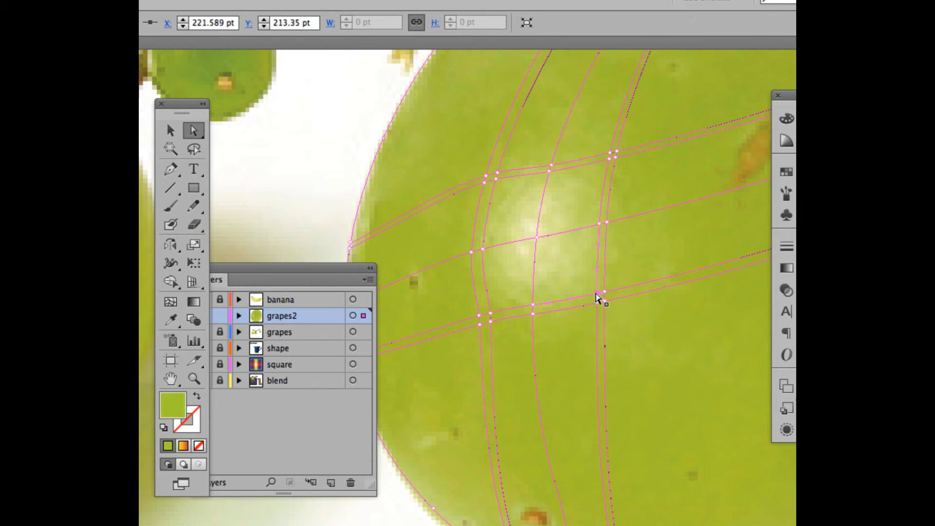
pyautogui.press('i')
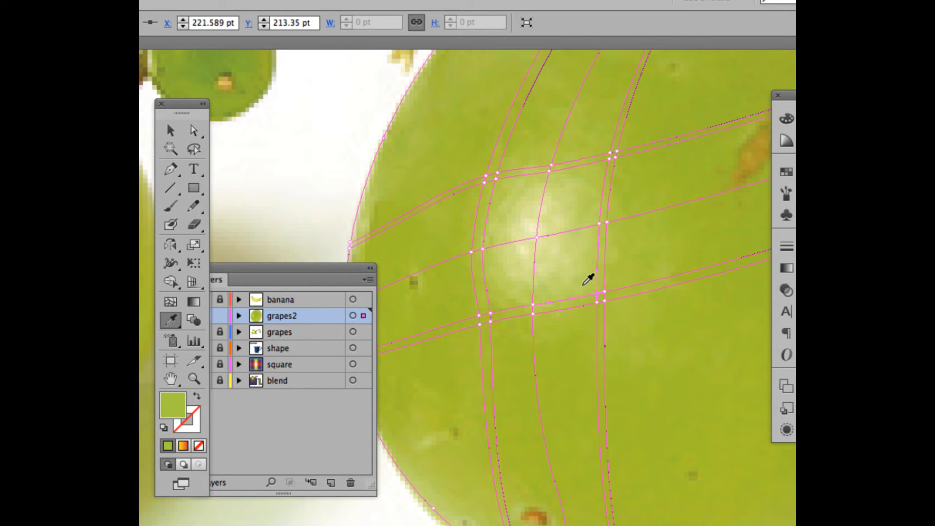
pyautogui.press('a')
# Colour the inner mesh points directly below and below-left of the highlight with light greens sampled from the photo just above them.
pyautogui.click(532, 305)
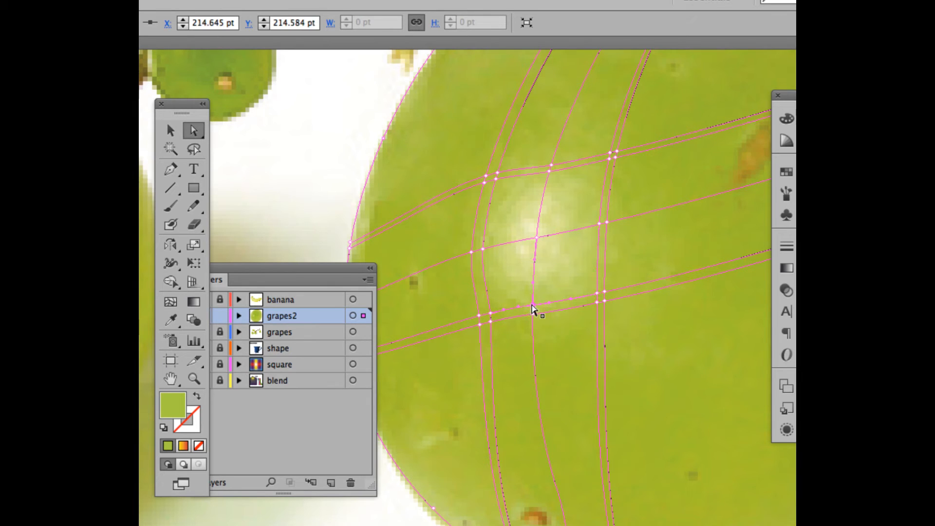
pyautogui.press('i')
pyautogui.click(532, 298)
pyautogui.press('a')
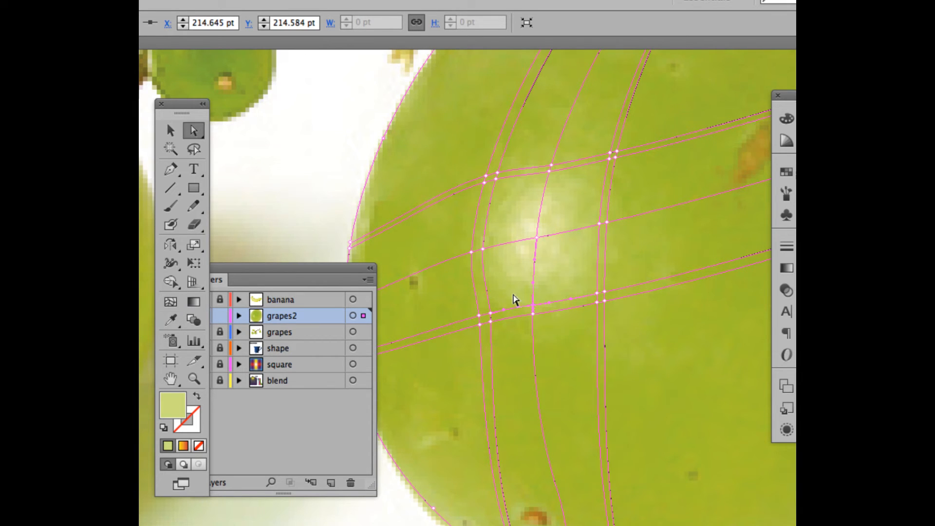
pyautogui.click(490, 314)
pyautogui.press('i')
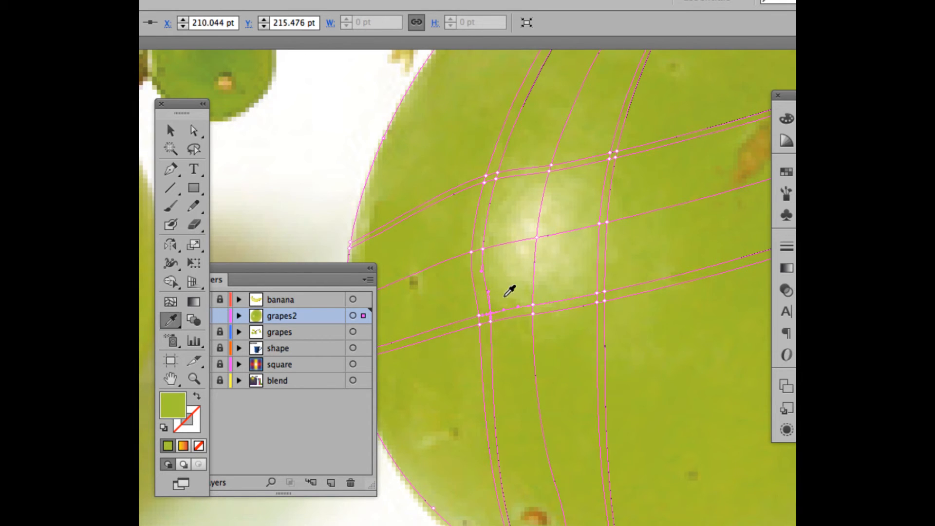
pyautogui.click(509, 291)
pyautogui.press('a')
# Colour the inner mesh point left of the highlight with a light green from the photo and switch grapes2 to preview.
pyautogui.click(484, 251)
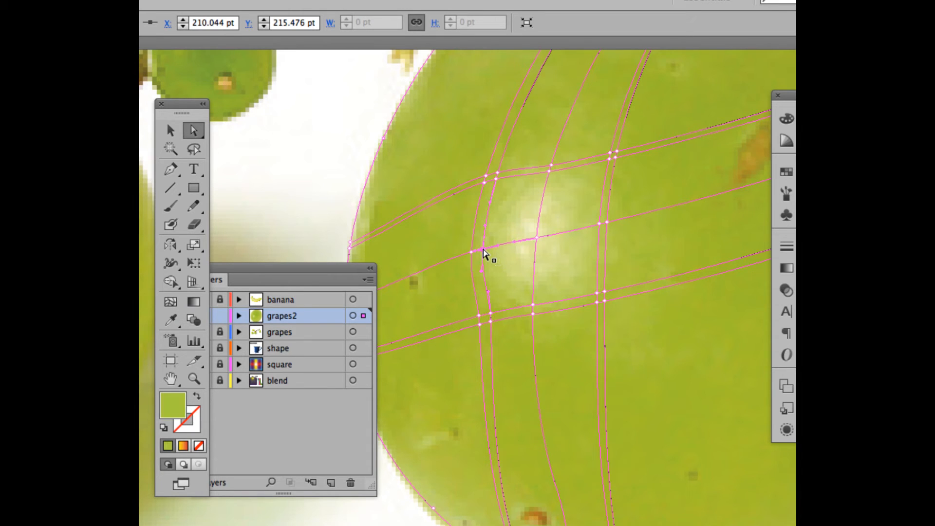
pyautogui.press('i')
pyautogui.click(495, 240)
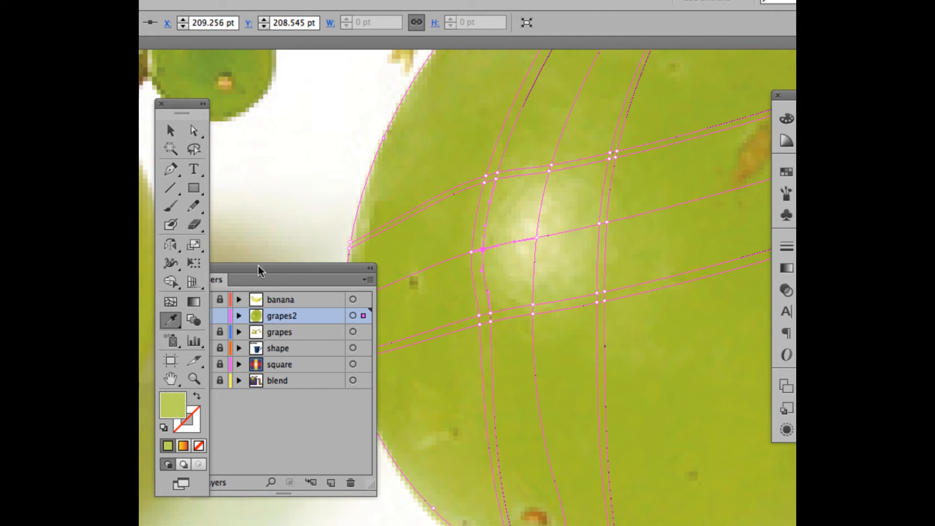
pyautogui.moveTo(258, 270); pyautogui.dragTo(312, 234)
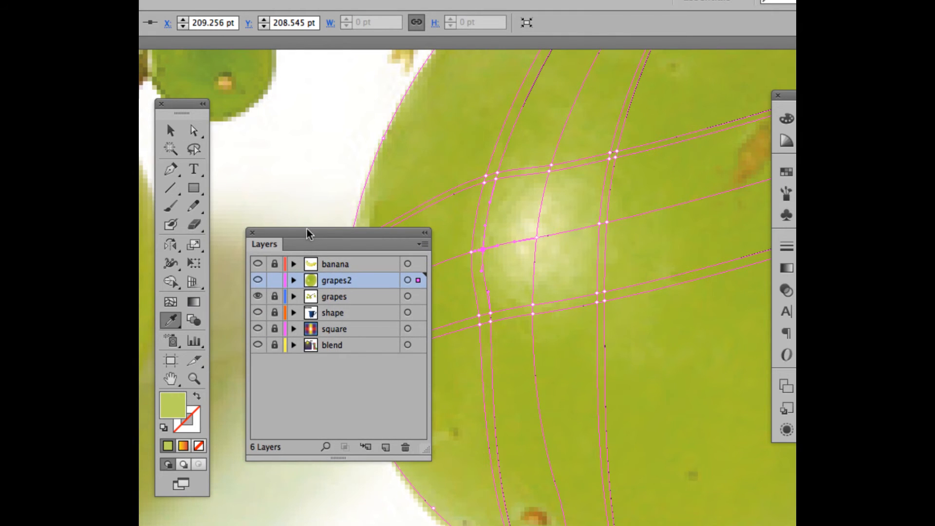
pyautogui.click(258, 281)
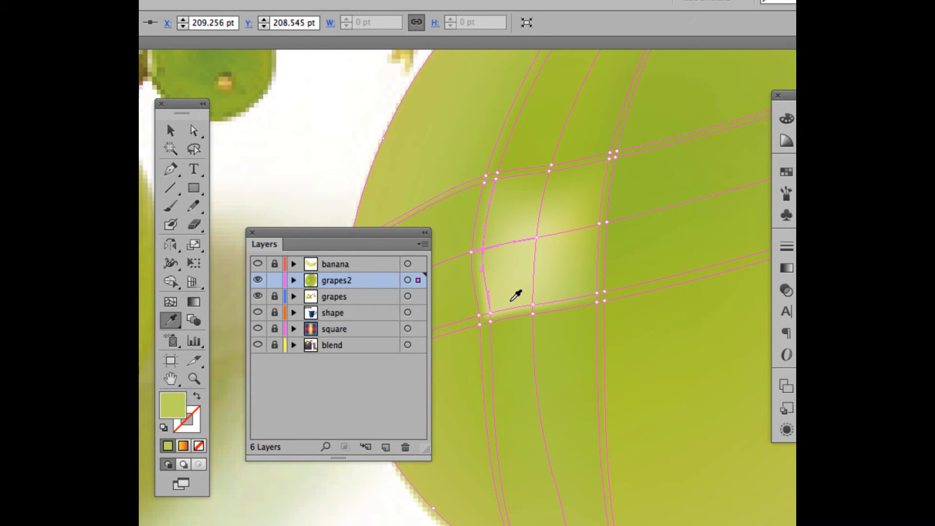
# Return grapes2 to outline view and recolour the inner mesh point below-left of the highlight with a darker olive green from the grape.
pyautogui.click(257, 280)
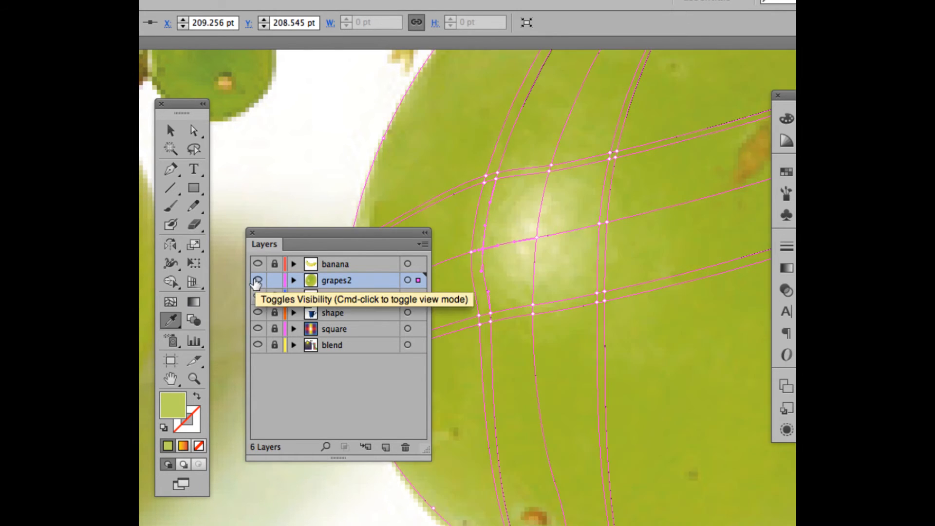
pyautogui.press('a')
pyautogui.click(489, 315)
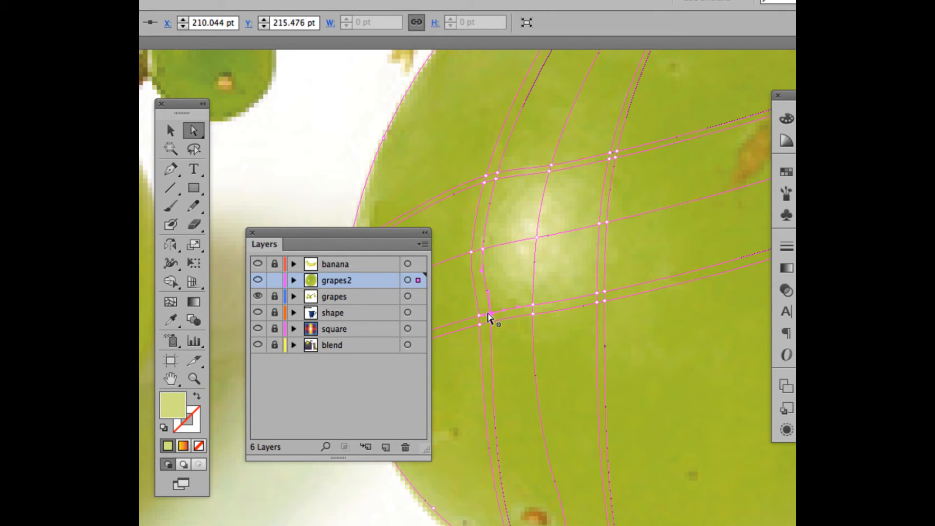
pyautogui.press('i')
pyautogui.click(488, 308)
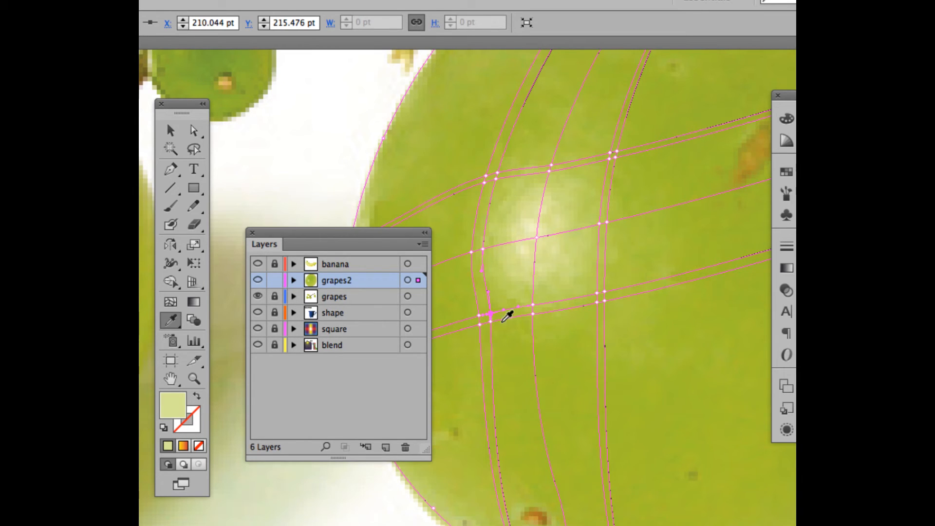
pyautogui.click(463, 232)
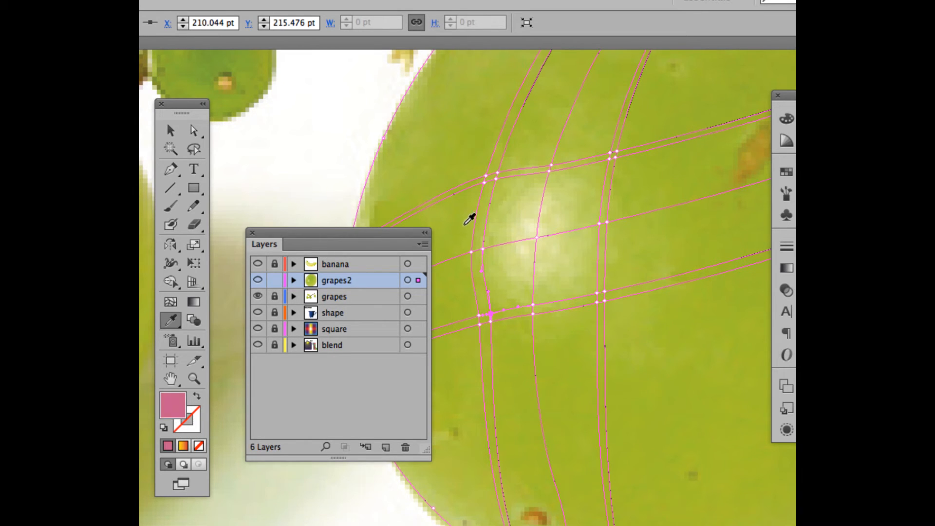
pyautogui.click(454, 223)
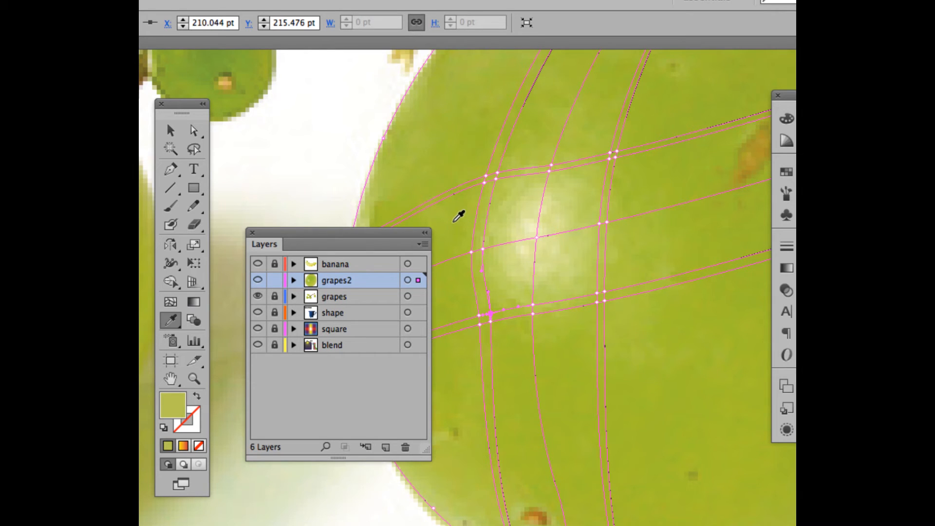
# Preview the grapes2 layer with nothing selected and examine the mesh colouring across the whole grape.
pyautogui.keyDown('super'); pyautogui.click(257, 280); pyautogui.keyUp('super')
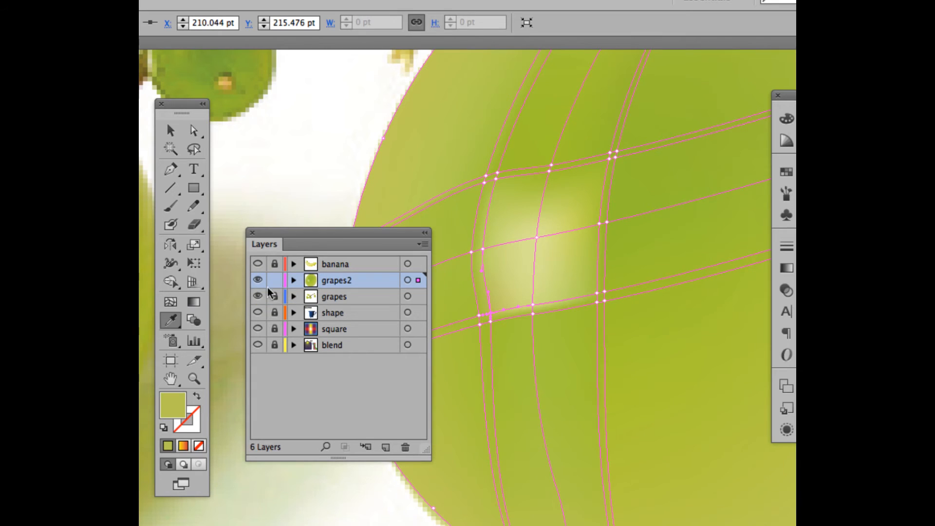
pyautogui.click(169, 137)
pyautogui.click(263, 159)
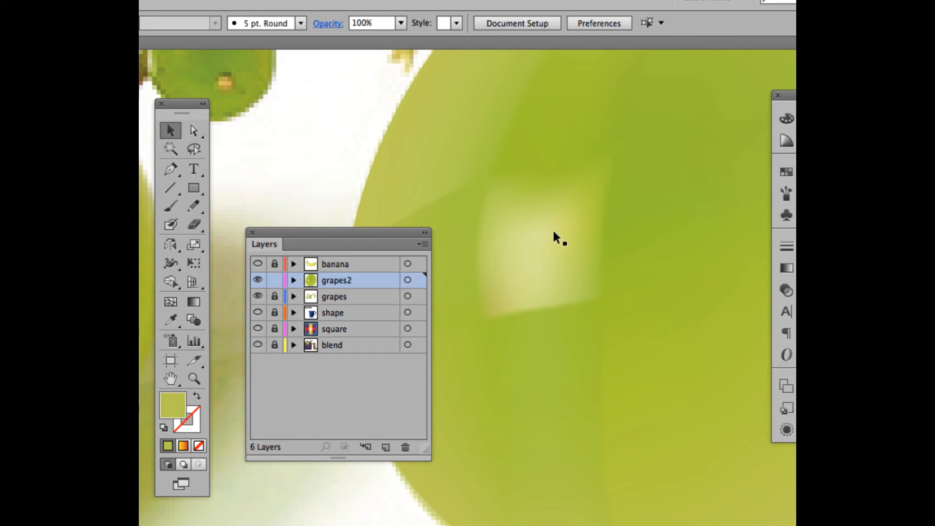
pyautogui.press('super+minus')
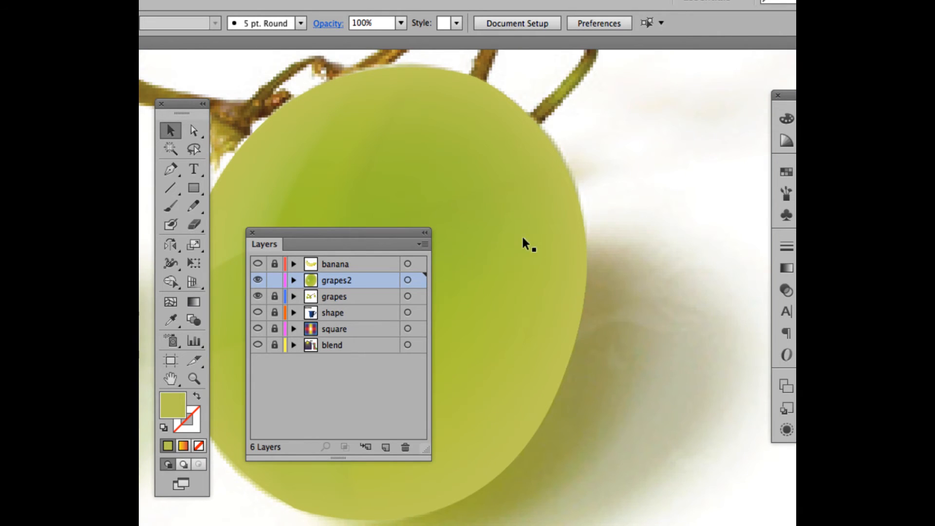
pyautogui.moveTo(389, 230); pyautogui.dragTo(706, 223)
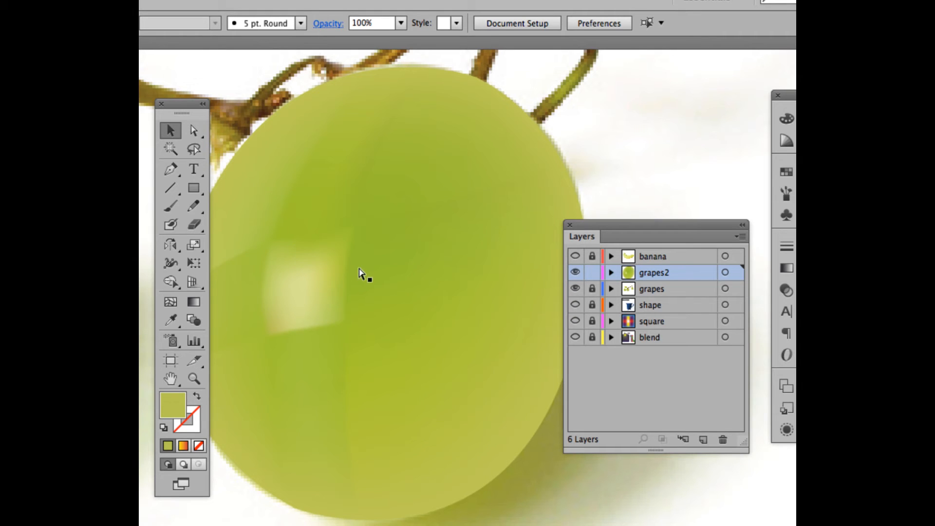
pyautogui.press('super+equal')
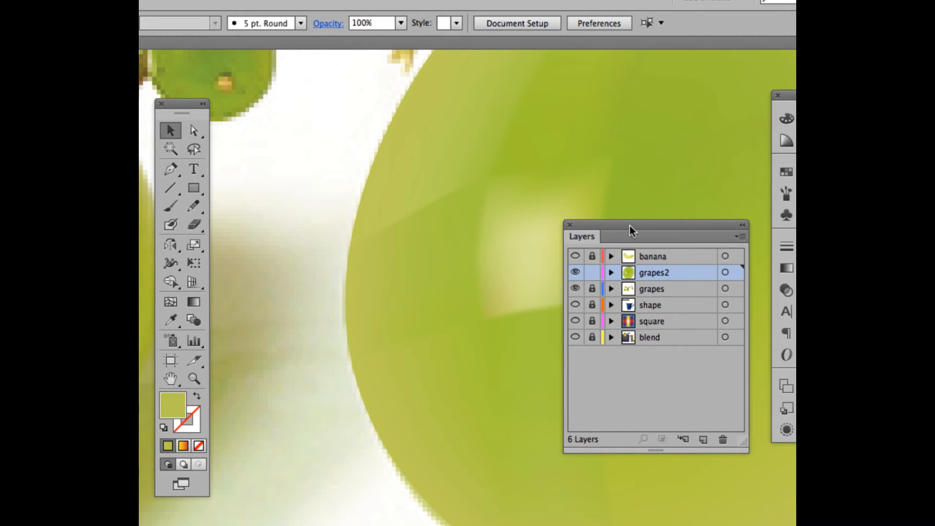
pyautogui.moveTo(630, 226); pyautogui.dragTo(291, 195)
# Put grapes2 back in outline view and colour the outermost mesh point above-left of the highlight with green sampled just above it.
pyautogui.keyDown('super'); pyautogui.click(237, 242); pyautogui.keyUp('super')
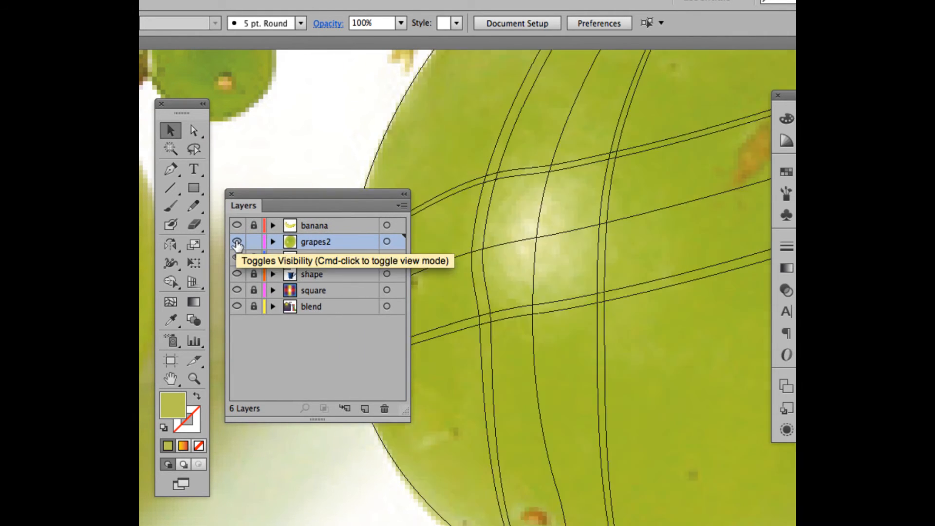
pyautogui.click(535, 239)
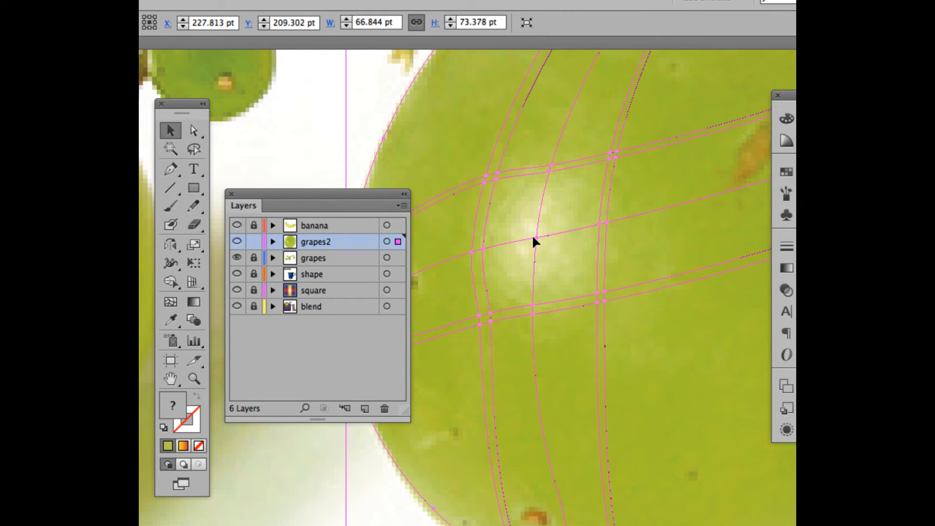
pyautogui.click(194, 130)
pyautogui.click(485, 182)
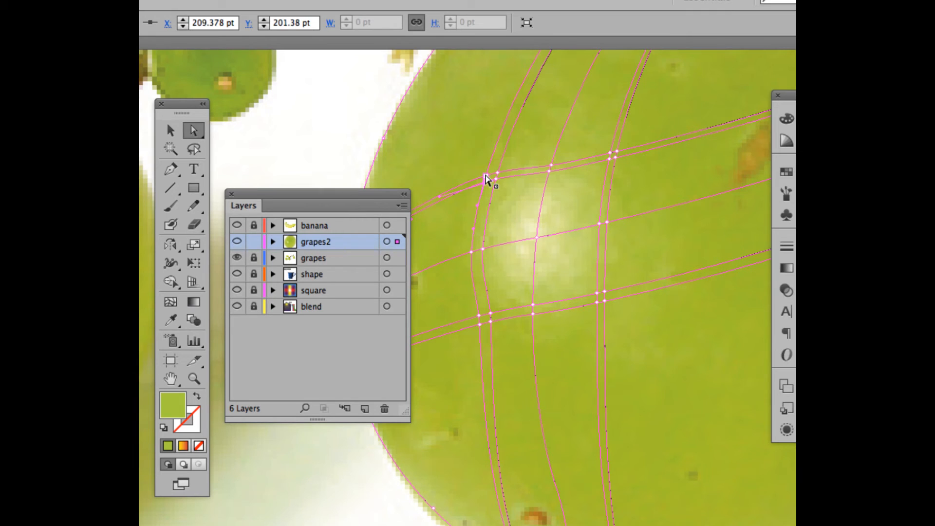
pyautogui.moveTo(486, 179); pyautogui.dragTo(487, 178)
pyautogui.press('i')
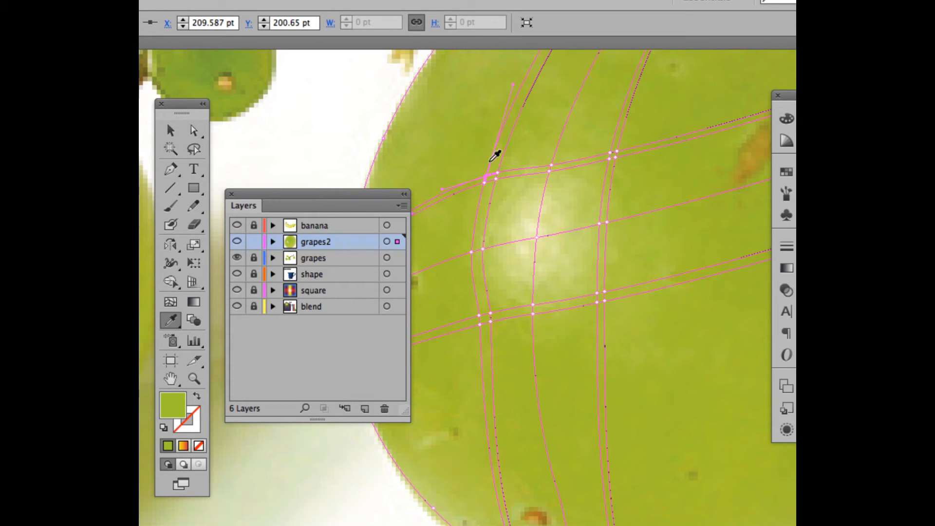
pyautogui.press('a')
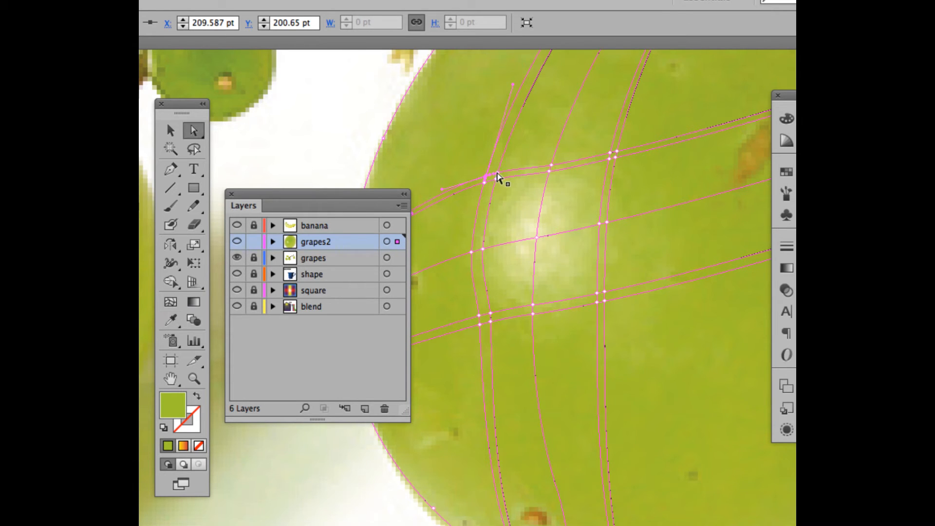
# Resample the innermost mesh point above-left of the highlight and colour the outer point directly above the highlight from the photo.
pyautogui.press('super+shift+a')
pyautogui.click(497, 181)
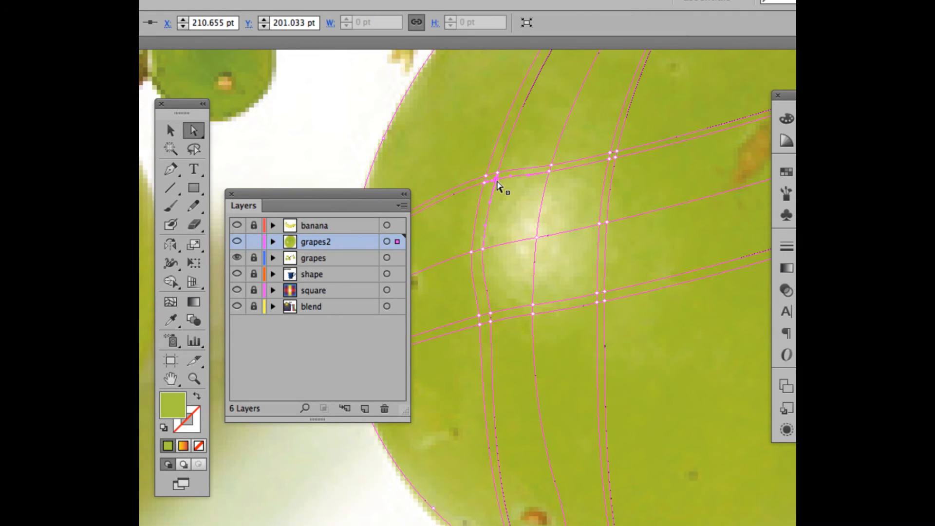
pyautogui.press('i')
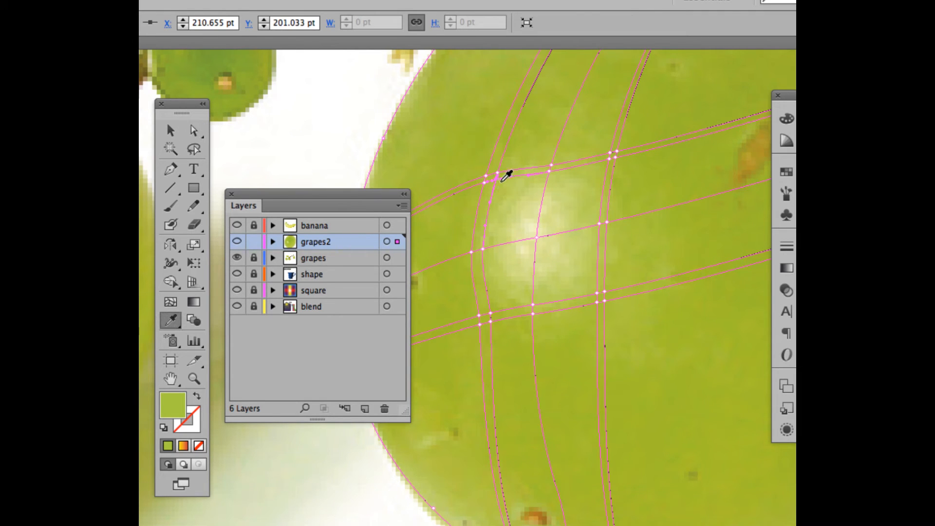
pyautogui.keyDown('super'); pyautogui.click(551, 166); pyautogui.keyUp('super')
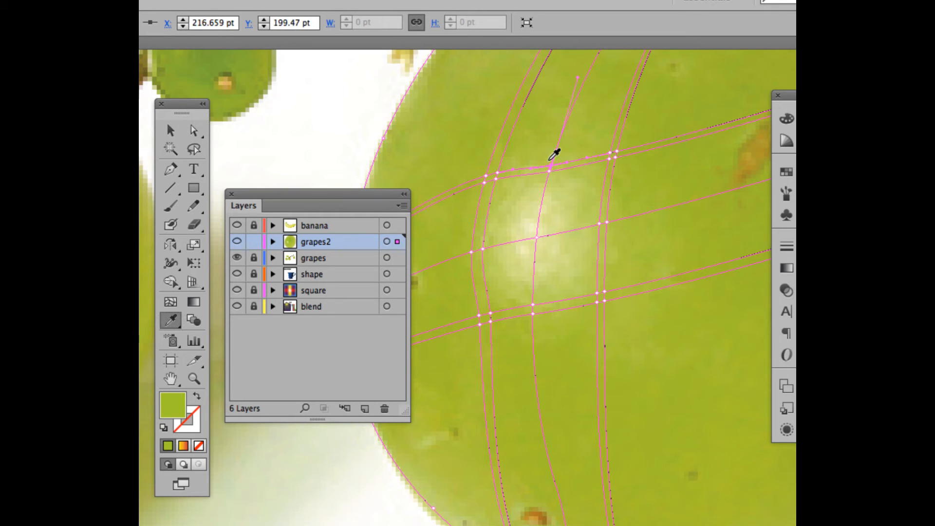
pyautogui.press('super')
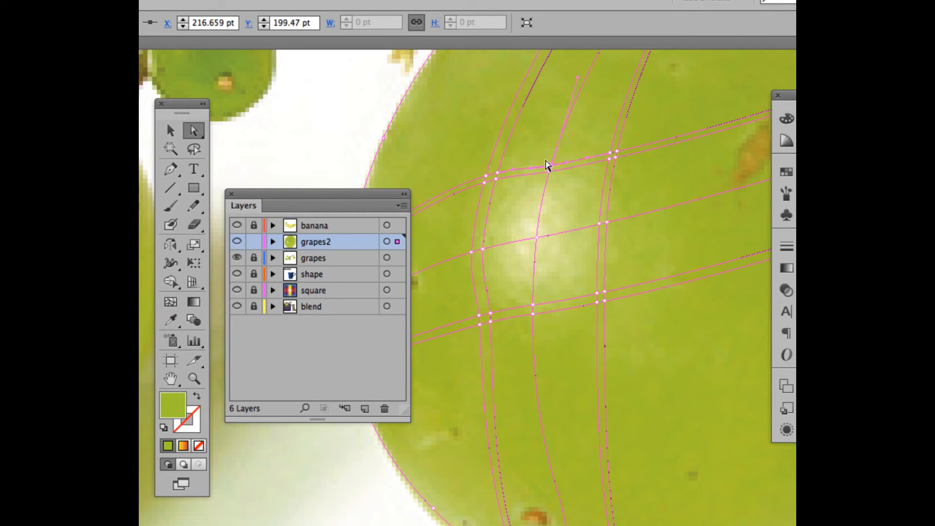
# Colour the two upper points of the mesh cluster above-right of the highlight with greens sampled from the photo beside them.
pyautogui.keyDown('super'); pyautogui.click(610, 151); pyautogui.keyUp('super')
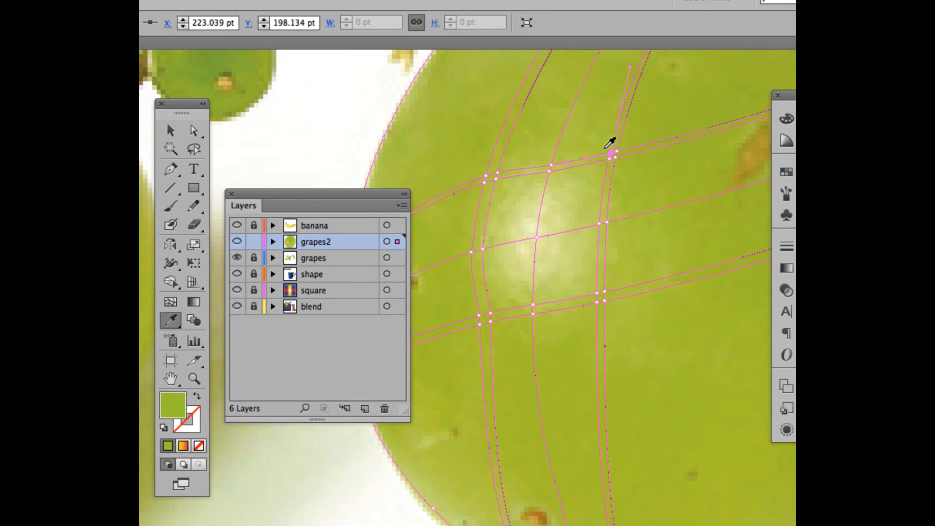
pyautogui.click(605, 148)
pyautogui.click(603, 144)
pyautogui.press('super')
pyautogui.keyDown('super'); pyautogui.click(618, 152); pyautogui.keyUp('super')
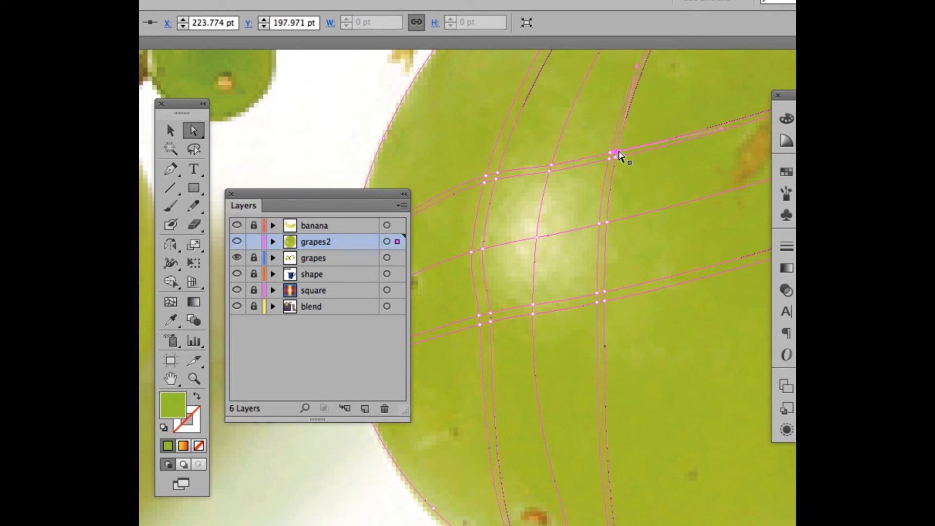
# Colour the two lower points of the mesh cluster above-right of the highlight from the photo and switch grapes2 to preview.
pyautogui.press('super')
pyautogui.keyDown('super'); pyautogui.click(616, 158); pyautogui.keyUp('super')
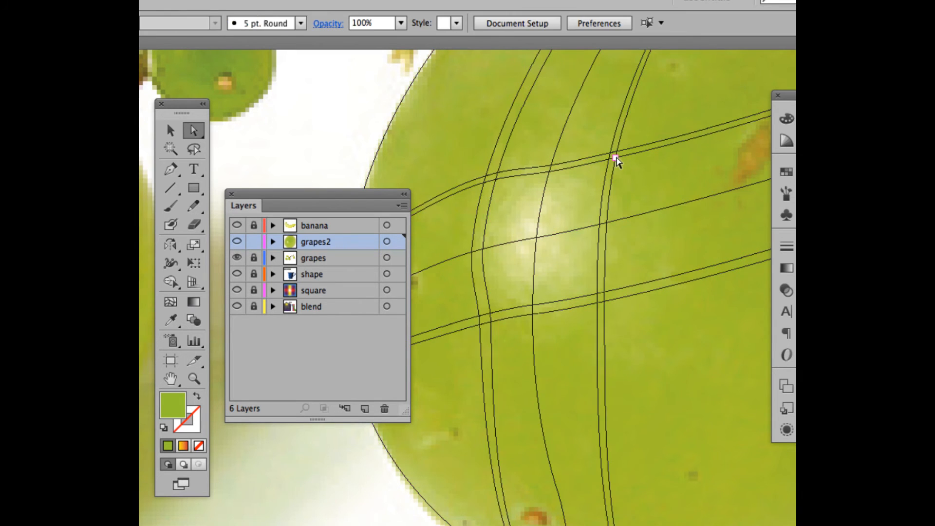
pyautogui.keyDown('super'); pyautogui.click(616, 157); pyautogui.keyUp('super')
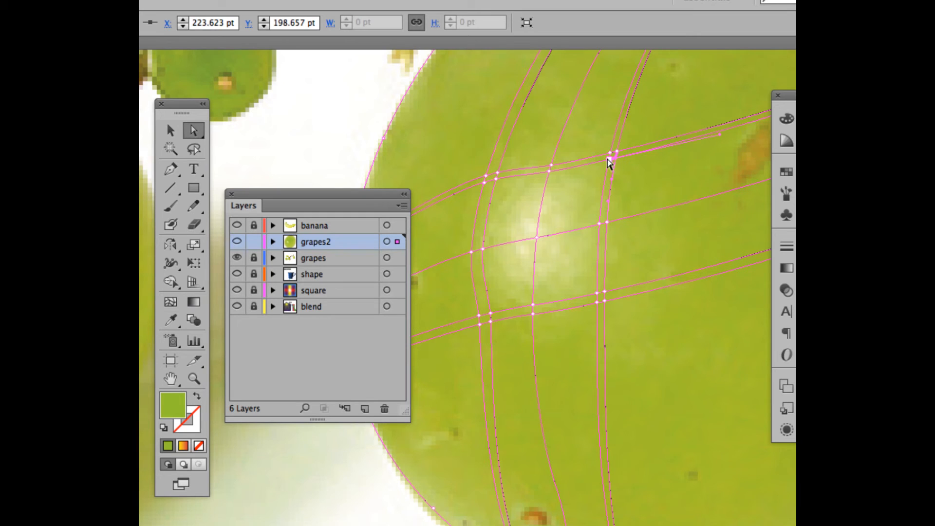
pyautogui.keyDown('super'); pyautogui.click(612, 157); pyautogui.keyUp('super')
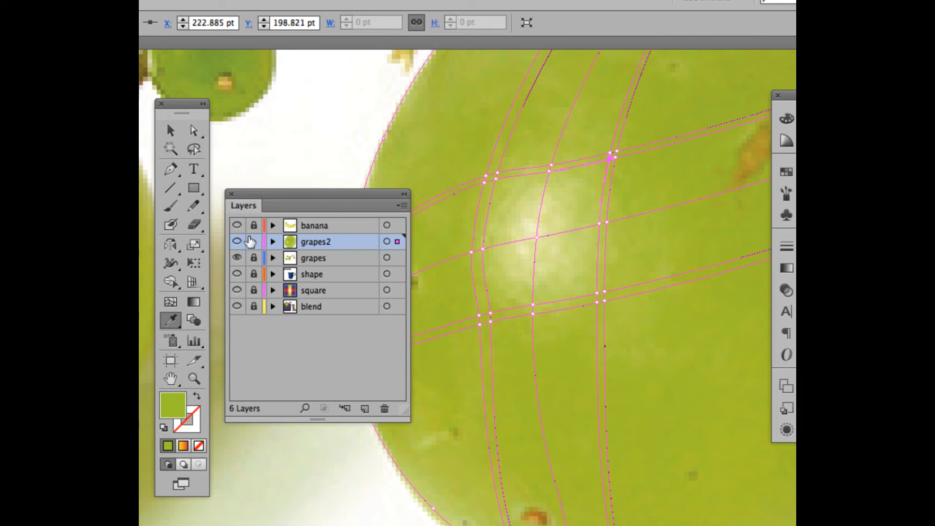
pyautogui.keyDown('super'); pyautogui.click(237, 241); pyautogui.keyUp('super')
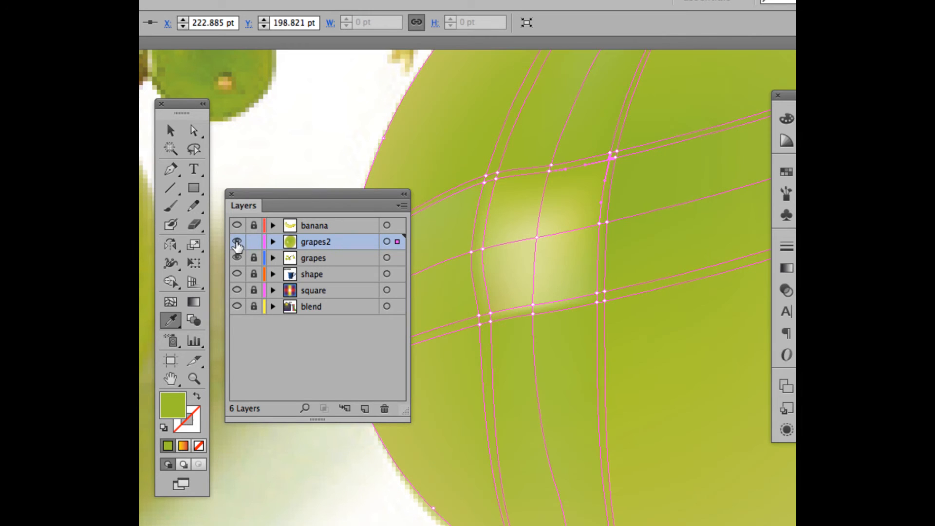
# Deselect the grape mesh to inspect the highlight's colour transitions without the mesh lines.
pyautogui.click(194, 132)
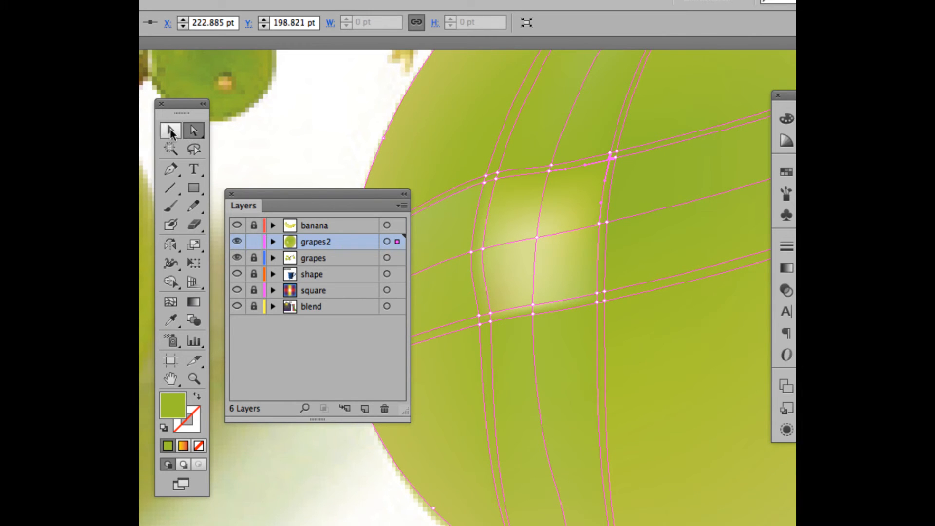
pyautogui.click(171, 131)
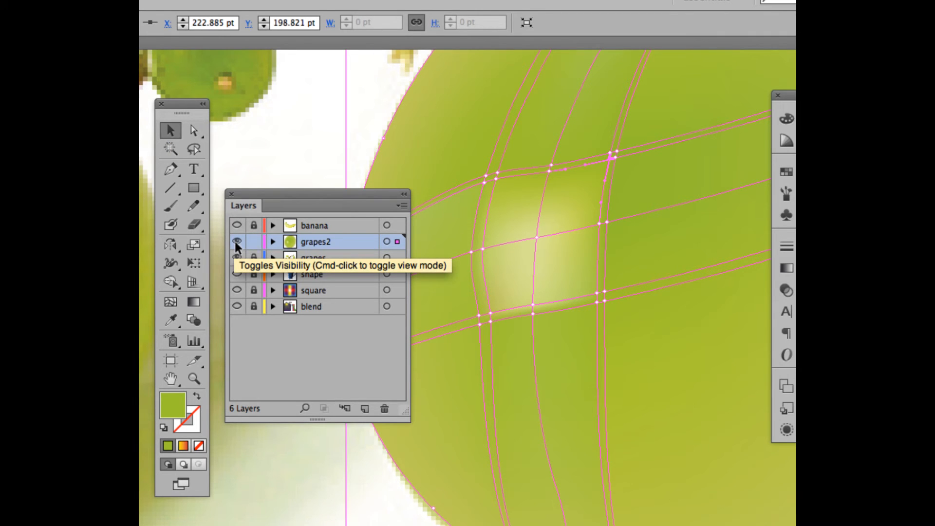
pyautogui.click(274, 146)
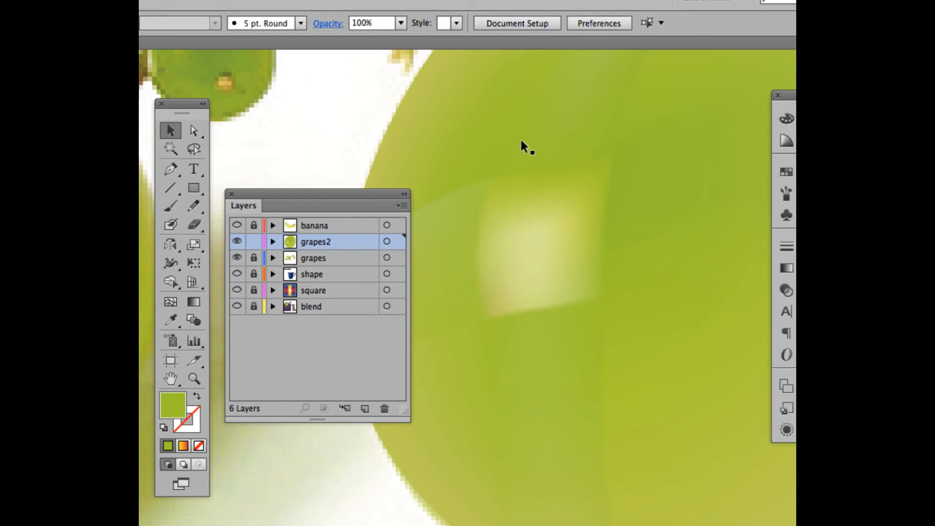
# Recolour the inner mesh point directly below the highlight with green sampled just below-left of it, and deselect the mesh.
pyautogui.click(534, 311)
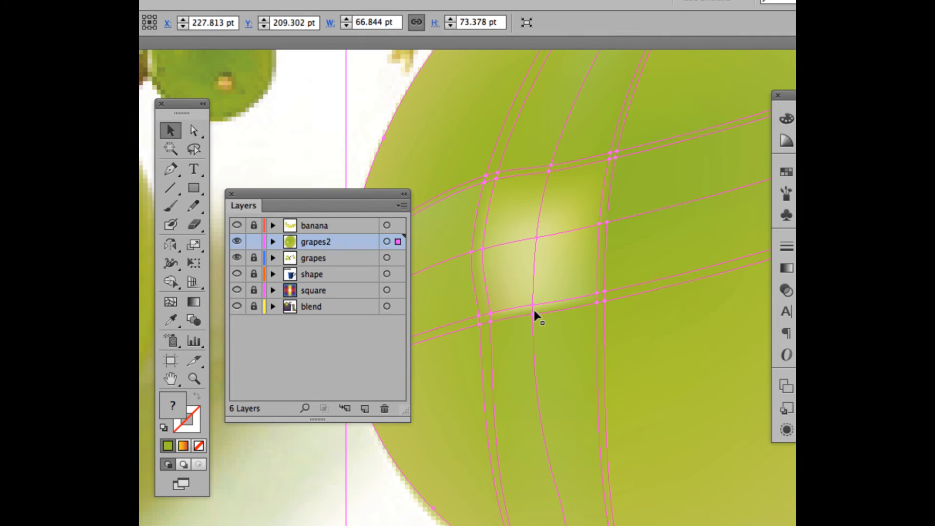
pyautogui.press('a')
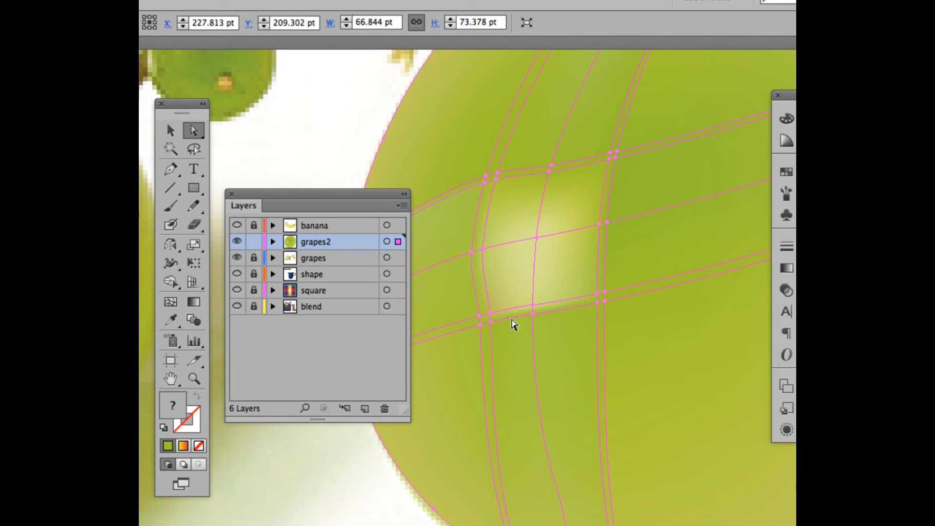
pyautogui.click(532, 315)
pyautogui.click(533, 306)
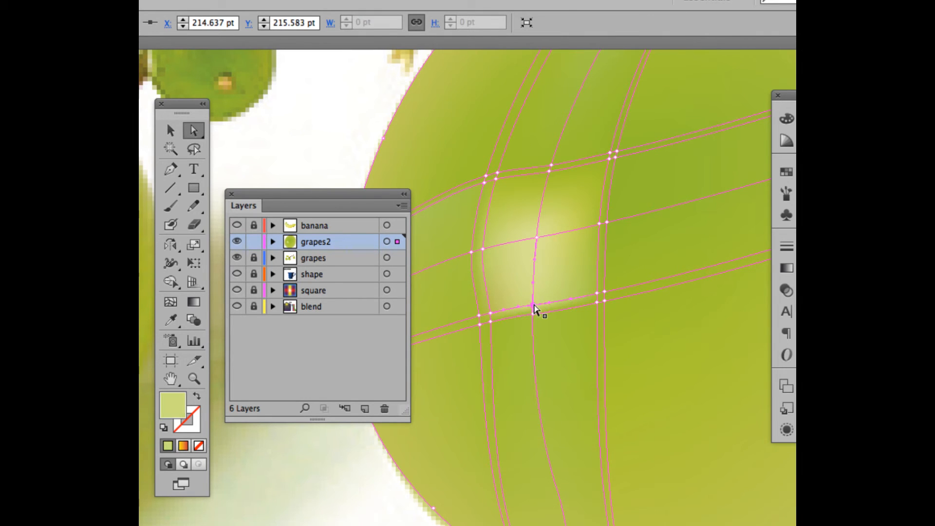
pyautogui.click(171, 320)
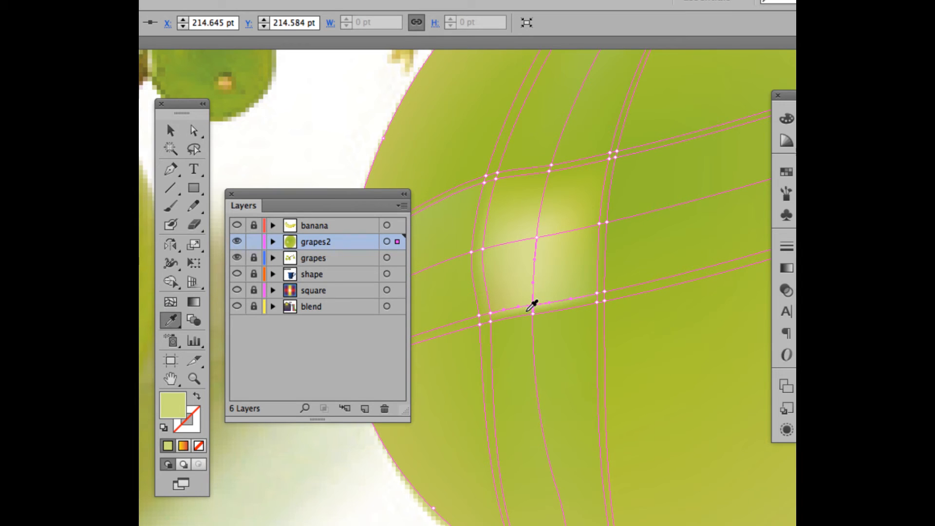
pyautogui.click(525, 312)
pyautogui.click(170, 130)
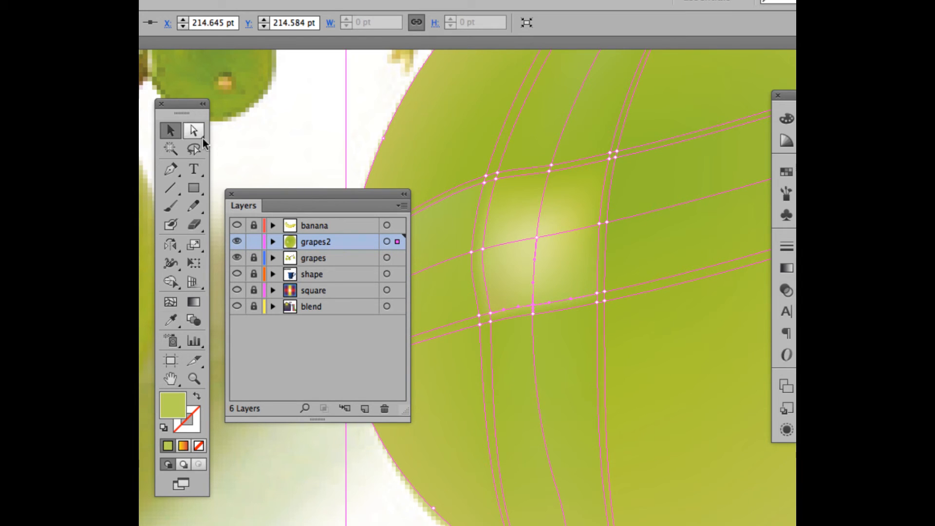
pyautogui.click(302, 155)
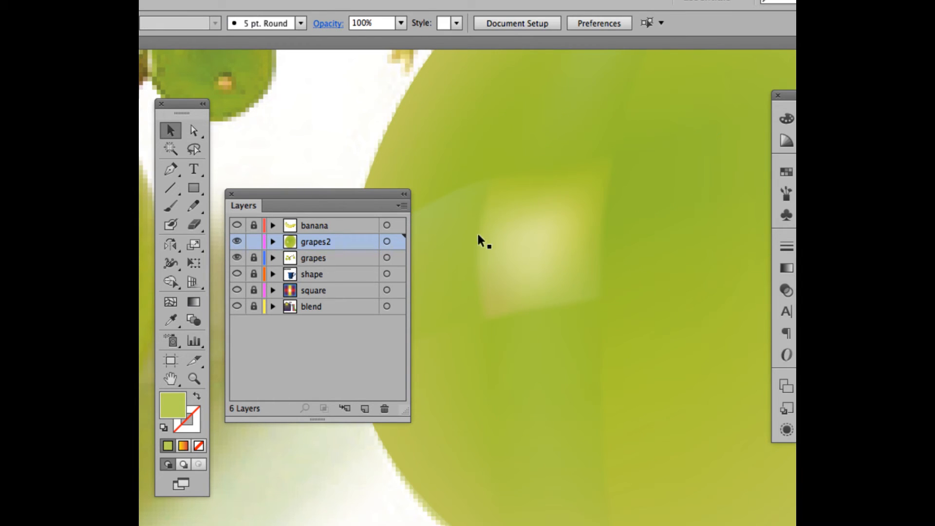
# Reselect the grape mesh, switch grapes2 to outline view and move the Layers panel clear of the grape.
pyautogui.click(531, 271)
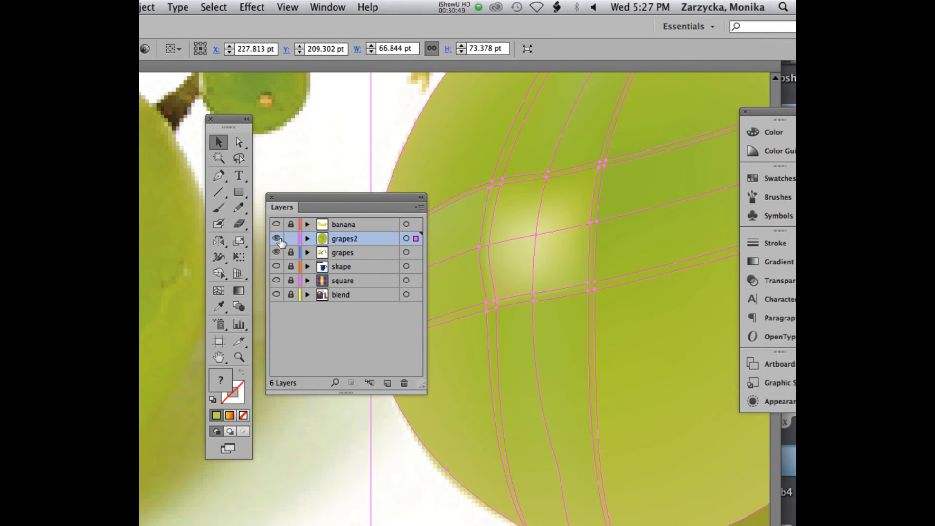
pyautogui.keyDown('super'); pyautogui.click(277, 238); pyautogui.keyUp('super')
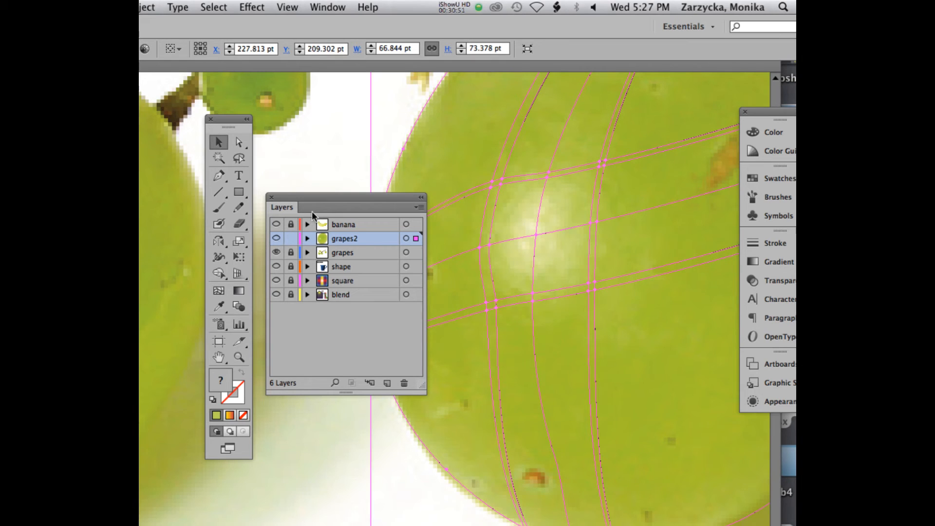
pyautogui.moveTo(373, 195); pyautogui.dragTo(294, 224)
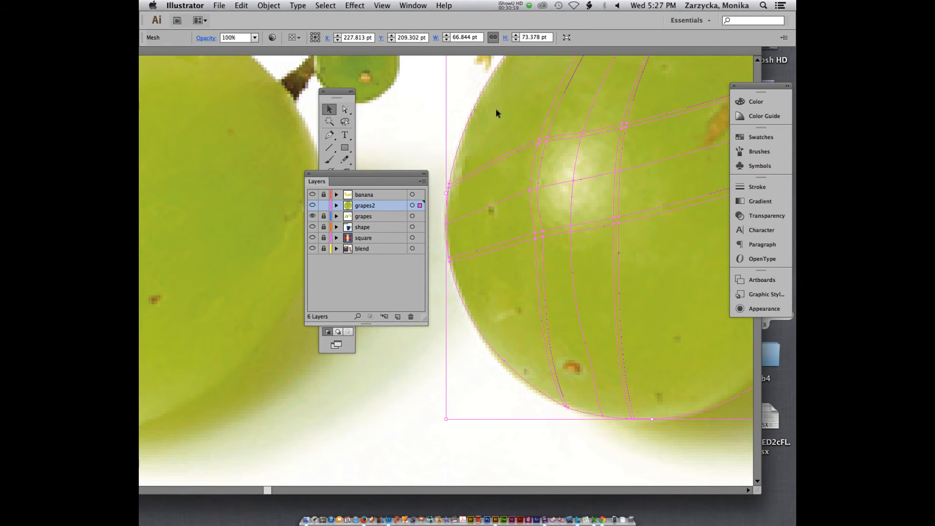
pyautogui.scroll(3, 475, 122)
pyautogui.moveTo(369, 173); pyautogui.dragTo(301, 168)
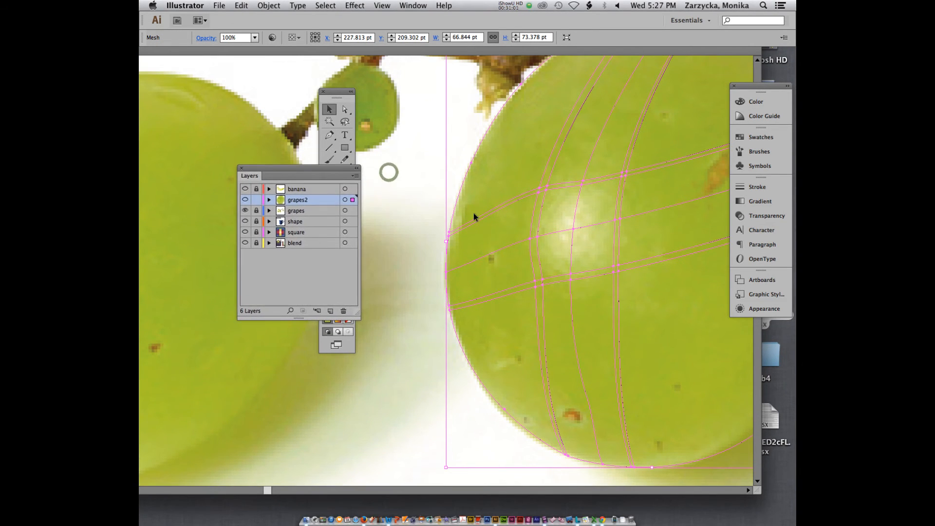
pyautogui.scroll(2, 473, 213)
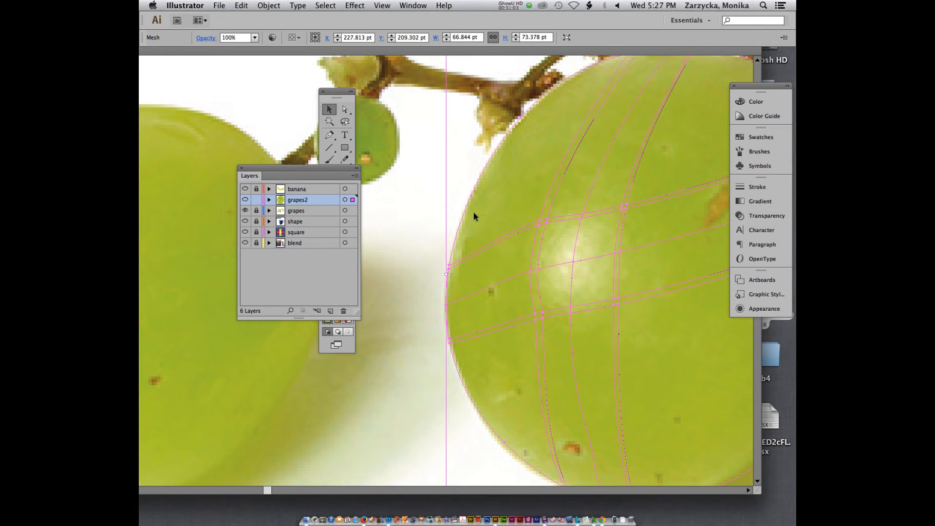
pyautogui.scroll(-1, 474, 212)
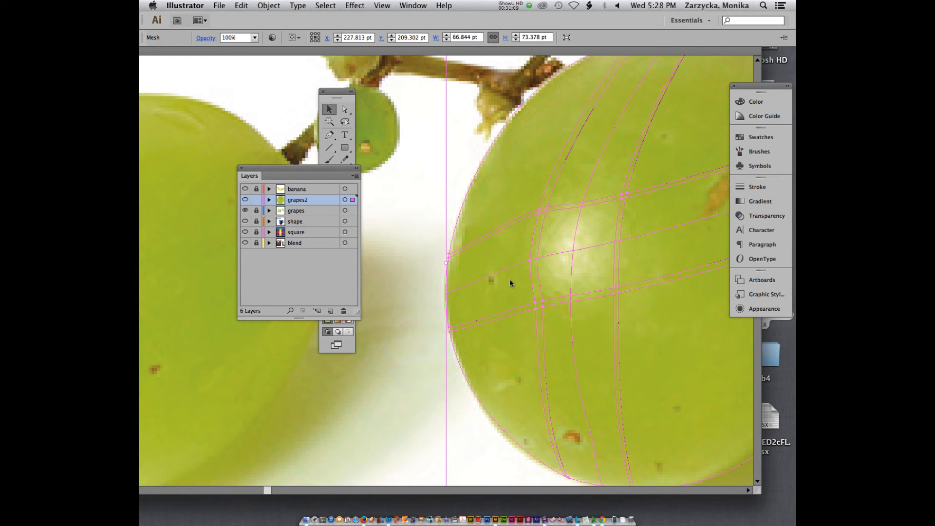
# Add a mesh point with the Mesh tool just inside the large grape's left edge, on the upper horizontal mesh line.
pyautogui.scroll(3, 510, 278)
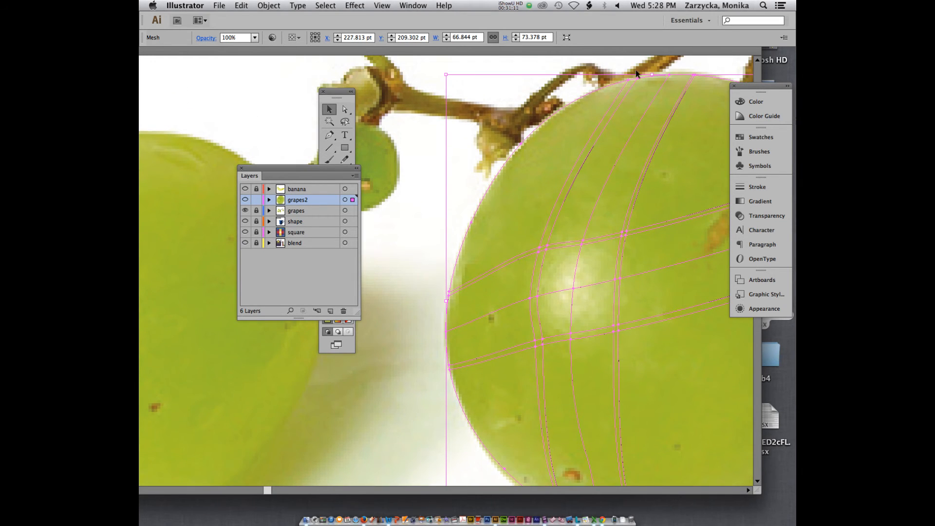
pyautogui.scroll(-7, 466, 270)
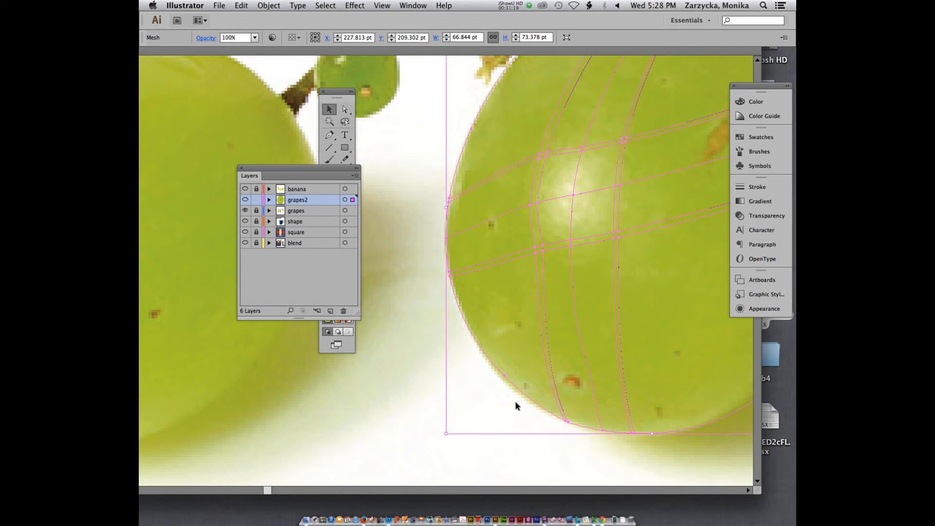
pyautogui.moveTo(318, 169); pyautogui.dragTo(231, 176)
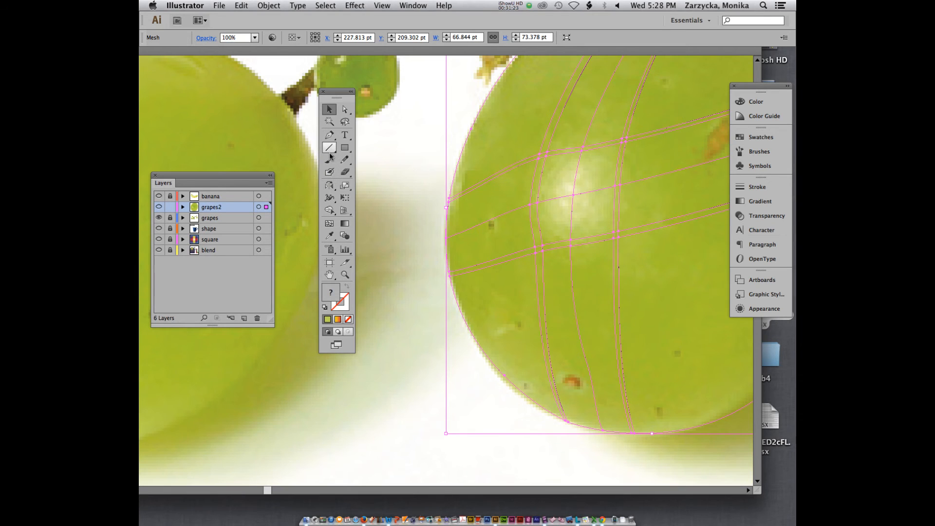
pyautogui.scroll(3, 434, 192)
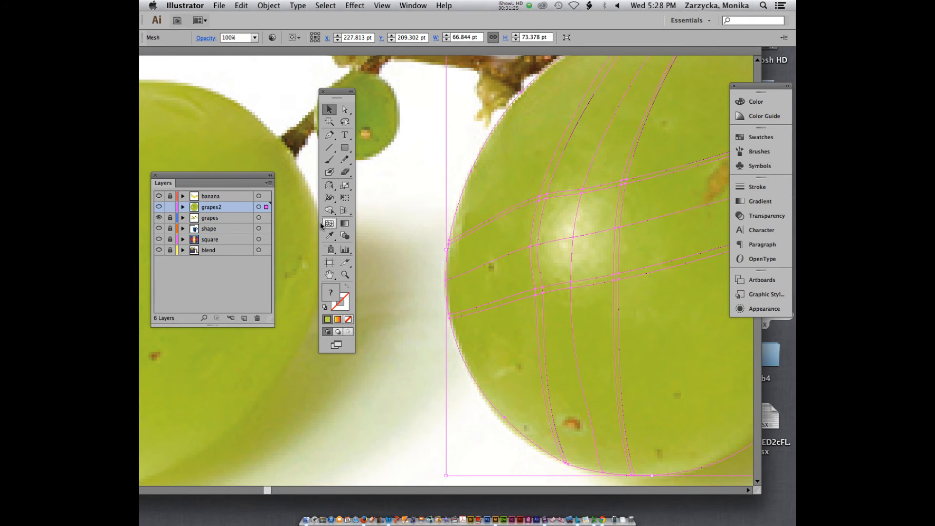
pyautogui.click(329, 224)
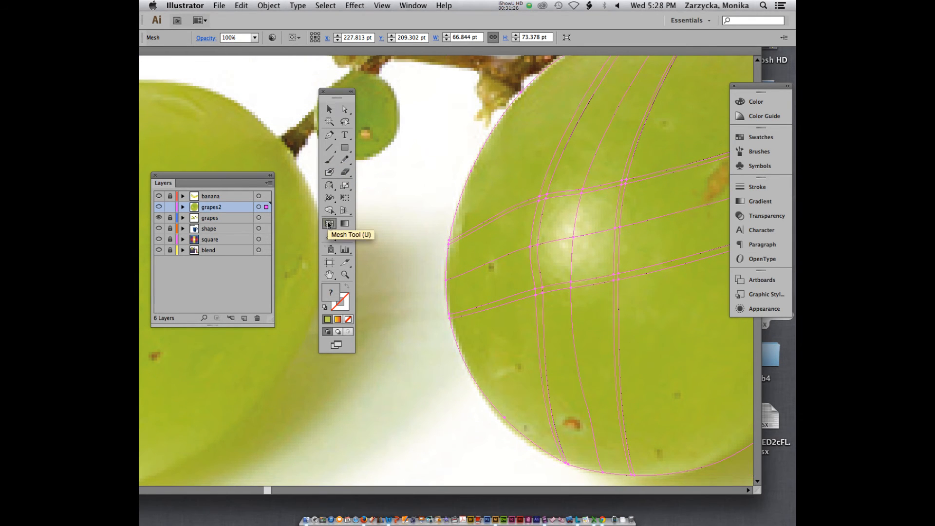
pyautogui.click(460, 235)
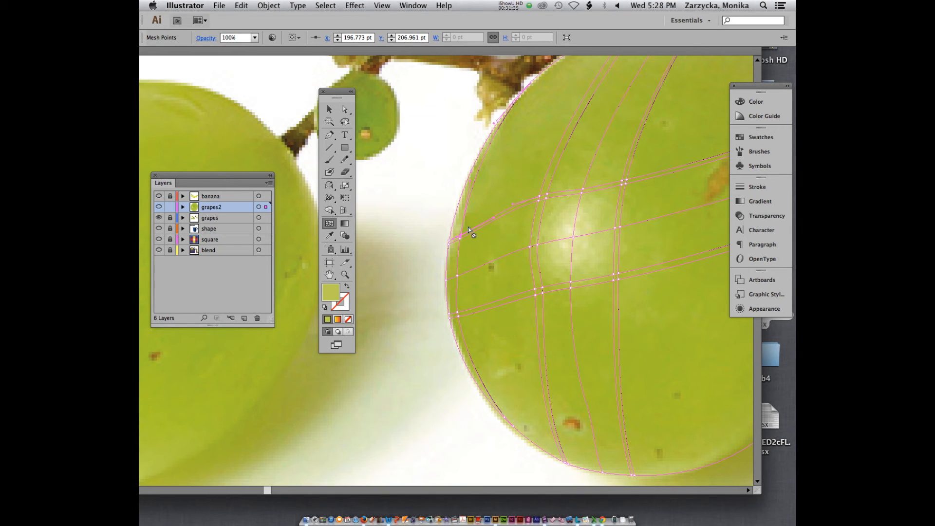
# Recolour the mesh point on the grape's upper-left outline beside the stem with green sampled from the photo just inside the edge.
pyautogui.scroll(4, 470, 223)
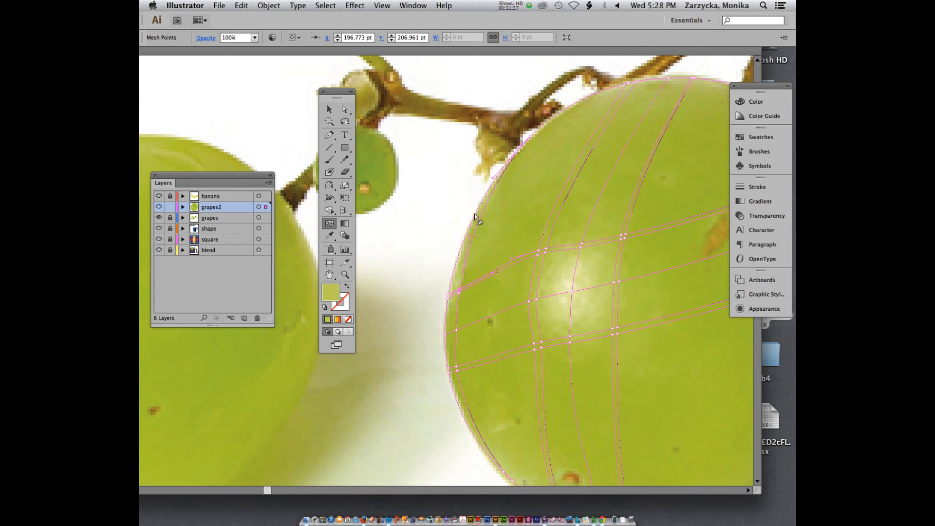
pyautogui.press('super')
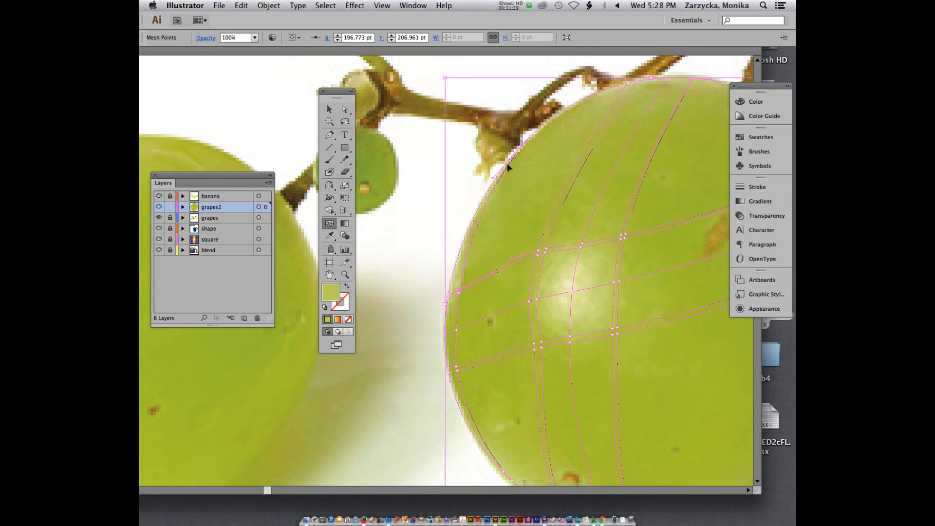
pyautogui.press('super+equal')
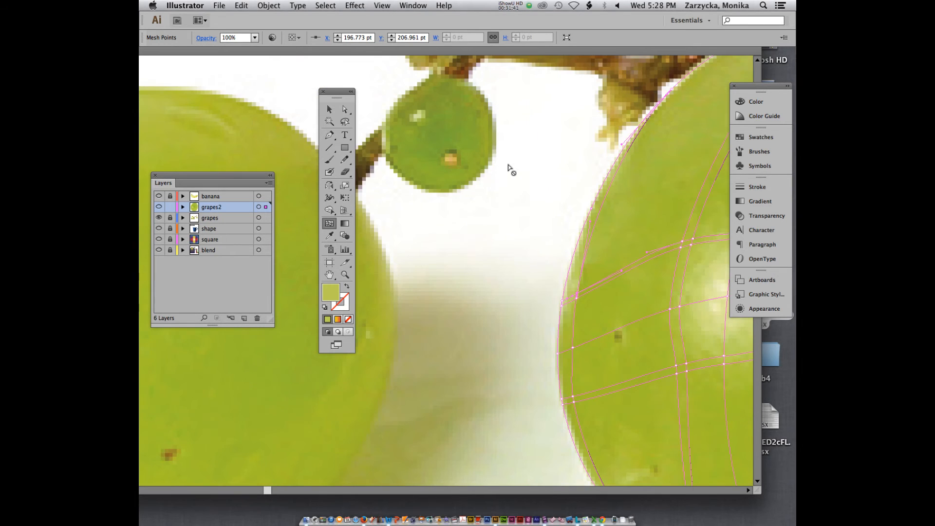
pyautogui.scroll(3, 555, 180)
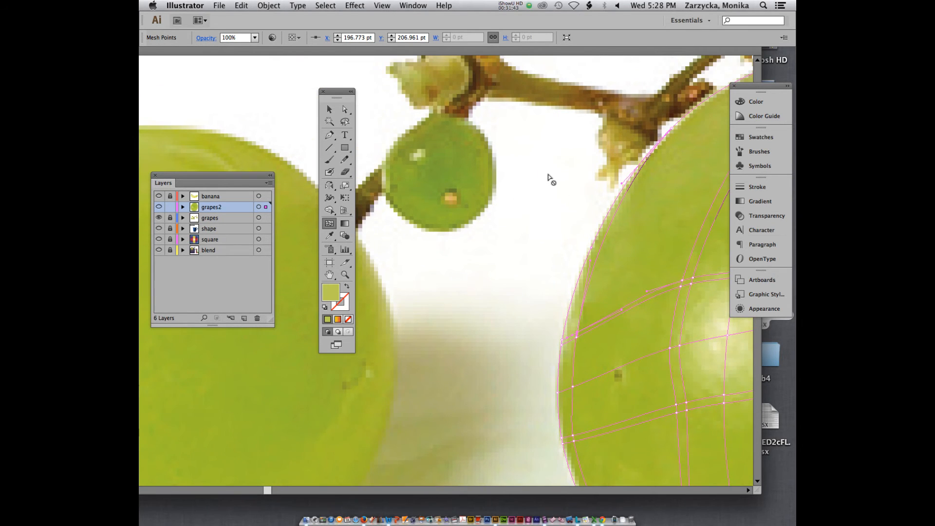
pyautogui.moveTo(269, 490); pyautogui.dragTo(269, 490)
pyautogui.scroll(6, 580, 216)
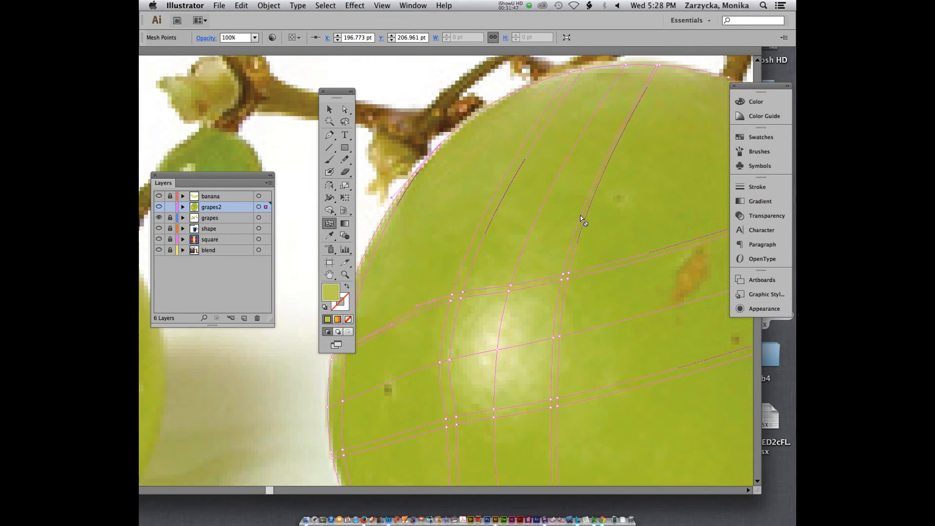
pyautogui.click(349, 105)
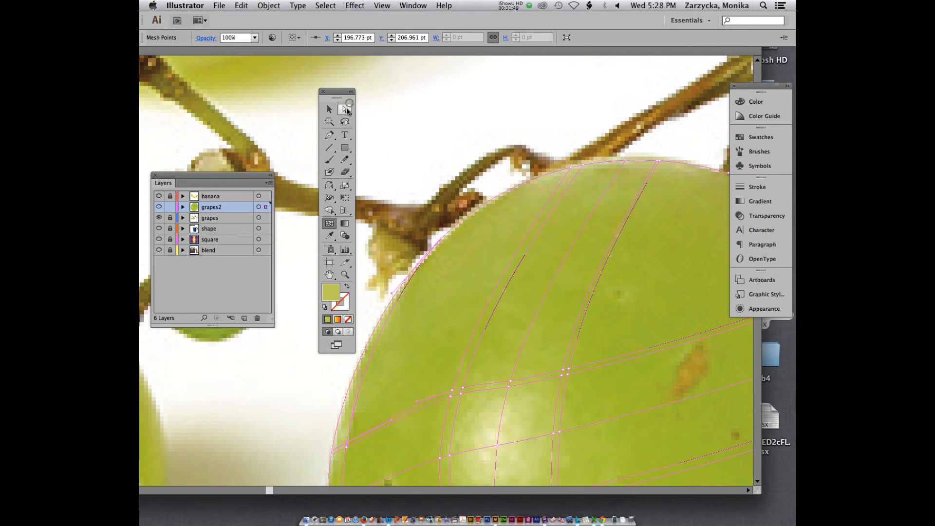
pyautogui.click(441, 238)
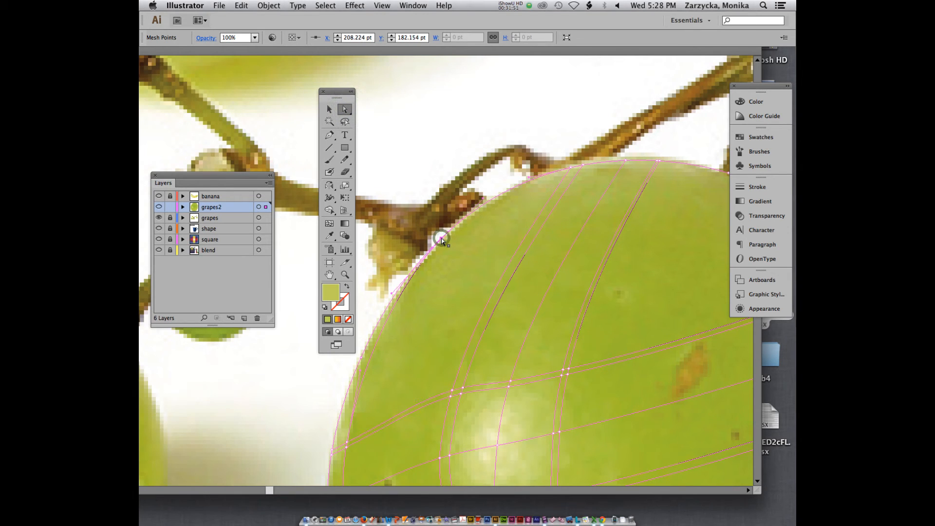
pyautogui.press('i')
pyautogui.click(444, 245)
pyautogui.press('a')
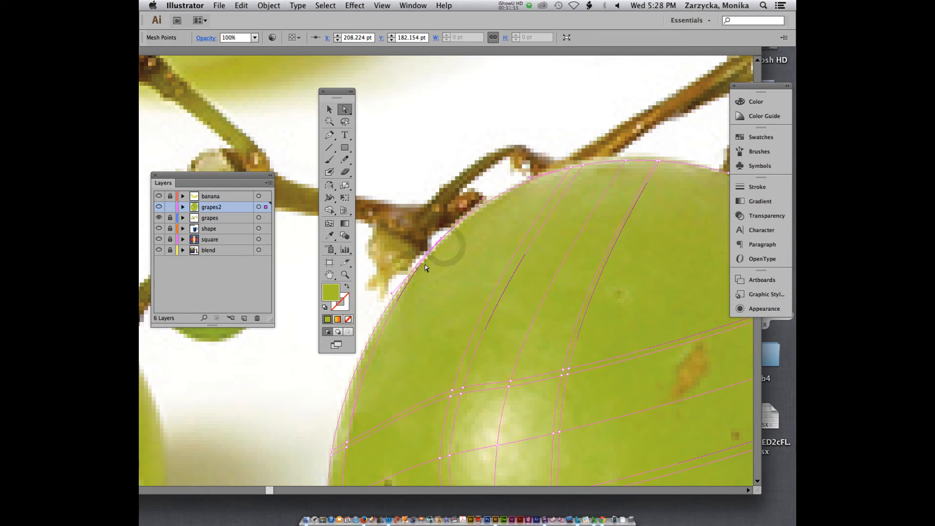
# Recolour the adjacent outline mesh point just below and left of it with green sampled from the grape photo.
pyautogui.click(428, 252)
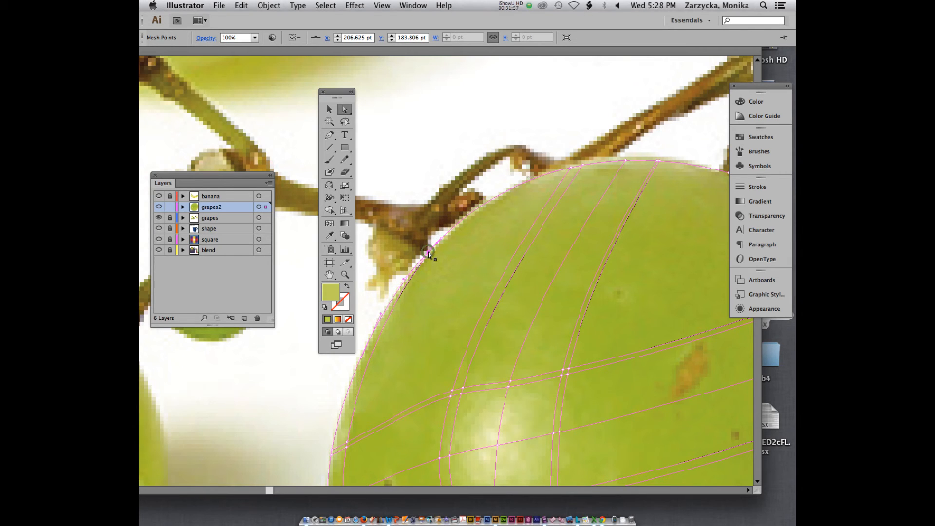
pyautogui.press('i')
pyautogui.click(431, 258)
pyautogui.click(428, 263)
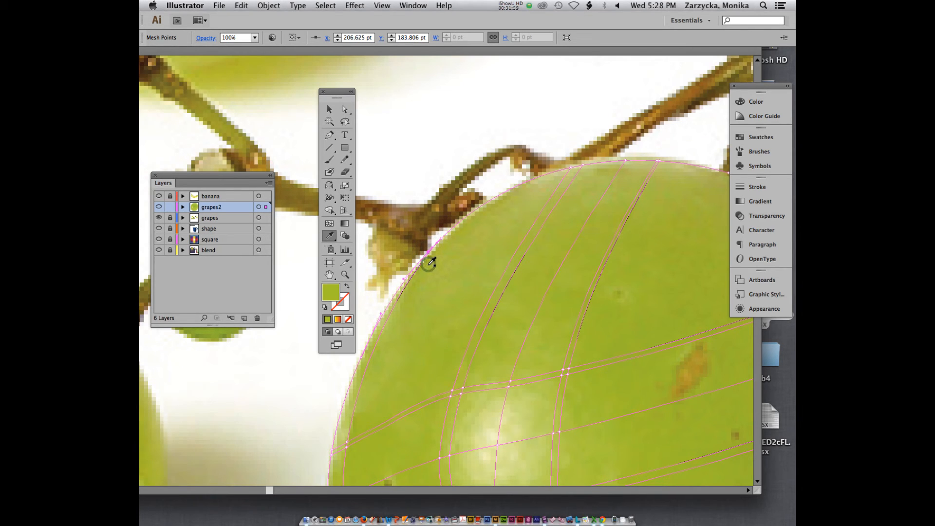
pyautogui.press('a')
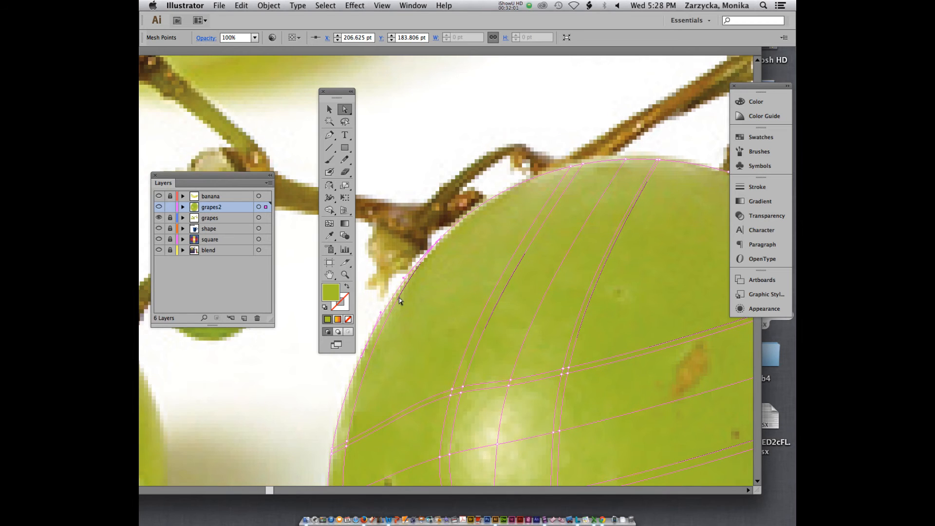
# Recolour the outline mesh point midway between the stem and the upper horizontal mesh lines with green sampled beside it.
pyautogui.scroll(-3, 399, 298)
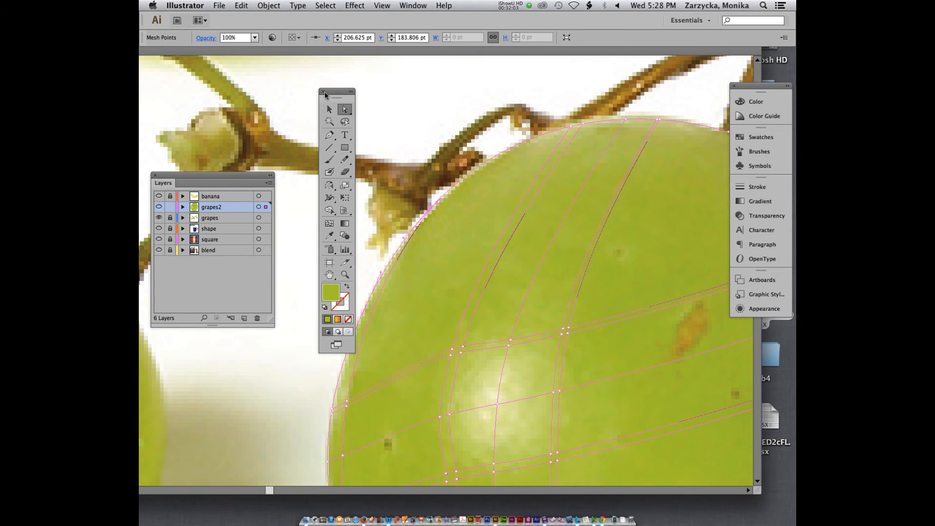
pyautogui.moveTo(337, 92); pyautogui.dragTo(303, 90)
pyautogui.click(362, 317)
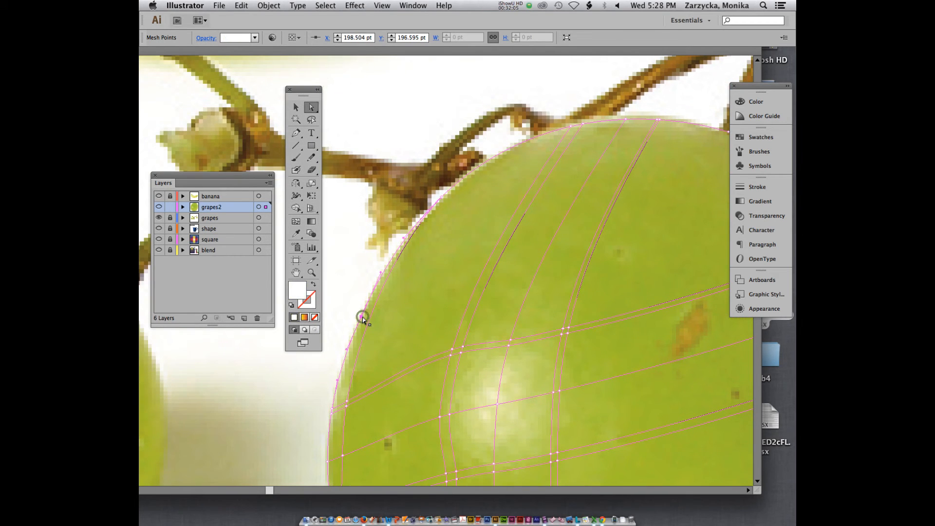
pyautogui.press('i')
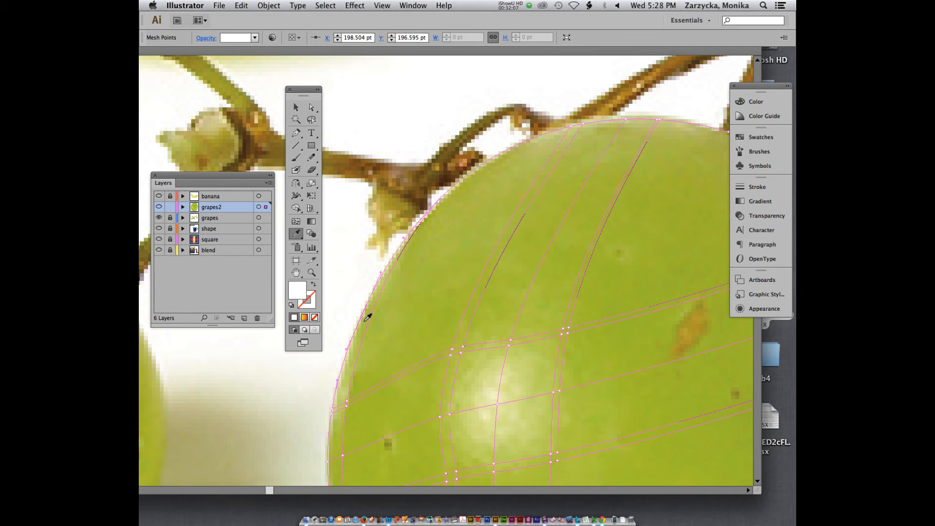
pyautogui.click(368, 320)
pyautogui.press('a')
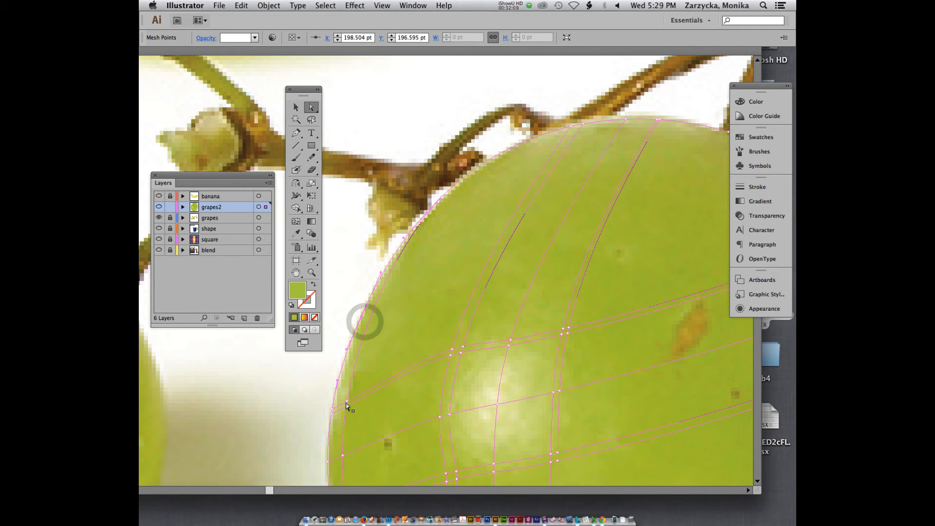
# Recolour the outline point and its inner neighbour at the left end of the topmost horizontal mesh line with sampled photo greens.
pyautogui.click(332, 409)
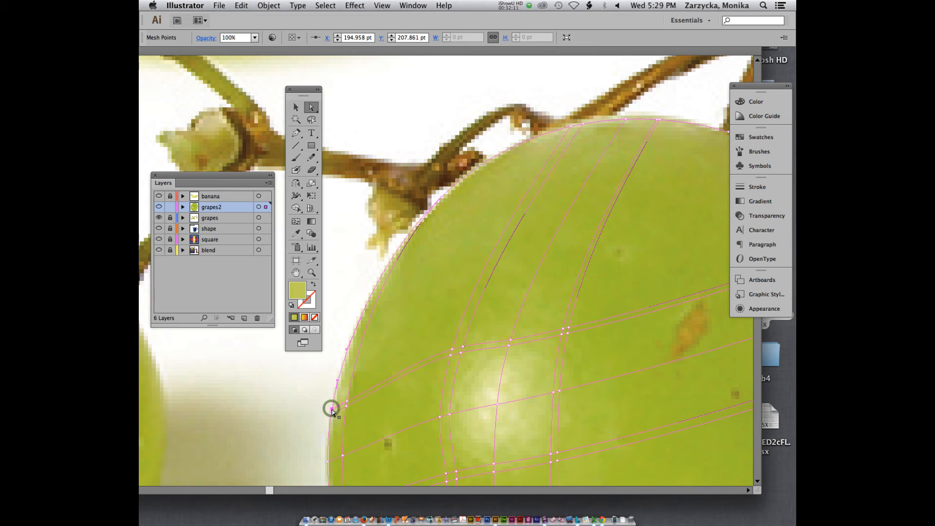
pyautogui.click(346, 402)
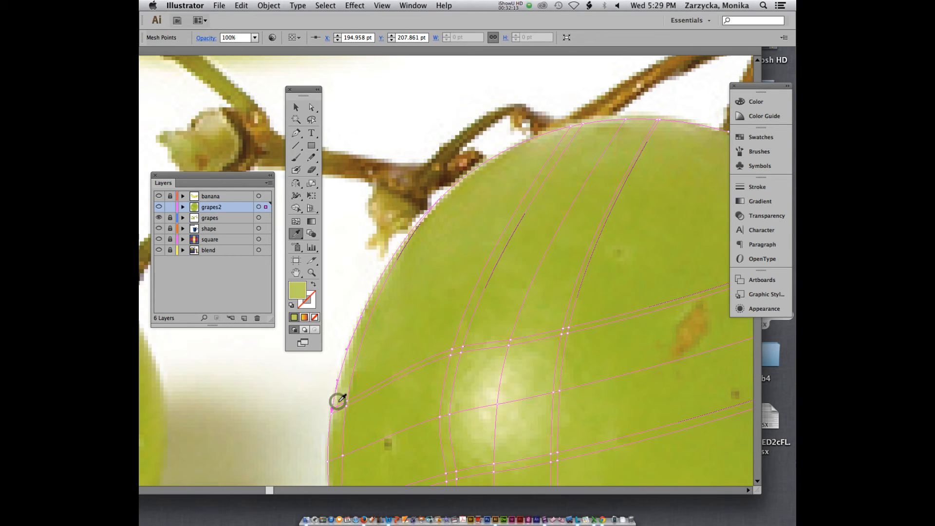
pyautogui.click(348, 400)
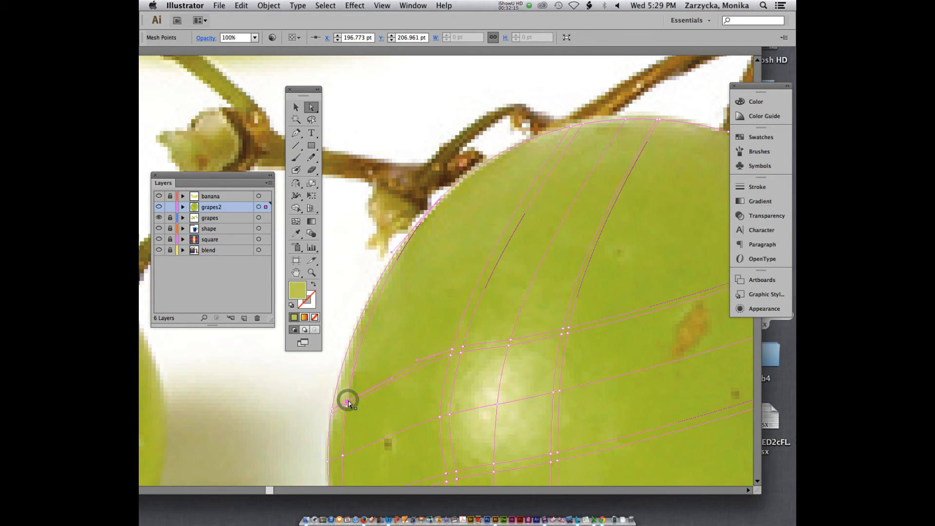
pyautogui.press('i')
pyautogui.click(357, 393)
# Recolour the two leftmost mesh points on the second horizontal mesh line from the top with greens sampled from the photo.
pyautogui.scroll(-3, 358, 391)
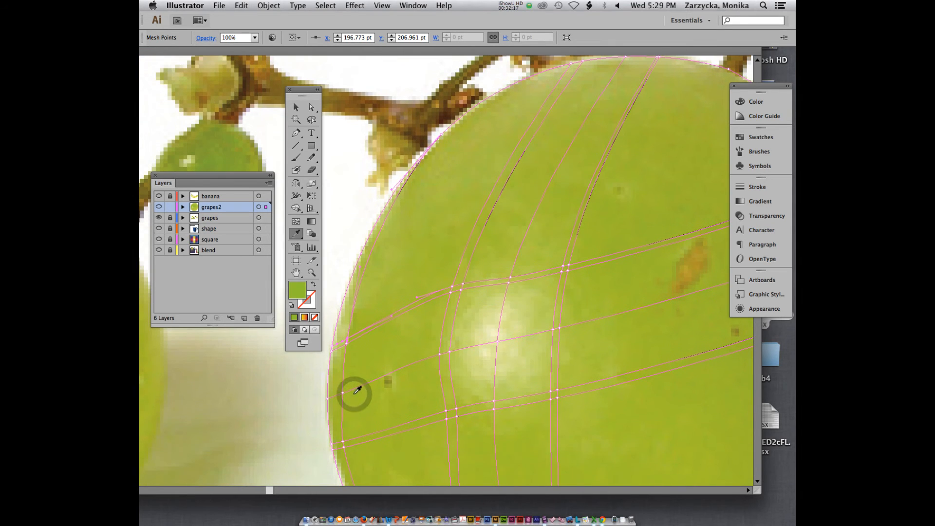
pyautogui.scroll(-1, 357, 390)
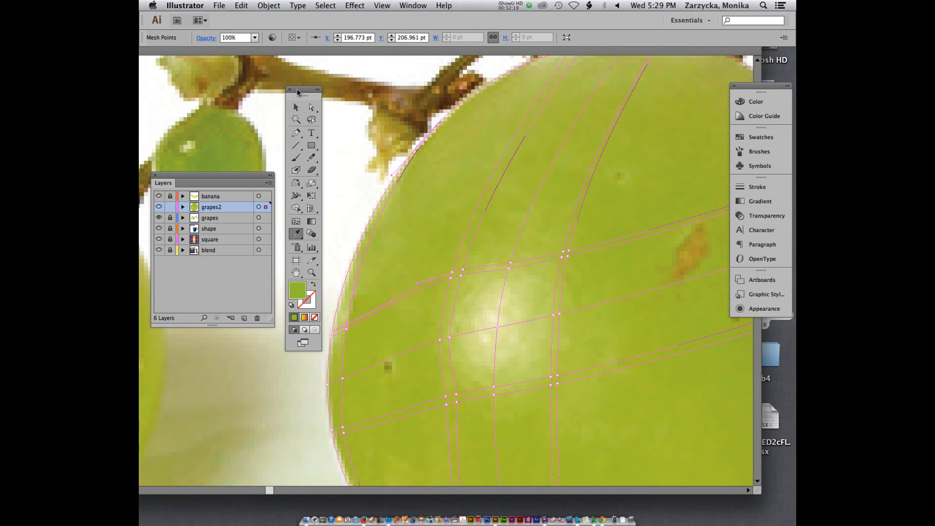
pyautogui.moveTo(298, 92); pyautogui.dragTo(276, 87)
pyautogui.scroll(-3, 381, 297)
pyautogui.press('a')
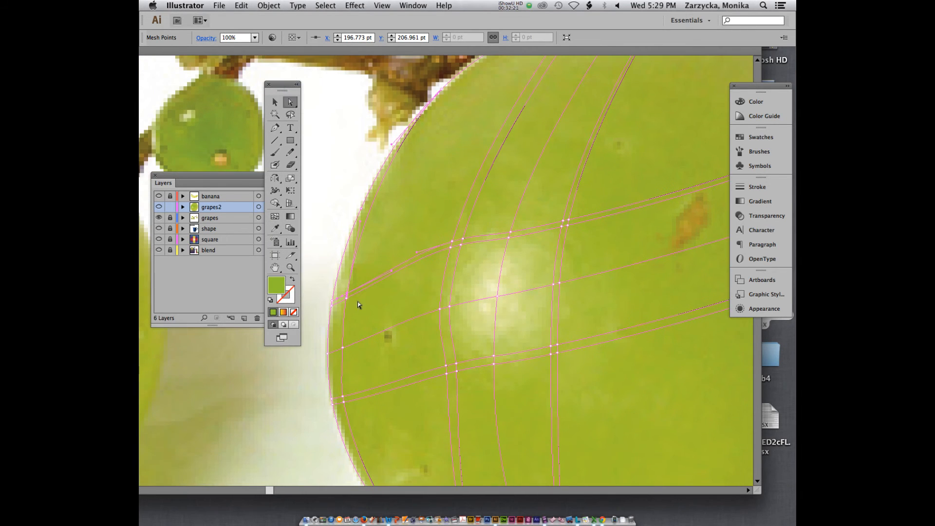
pyautogui.click(333, 306)
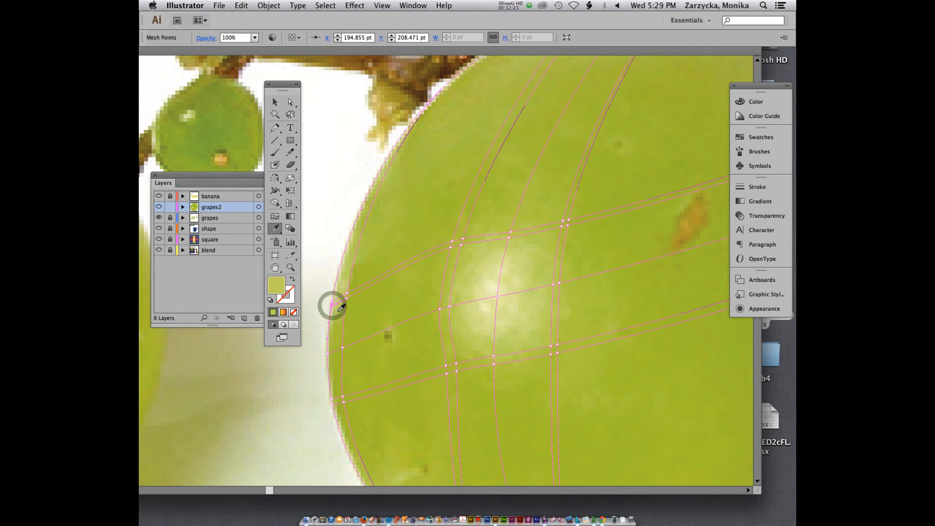
pyautogui.press('i')
pyautogui.press('a')
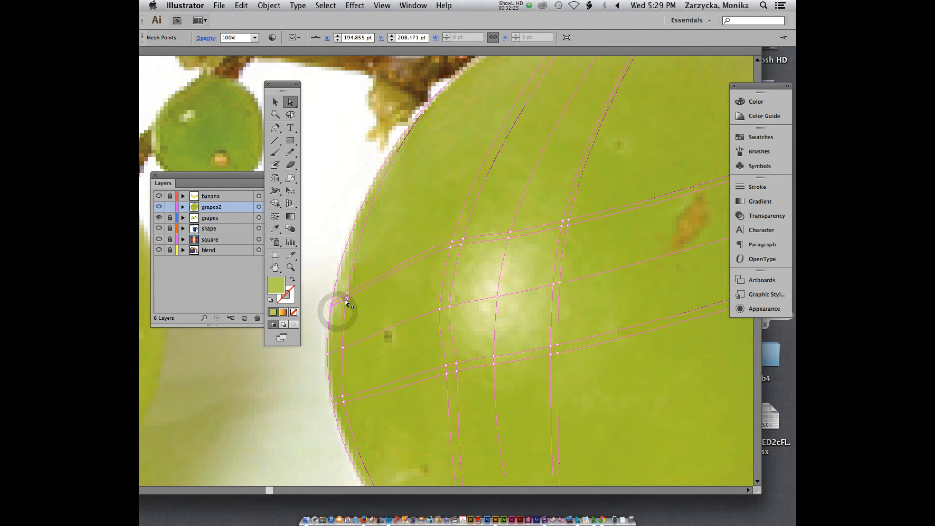
pyautogui.click(345, 299)
pyautogui.press('i')
pyautogui.click(351, 307)
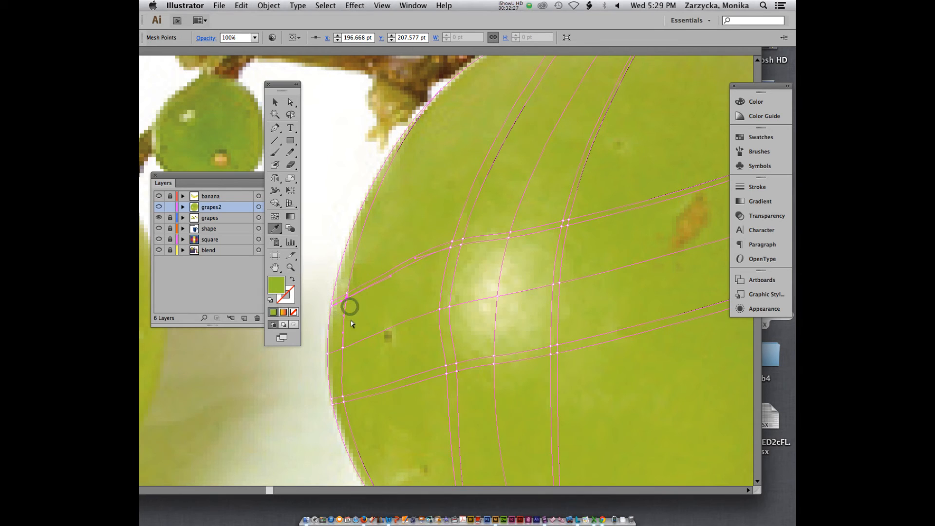
# Recolour the outline mesh point at the left end of the middle horizontal mesh line with green sampled inside the edge.
pyautogui.press('a')
pyautogui.click(327, 354)
pyautogui.press('r')
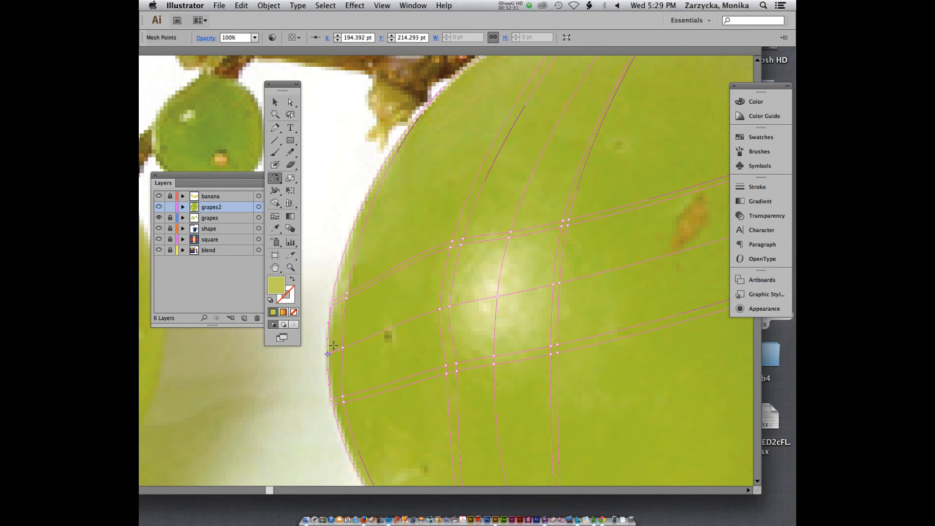
pyautogui.press('a')
pyautogui.click(327, 357)
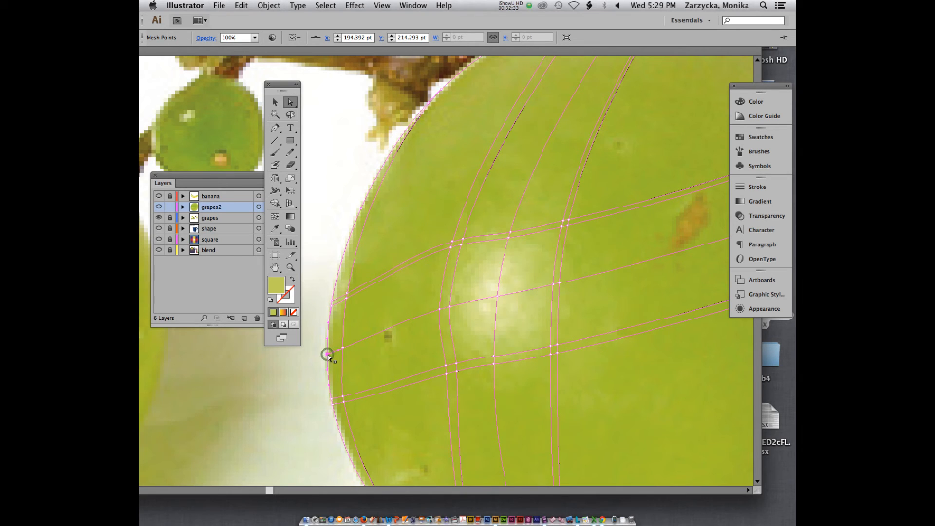
pyautogui.press('i')
pyautogui.click(335, 344)
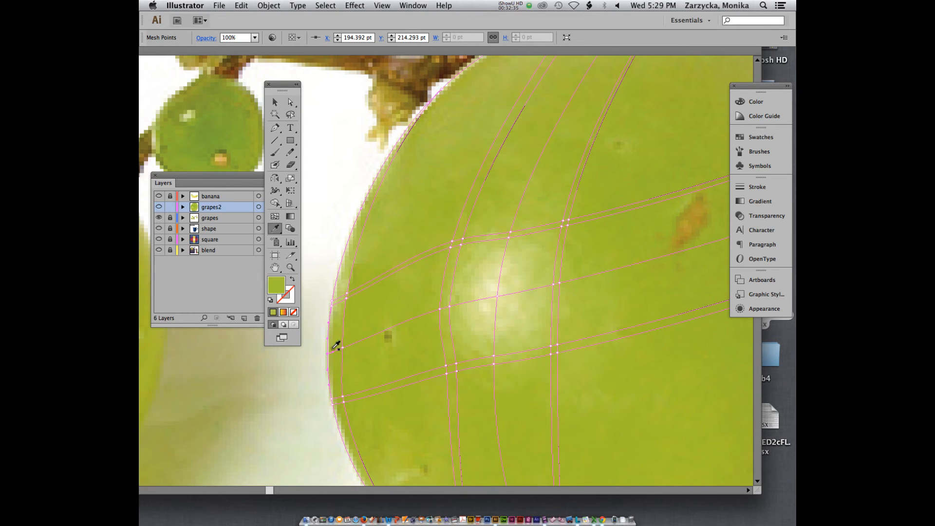
# Recolour the inner mesh point nearest the left outline on the middle horizontal mesh line with green sampled next to it.
pyautogui.press('a')
pyautogui.click(343, 348)
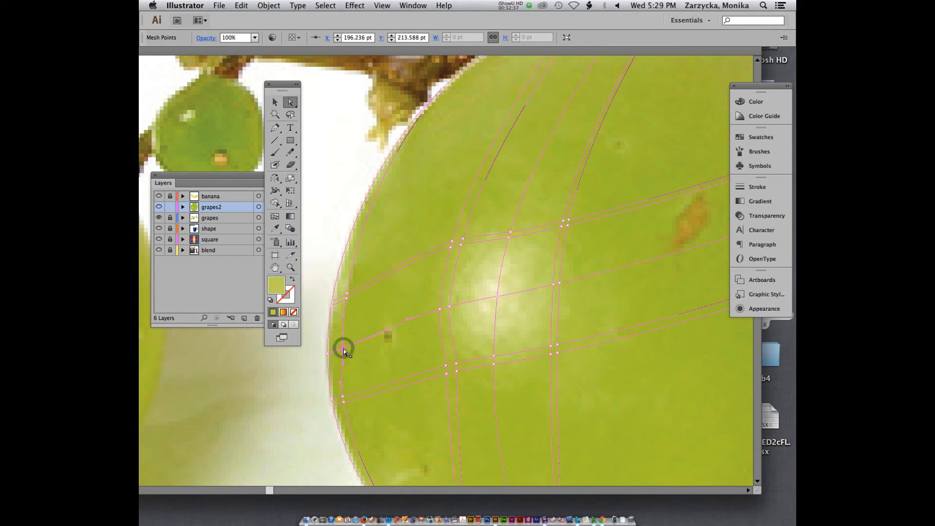
pyautogui.press('i')
pyautogui.click(347, 344)
# Recolour the outline mesh point at the left end of the lower mesh line pair's upper line with sampled photo green.
pyautogui.press('a')
pyautogui.click(331, 399)
pyautogui.press('i')
pyautogui.click(335, 391)
pyautogui.press('a')
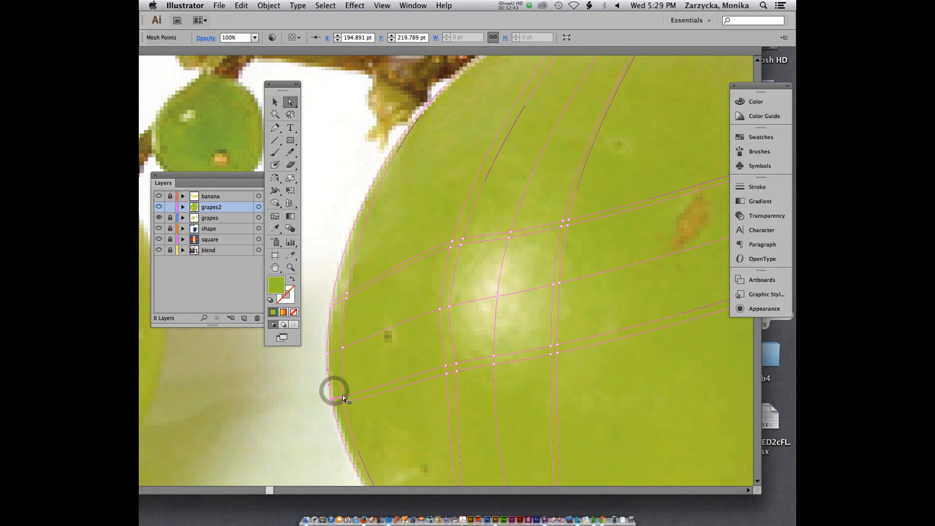
# Recolour the inner mesh point nearest the left outline on the lower mesh line pair's upper line with green sampled beside it.
pyautogui.click(341, 397)
pyautogui.press('i')
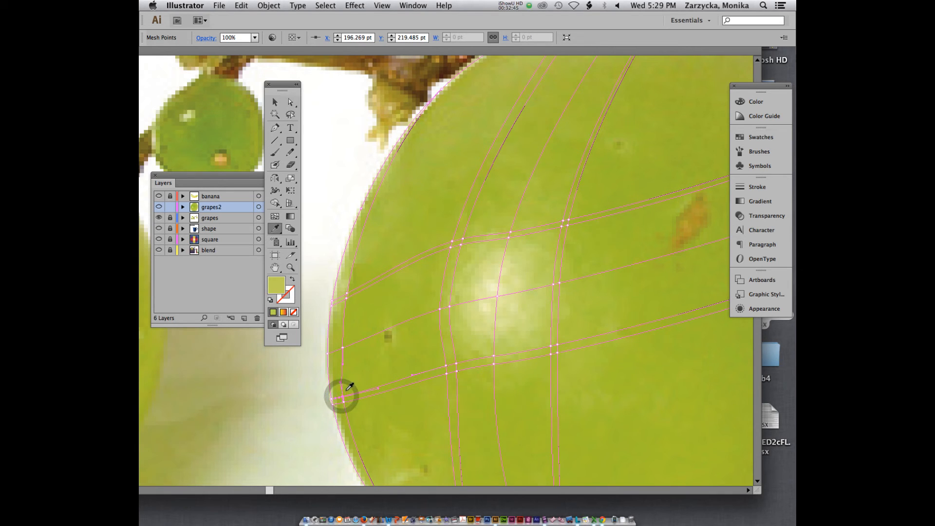
pyautogui.click(346, 391)
pyautogui.press('a')
pyautogui.scroll(-5, 344, 389)
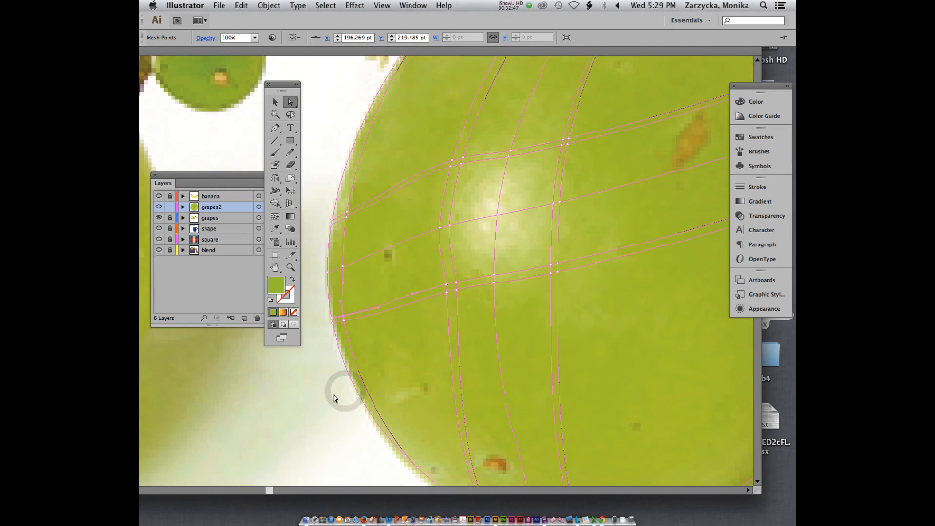
# Recolour the two leftmost mesh points on the lower mesh line pair's lower line with greens sampled from the photo.
pyautogui.click(332, 271)
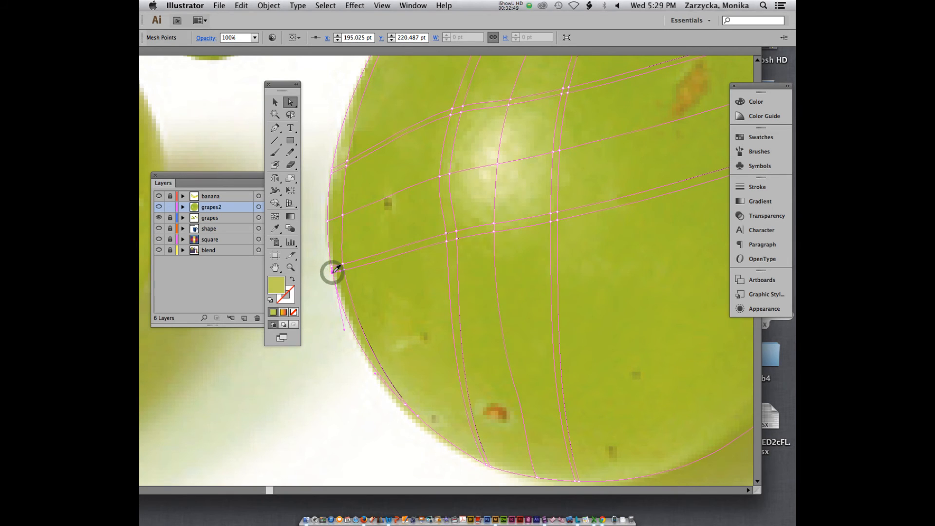
pyautogui.press('i')
pyautogui.click(338, 271)
pyautogui.press('a')
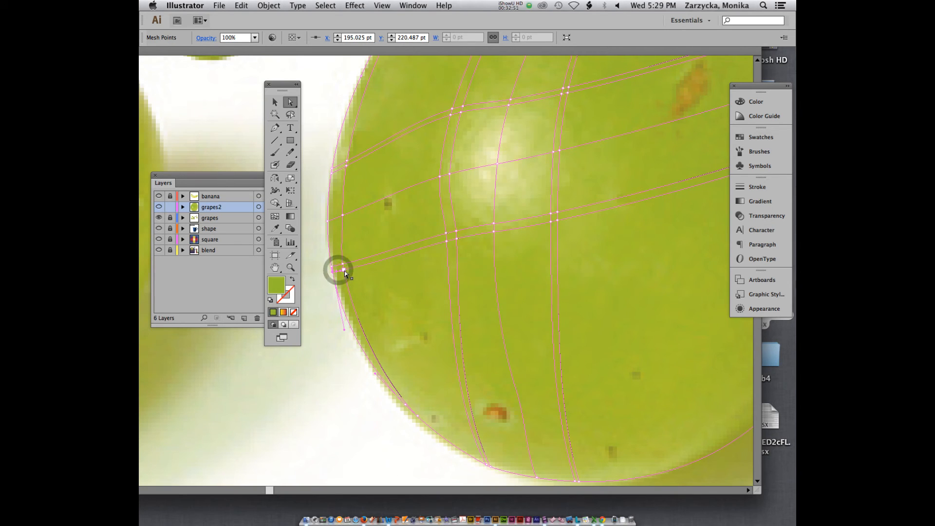
pyautogui.click(344, 270)
pyautogui.press('i')
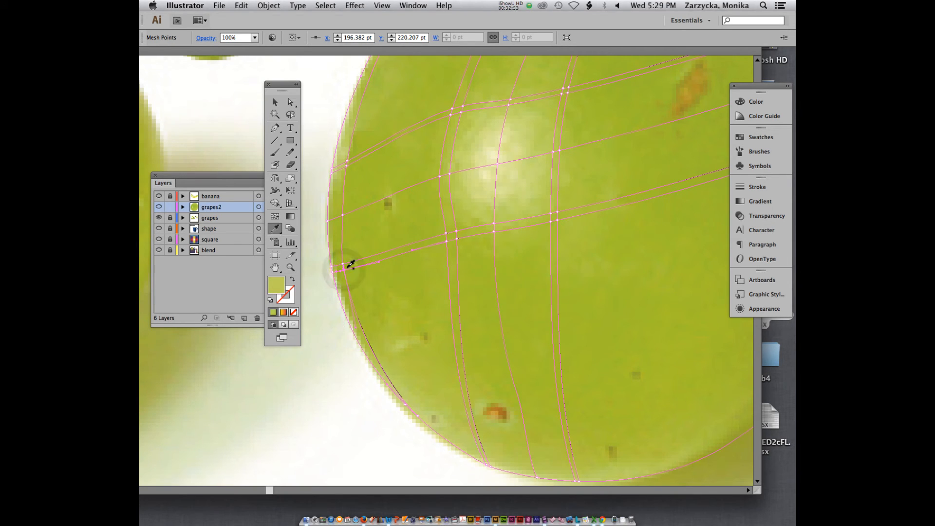
pyautogui.click(360, 271)
pyautogui.scroll(-2, 365, 280)
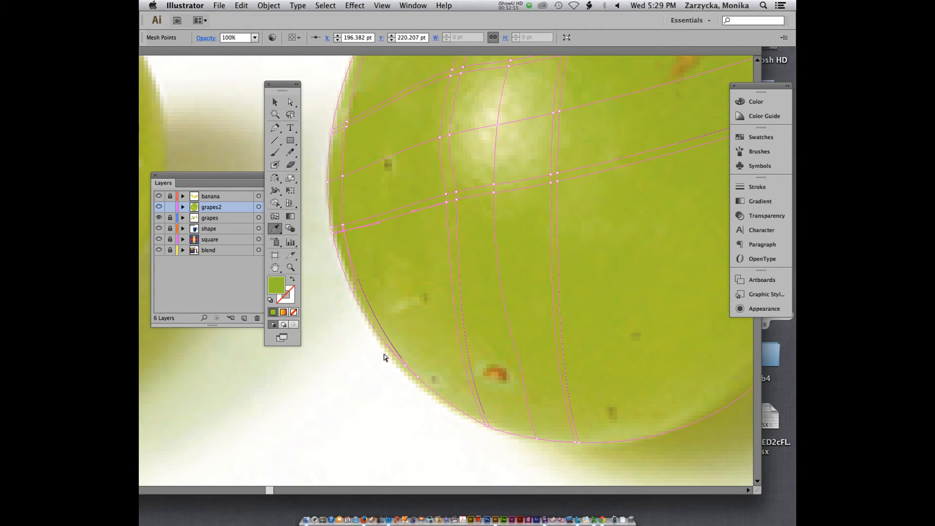
# Recolour the outline mesh point where the leftmost vertical mesh line meets the grape's lower-left edge with green sampled inside the edge.
pyautogui.press('a')
pyautogui.click(406, 367)
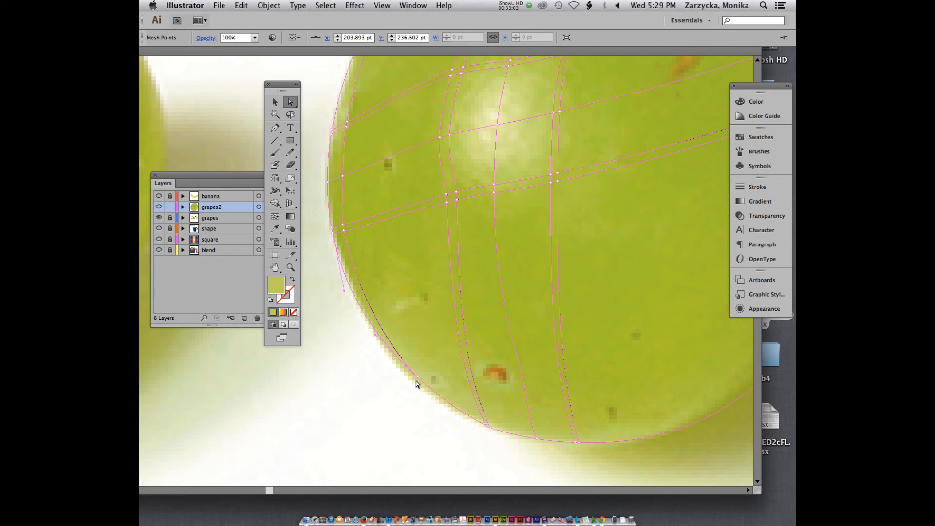
pyautogui.press('i')
pyautogui.click(420, 371)
# Preview the grapes2 layer in full colour, examine the mesh shading along the grape's left side, and return the layer to outline view.
pyautogui.scroll(3, 422, 298)
pyautogui.scroll(2, 438, 80)
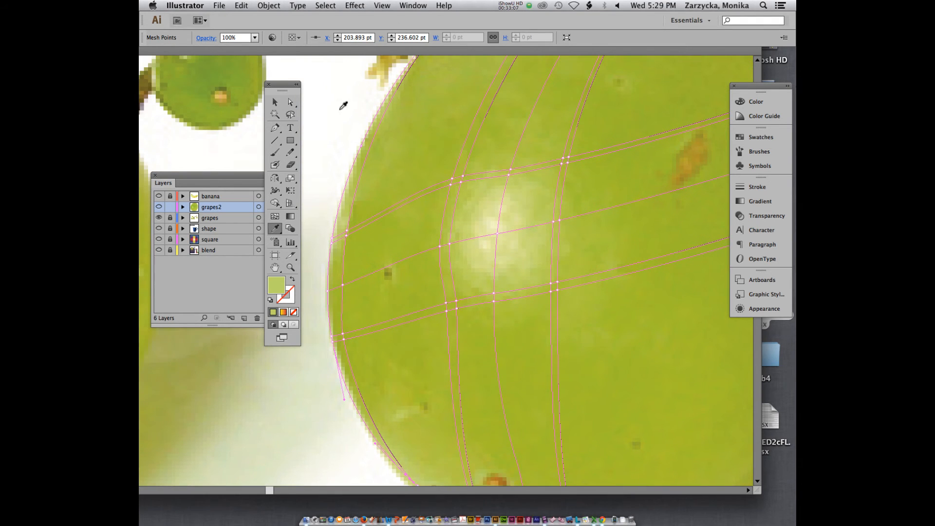
pyautogui.click(170, 207)
pyautogui.keyDown('super'); pyautogui.click(159, 208); pyautogui.keyUp('super')
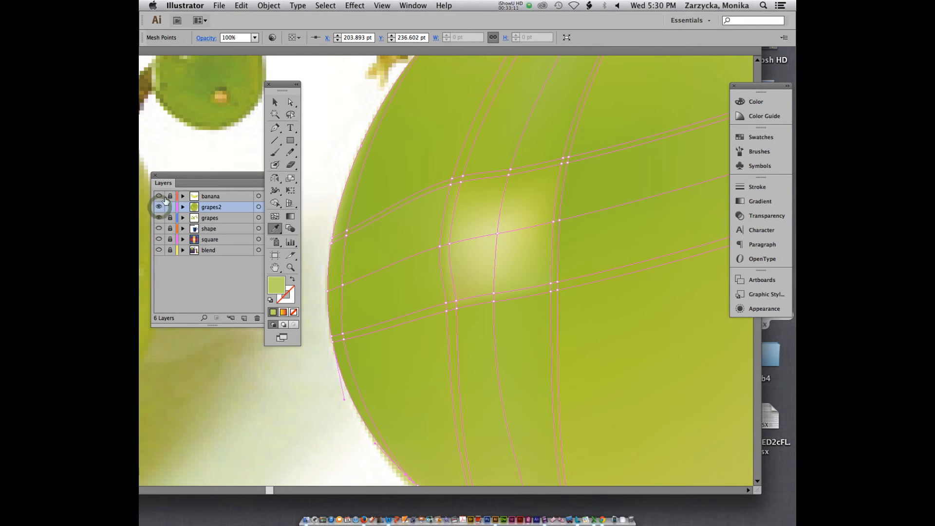
pyautogui.scroll(2, 344, 188)
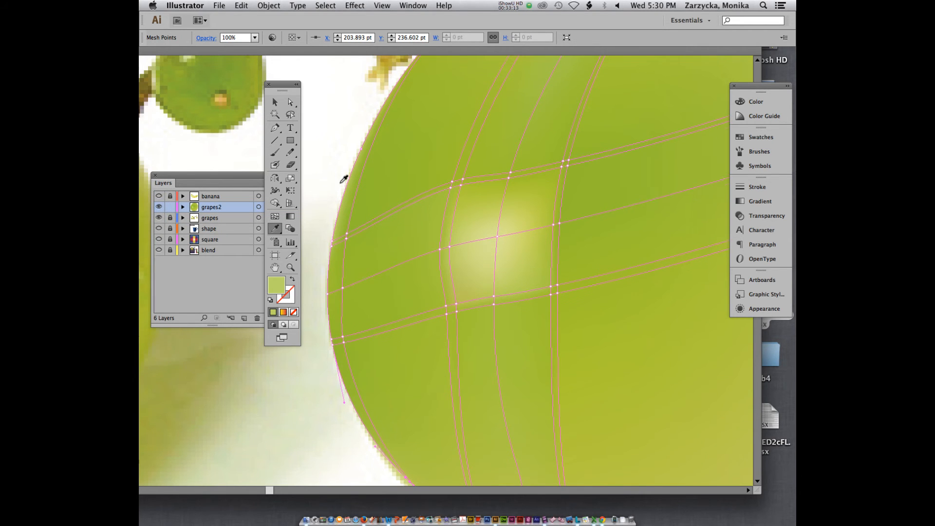
pyautogui.scroll(8, 344, 179)
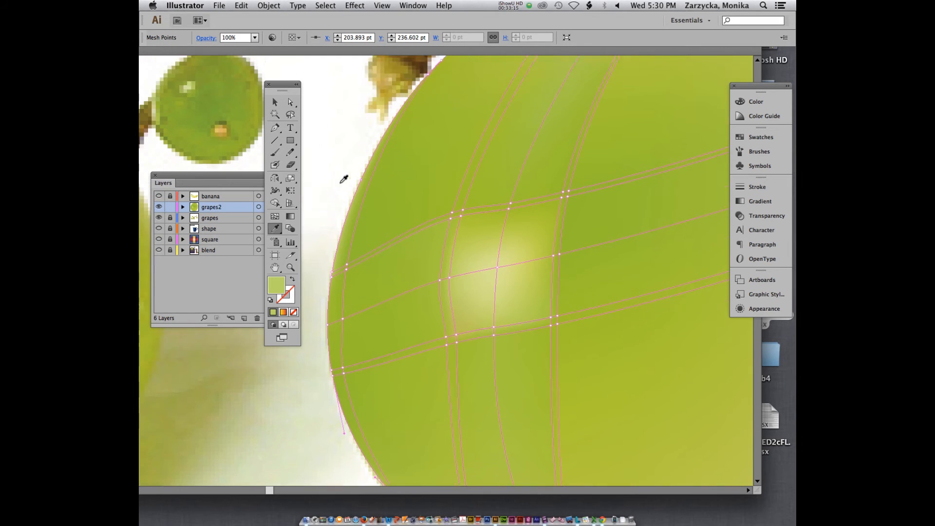
pyautogui.scroll(-14, 343, 179)
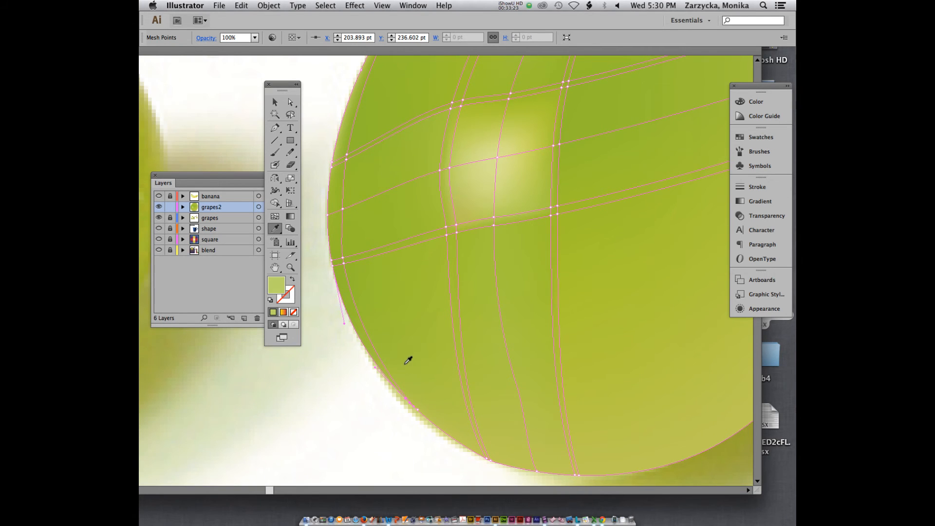
pyautogui.scroll(5, 408, 359)
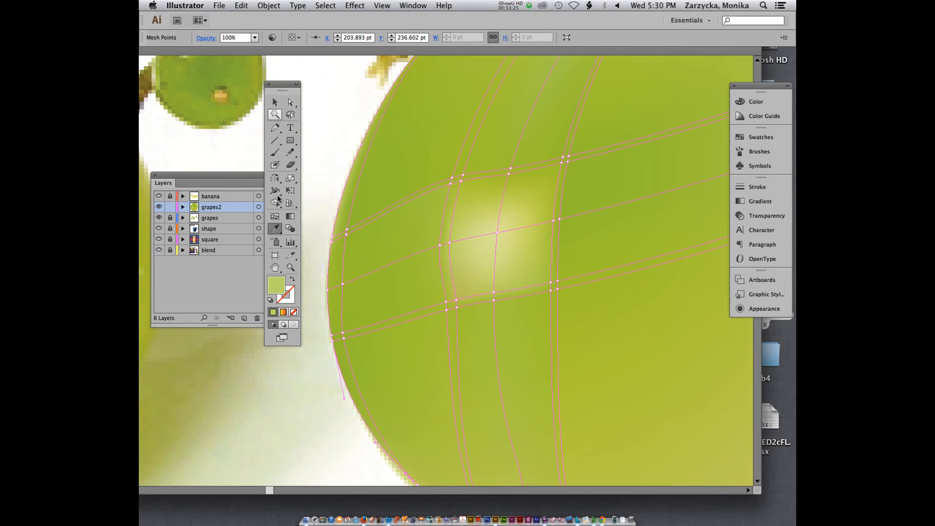
pyautogui.click(159, 207)
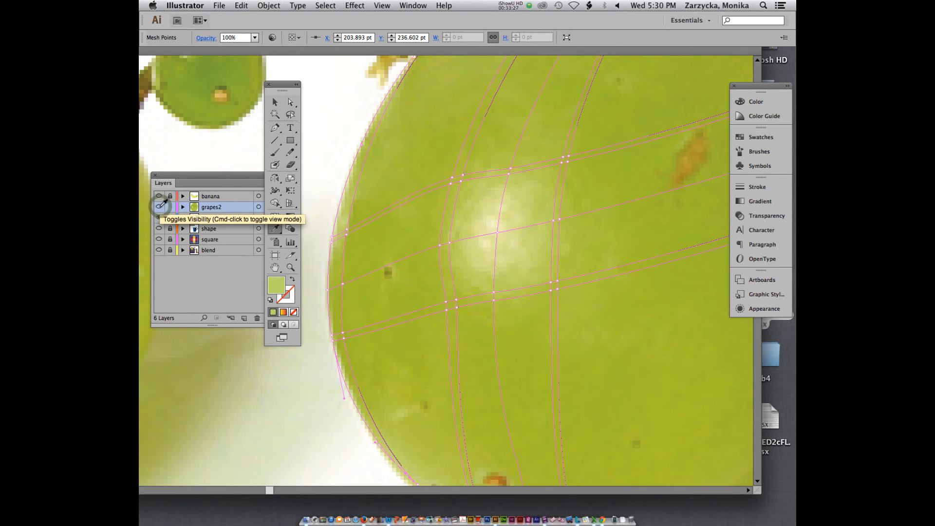
# Recolour the inner mesh point nearest the left outline on the upper mesh line pair's upper line with lighter green sampled beside it.
pyautogui.click(291, 102)
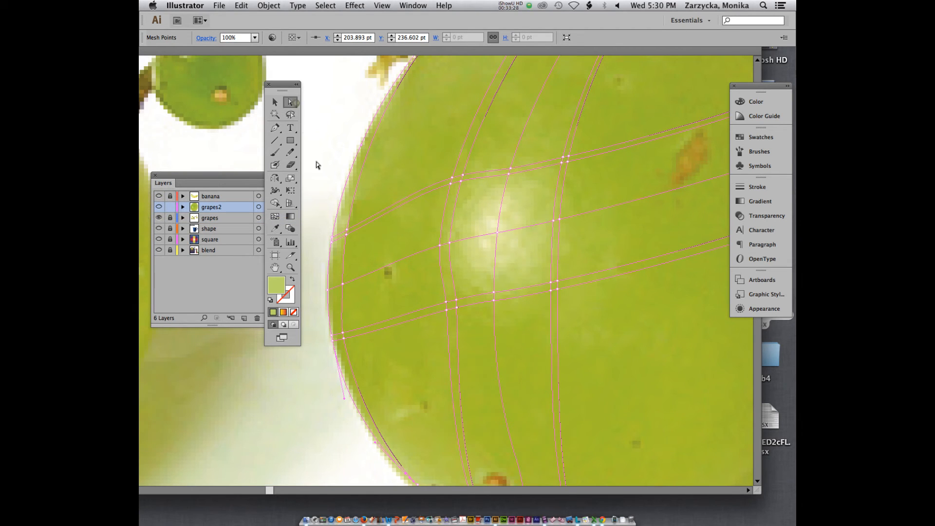
pyautogui.click(346, 229)
pyautogui.click(346, 230)
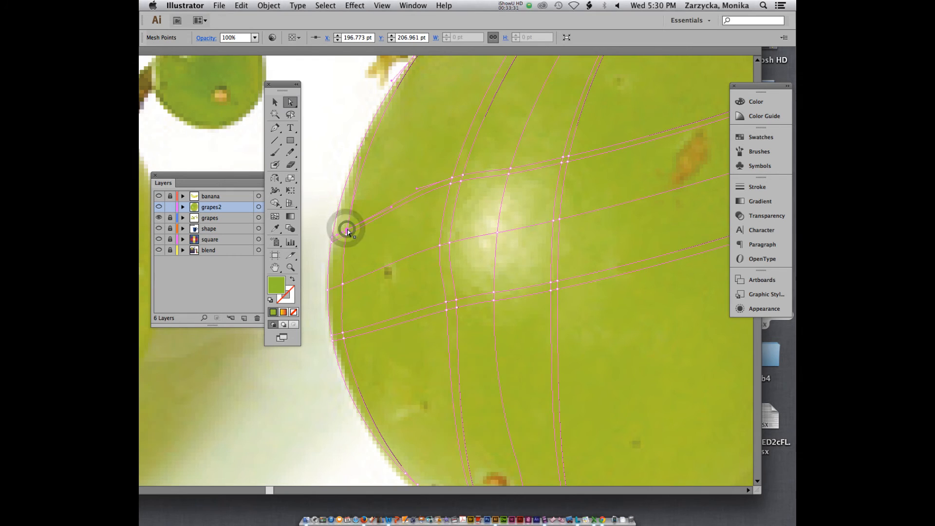
pyautogui.press('i')
pyautogui.click(345, 227)
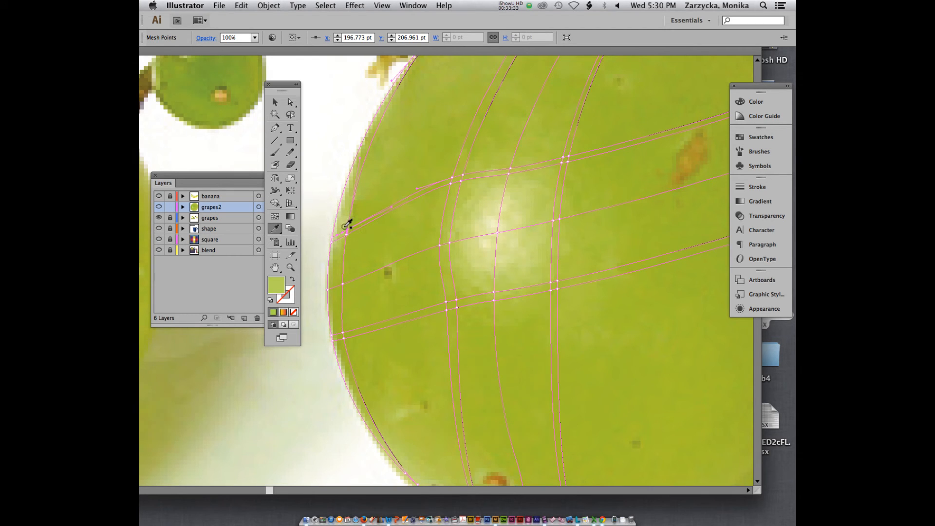
pyautogui.press('a')
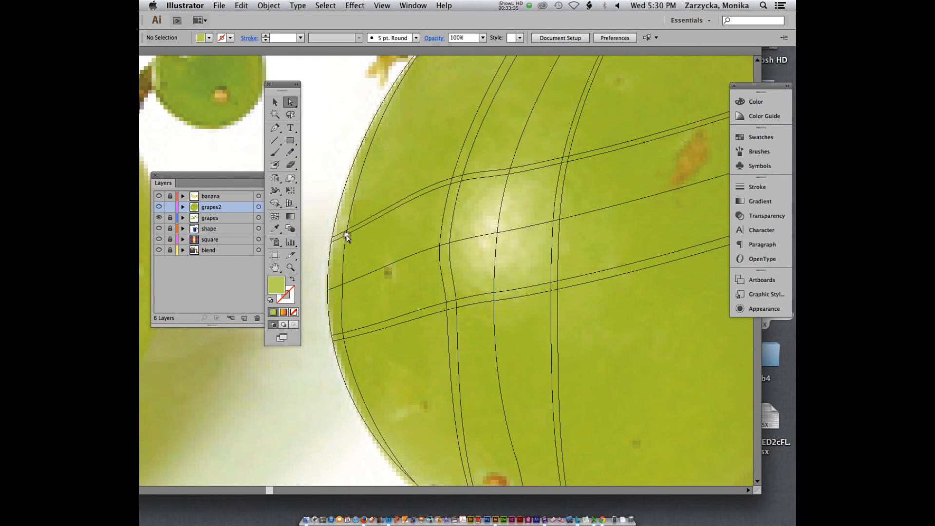
# Recolour the inner mesh point nearest the left outline on the upper mesh line pair's lower line with green sampled next to it.
pyautogui.click(346, 235)
pyautogui.click(346, 235)
pyautogui.press('i')
pyautogui.click(347, 233)
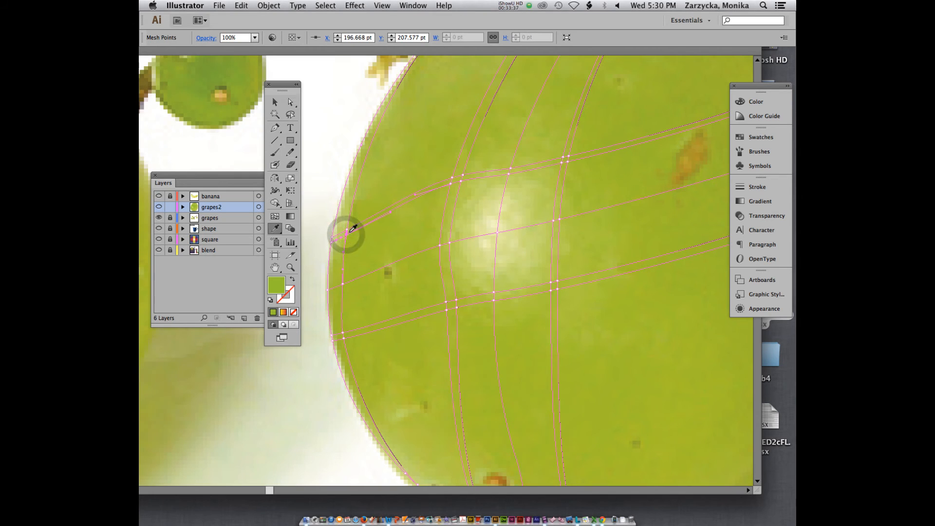
pyautogui.click(348, 230)
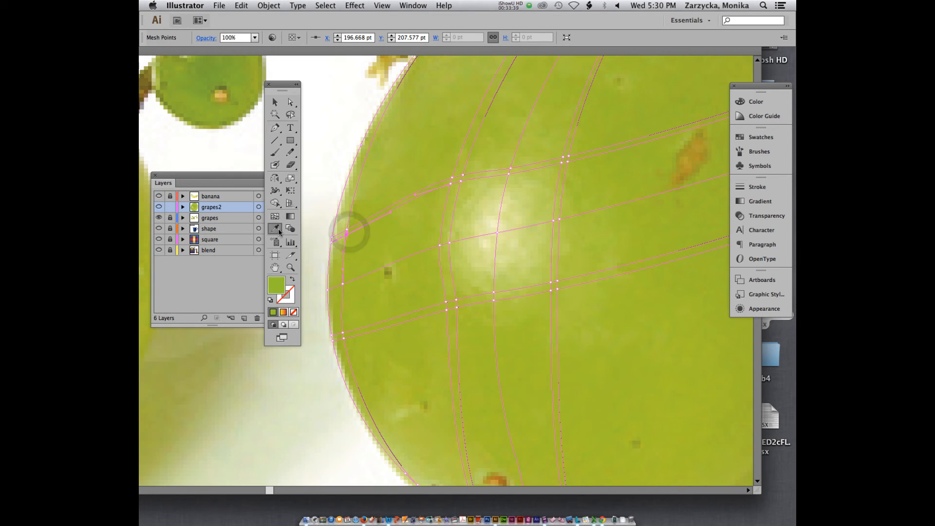
# Check the recoloured upper-left mesh points in the grapes2 layer's colour preview, and switch the layer back to outline view.
pyautogui.click(159, 208)
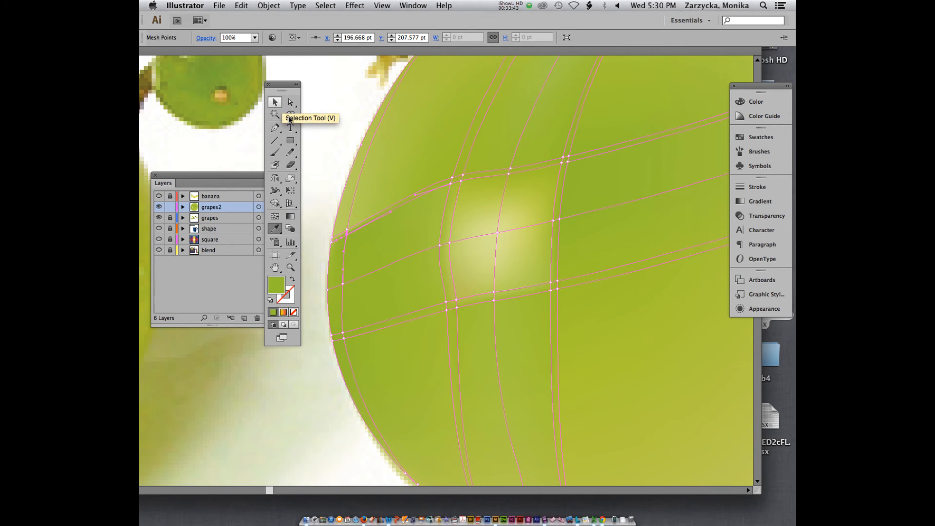
pyautogui.scroll(5, 317, 176)
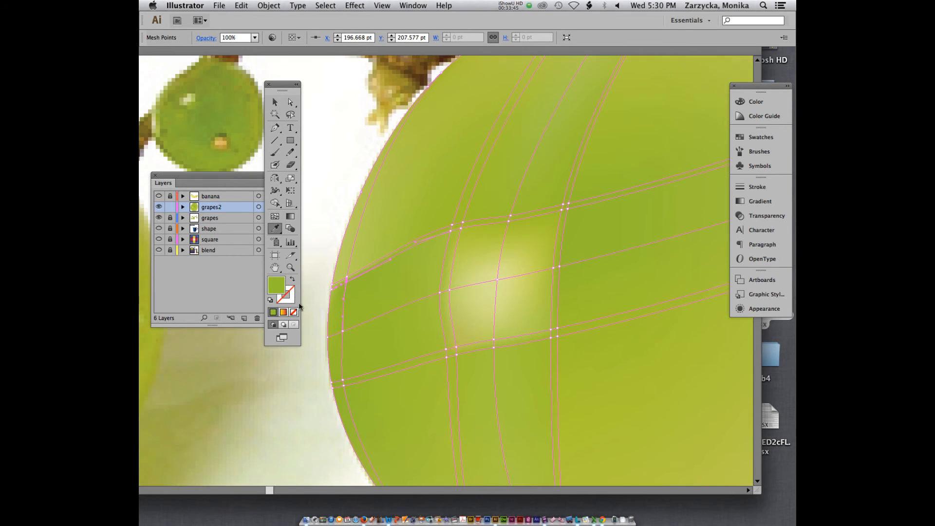
pyautogui.keyDown('super'); pyautogui.click(160, 207); pyautogui.keyUp('super')
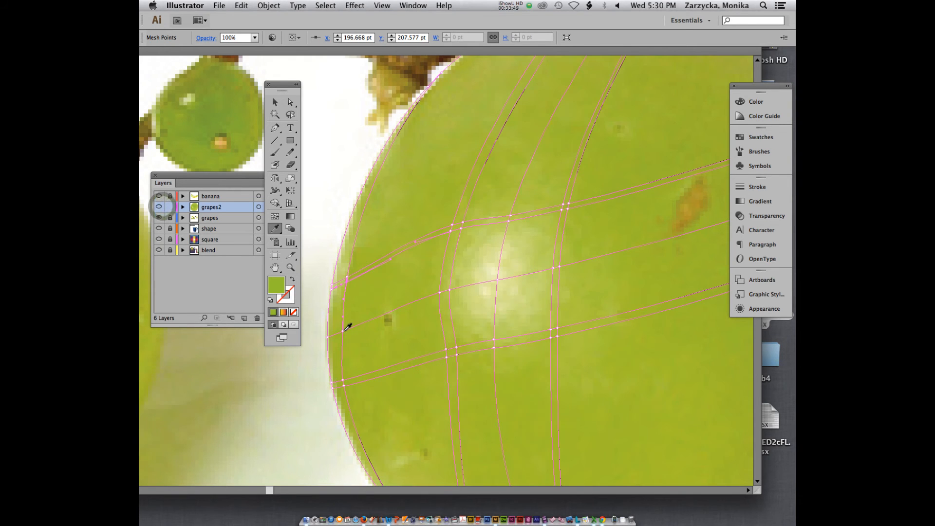
# Recolour the inner mesh point nearest the left outline on the middle horizontal mesh line with a new green sampled toward the edge.
pyautogui.press('a')
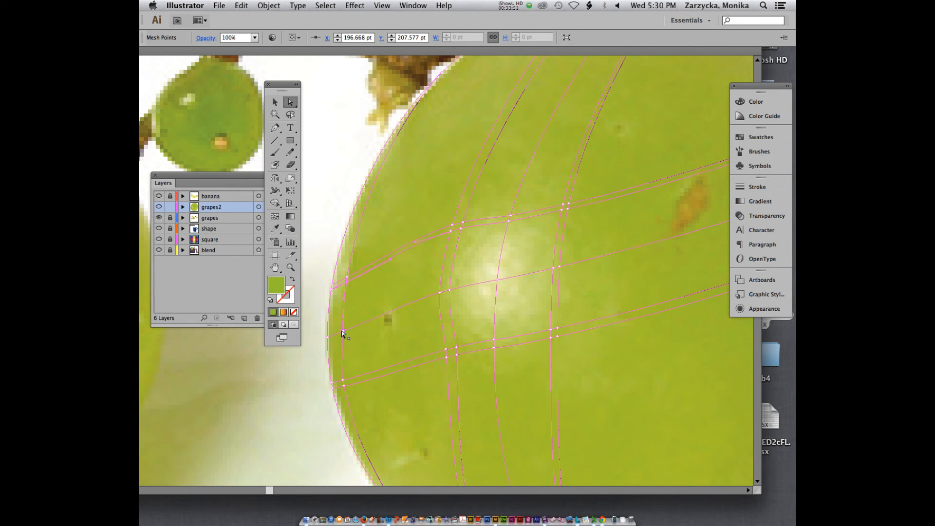
pyautogui.click(343, 332)
pyautogui.press('i')
pyautogui.click(341, 330)
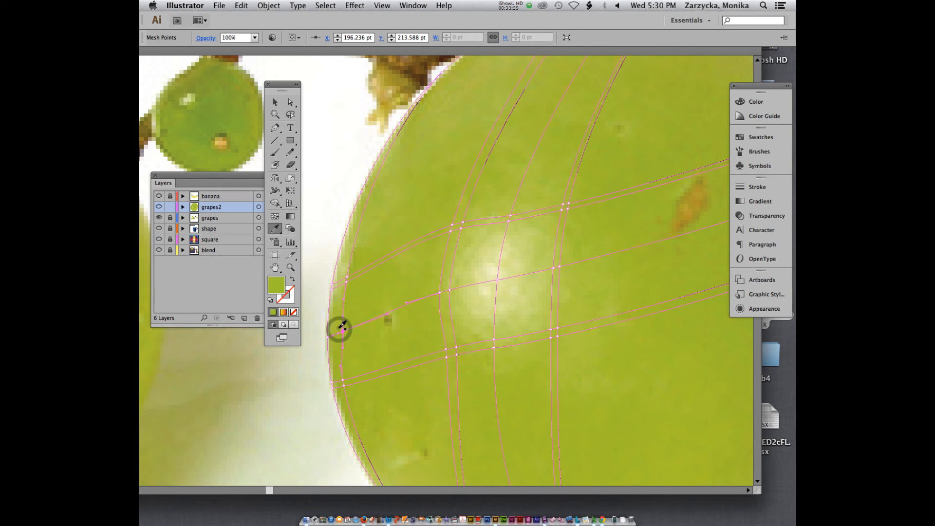
# Move the tools panel away from the grape so its left edge is unobstructed.
pyautogui.scroll(-4, 342, 327)
pyautogui.scroll(-6, 342, 325)
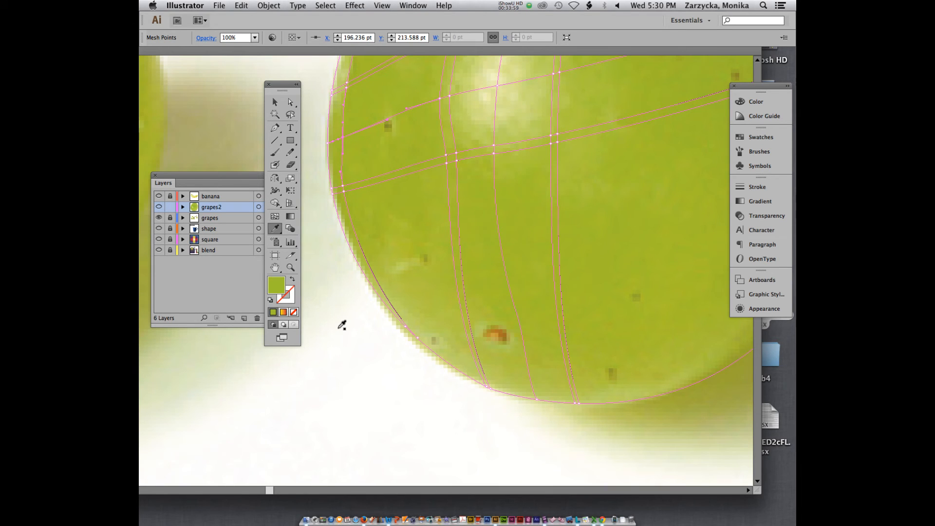
pyautogui.press('super+minus')
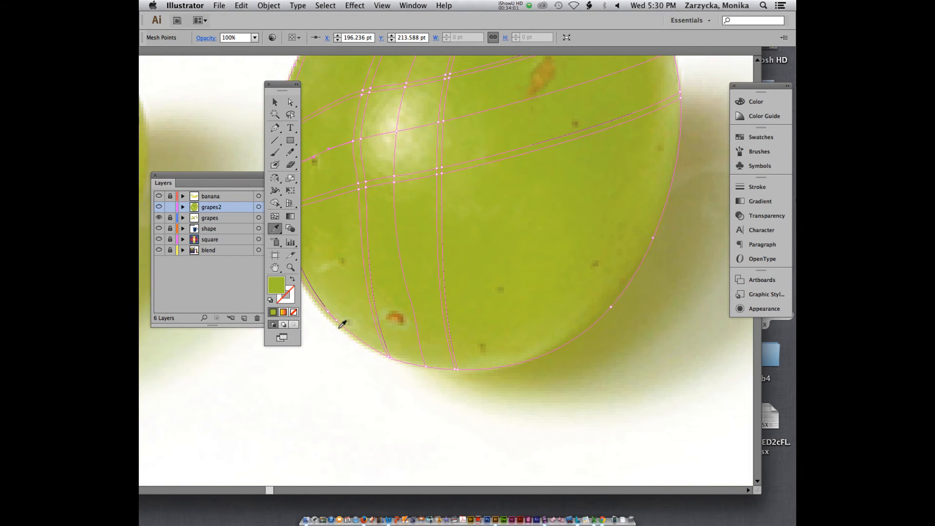
pyautogui.scroll(8, 318, 191)
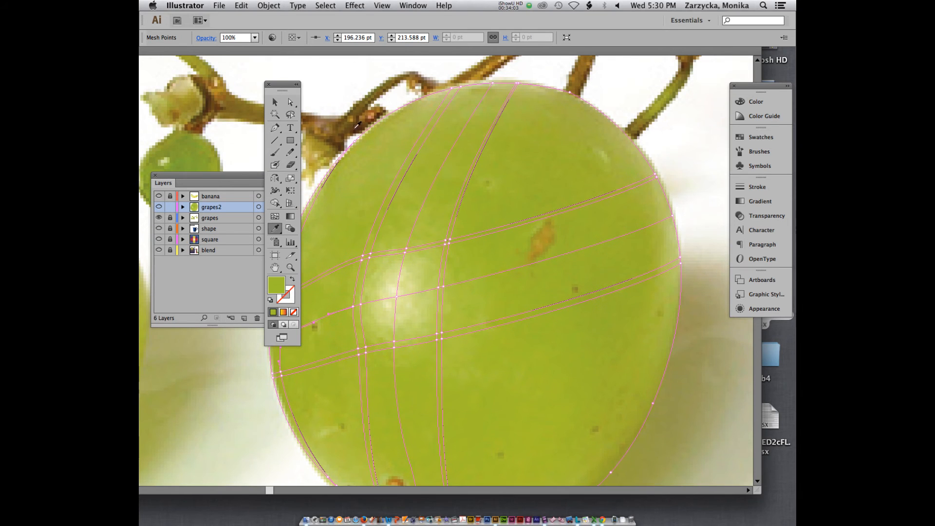
pyautogui.scroll(-5, 283, 366)
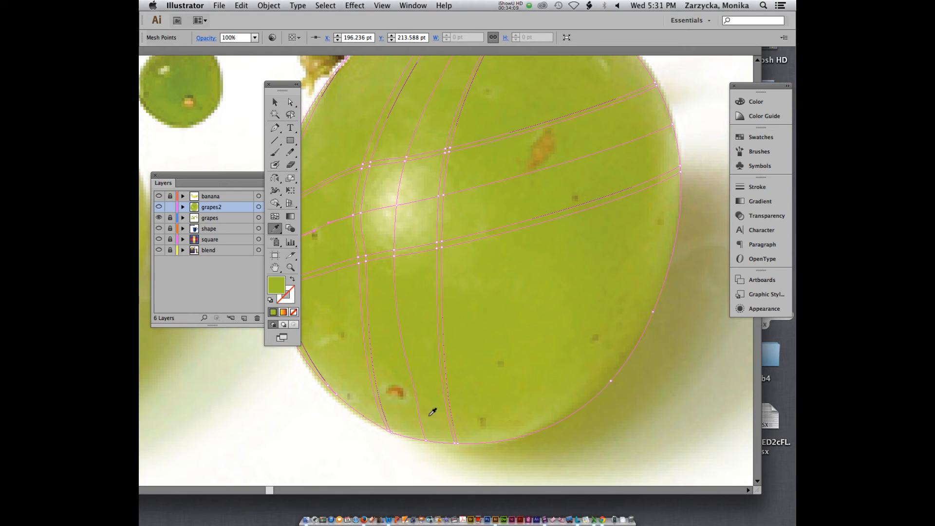
pyautogui.click(283, 88)
pyautogui.moveTo(281, 87); pyautogui.dragTo(238, 172)
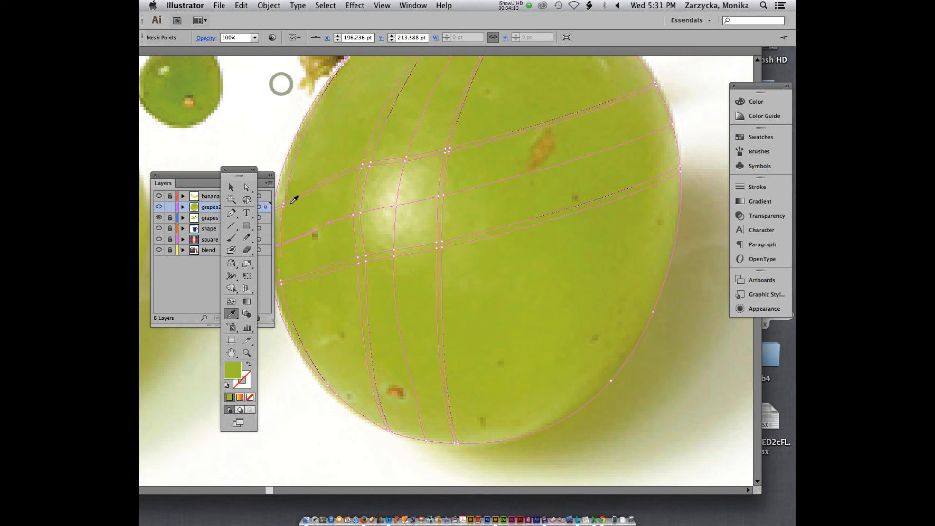
# Add a mesh line just inside the grape's bottom outline with the Mesh tool, starting from the lower-left edge.
pyautogui.click(229, 302)
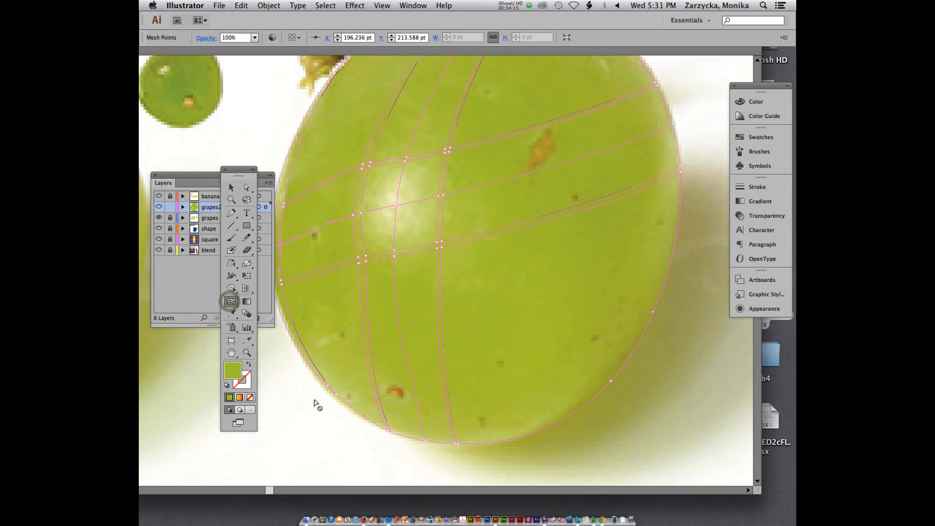
pyautogui.click(314, 372)
pyautogui.click(604, 388)
pyautogui.keyDown('alt'); pyautogui.click(605, 387); pyautogui.keyUp('alt')
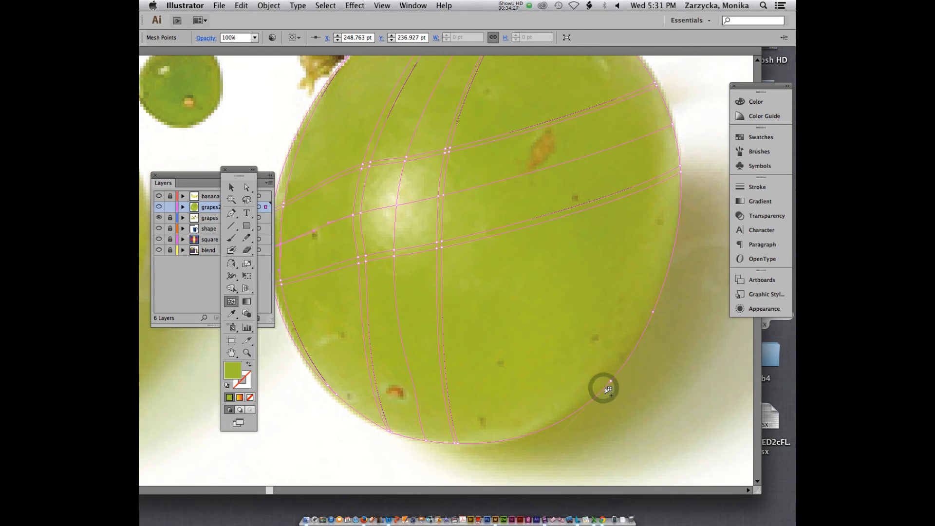
pyautogui.click(333, 391)
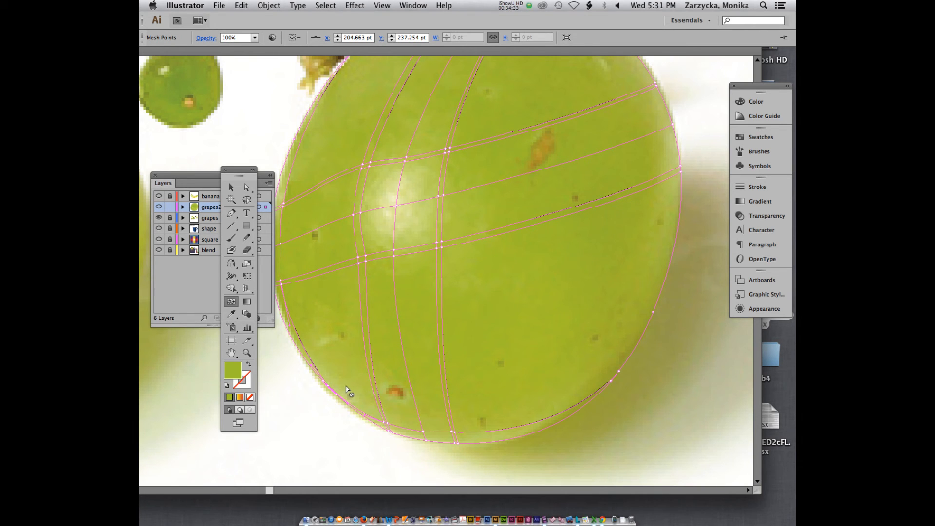
pyautogui.click(247, 187)
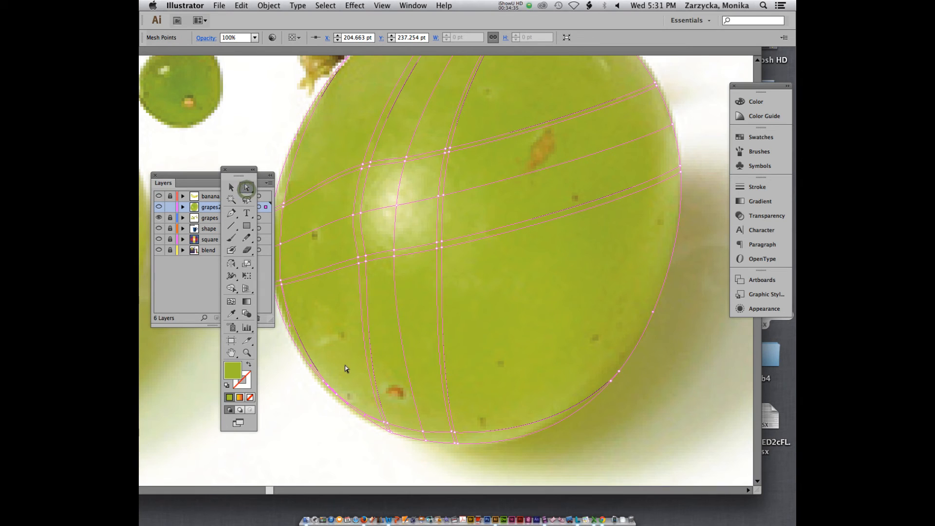
pyautogui.press('super+plus')
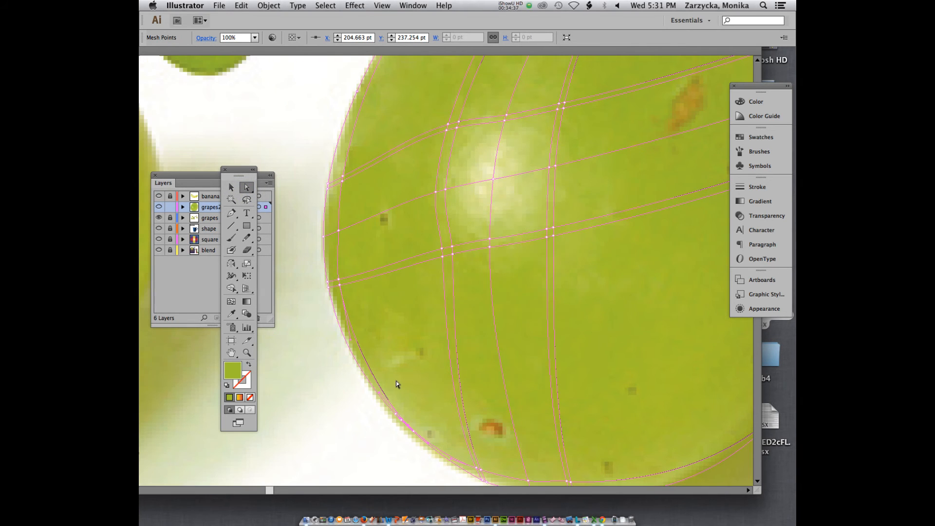
# Recolour the mesh point on the grape's lower-left edge, at the new bottom mesh line, with a light green sampled just inside the edge.
pyautogui.scroll(-2, 396, 381)
pyautogui.click(400, 379)
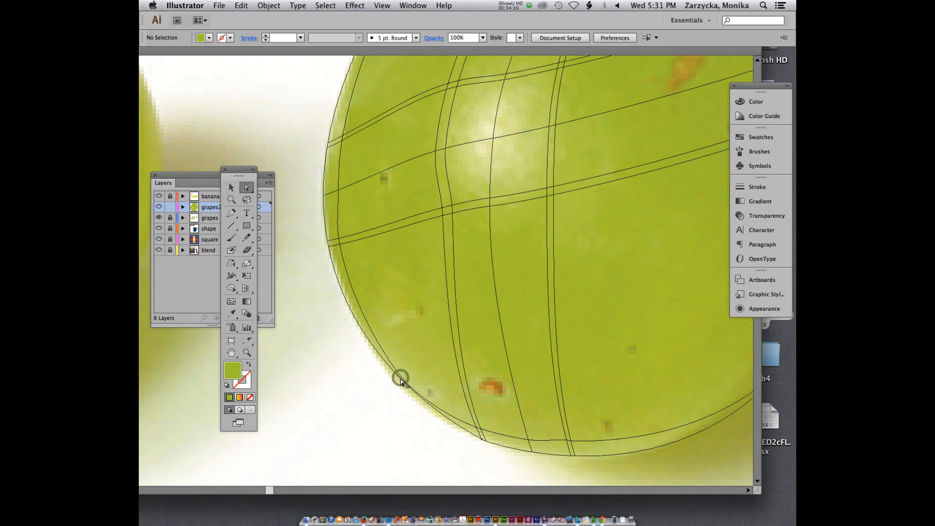
pyautogui.click(401, 378)
pyautogui.click(401, 379)
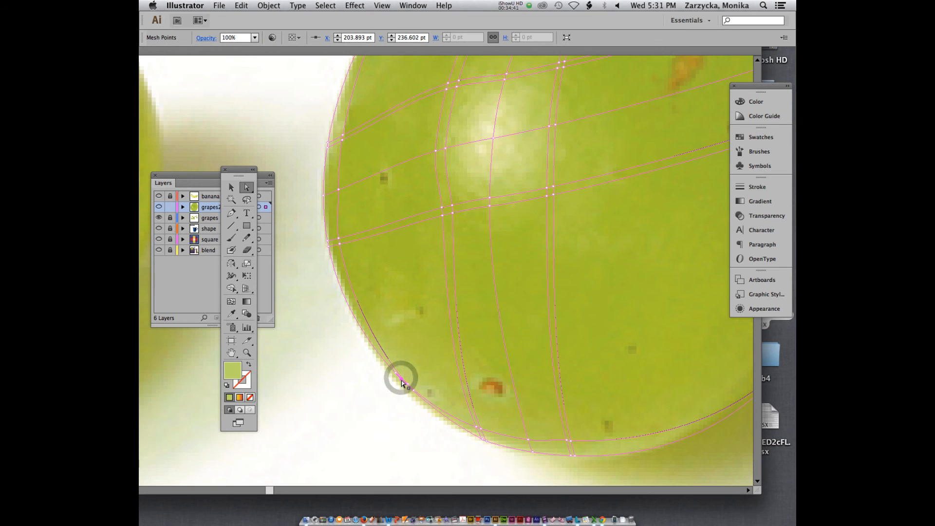
pyautogui.press('i')
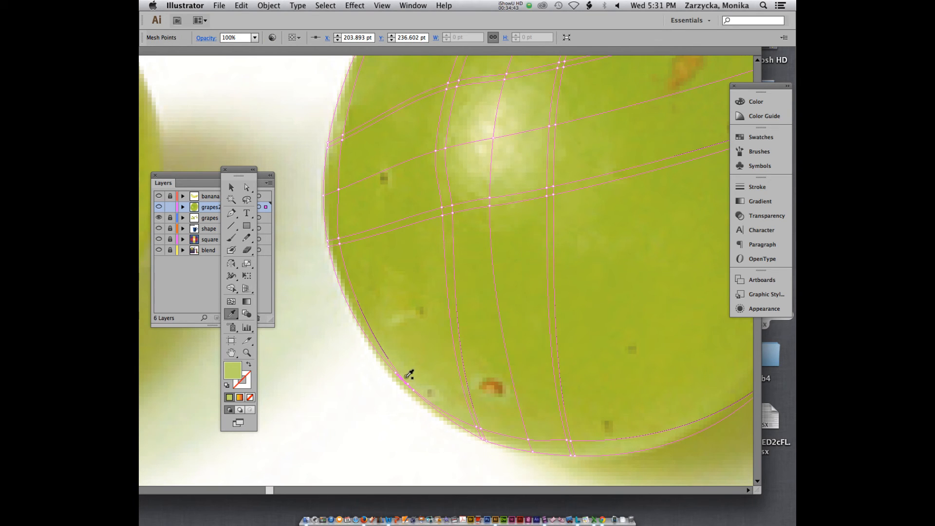
pyautogui.click(407, 377)
pyautogui.press('a')
# Recolour the lower-left mesh point of the crossing below and left of the highlight with a green sampled right beside it.
pyautogui.click(443, 215)
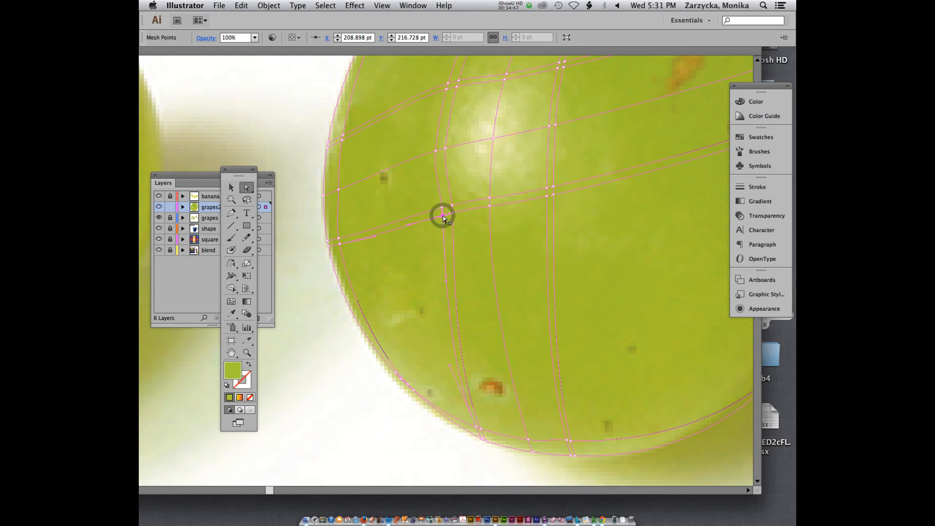
pyautogui.press('i')
pyautogui.click(441, 221)
pyautogui.press('a')
# Recolour the remaining clustered mesh points along the grape's lower-left edge with light greens sampled just inside the outline.
pyautogui.click(413, 391)
pyautogui.press('i')
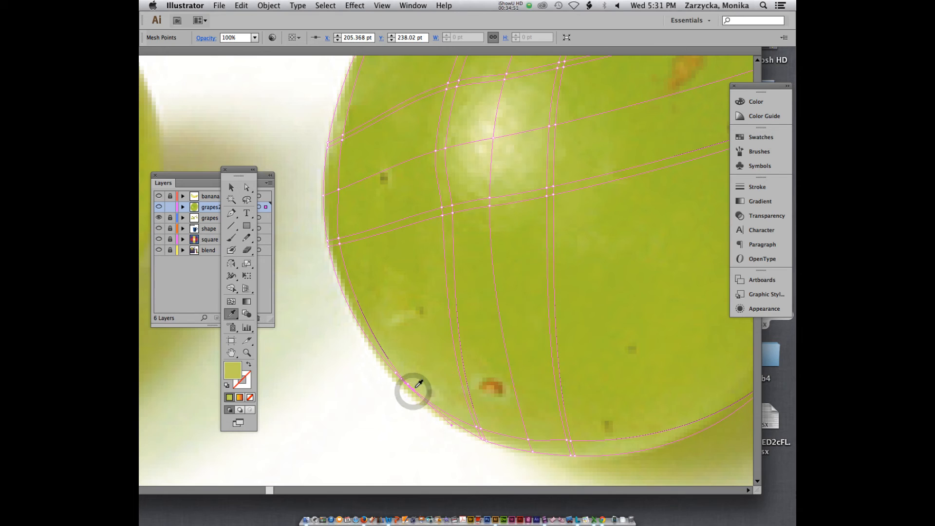
pyautogui.click(415, 387)
pyautogui.press('a')
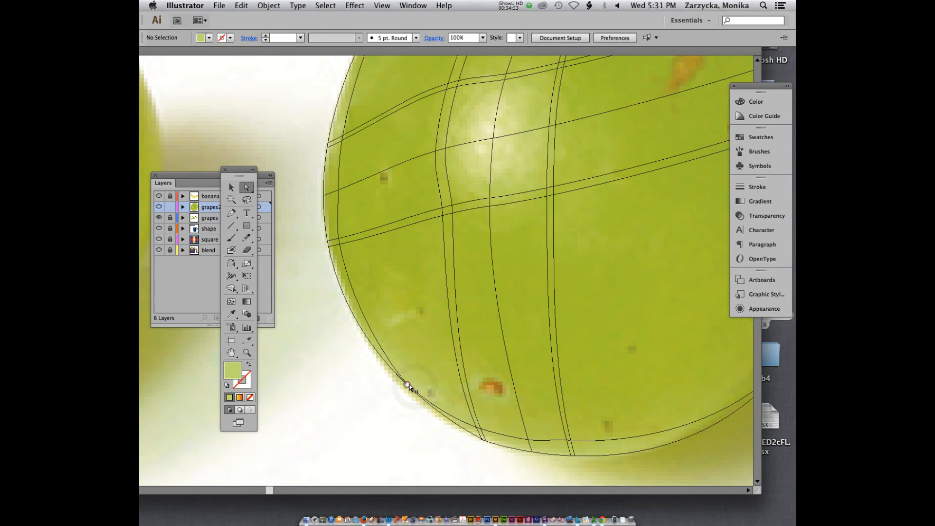
pyautogui.click(409, 384)
pyautogui.press('i')
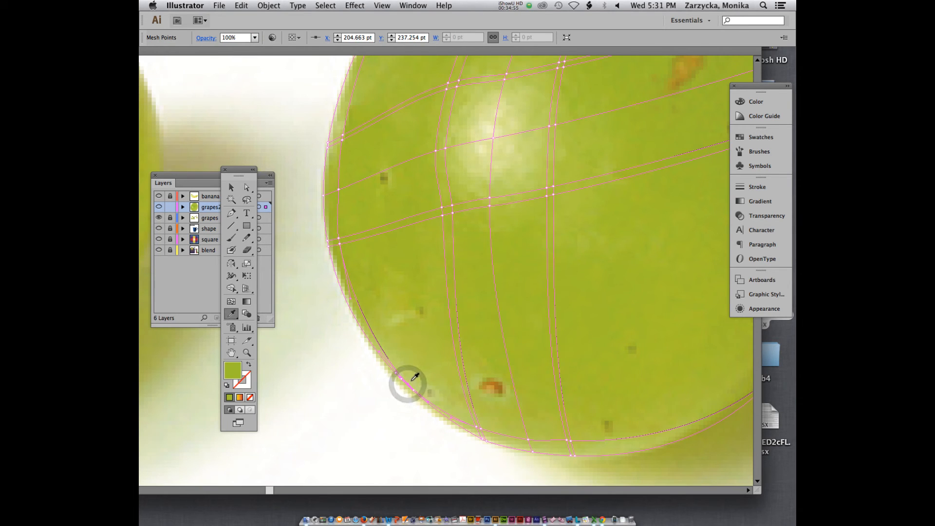
pyautogui.click(411, 380)
pyautogui.press('a')
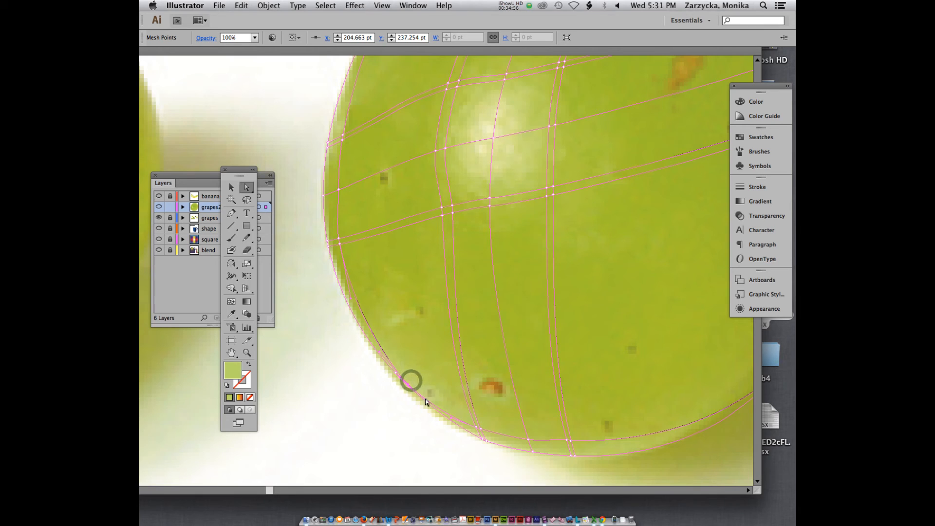
pyautogui.click(396, 373)
pyautogui.press('i')
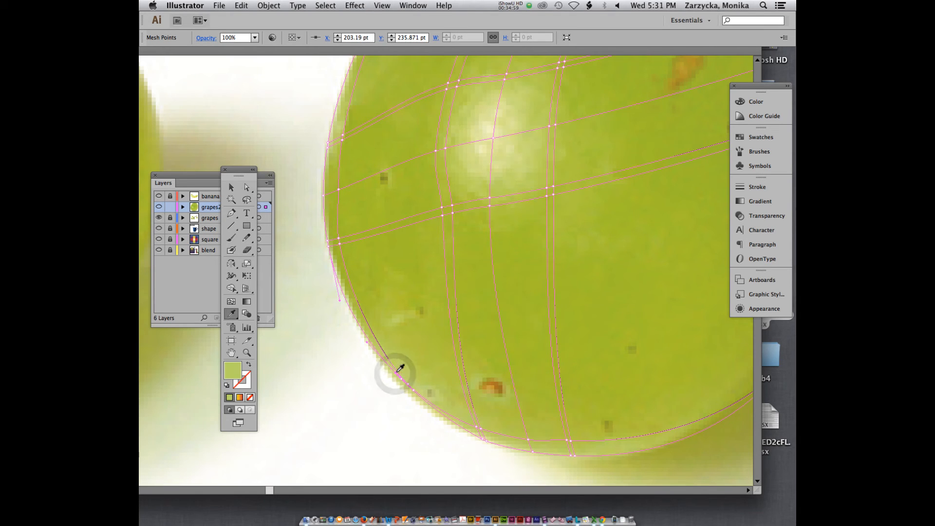
pyautogui.press('a')
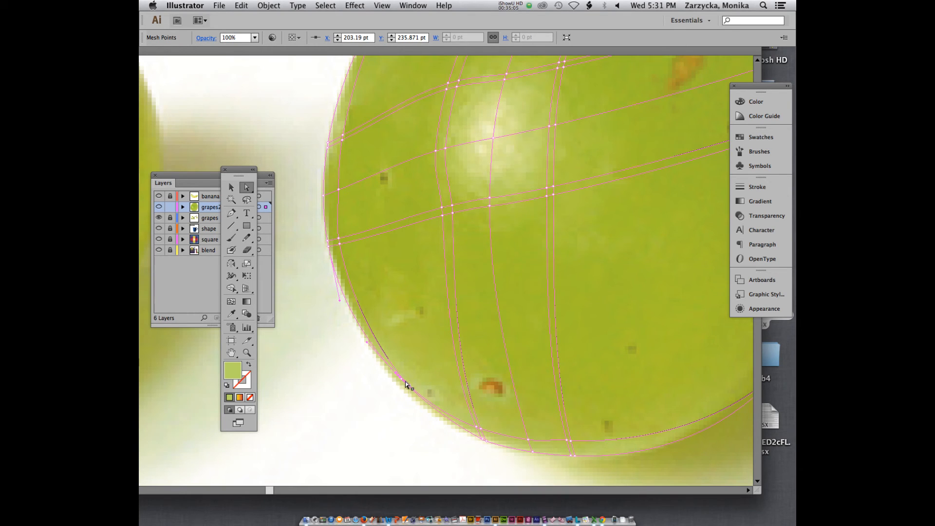
# Recolour the two outline mesh points at the bottom ends of the left pair of vertical mesh lines with sampled light greens.
pyautogui.click(481, 441)
pyautogui.press('i')
pyautogui.click(473, 431)
pyautogui.press('a')
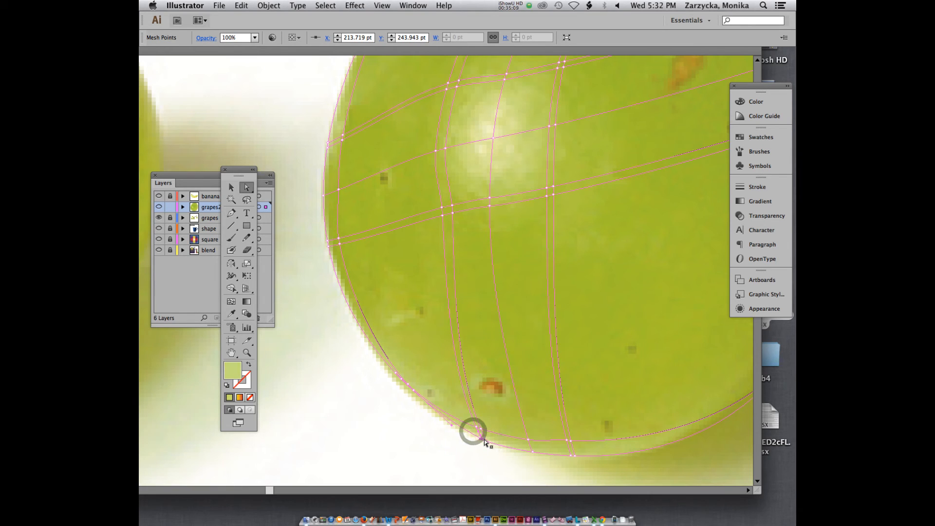
pyautogui.click(486, 441)
pyautogui.press('i')
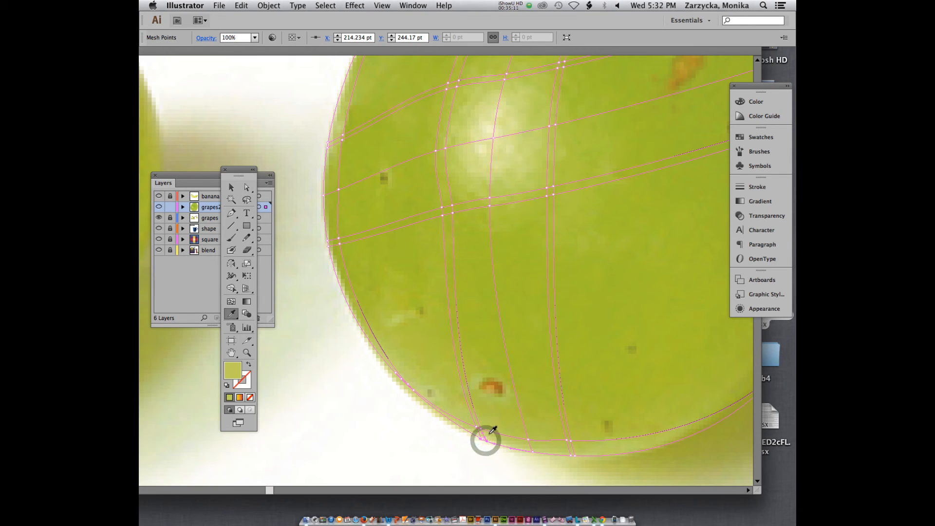
pyautogui.click(489, 435)
pyautogui.press('a')
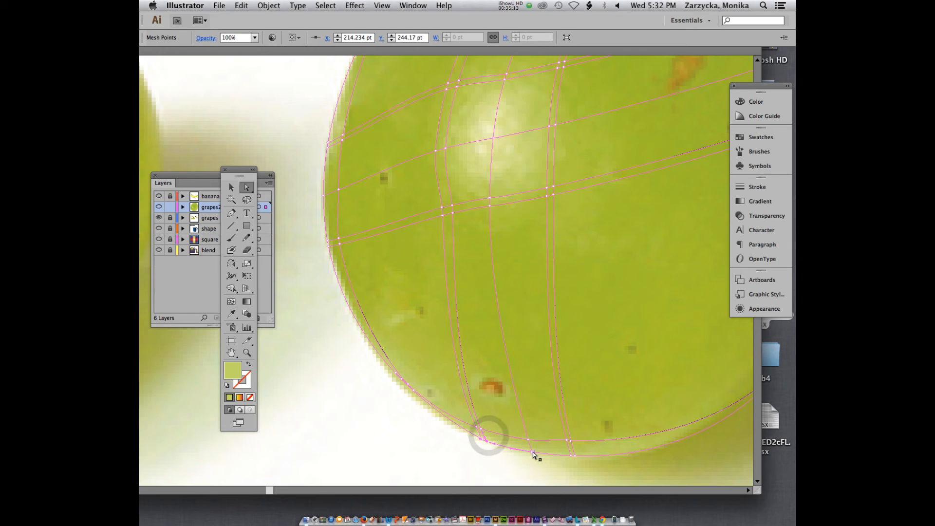
# Recolour the outline mesh point at the bottom end of the middle vertical mesh line with a light green sampled beside it.
pyautogui.click(533, 452)
pyautogui.press('i')
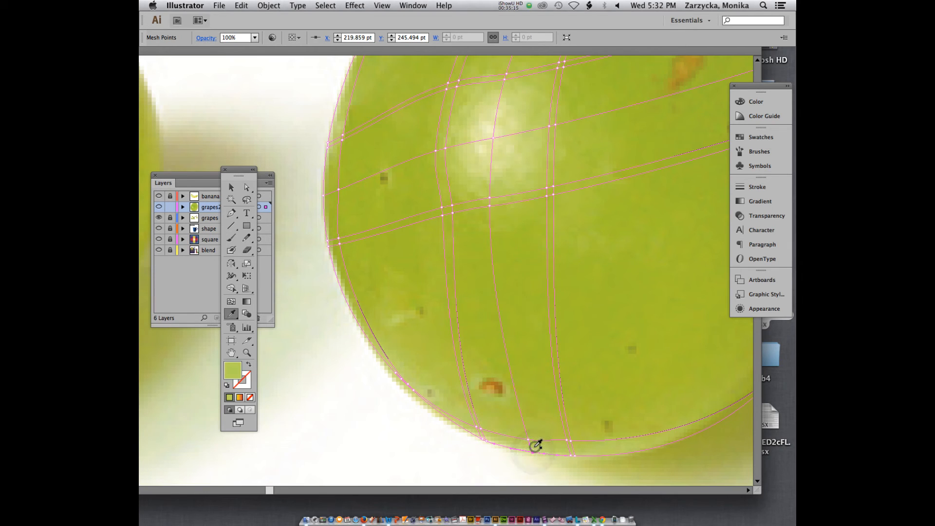
pyautogui.click(530, 451)
pyautogui.press('a')
pyautogui.press('i')
pyautogui.click(525, 448)
pyautogui.press('a')
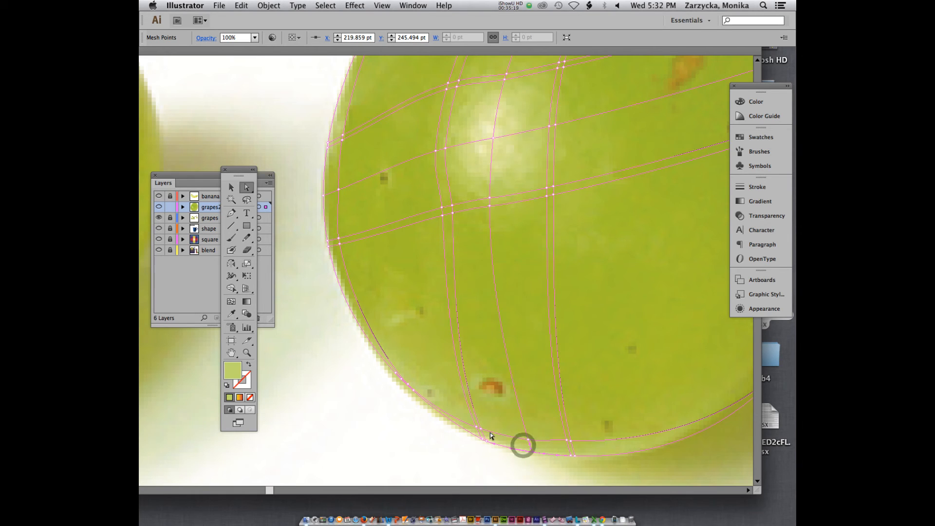
# Recolour the points where the inner bottom mesh line meets the leftmost and middle vertical lines with greens sampled just above them.
pyautogui.click(477, 427)
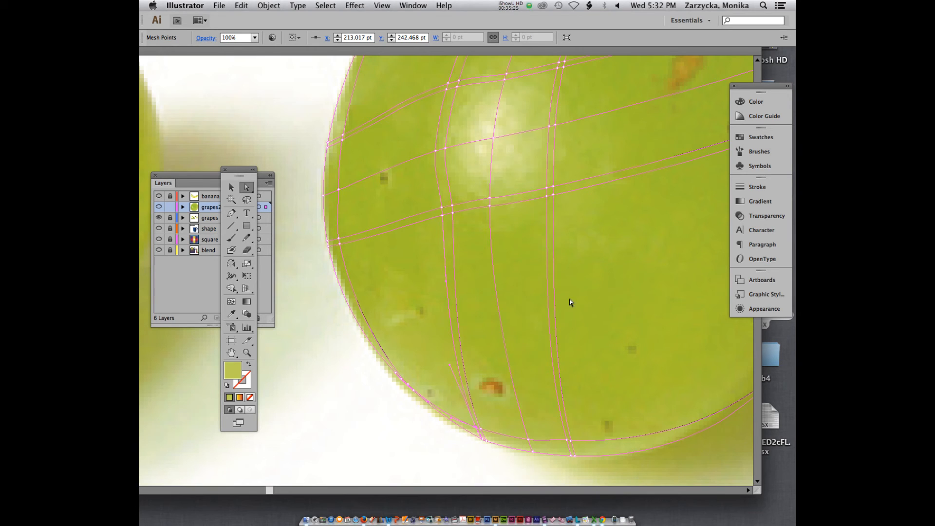
pyautogui.press('i')
pyautogui.click(471, 421)
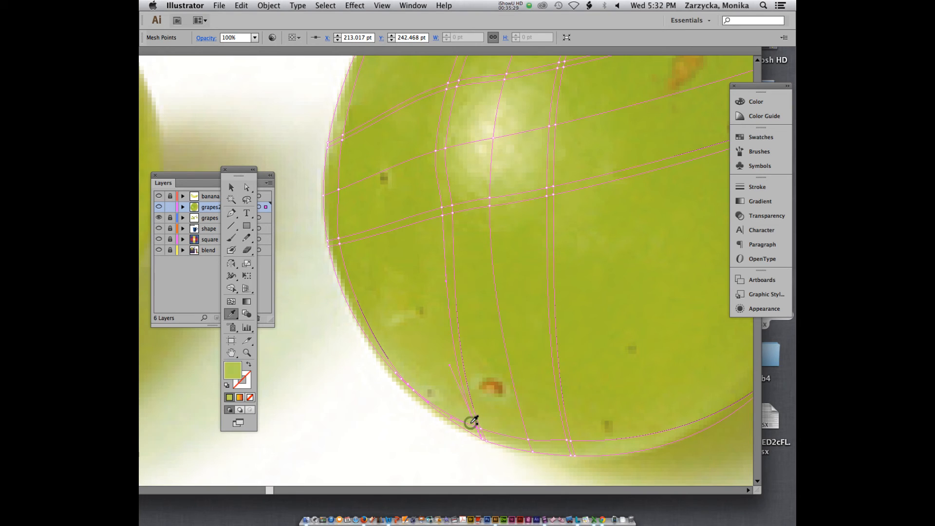
pyautogui.press('a')
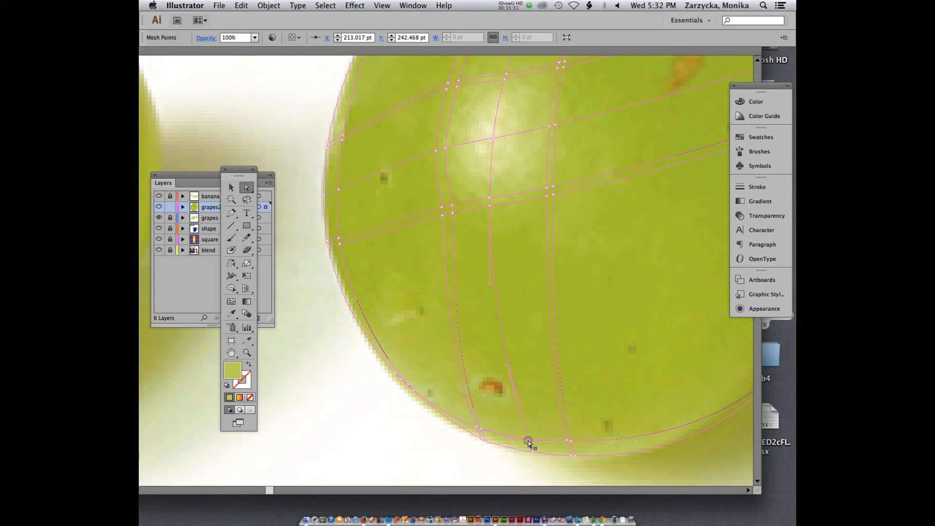
pyautogui.click(528, 440)
pyautogui.press('i')
pyautogui.click(529, 434)
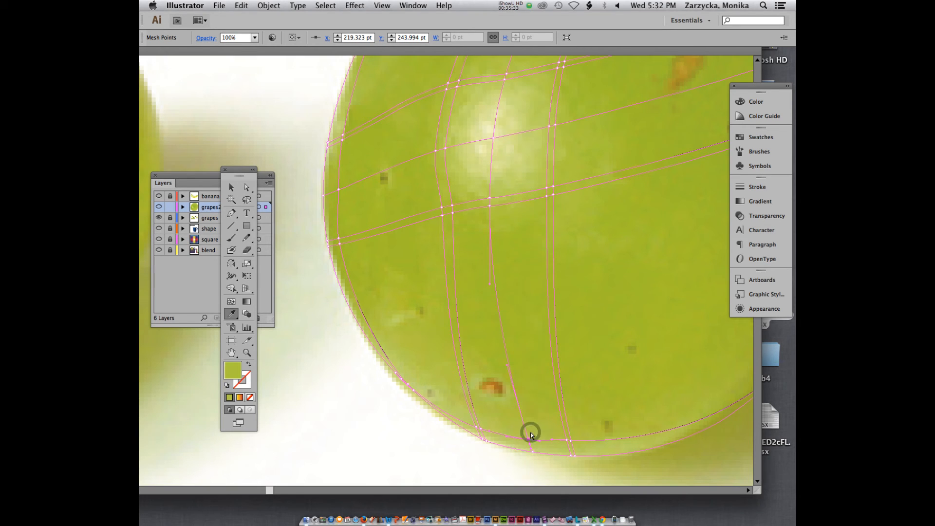
pyautogui.press('a')
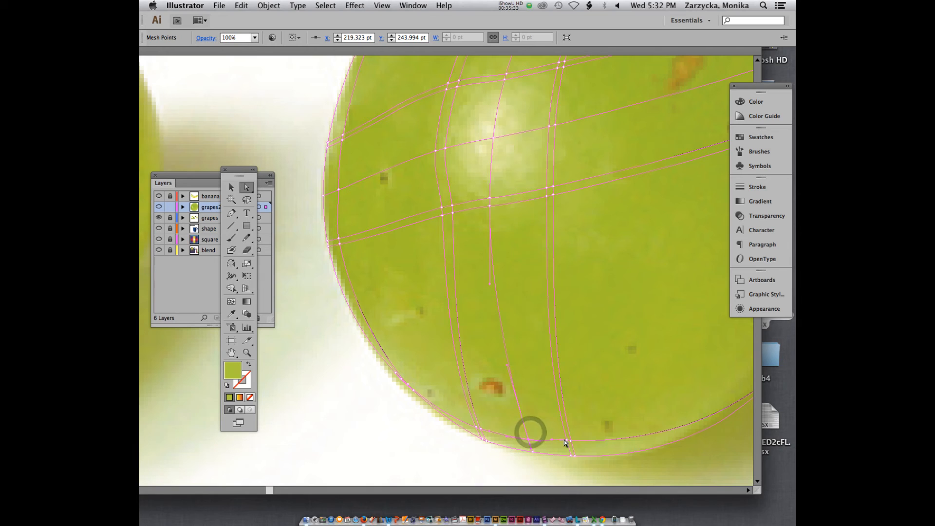
# Resample a light green from the grape's rim for the outline mesh point at the base of the middle vertical line.
pyautogui.click(532, 452)
pyautogui.press('i')
pyautogui.click(536, 449)
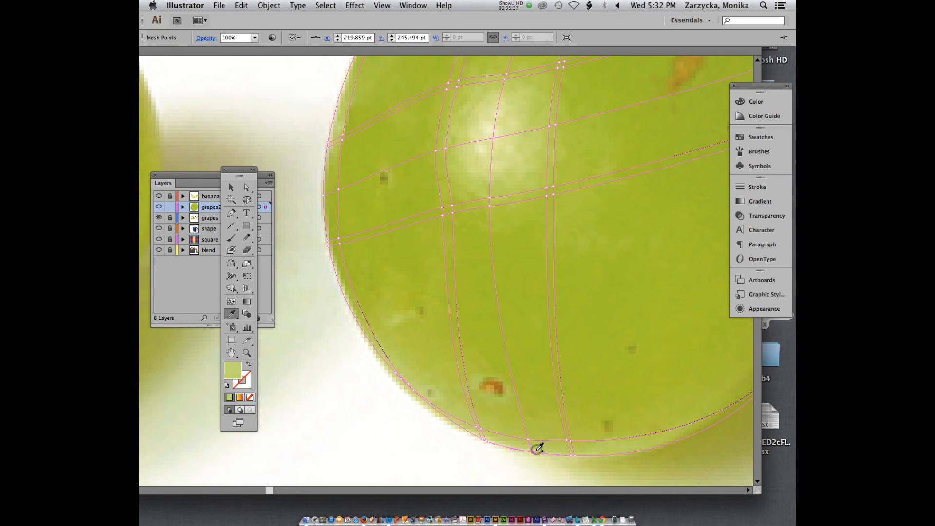
pyautogui.press('a')
# Recolour the two outline mesh points at the bottom ends of the right pair of vertical mesh lines with greens sampled from the rim.
pyautogui.click(569, 455)
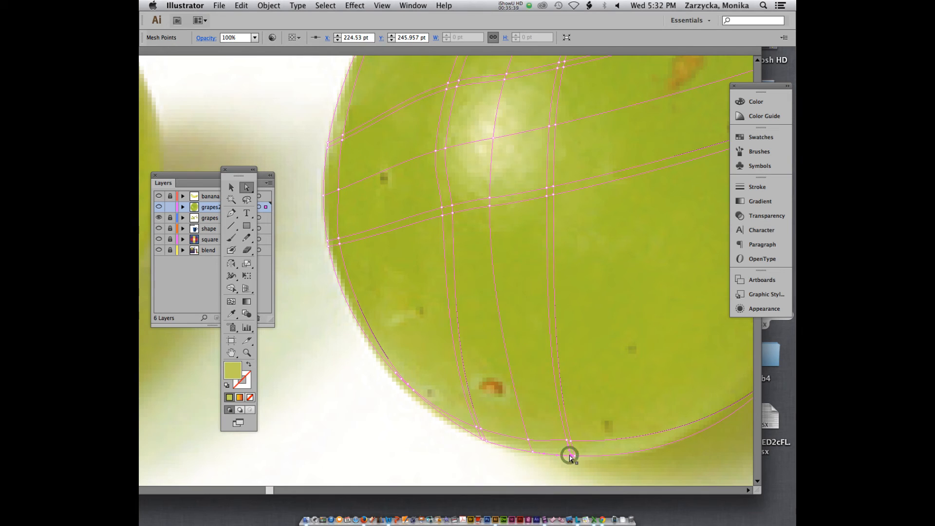
pyautogui.press('i')
pyautogui.click(563, 451)
pyautogui.press('a')
pyautogui.click(575, 456)
pyautogui.press('i')
pyautogui.click(580, 448)
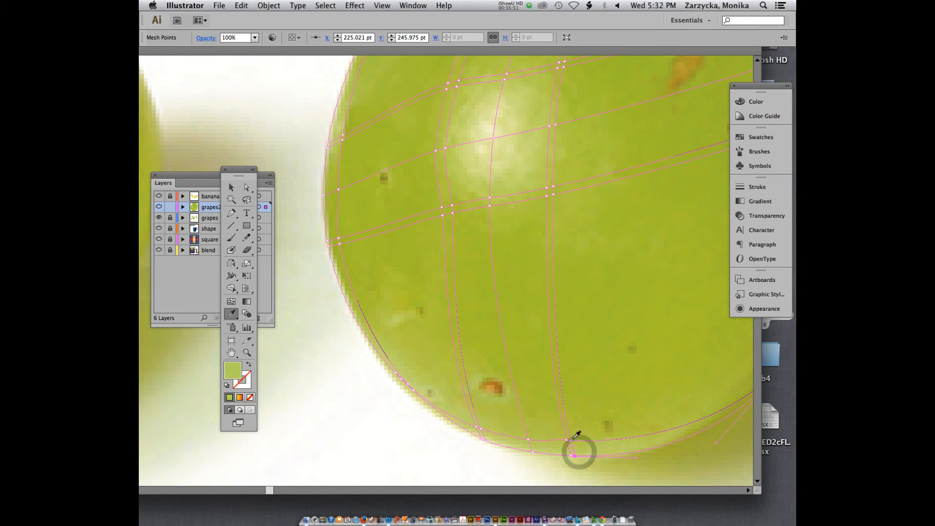
pyautogui.press('a')
# Recolour the two points where the inner bottom mesh line meets the right pair of vertical lines with greens sampled just above them.
pyautogui.click(568, 440)
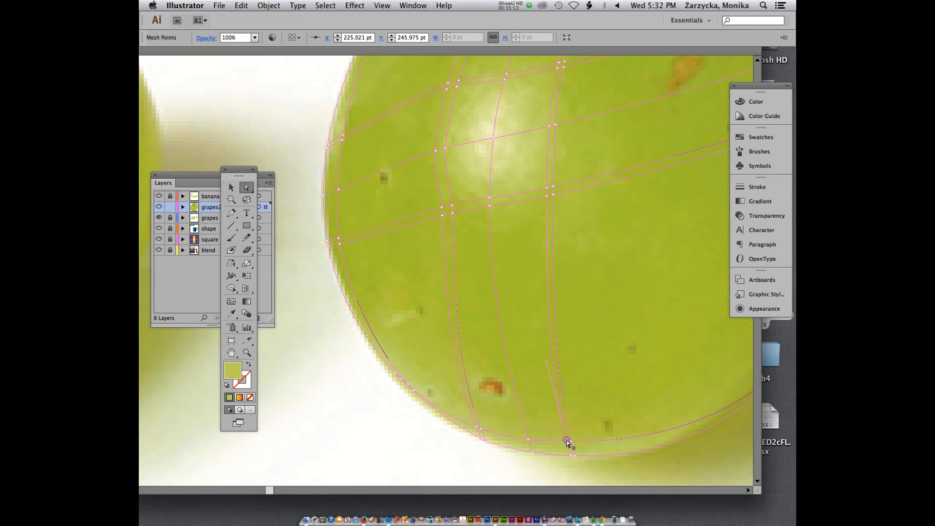
pyautogui.press('i')
pyautogui.click(560, 435)
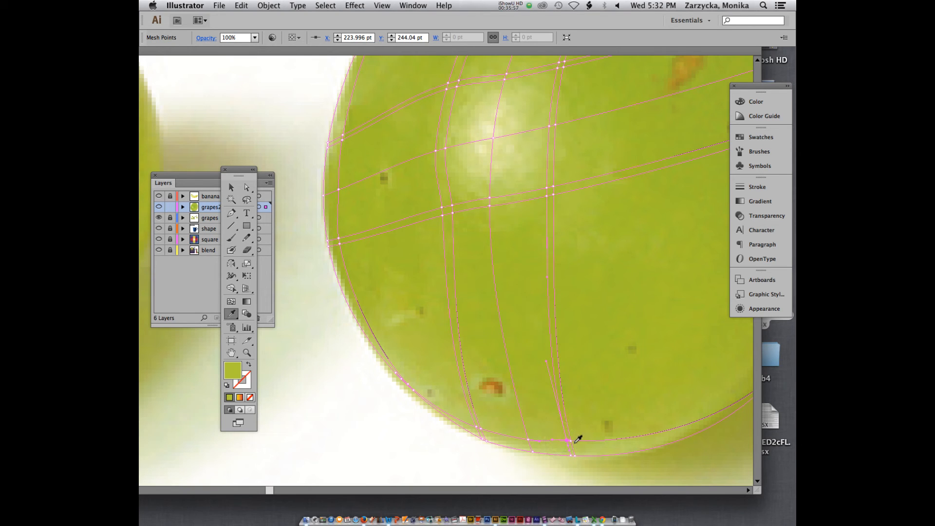
pyautogui.press('a')
pyautogui.click(571, 443)
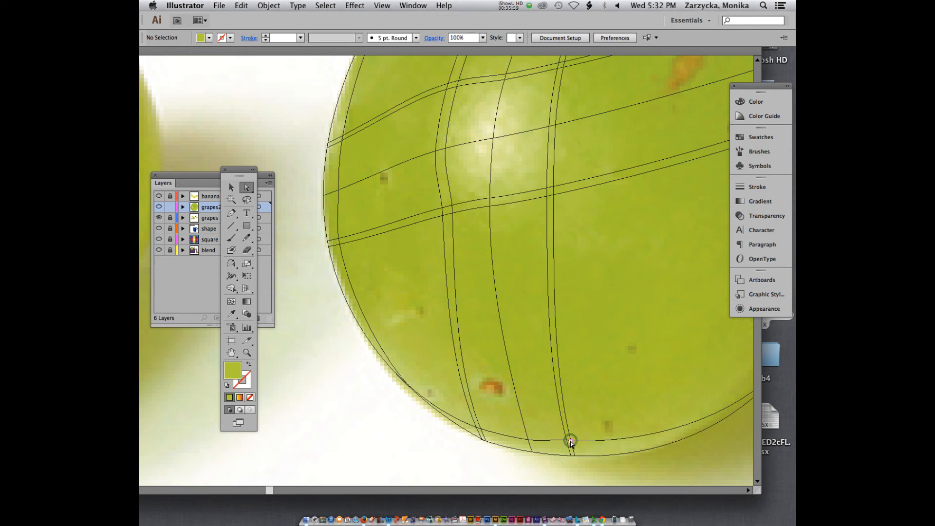
pyautogui.press('i')
pyautogui.press('a')
pyautogui.click(571, 443)
pyautogui.press('i')
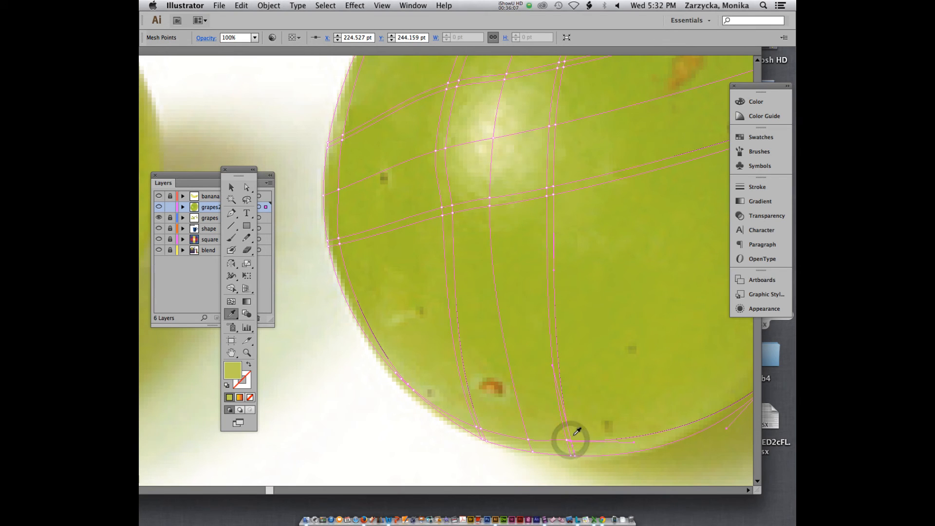
pyautogui.click(573, 435)
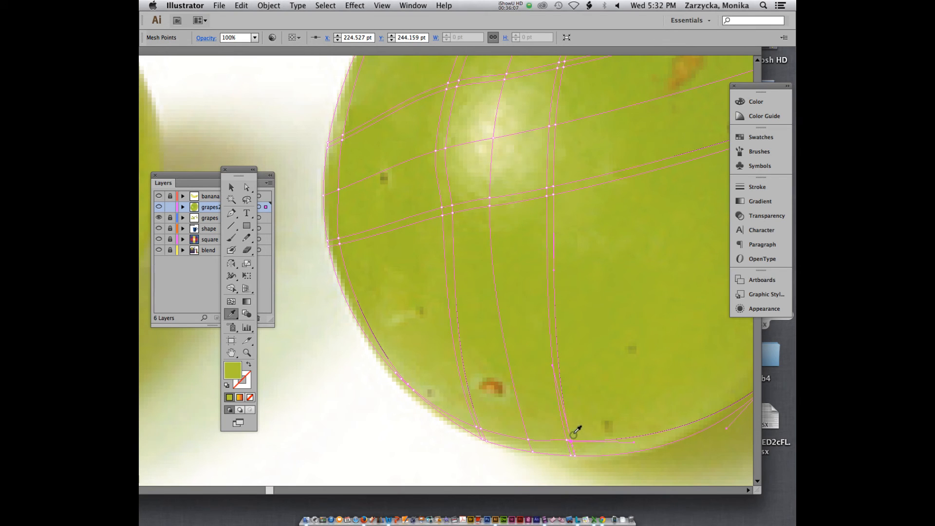
# Check the recoloured bottom mesh points in the grapes2 layer's colour preview, and return the layer to outline view.
pyautogui.click(159, 207)
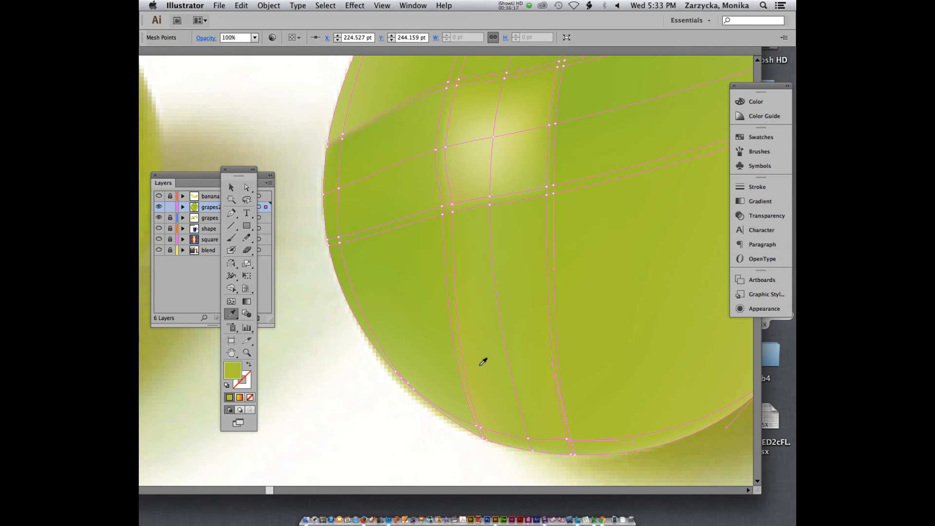
pyautogui.click(160, 206)
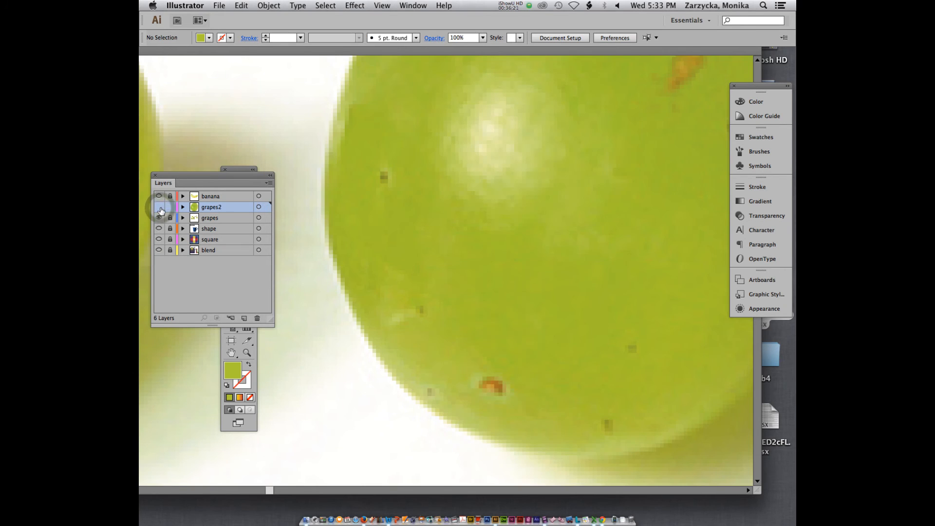
pyautogui.keyDown('super'); pyautogui.click(159, 207); pyautogui.keyUp('super')
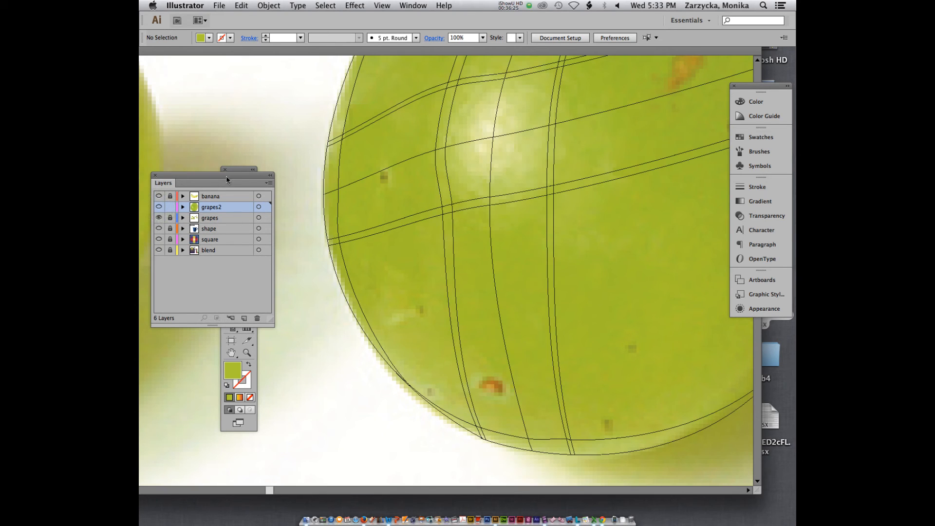
# Separate the overlapping Layers and tools panels, and select the lower-left mesh point of the crossing below and left of the highlight.
pyautogui.moveTo(242, 174); pyautogui.dragTo(250, 126)
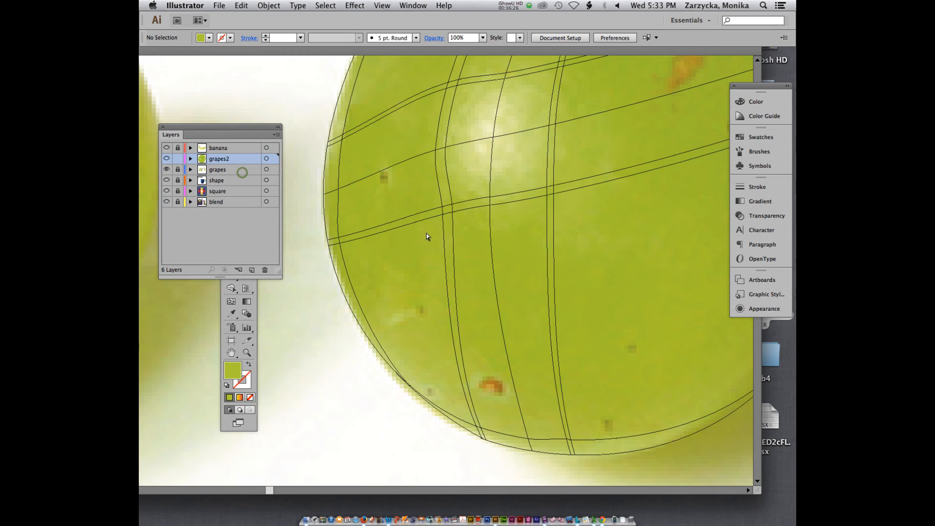
pyautogui.click(443, 215)
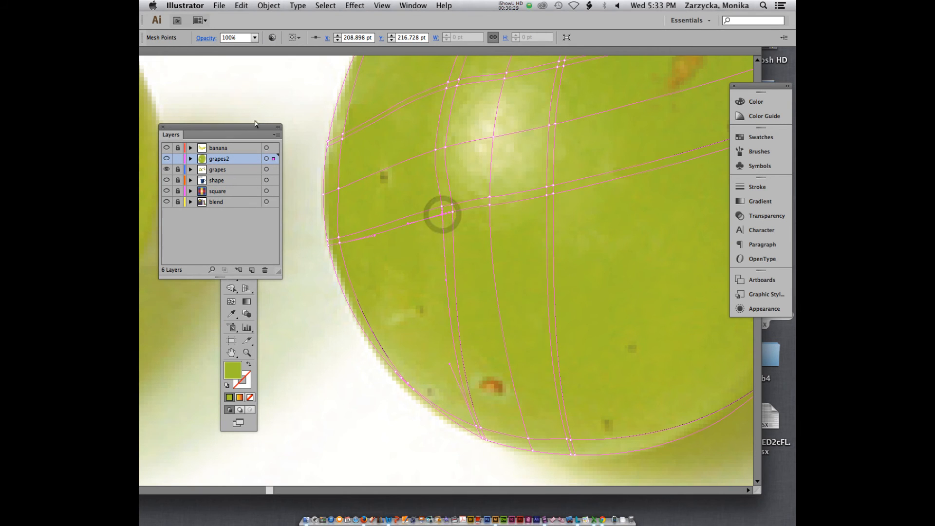
pyautogui.moveTo(254, 124); pyautogui.dragTo(205, 81)
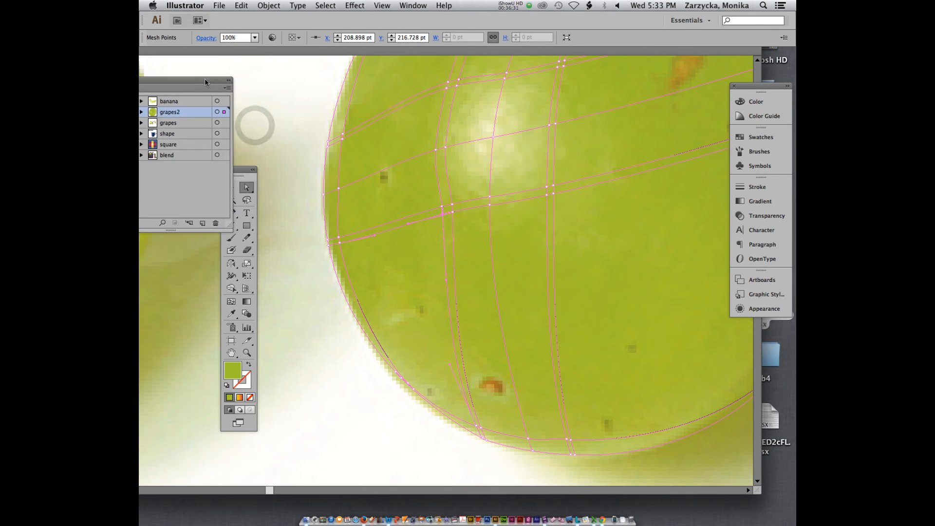
pyautogui.moveTo(239, 171); pyautogui.dragTo(259, 166)
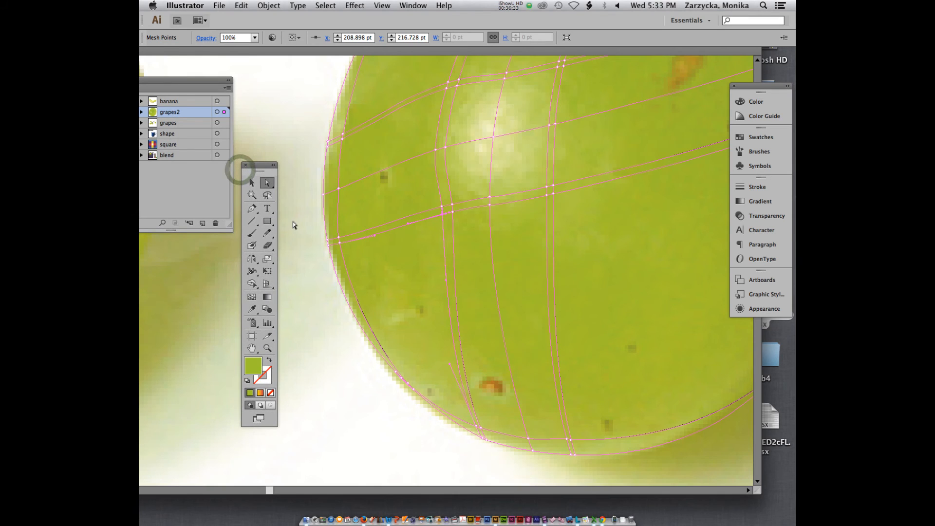
# Recolour the selected crossing below and left of the highlight and the lowest crossing near the left rim with greens sampled from the photo.
pyautogui.click(252, 309)
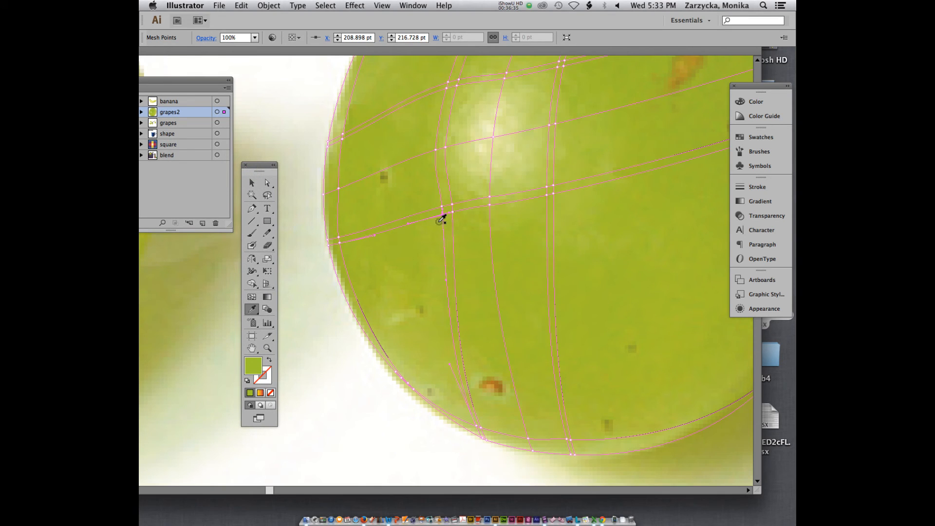
pyautogui.press('a')
pyautogui.click(340, 243)
pyautogui.press('i')
# Recolour the inner bottom point of the left vertical pair and the lower centre-line crossing beneath the highlight with greens sampled beside them.
pyautogui.press('a')
pyautogui.click(476, 426)
pyautogui.press('i')
pyautogui.press('a')
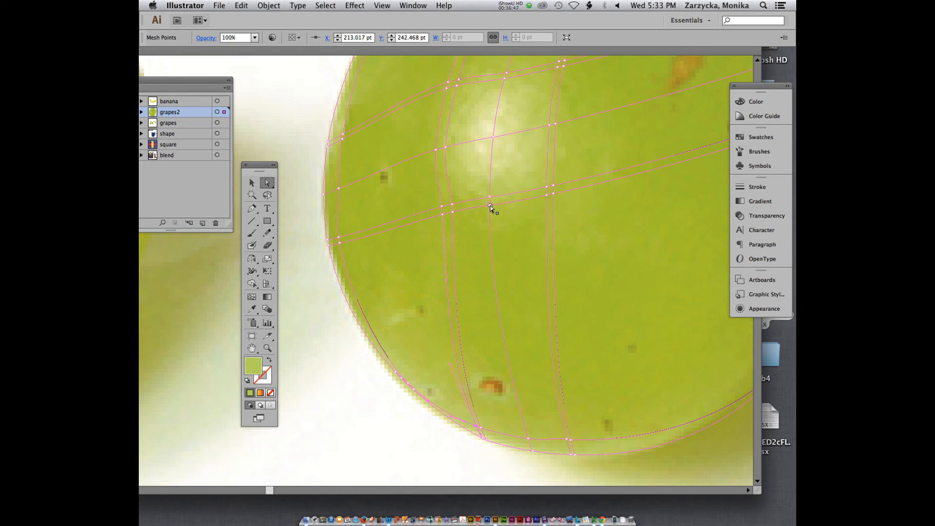
pyautogui.click(490, 205)
pyautogui.press('i')
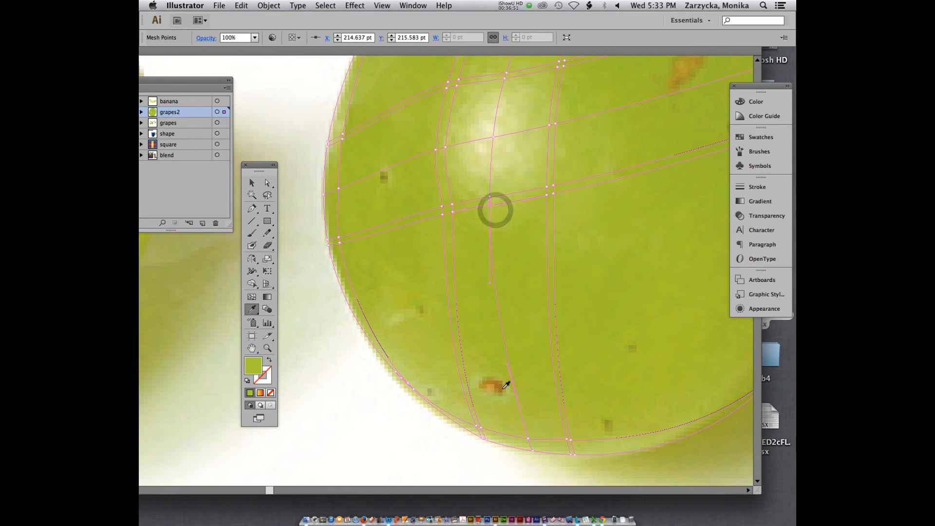
# Add a vertical mesh line inside the grape's right edge, starting on the lower-right rim at about X 247.5, Y 237.5 pt.
pyautogui.press('super+minus')
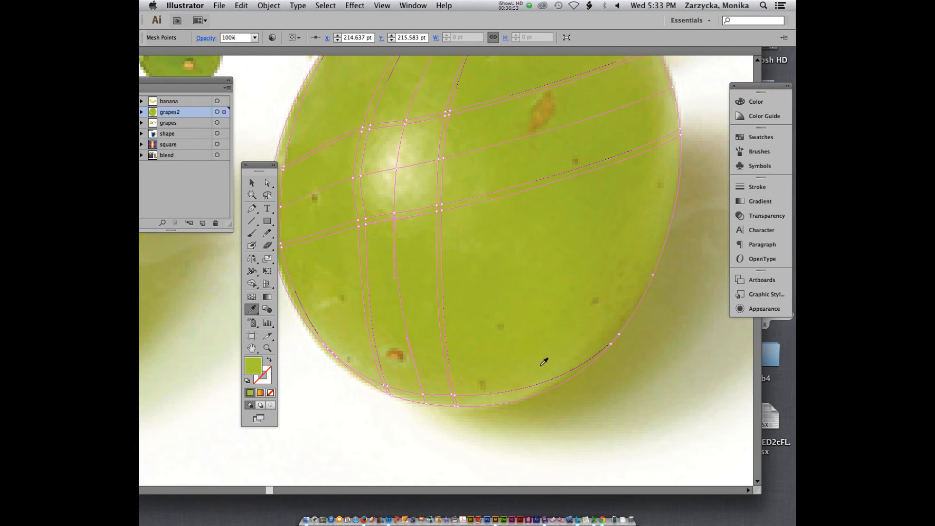
pyautogui.scroll(3, 545, 361)
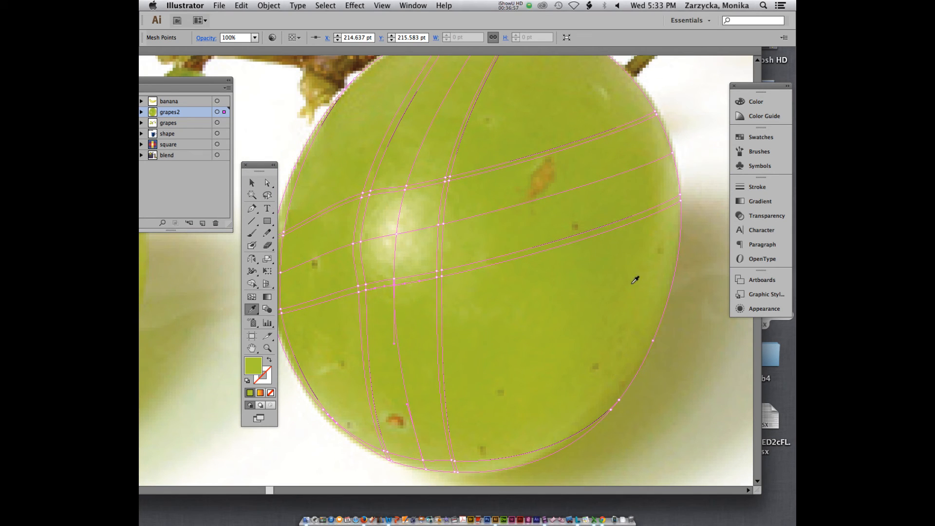
pyautogui.scroll(1, 638, 128)
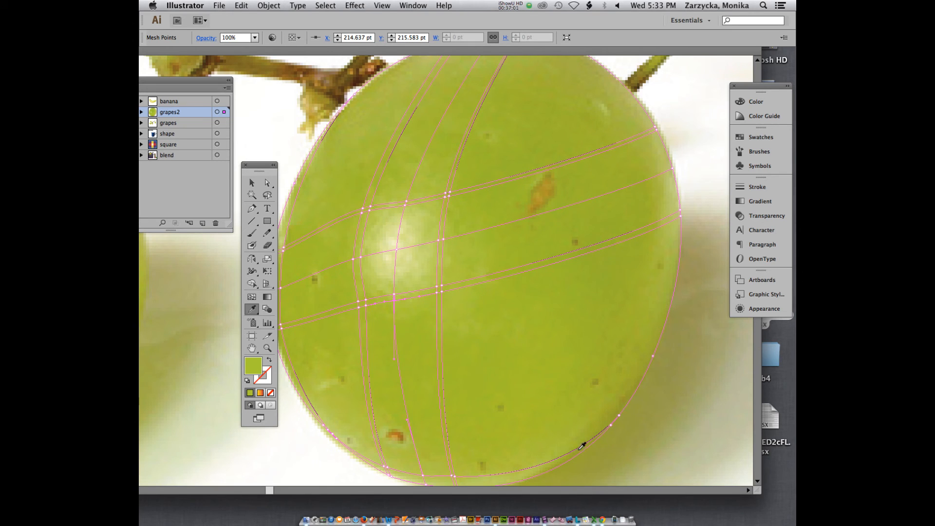
pyautogui.click(251, 296)
pyautogui.click(567, 454)
pyautogui.click(586, 443)
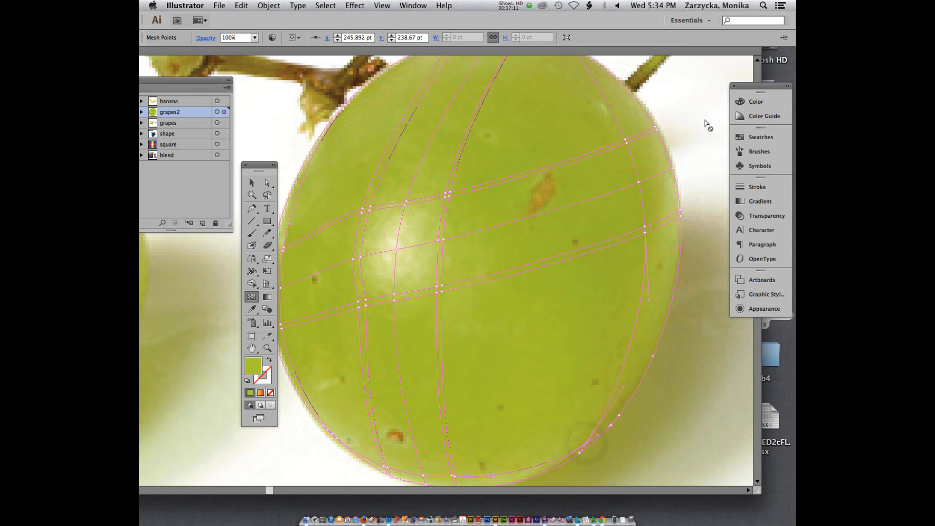
pyautogui.press('super+z')
pyautogui.click(596, 436)
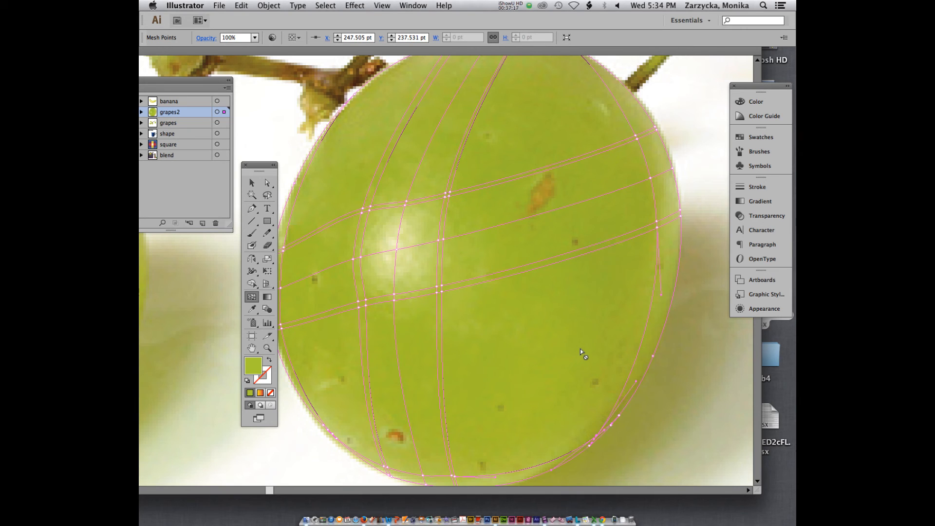
# Recolour the outline mesh point at the top end of the leftmost line of the left vertical pair with a green sampled just inside the rim.
pyautogui.scroll(3, 581, 349)
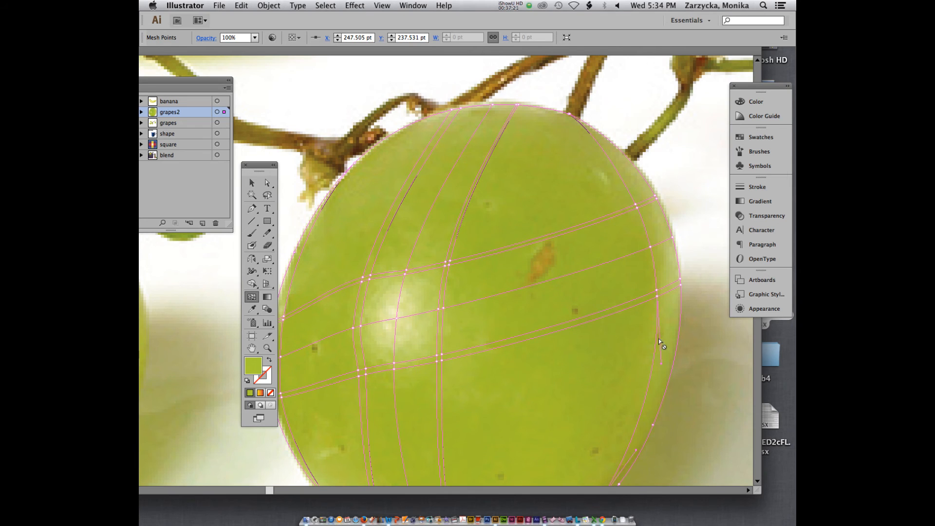
pyautogui.scroll(-1, 666, 269)
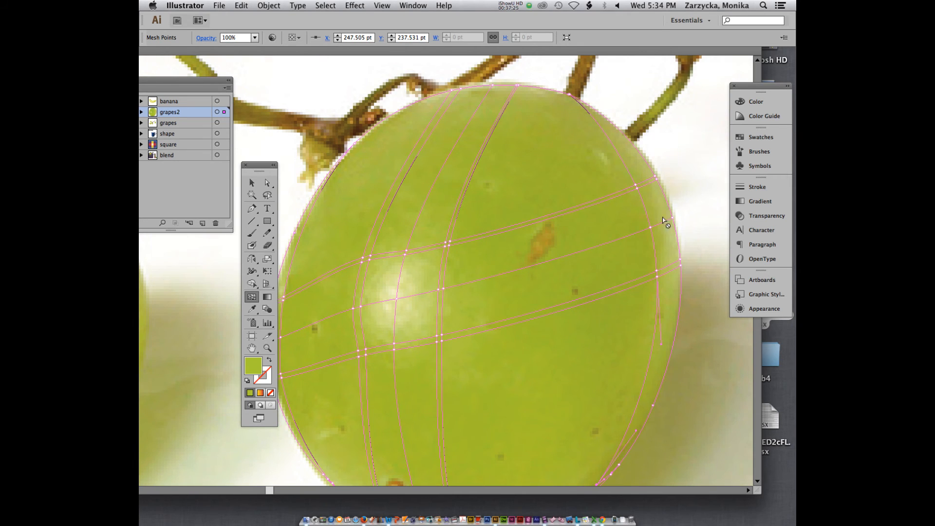
pyautogui.scroll(-3, 665, 224)
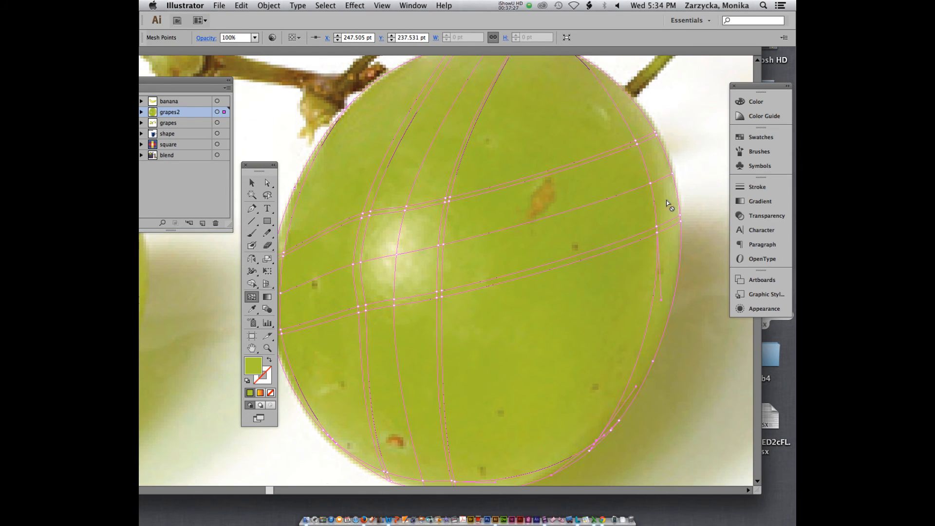
pyautogui.scroll(4, 664, 183)
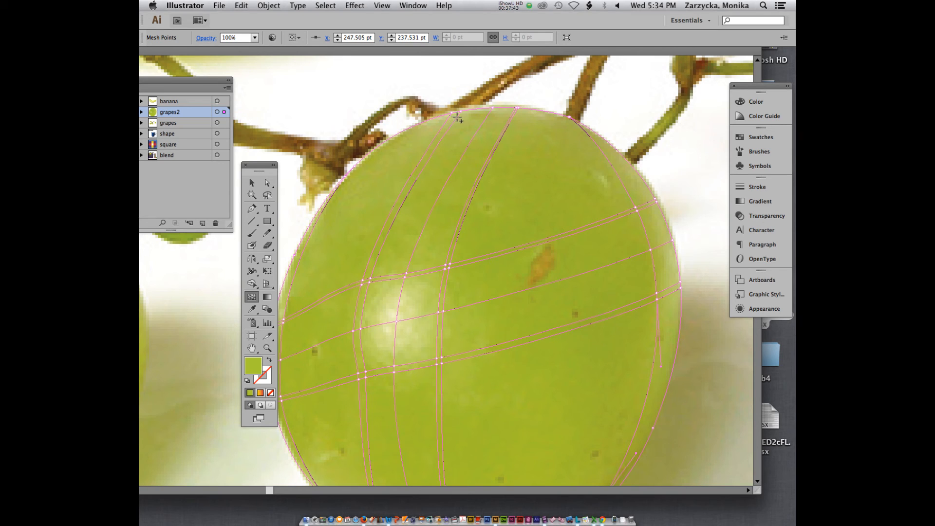
pyautogui.press('a')
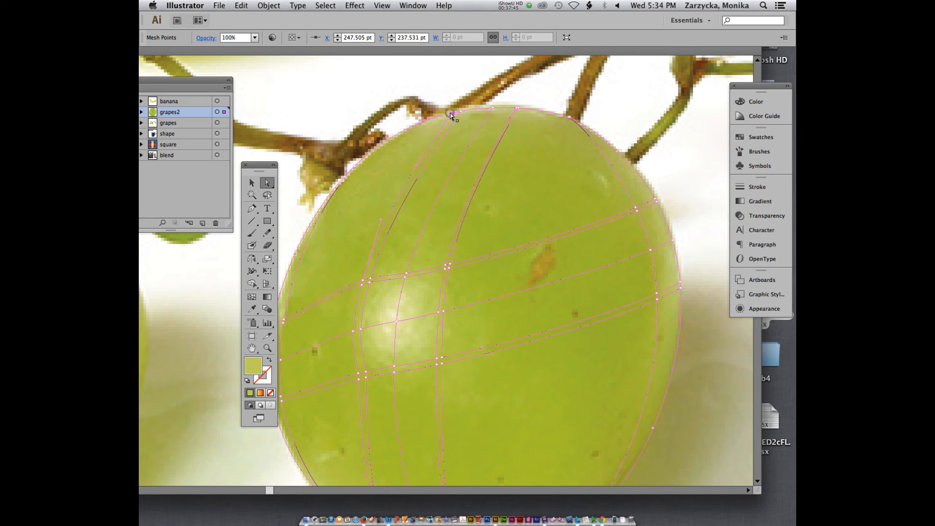
pyautogui.moveTo(450, 113); pyautogui.dragTo(438, 139)
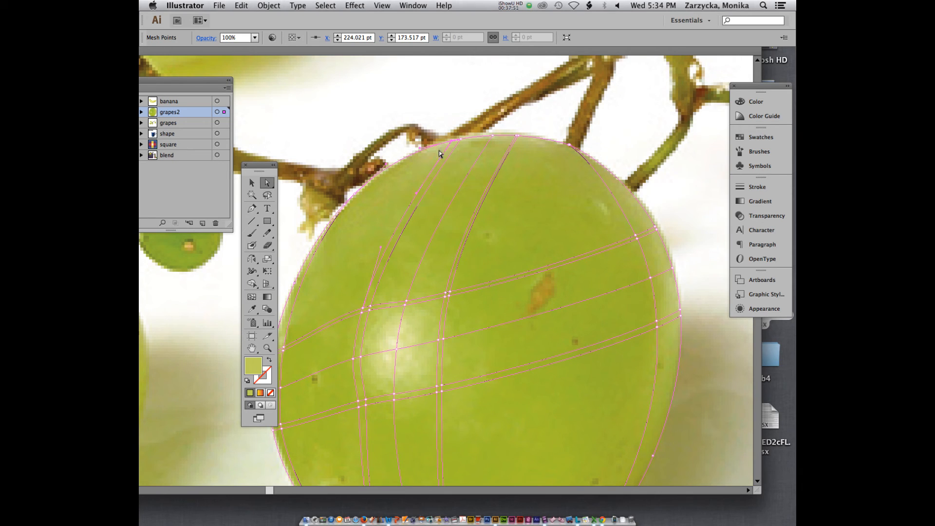
pyautogui.press('i')
pyautogui.click(444, 146)
# Recolour the neighbouring top outline point of the left vertical pair's second line with a green sampled just beneath it.
pyautogui.press('a')
pyautogui.moveTo(460, 139); pyautogui.dragTo(460, 140)
pyautogui.press('i')
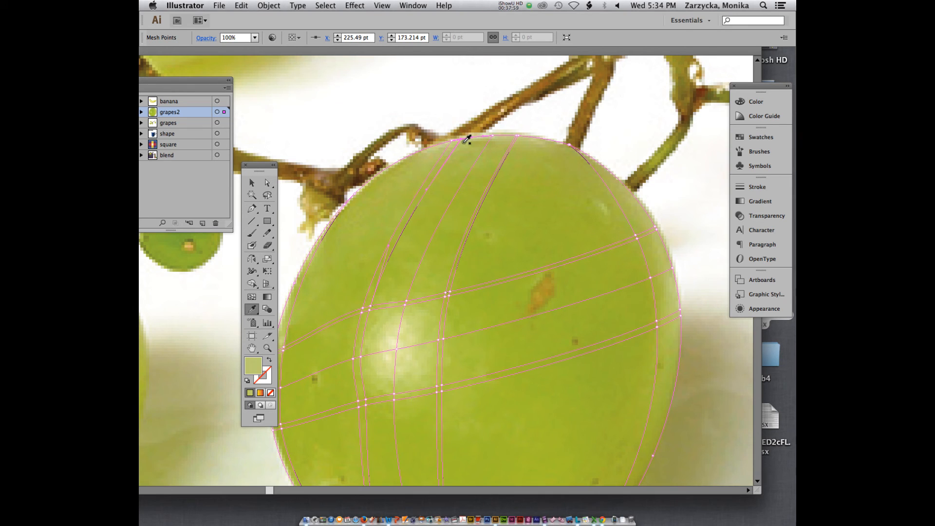
pyautogui.click(464, 142)
# Select in turn the top outline mesh points of the centre vertical line and the right vertical pair.
pyautogui.press('a')
pyautogui.click(491, 136)
pyautogui.click(492, 136)
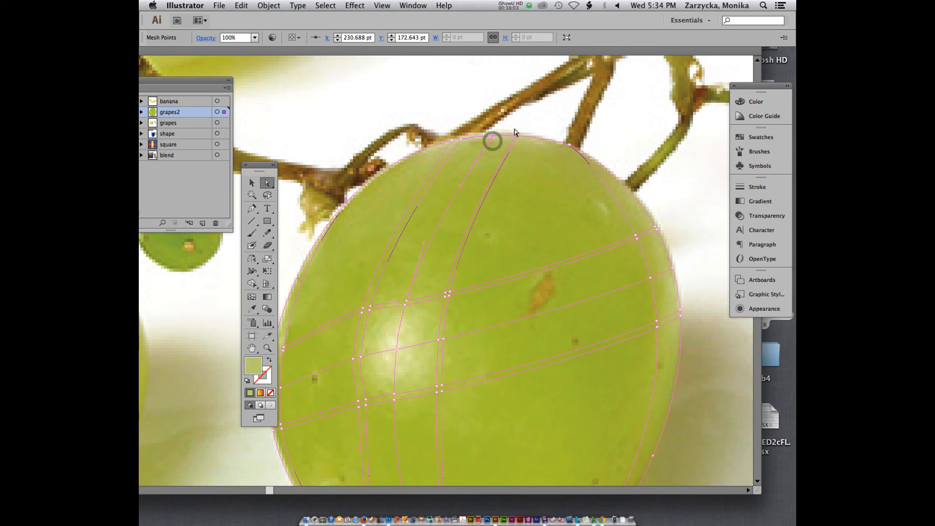
pyautogui.click(514, 135)
pyautogui.click(509, 6)
pyautogui.click(517, 35)
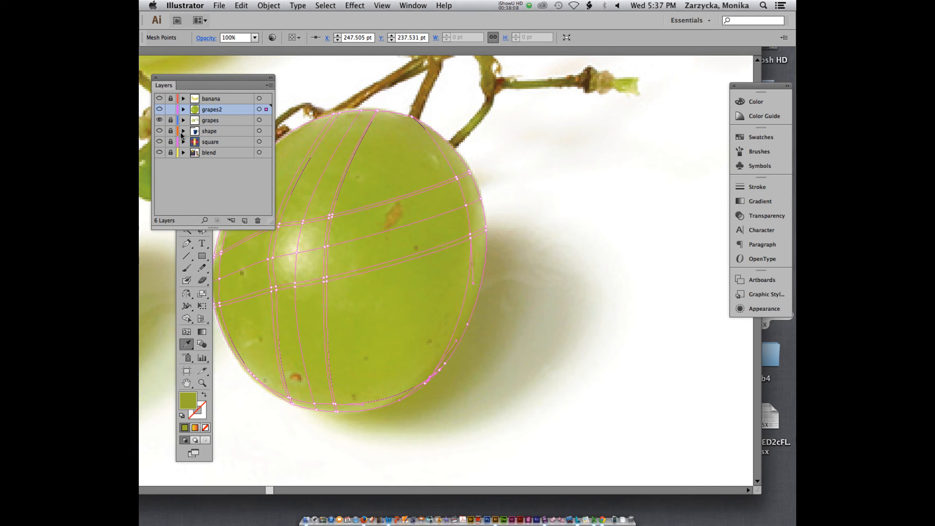
# Check the recoloured grape mesh in the grapes2 layer's colour preview, and return the layer to outline view.
pyautogui.click(161, 110)
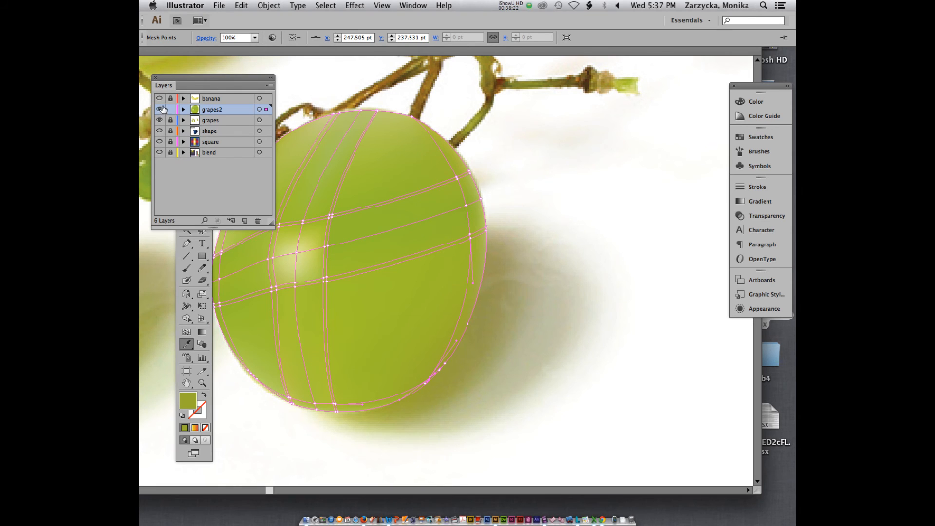
pyautogui.press('super+equal')
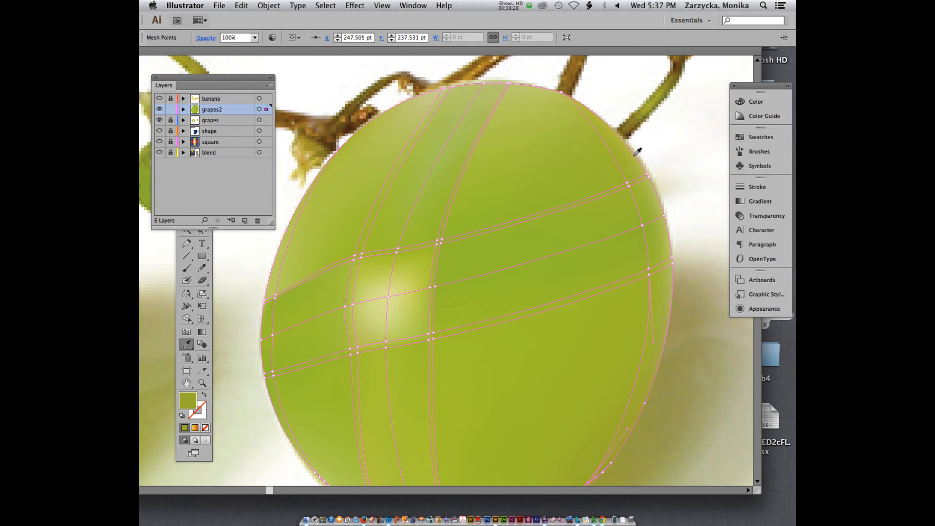
pyautogui.scroll(2, 656, 223)
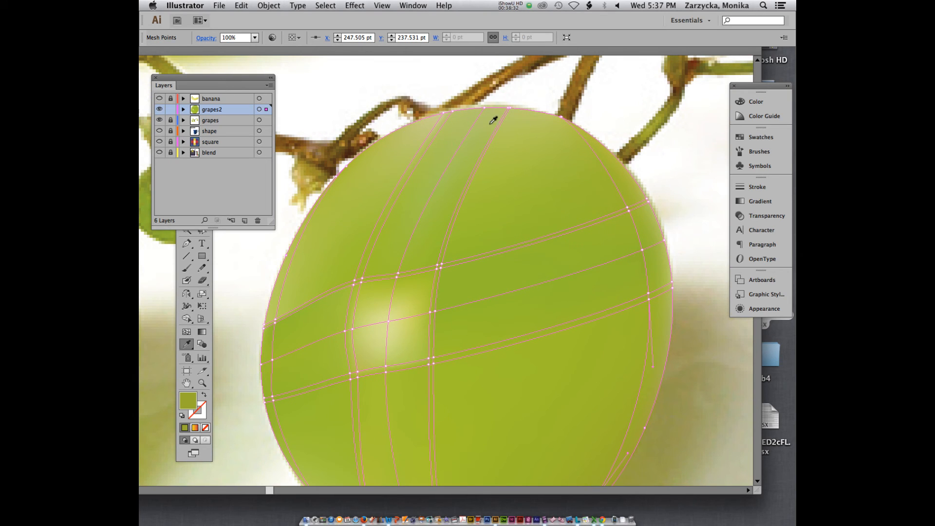
pyautogui.keyDown('super'); pyautogui.click(160, 109); pyautogui.keyUp('super')
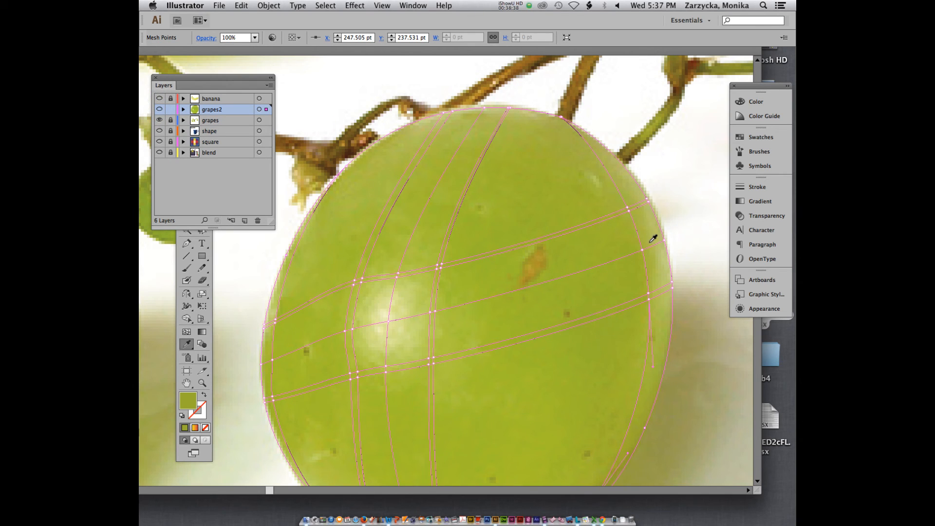
# Add another vertical mesh line nearer the right rim at about X 258, Y 195 pt, and colour its new point with a green sampled nearby.
pyautogui.scroll(2, 657, 239)
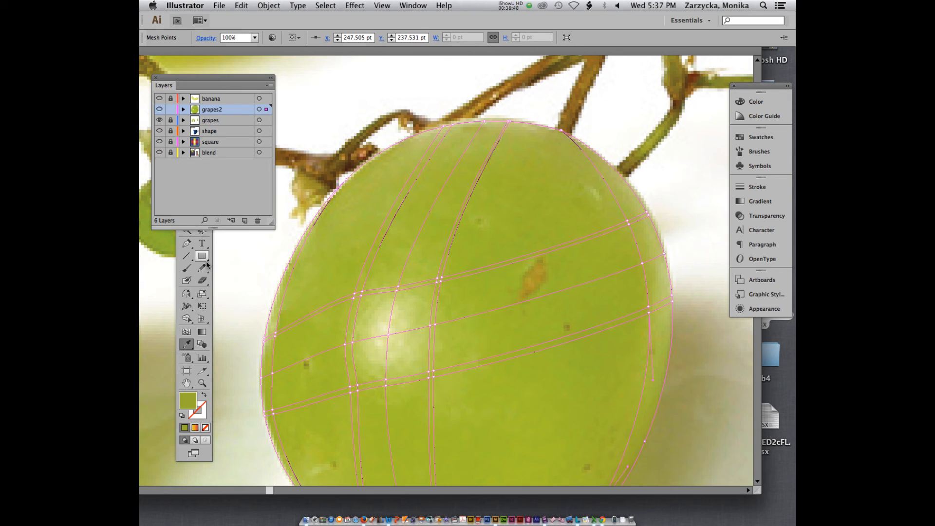
pyautogui.press('u')
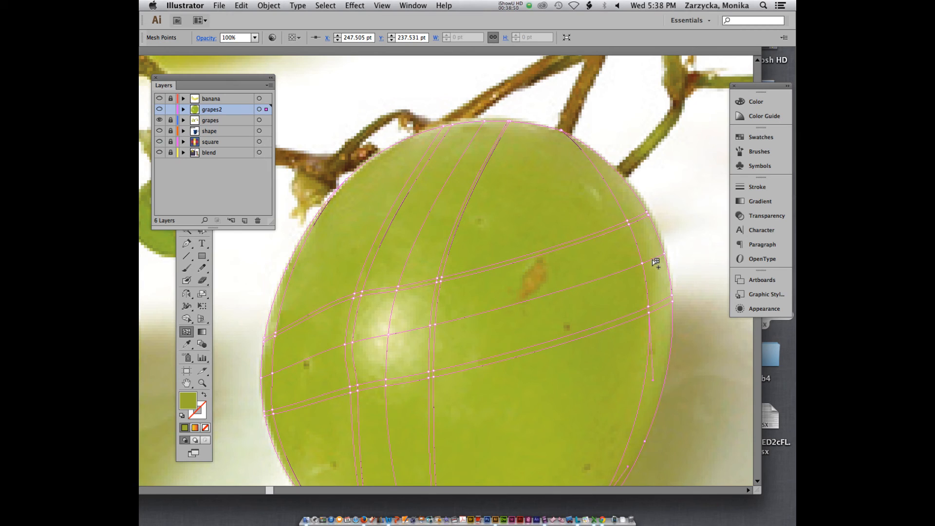
pyautogui.click(654, 259)
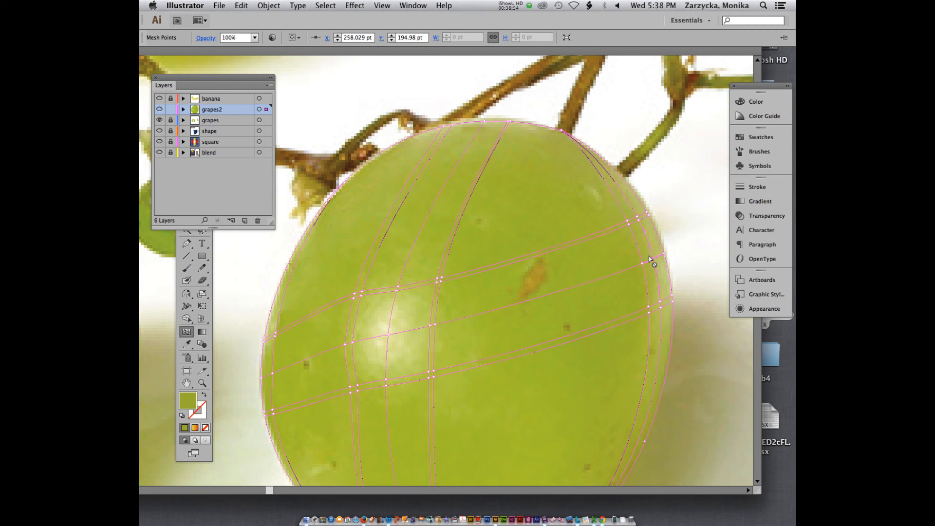
pyautogui.press('a')
pyautogui.press('i')
pyautogui.click(656, 254)
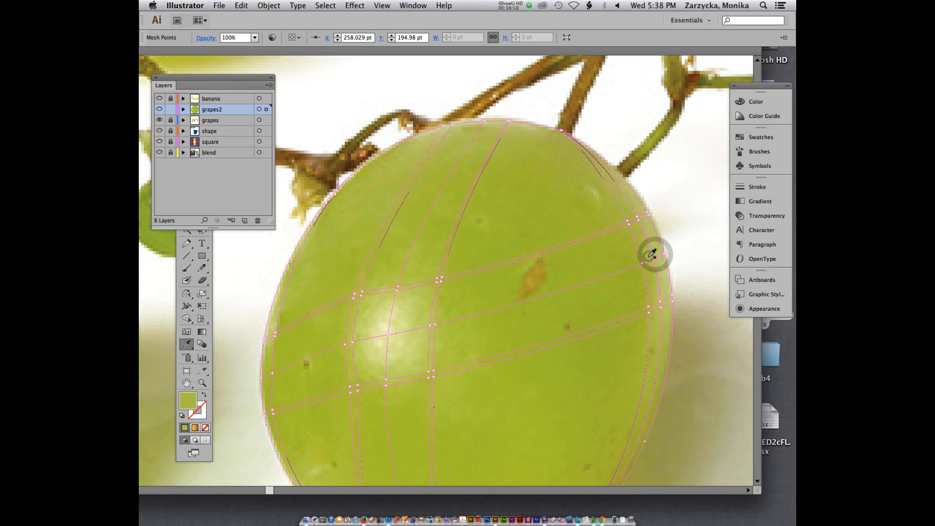
# Recolour the two points where the new right-hand line meets the upper pair of cross lines with greens sampled beside them.
pyautogui.press('a')
pyautogui.click(638, 221)
pyautogui.press('i')
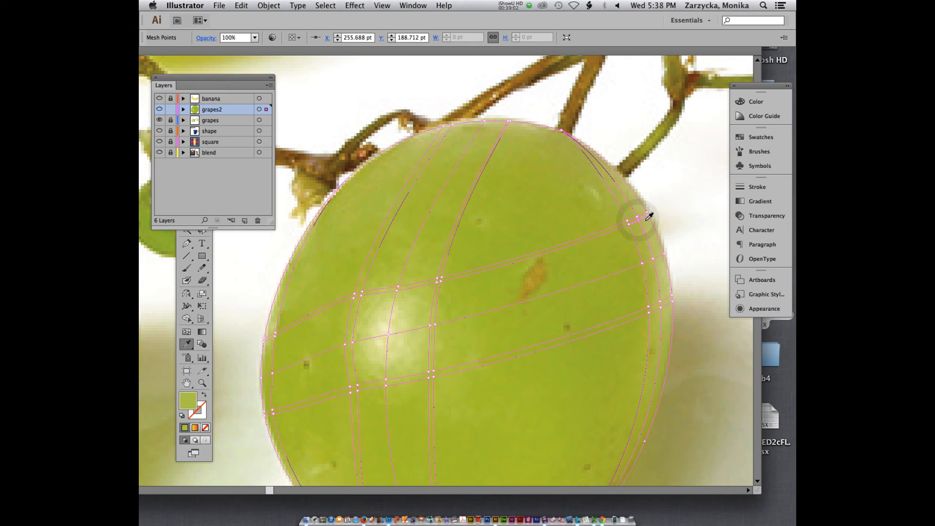
pyautogui.click(639, 222)
pyautogui.press('a')
pyautogui.click(637, 216)
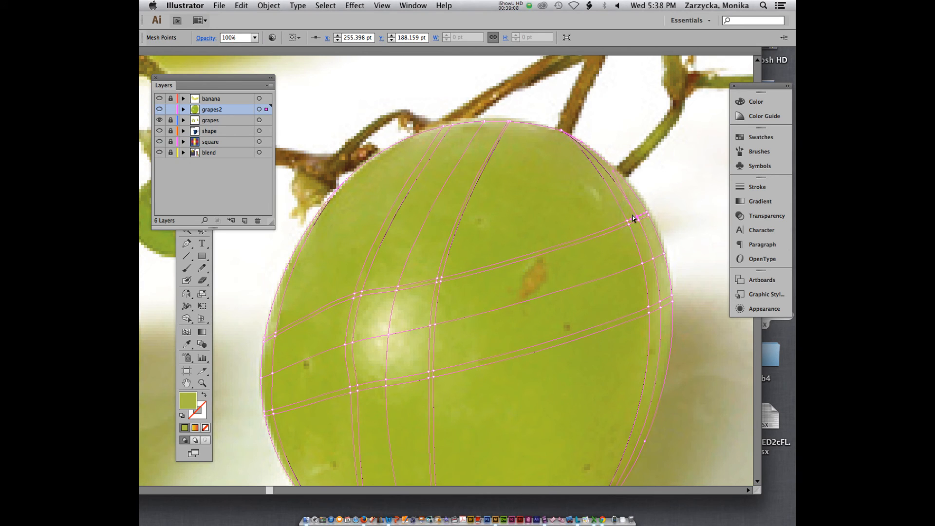
pyautogui.press('i')
pyautogui.click(634, 215)
# Recolour the outline mesh point at the upper end of the new right-hand line with a green sampled from the photo.
pyautogui.press('a')
pyautogui.click(561, 131)
pyautogui.press('i')
# Recolour the two points where the new right-hand line meets the lower pair of cross lines with greens sampled beside them.
pyautogui.press('a')
pyautogui.click(653, 260)
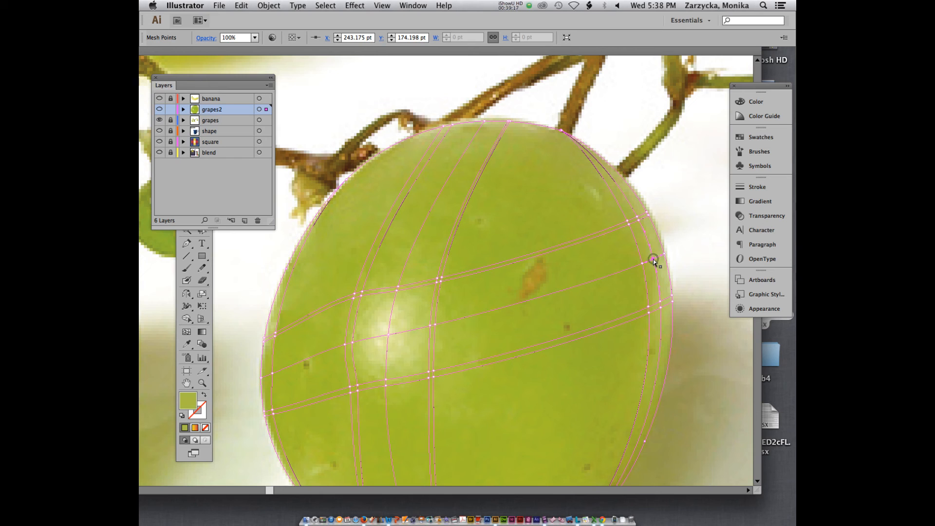
pyautogui.click(659, 302)
pyautogui.click(657, 300)
pyautogui.moveTo(661, 308); pyautogui.dragTo(661, 308)
pyautogui.press('i')
pyautogui.click(660, 307)
pyautogui.click(654, 306)
pyautogui.scroll(-6, 653, 306)
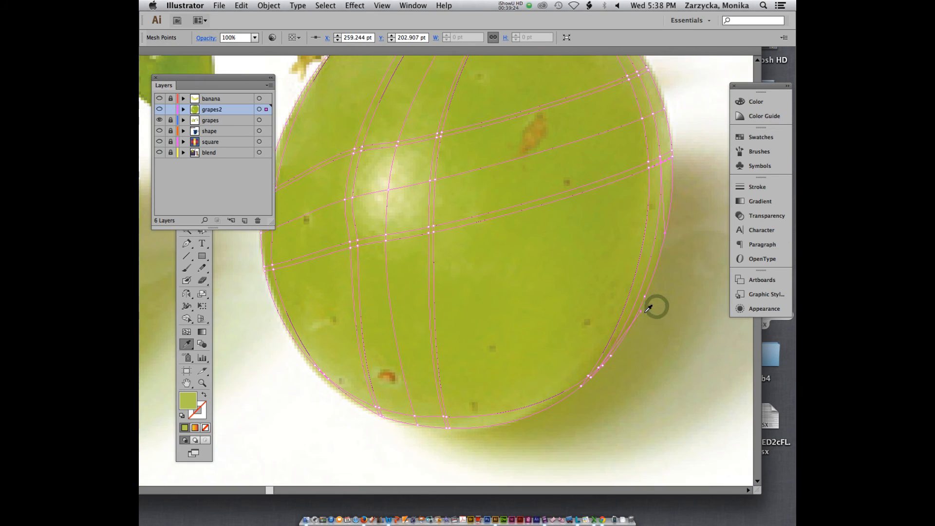
pyautogui.click(505, 6)
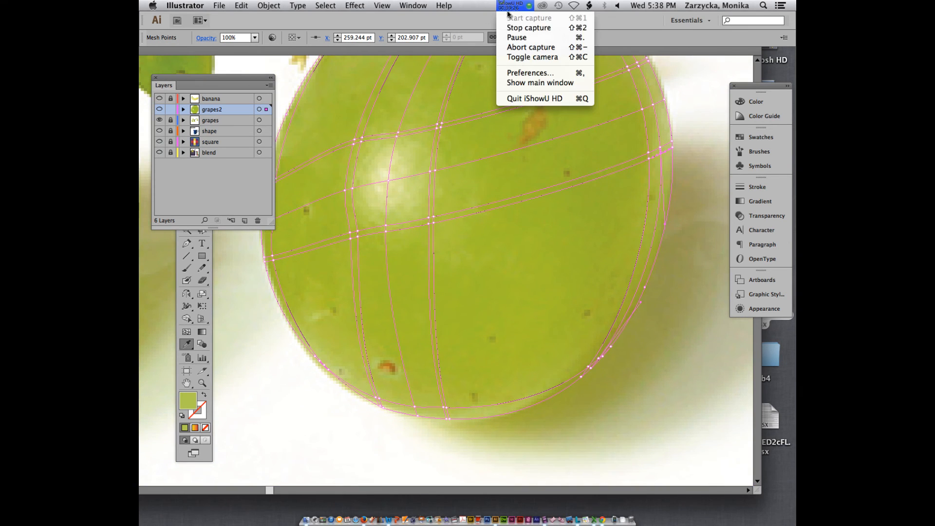
pyautogui.click(514, 40)
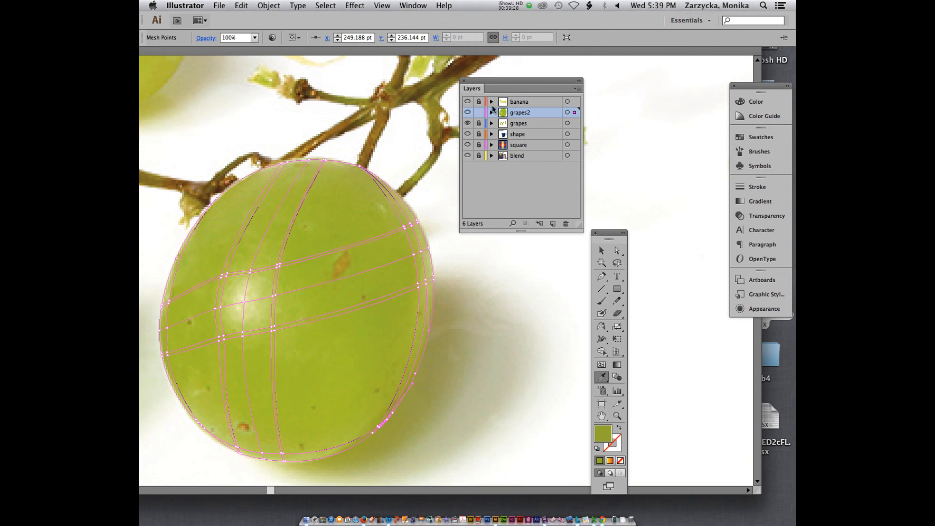
# Check the recoloured right edge in the grapes2 layer's colour preview, return the layer to outline view, and inspect the grape's upper part.
pyautogui.click(468, 112)
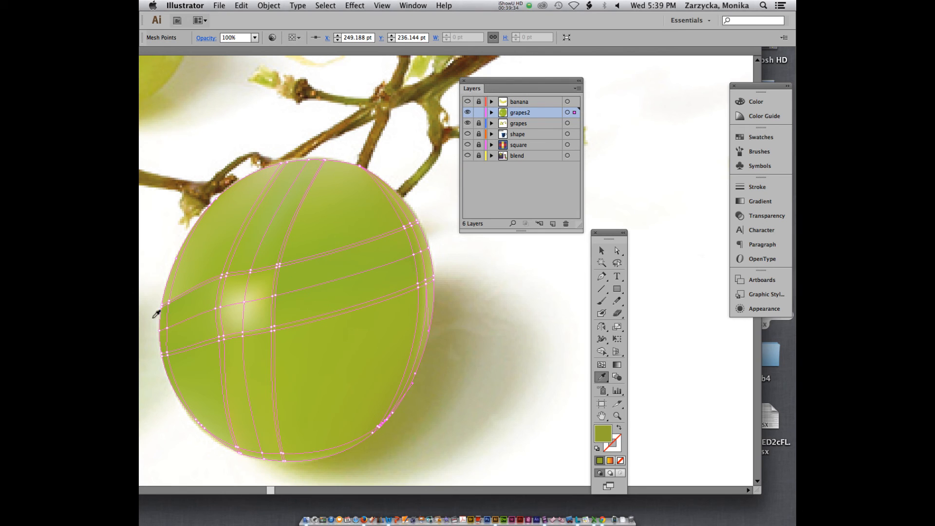
pyautogui.click(465, 112)
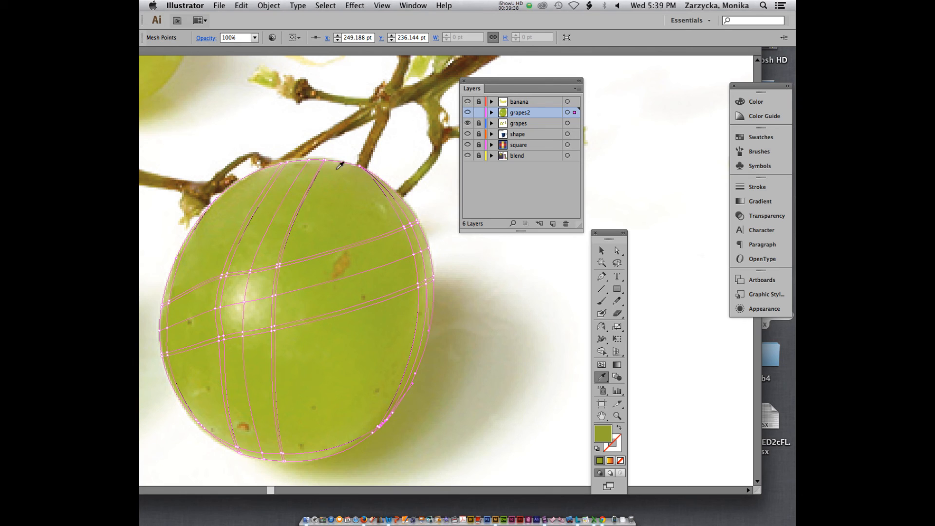
pyautogui.press('super+plus')
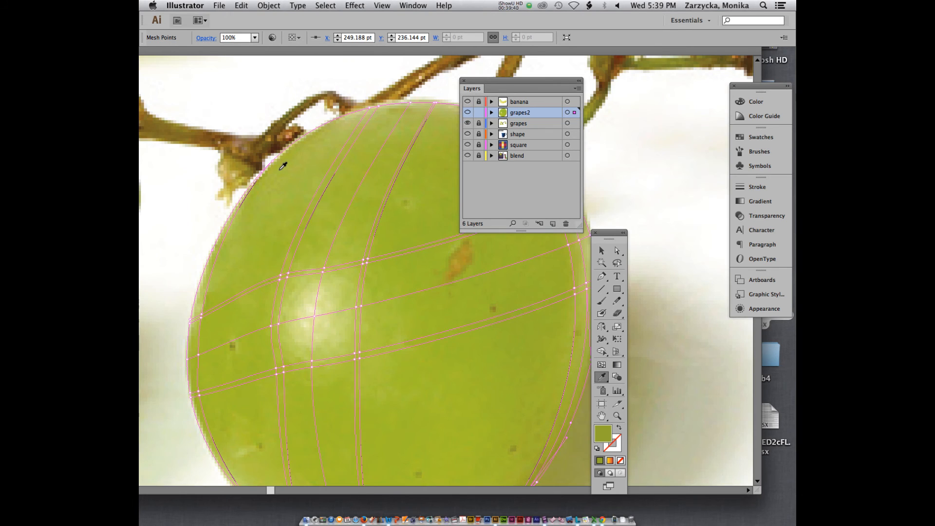
pyautogui.scroll(5, 307, 200)
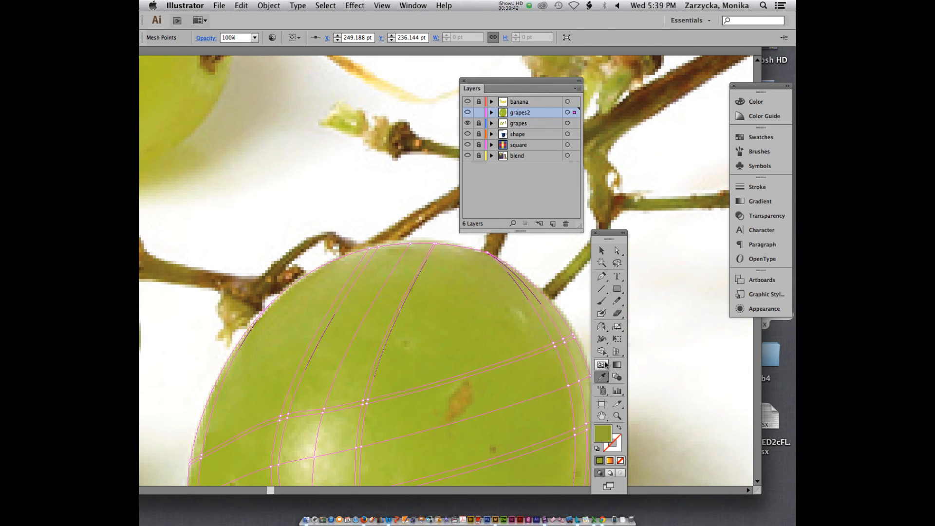
# Add a mesh line across the grape's top, just below its upper outline, with the Mesh tool.
pyautogui.click(601, 364)
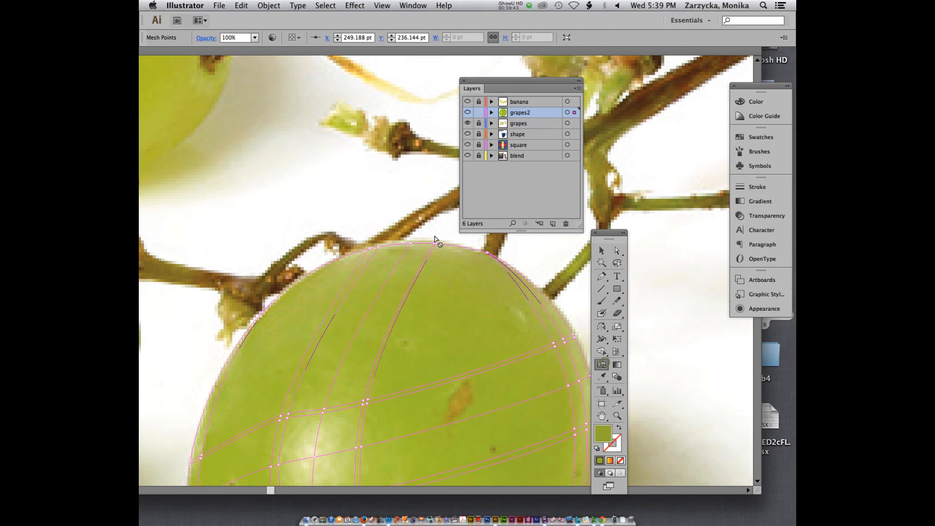
pyautogui.click(311, 273)
pyautogui.click(357, 255)
pyautogui.click(525, 278)
pyautogui.moveTo(525, 277); pyautogui.dragTo(502, 261)
pyautogui.click(492, 257)
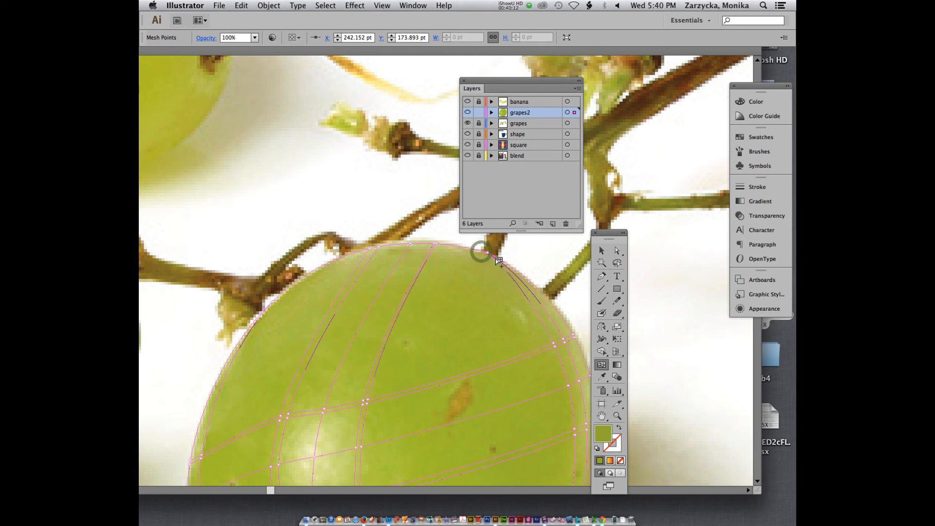
pyautogui.click(482, 253)
pyautogui.press('a')
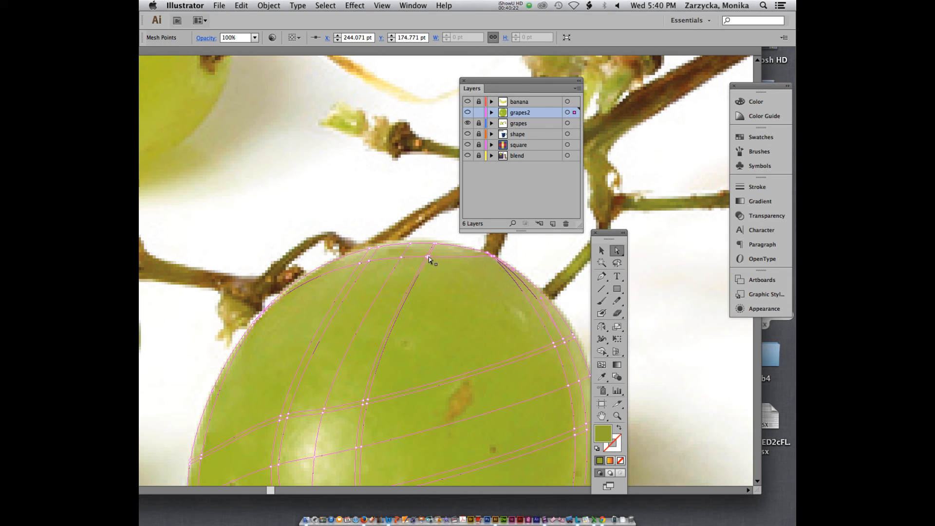
pyautogui.click(428, 256)
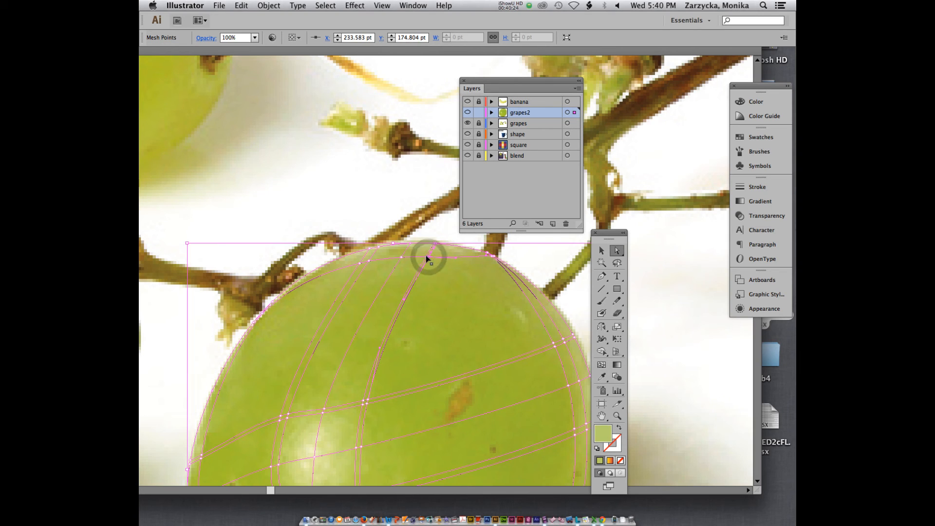
pyautogui.click(426, 256)
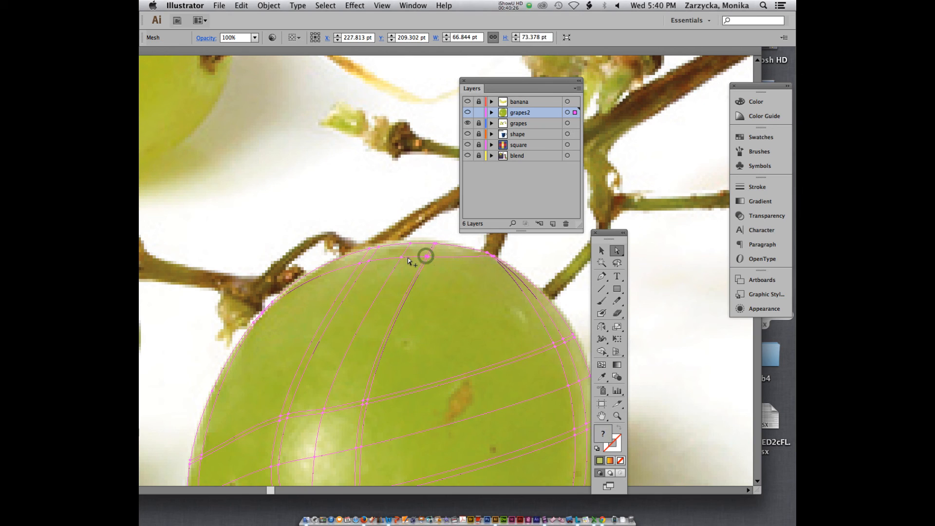
pyautogui.click(428, 258)
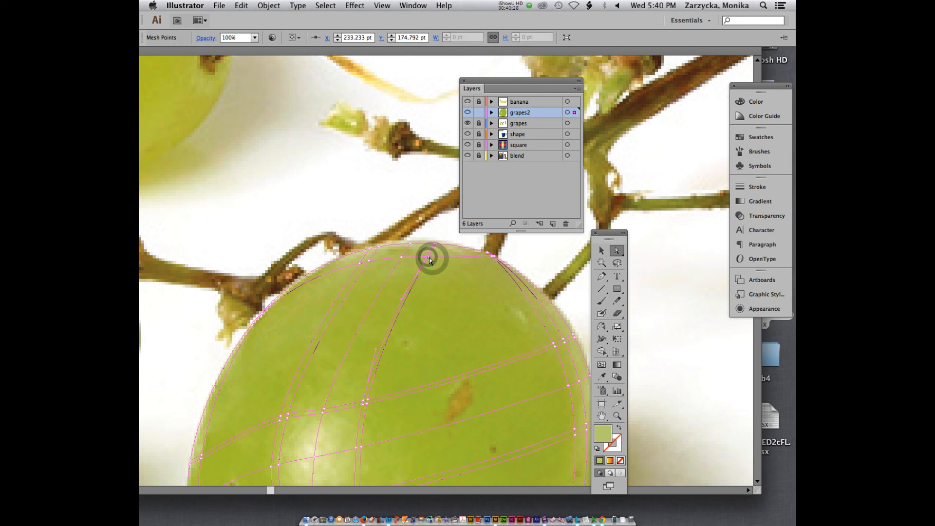
pyautogui.scroll(2, 429, 258)
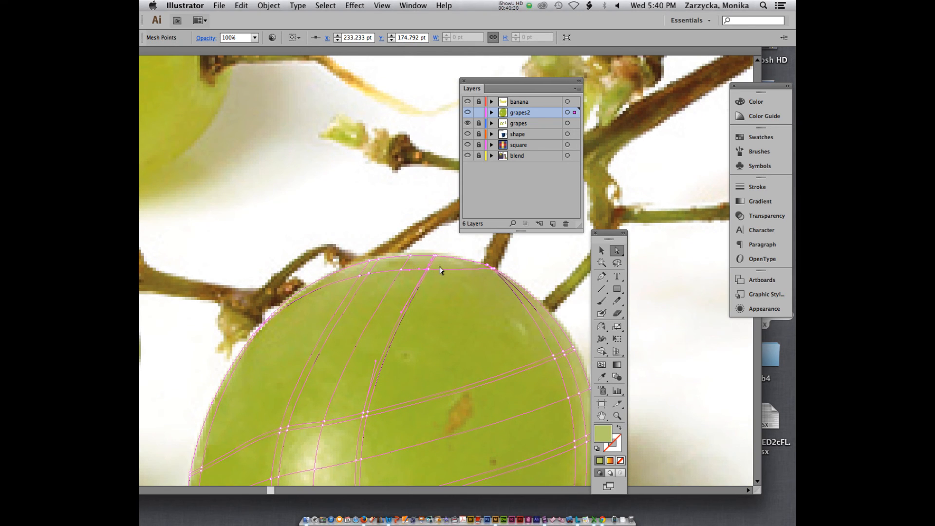
pyautogui.click(440, 268)
pyautogui.click(428, 268)
pyautogui.click(428, 269)
pyautogui.click(432, 264)
pyautogui.click(425, 268)
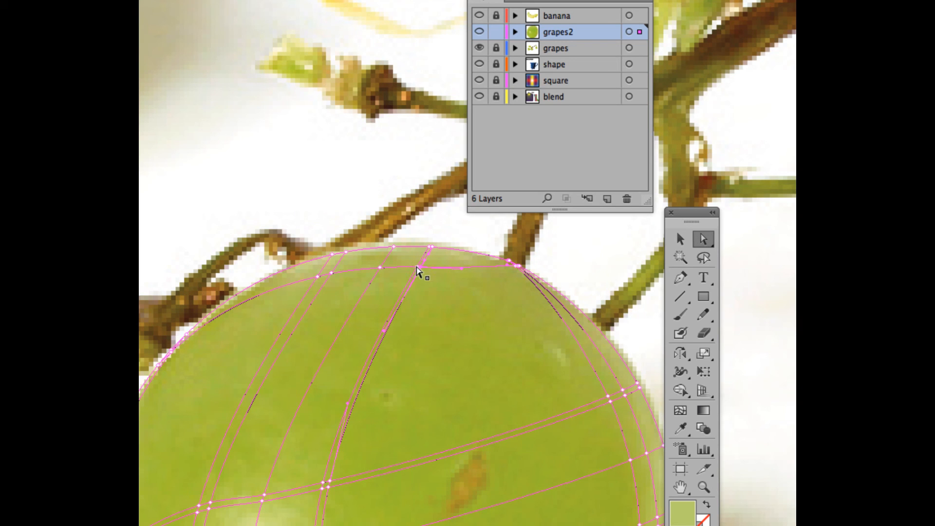
pyautogui.press('super+shift+a')
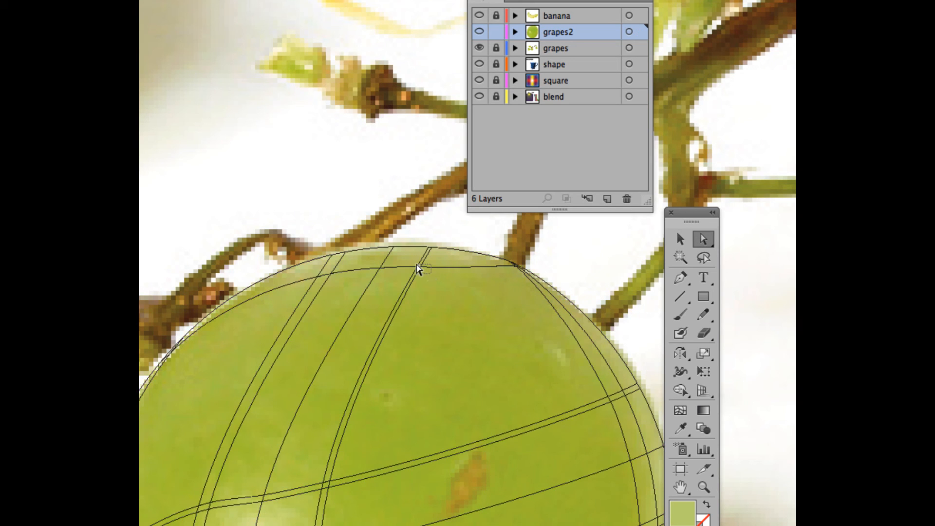
# Move the new top line's five points at the lengthwise lines upward so the line runs close to the grape's upper outline.
pyautogui.click(417, 269)
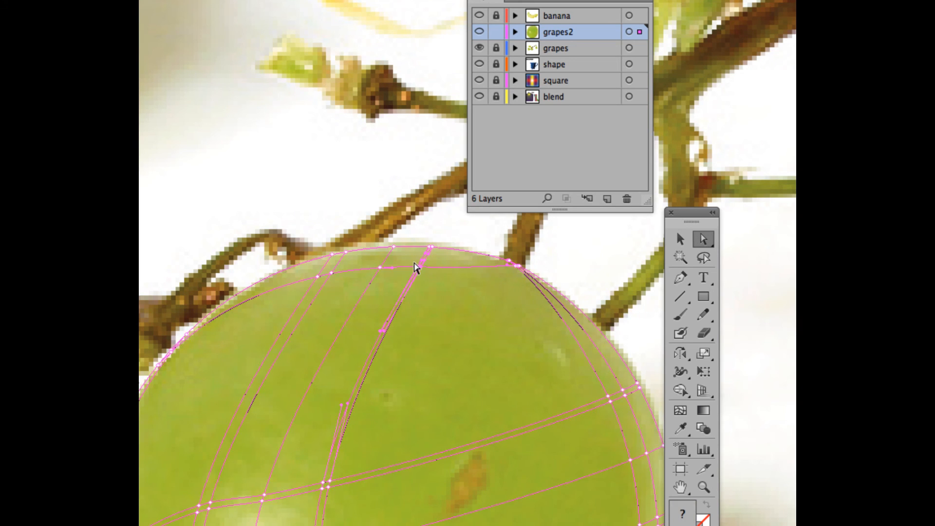
pyautogui.click(379, 268)
pyautogui.moveTo(331, 273); pyautogui.dragTo(334, 260)
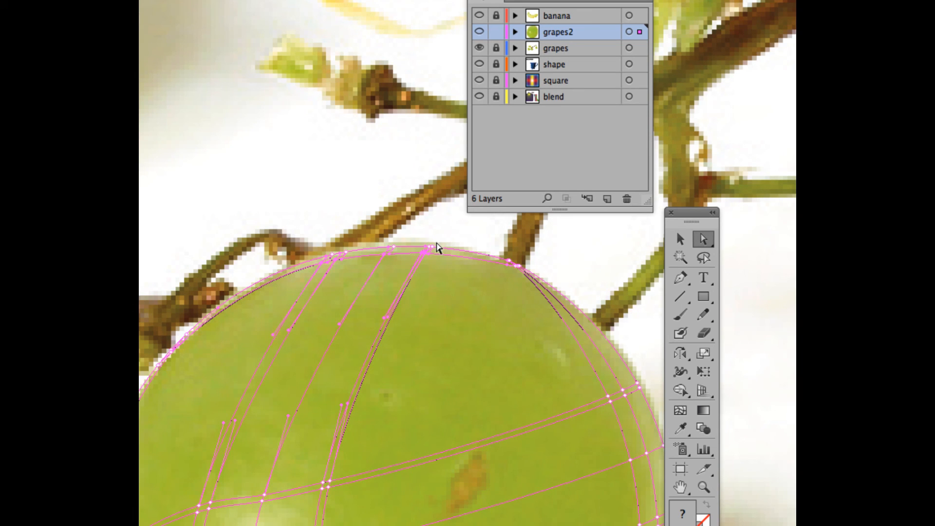
pyautogui.click(443, 299)
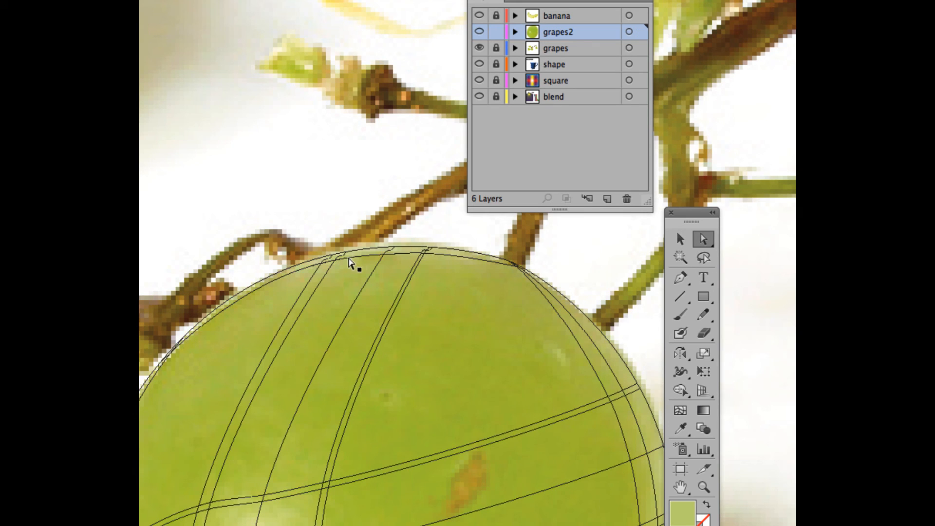
# Recolour the two points where the new top line meets the left pair of lengthwise lines with greens sampled beside them.
pyautogui.click(340, 261)
pyautogui.click(321, 264)
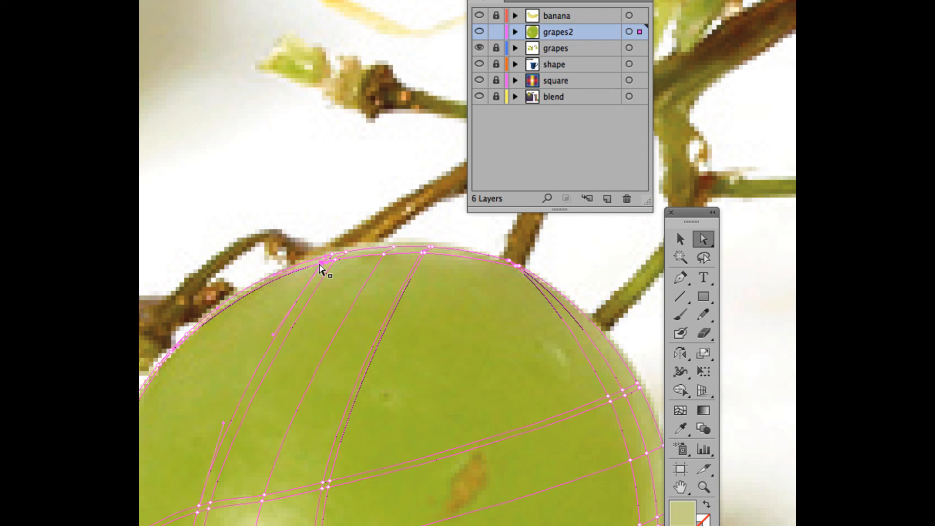
pyautogui.press('super+minus')
pyautogui.press('super+equal')
pyautogui.press('super+equal')
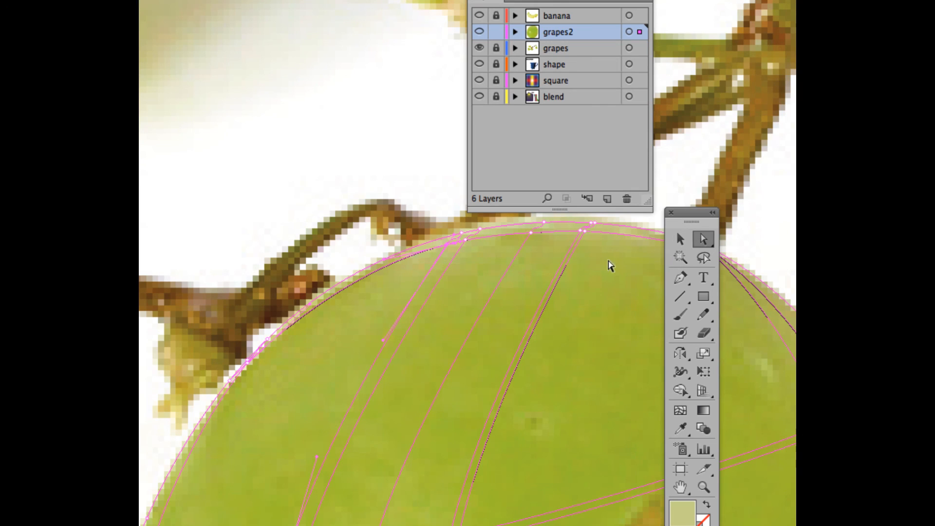
pyautogui.press('i')
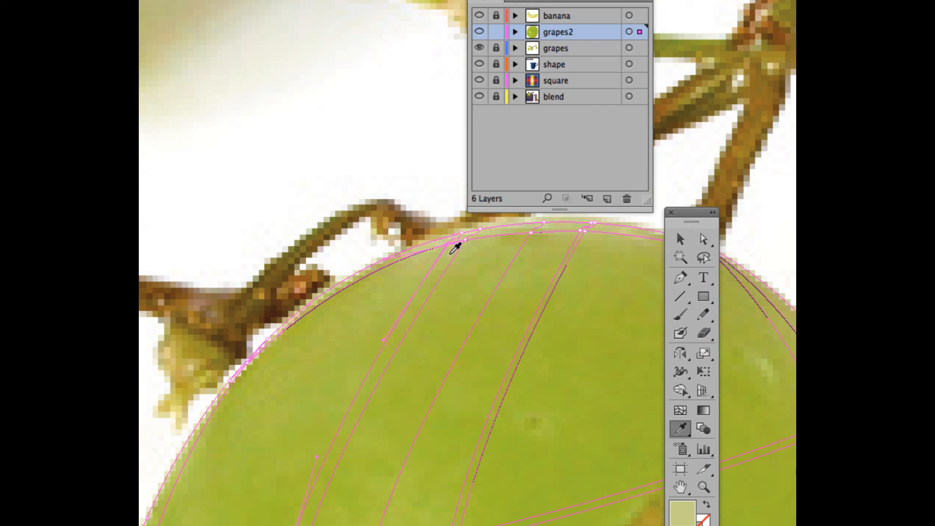
pyautogui.click(450, 250)
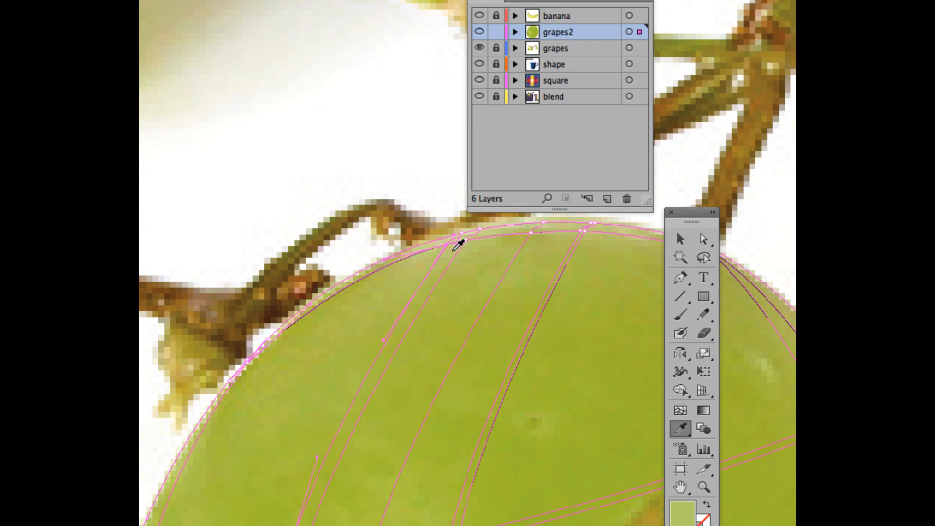
pyautogui.moveTo(694, 219); pyautogui.dragTo(231, 43)
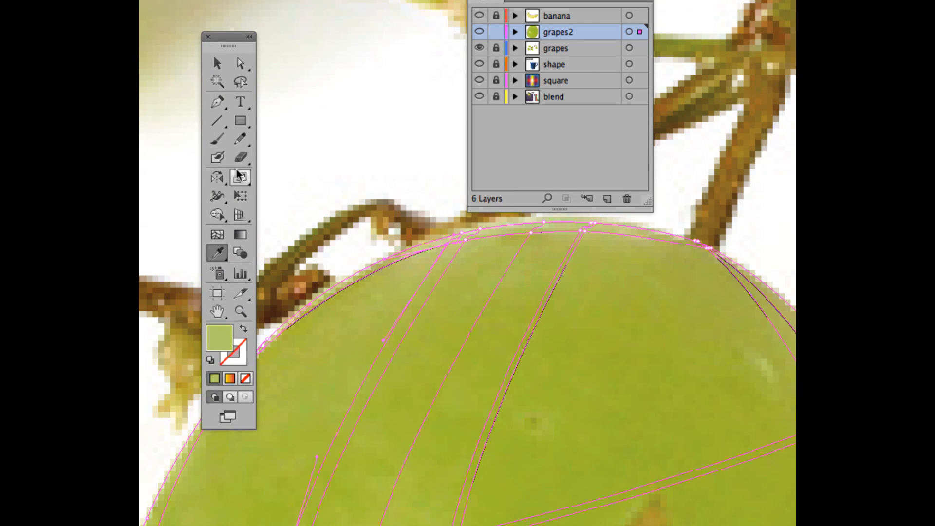
pyautogui.press('a')
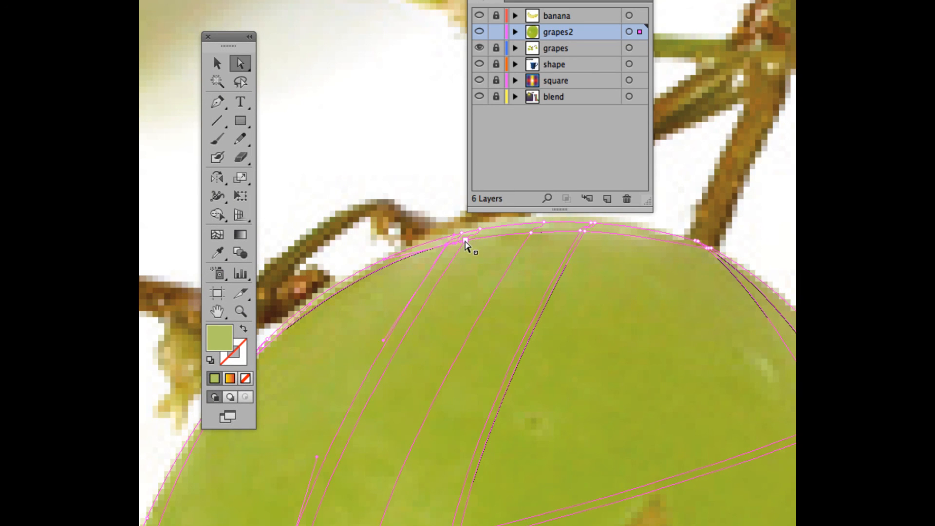
pyautogui.press('i')
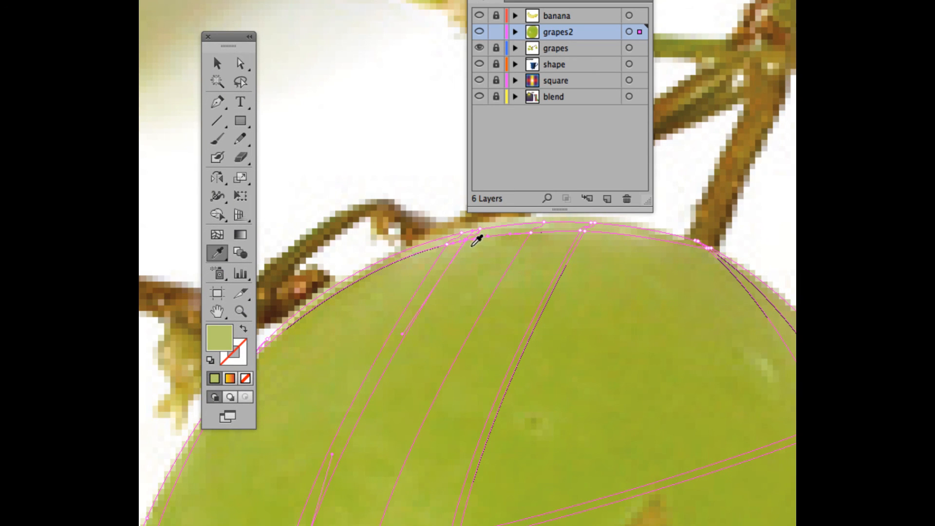
# Recolour the point where the new top line meets the single middle lengthwise line with a green sampled just below it.
pyautogui.press('a')
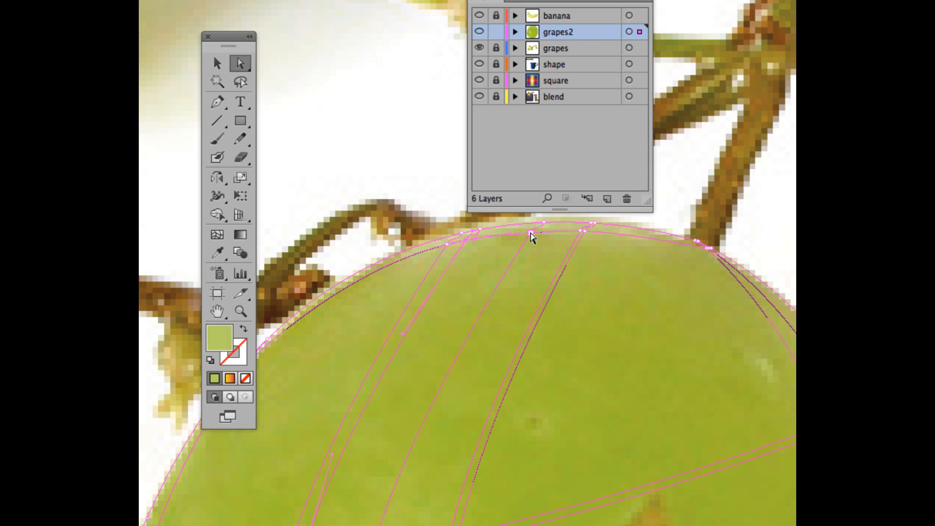
pyautogui.press('i')
pyautogui.click(530, 242)
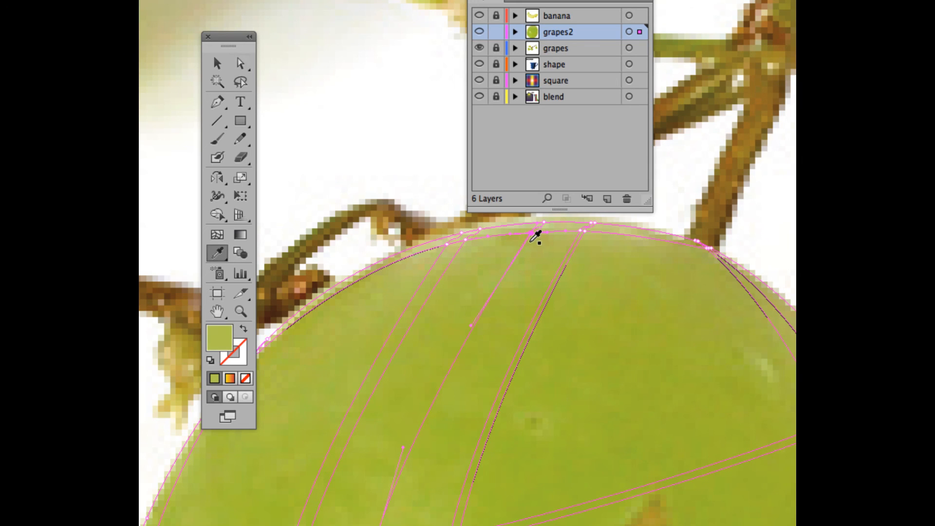
# Recolour the two points where the new top line meets the close pair of lengthwise lines right of the middle with sampled greens.
pyautogui.press('a')
pyautogui.click(579, 230)
pyautogui.press('i')
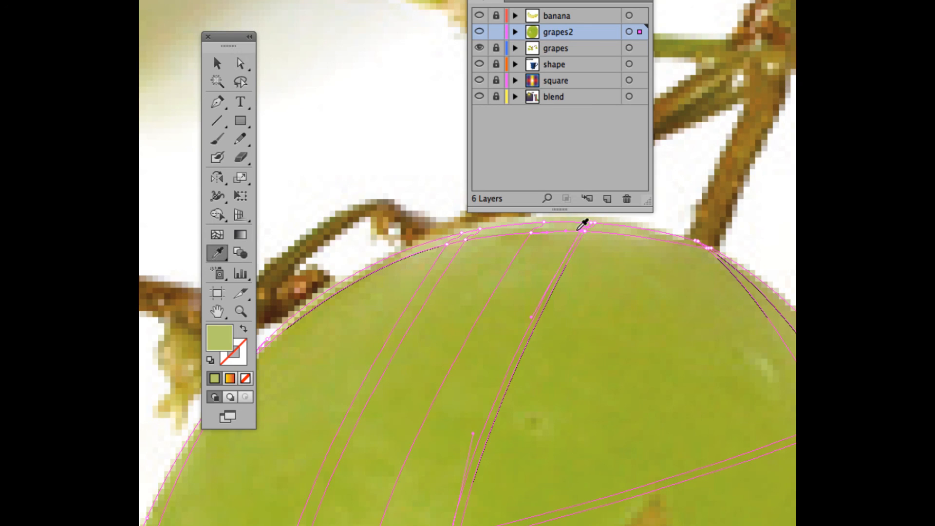
pyautogui.click(577, 231)
pyautogui.press('a')
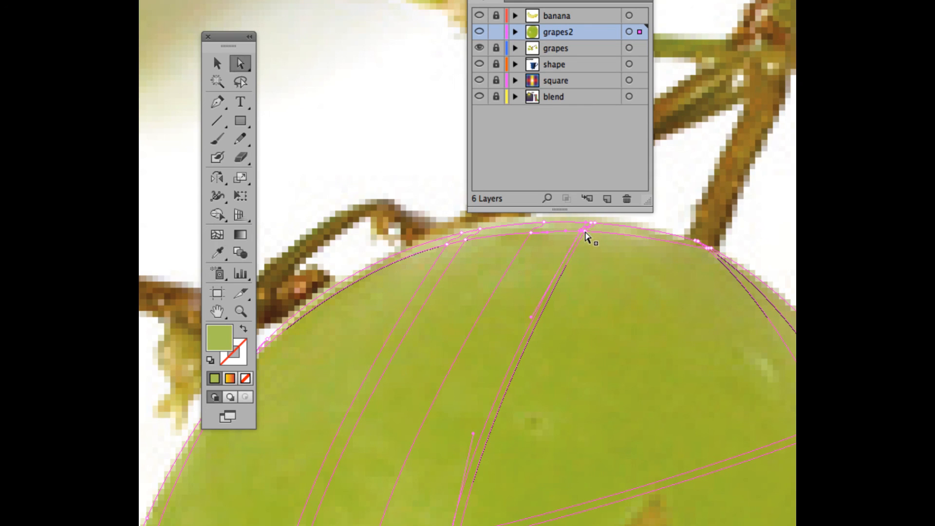
pyautogui.moveTo(586, 233); pyautogui.dragTo(585, 232)
pyautogui.press('i')
pyautogui.click(594, 238)
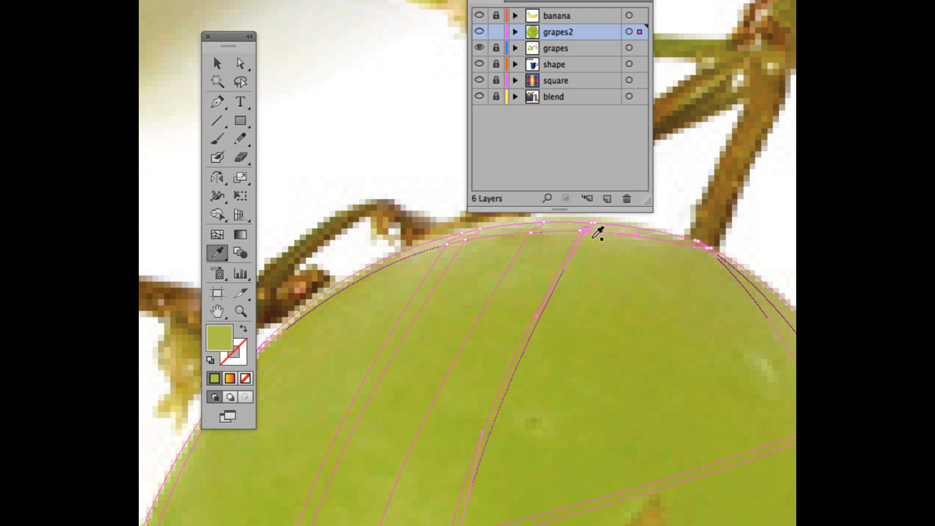
# Check the recoloured upper edge in the grapes2 layer's colour preview and return the layer to outline view.
pyautogui.press('super+minus')
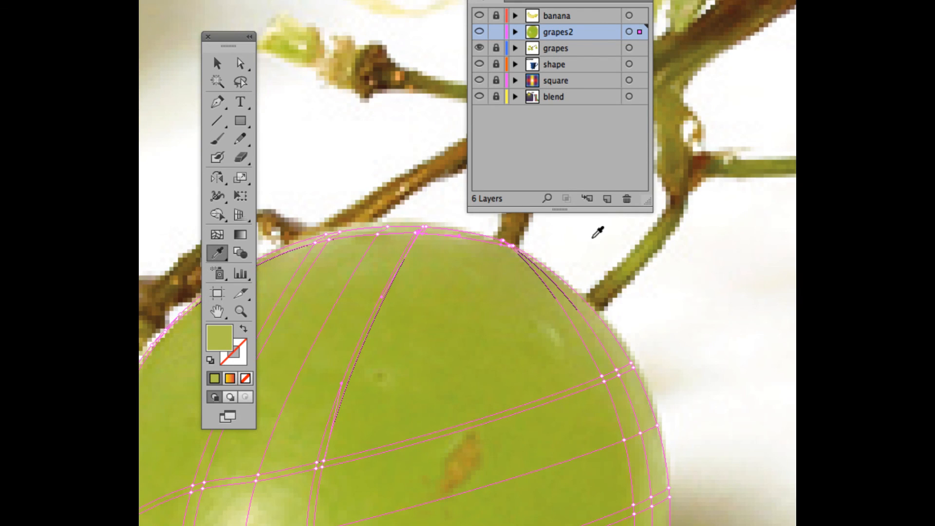
pyautogui.moveTo(239, 45)
pyautogui.mouseDown()
pyautogui.moveTo(188, 46)
pyautogui.moveTo(198, 46)
pyautogui.mouseUp()
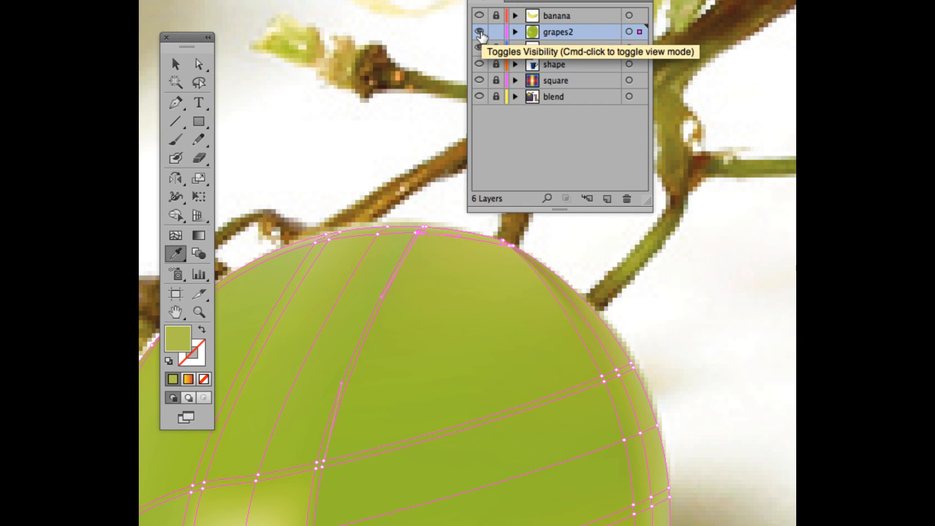
pyautogui.keyDown('super'); pyautogui.click(480, 32); pyautogui.keyUp('super')
pyautogui.scroll(2, 386, 178)
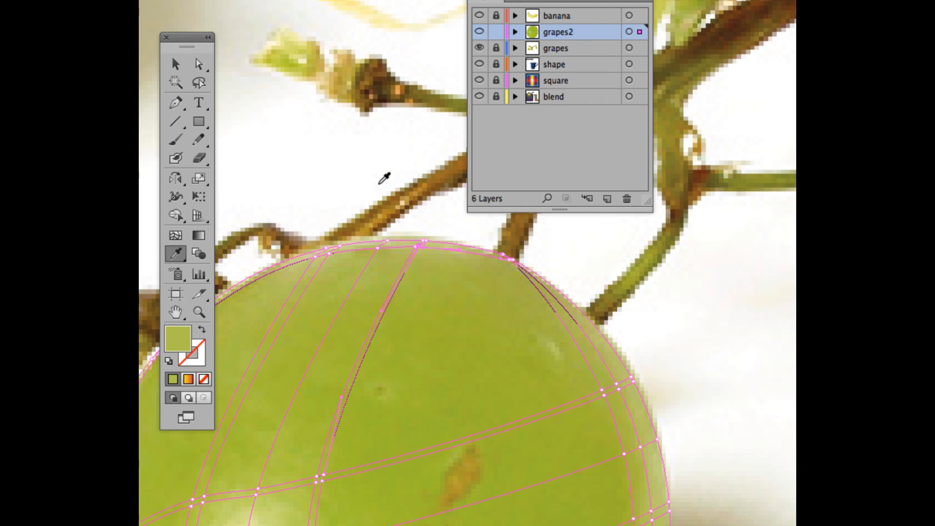
# Recolour the two points where the line just inside the left edge meets the middle and lower crosswise lines with greens sampled beside them.
pyautogui.press('super+minus')
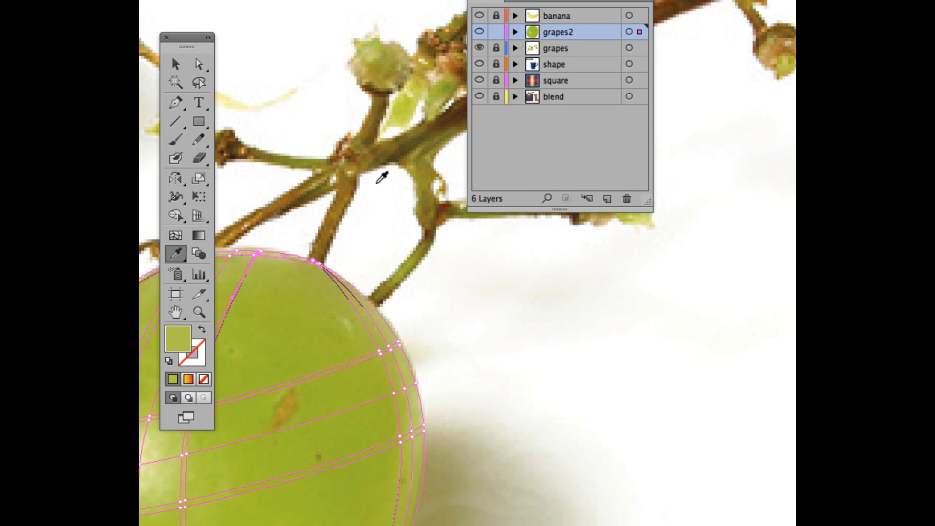
pyautogui.moveTo(188, 44); pyautogui.dragTo(665, 171)
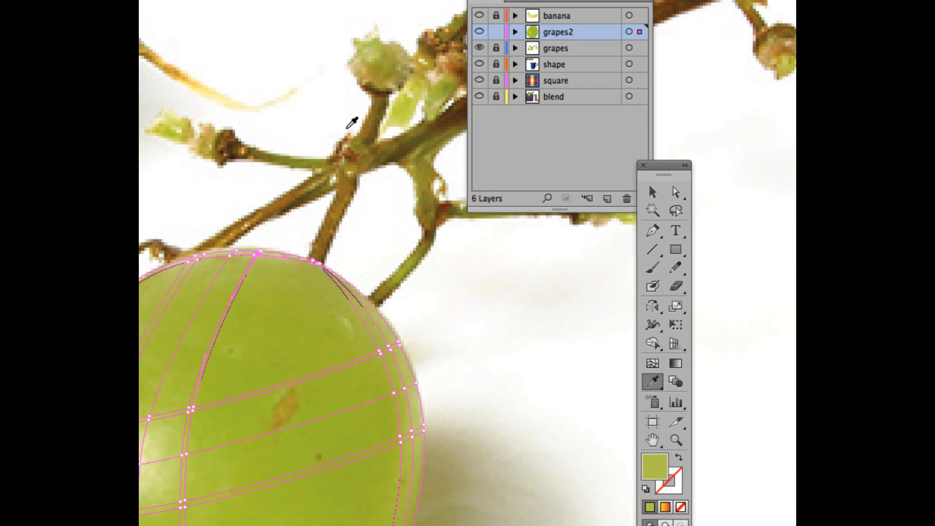
pyautogui.press('super+minus')
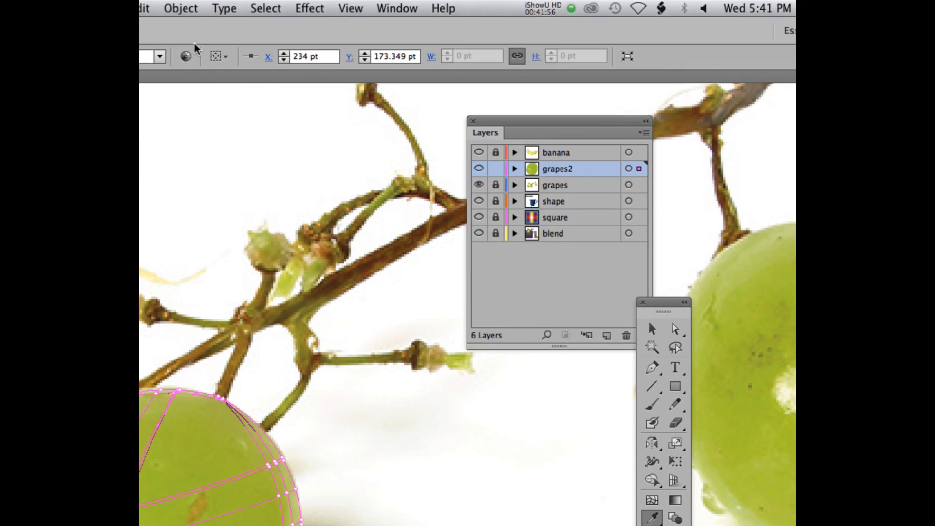
pyautogui.press('super+plus')
pyautogui.moveTo(253, 76); pyautogui.dragTo(421, 37)
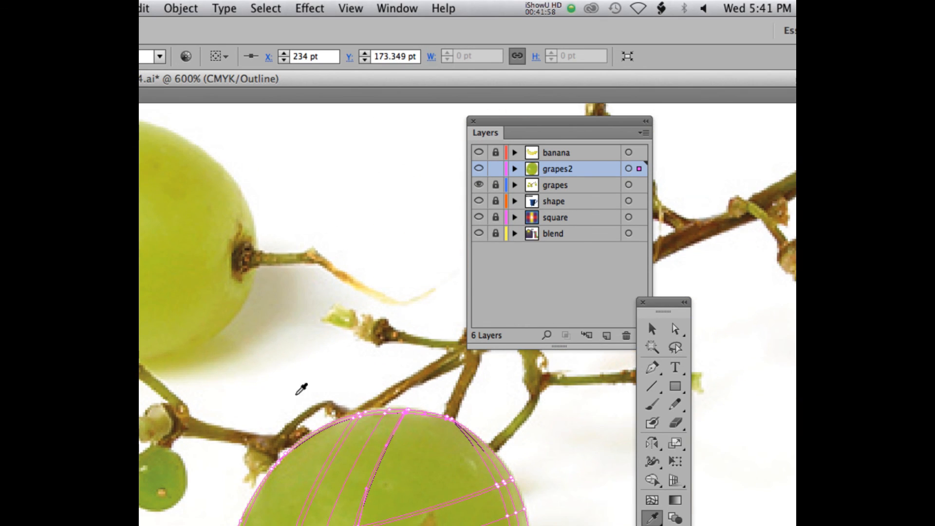
pyautogui.scroll(-7, 300, 411)
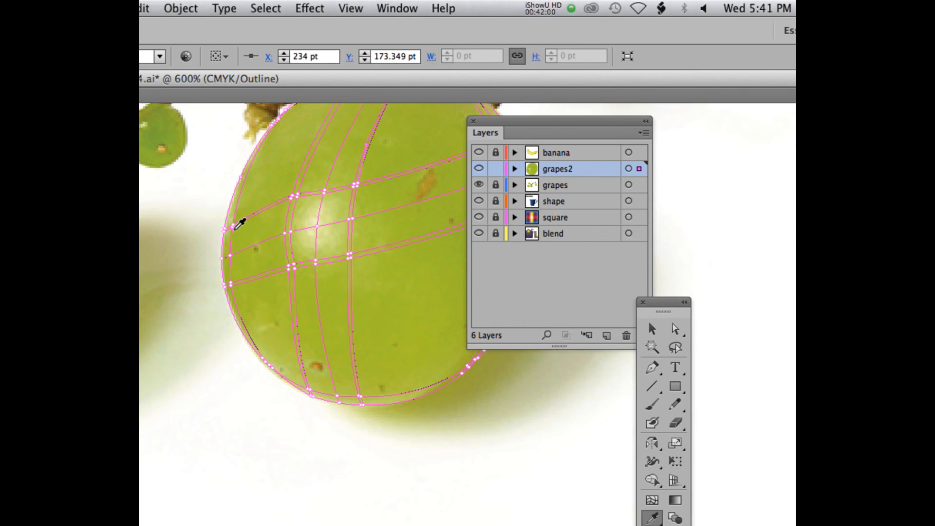
pyautogui.scroll(3, 241, 221)
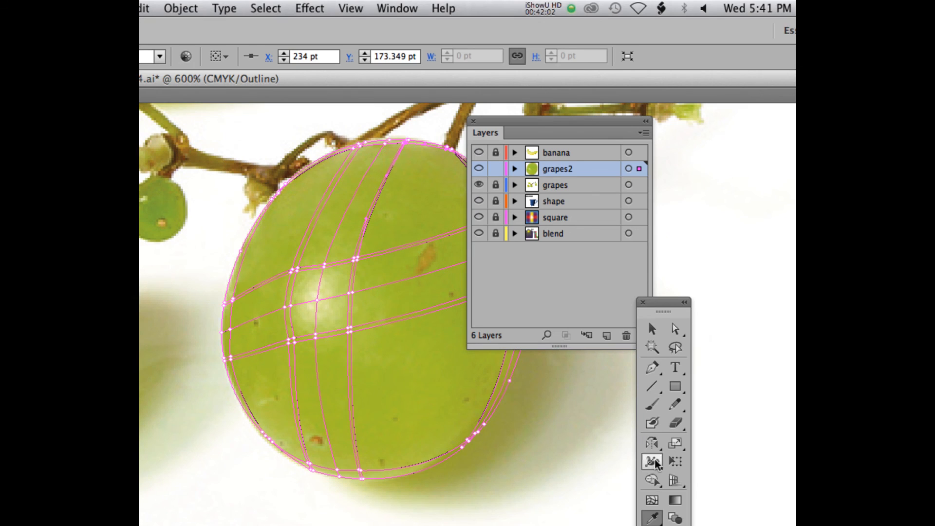
pyautogui.click(675, 329)
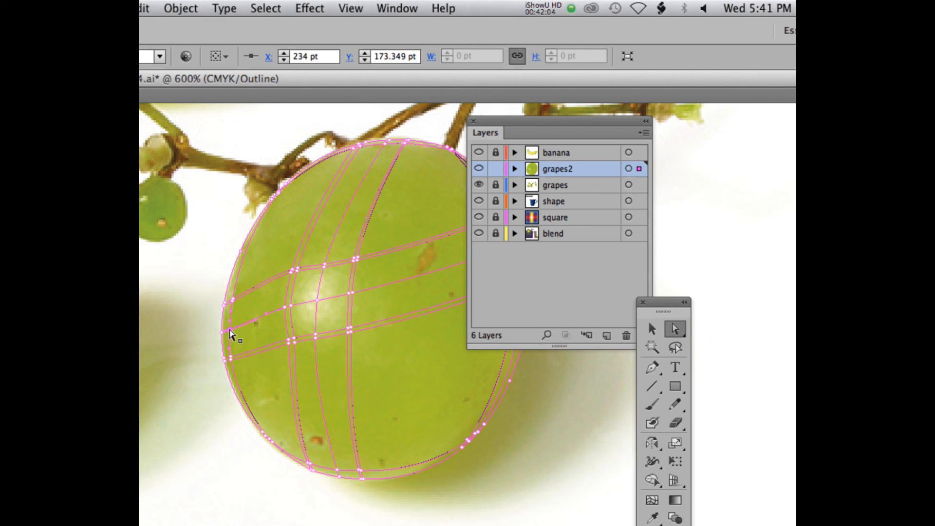
pyautogui.click(230, 330)
pyautogui.press('i')
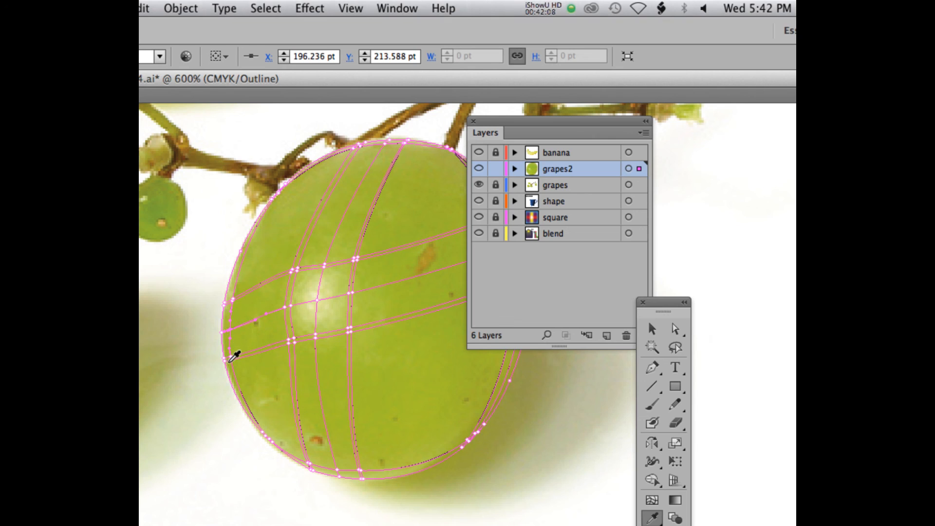
pyautogui.press('a')
pyautogui.click(230, 360)
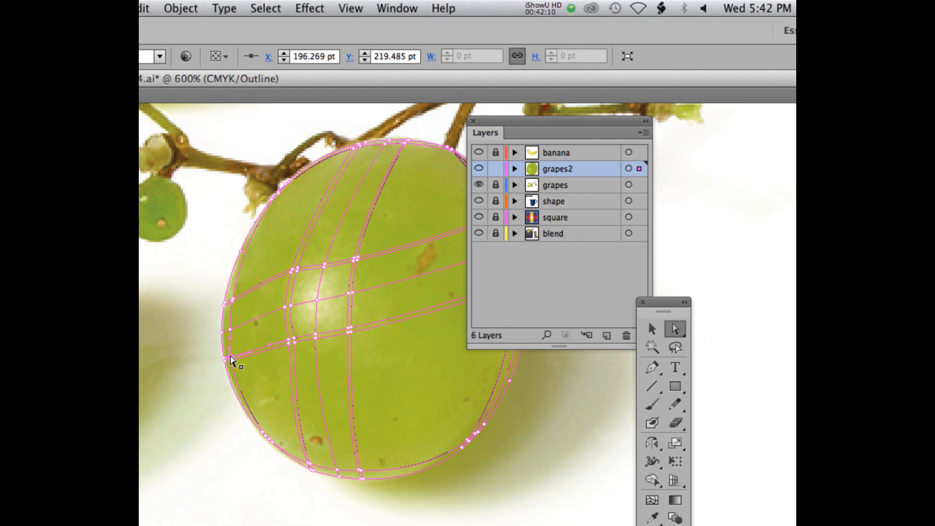
pyautogui.press('i')
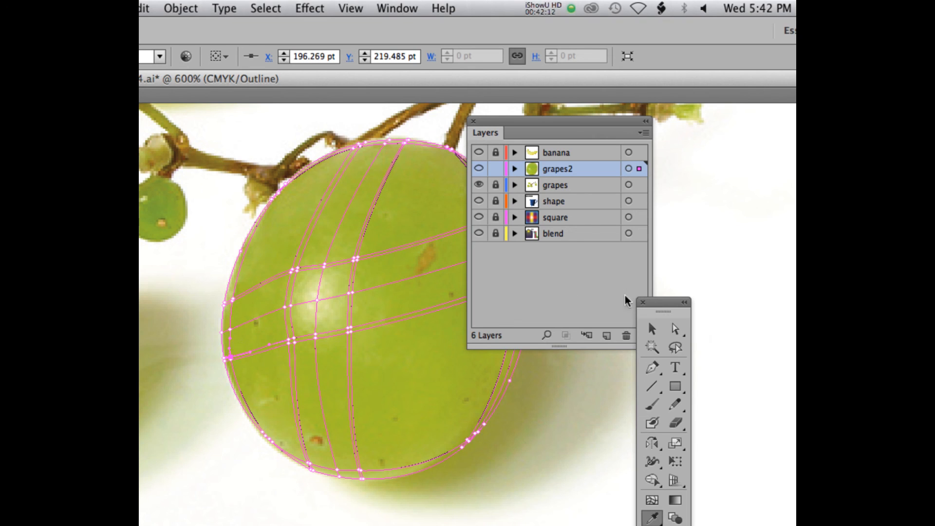
# Switch the grapes2 layer to colour preview, move the floating panels clear of the grape, and deselect the mesh.
pyautogui.moveTo(663, 305); pyautogui.dragTo(680, 164)
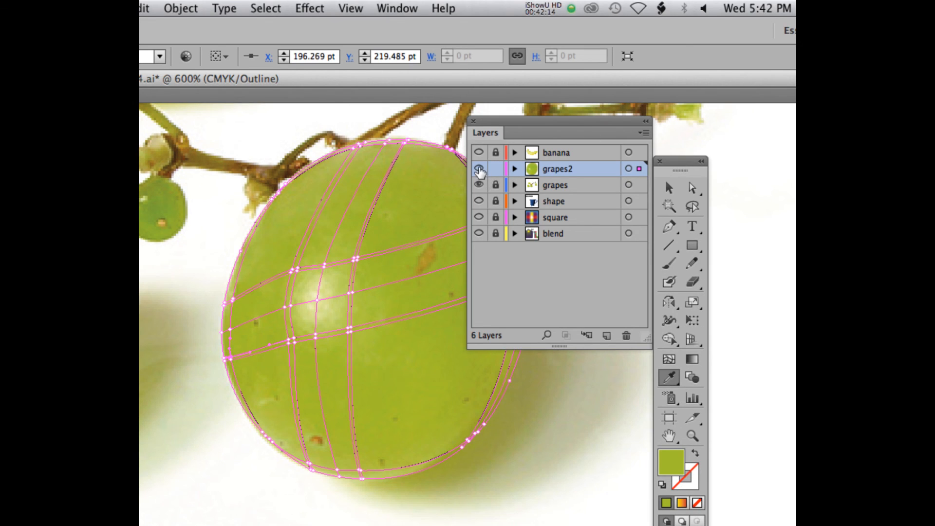
pyautogui.keyDown('super'); pyautogui.click(478, 168); pyautogui.keyUp('super')
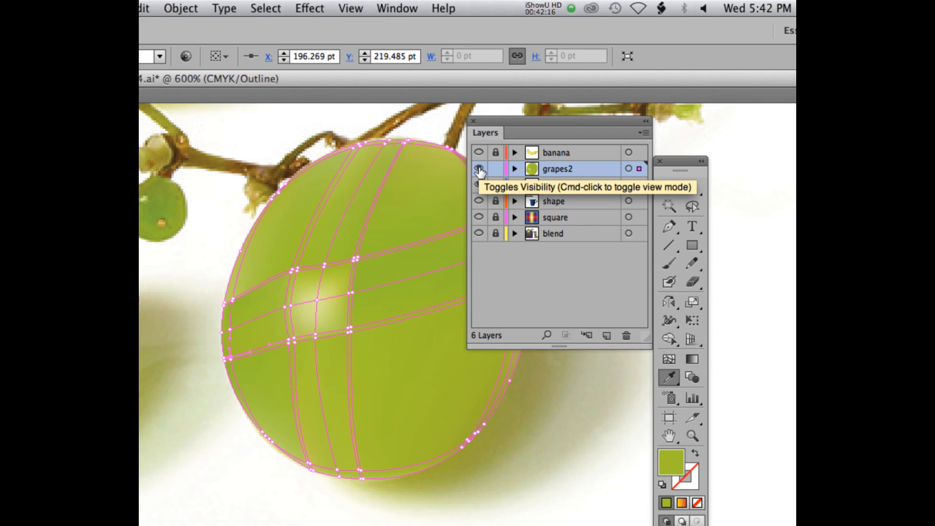
pyautogui.moveTo(523, 124); pyautogui.dragTo(616, 225)
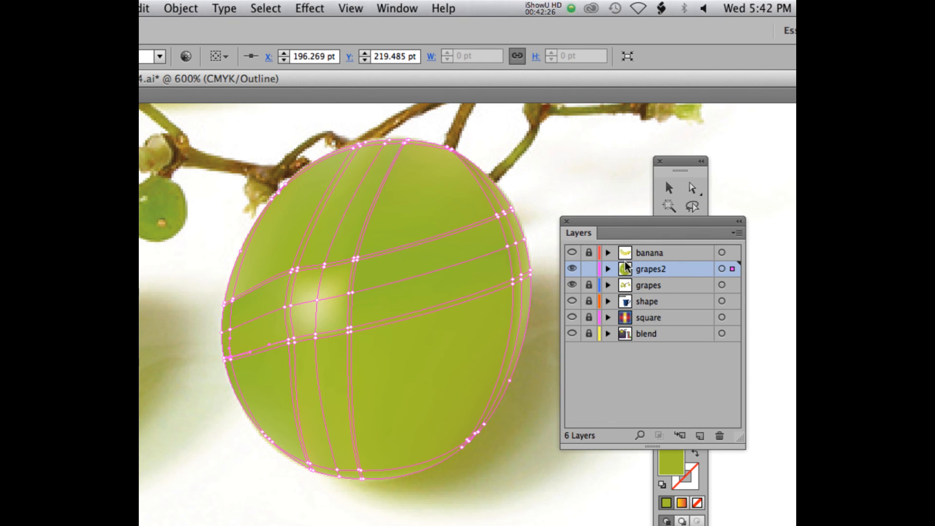
pyautogui.click(668, 188)
pyautogui.click(633, 185)
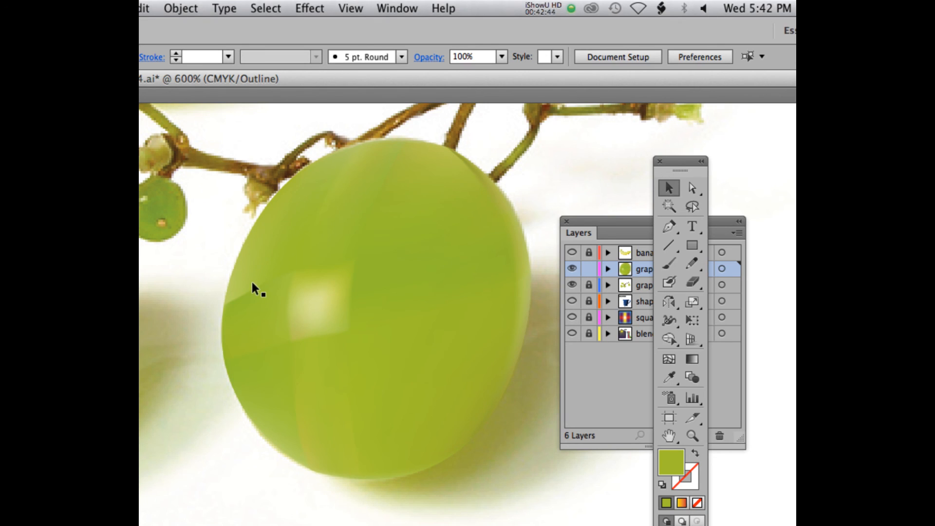
# Compare the grape's colouring with its mesh lines by alternately selecting and deselecting the grape.
pyautogui.click(253, 288)
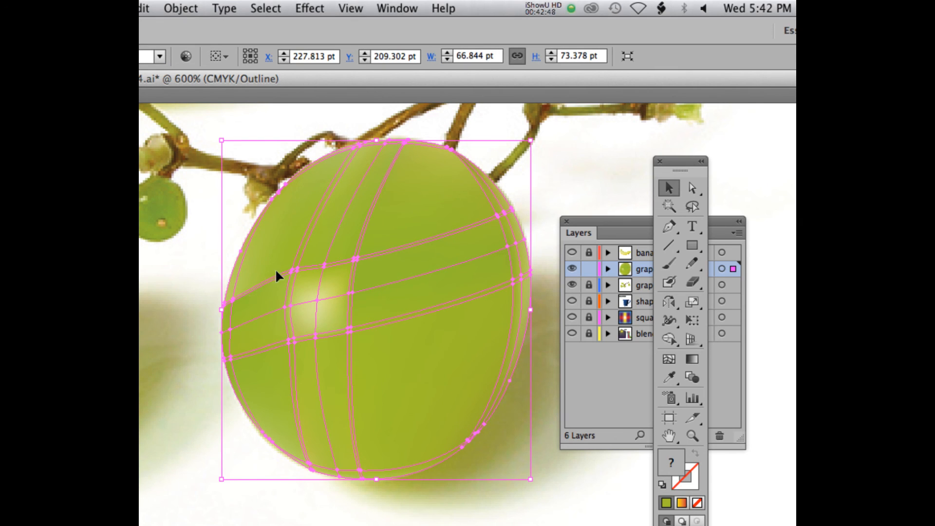
pyautogui.scroll(3, 248, 294)
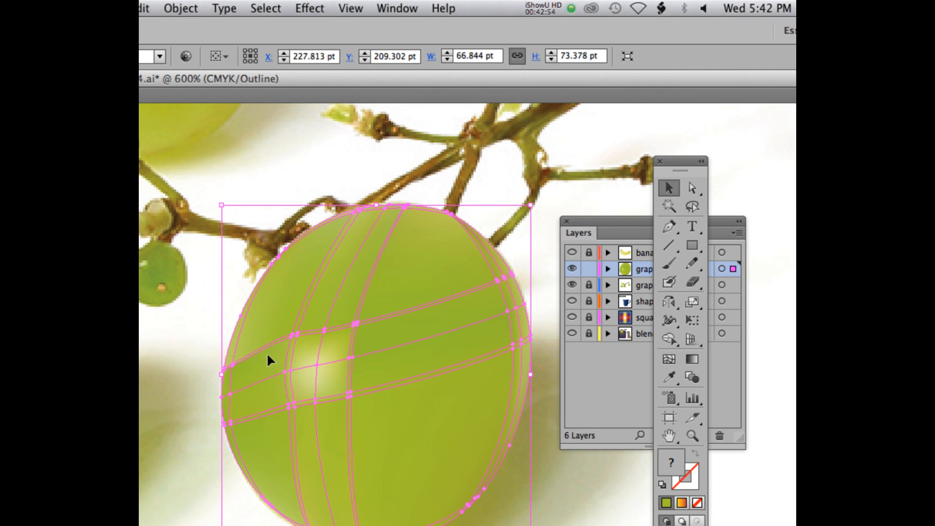
pyautogui.click(215, 340)
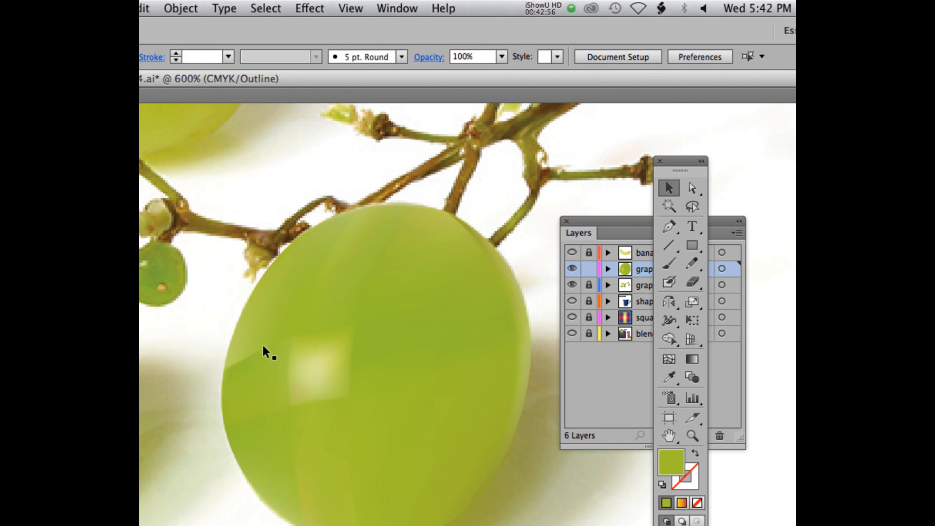
pyautogui.click(249, 360)
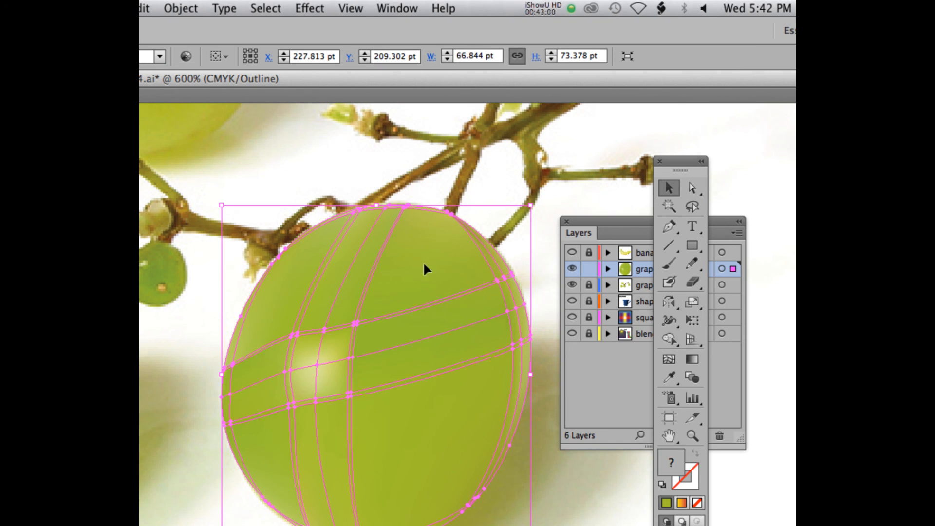
# Try to delete the lower line of the close crosswise pair above the highlight by removing its left-edge mesh point.
pyautogui.click(692, 187)
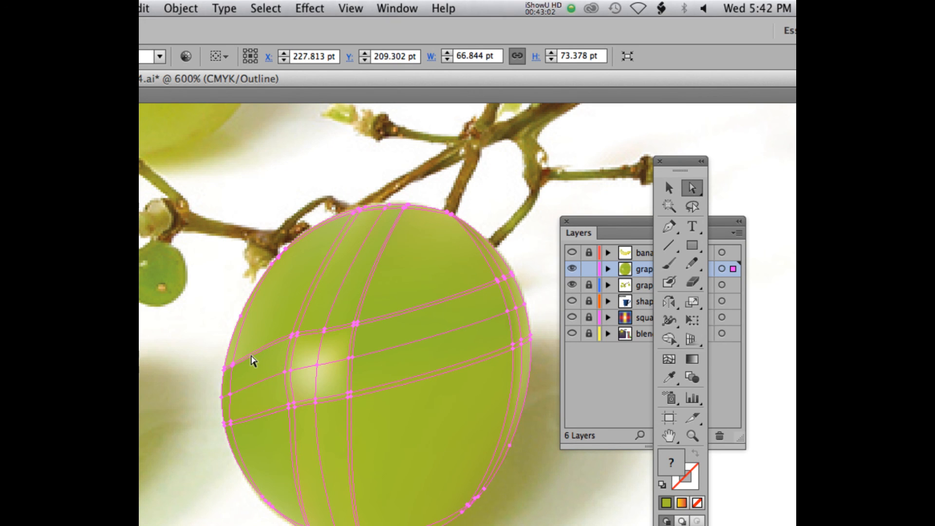
pyautogui.press('super+equal')
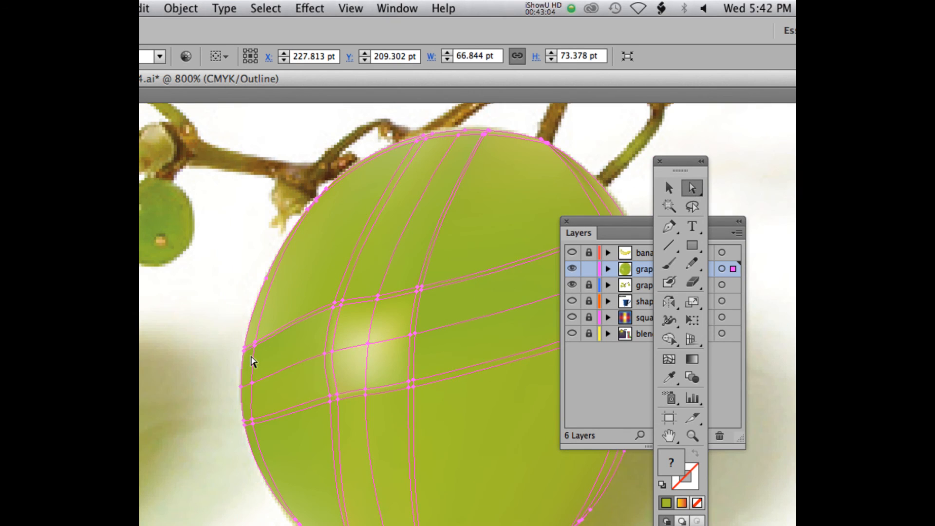
pyautogui.click(276, 345)
pyautogui.click(268, 344)
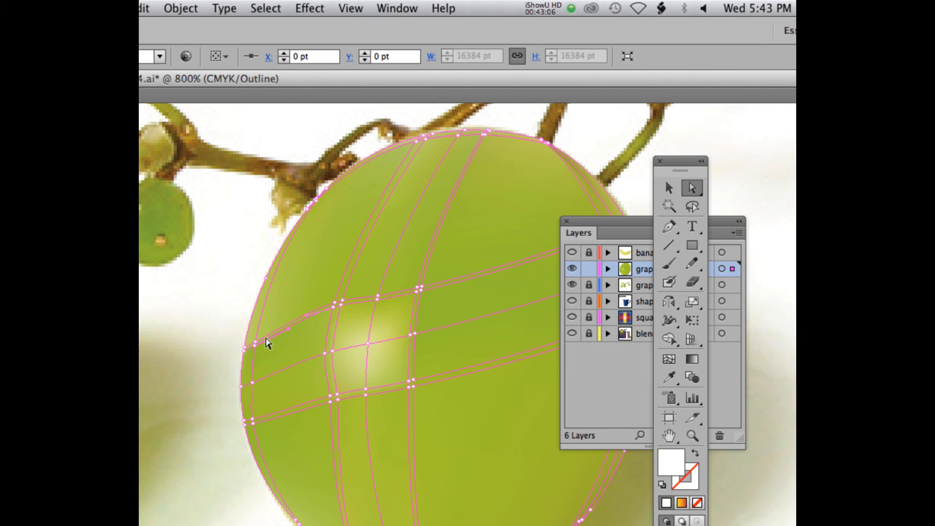
pyautogui.click(256, 345)
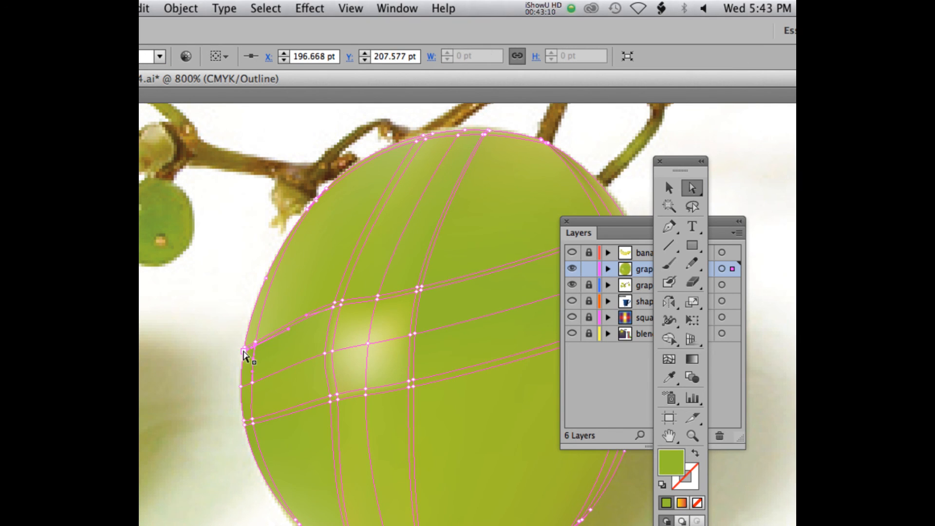
pyautogui.click(245, 348)
pyautogui.click(325, 354)
pyautogui.click(325, 359)
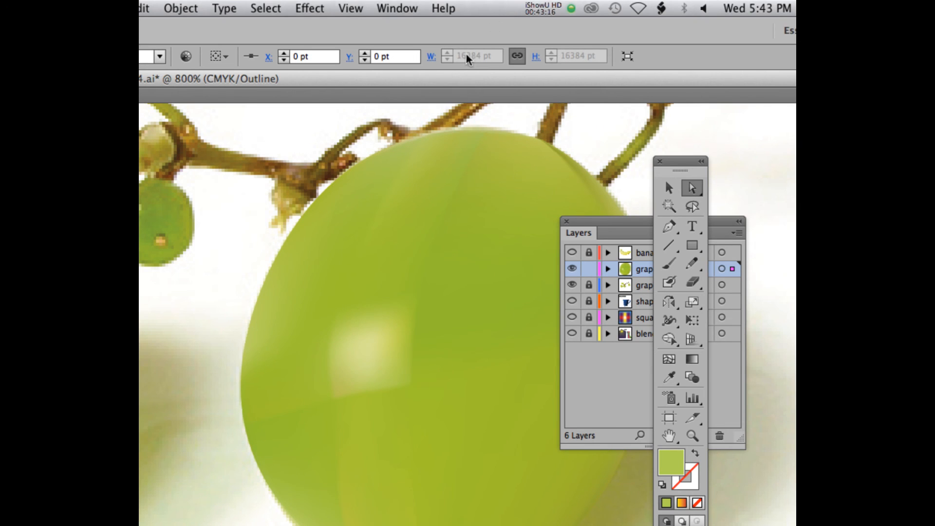
pyautogui.click(543, 8)
pyautogui.click(553, 56)
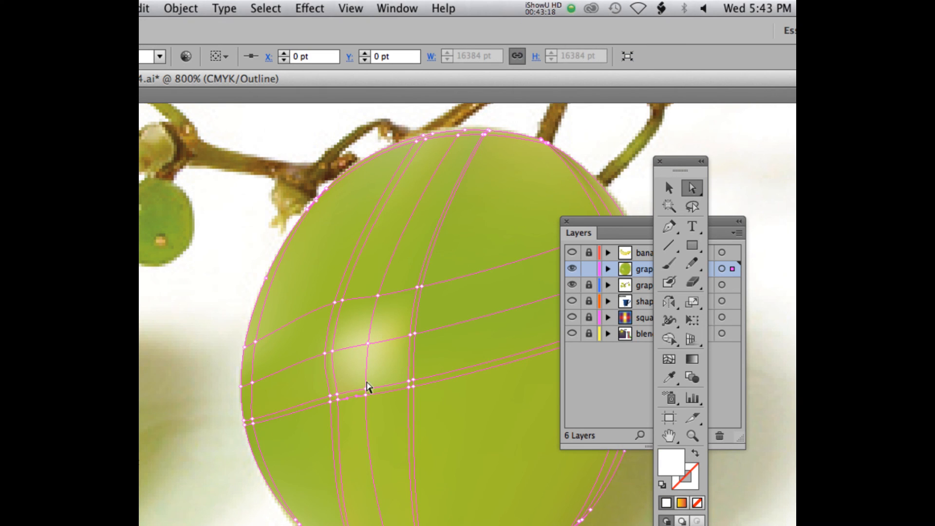
# Try to delete the lower line of the crosswise pair below the highlight at its left-edge point, and undo the line deletions.
pyautogui.click(366, 392)
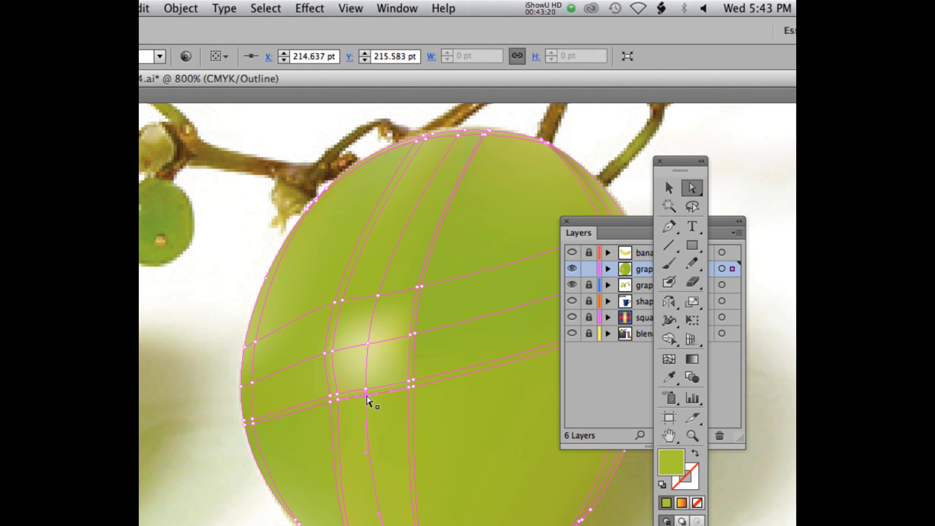
pyautogui.click(245, 424)
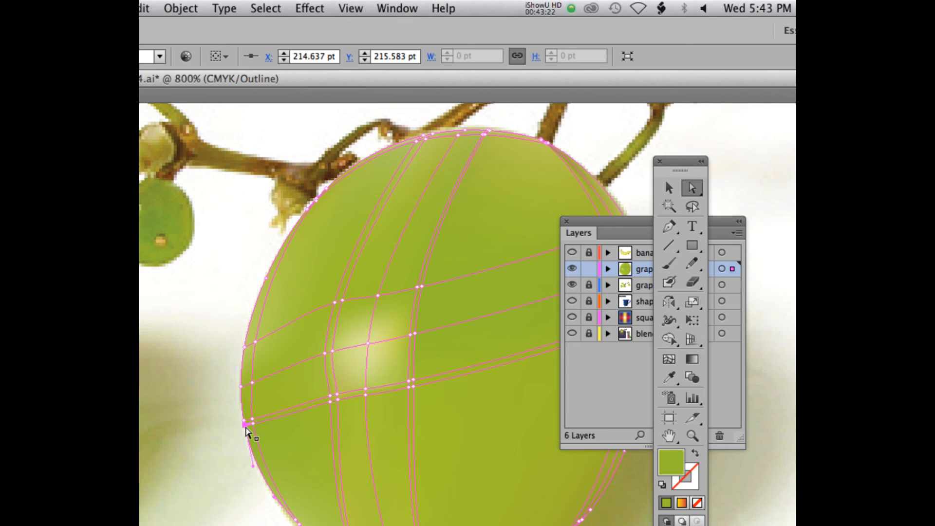
pyautogui.click(280, 432)
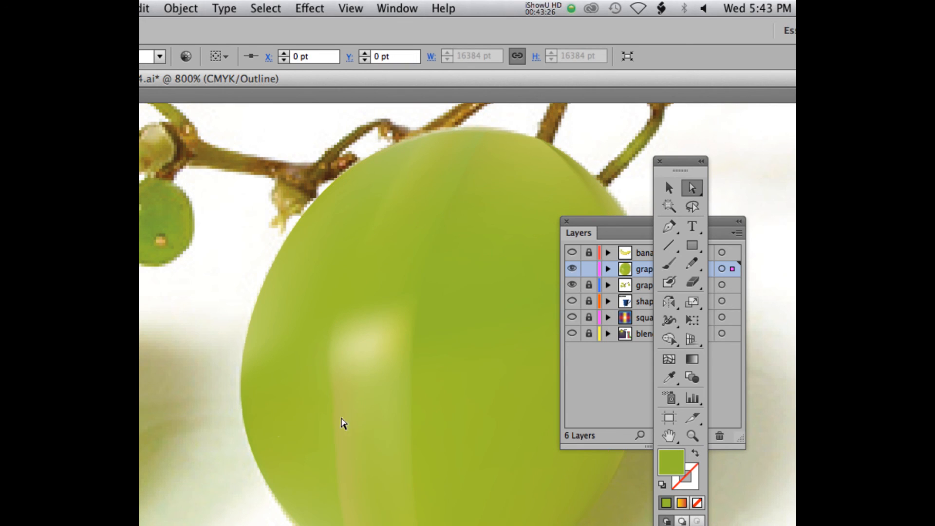
pyautogui.click(364, 395)
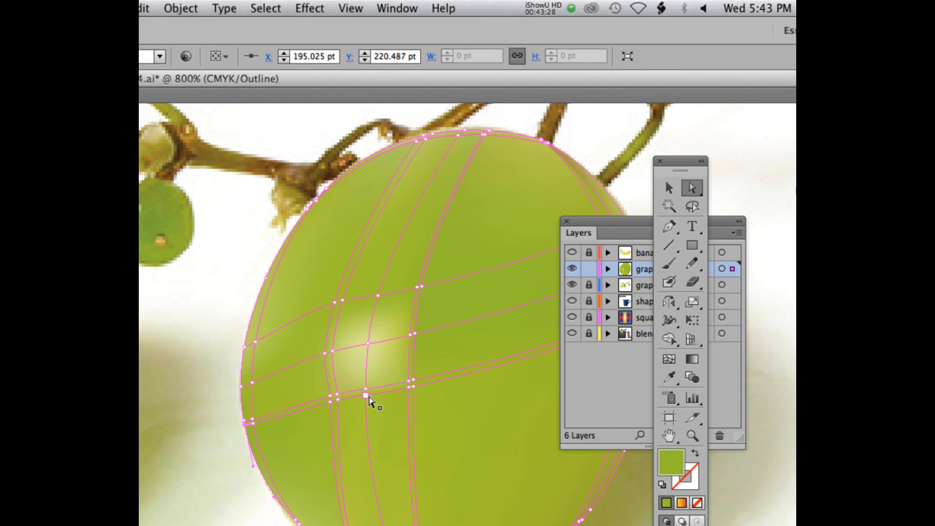
pyautogui.scroll(-2, 367, 405)
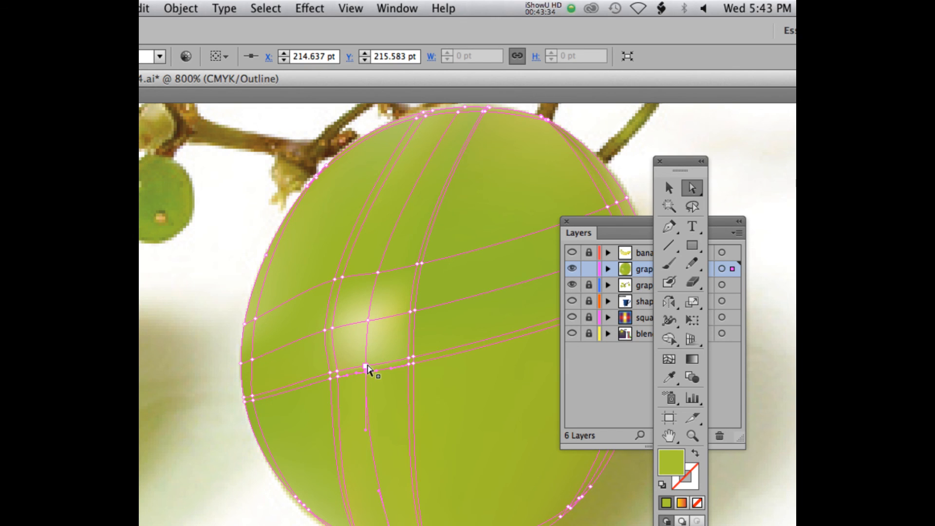
pyautogui.press('super+shift+a')
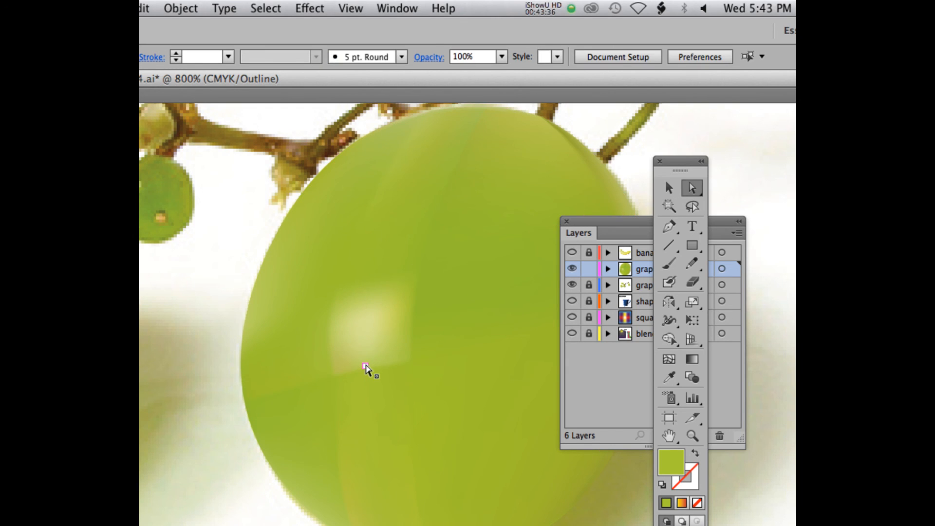
# Recolour the point directly below the highlight, on the upper line of the lower crosswise pair, with a green sampled just beneath it.
pyautogui.click(366, 369)
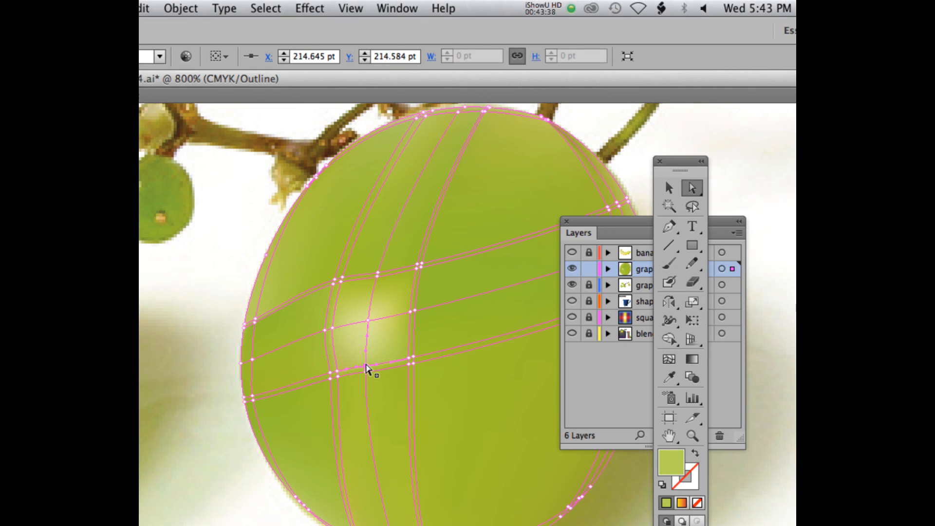
pyautogui.press('i')
pyautogui.click(377, 374)
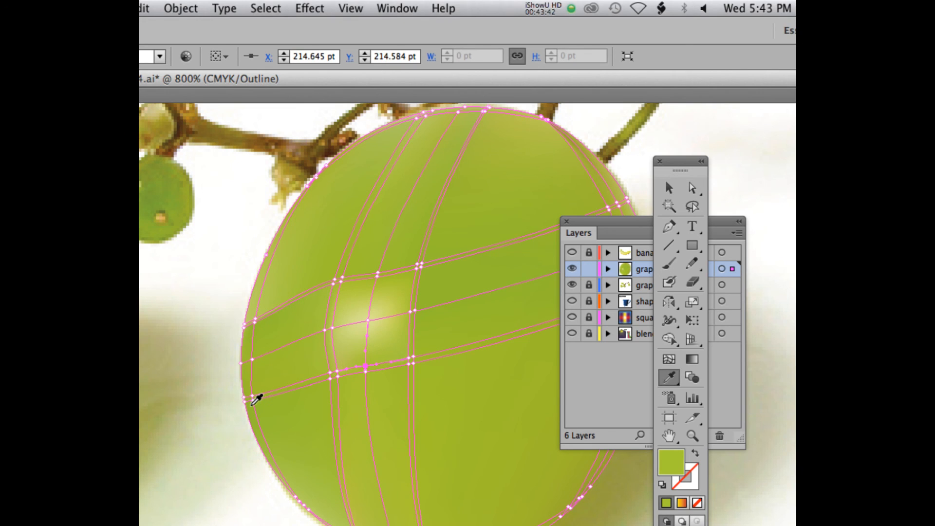
# Delete the lower line of the close crosswise pair below the highlight by removing its mesh point on the grape's left edge.
pyautogui.press('a')
pyautogui.click(245, 399)
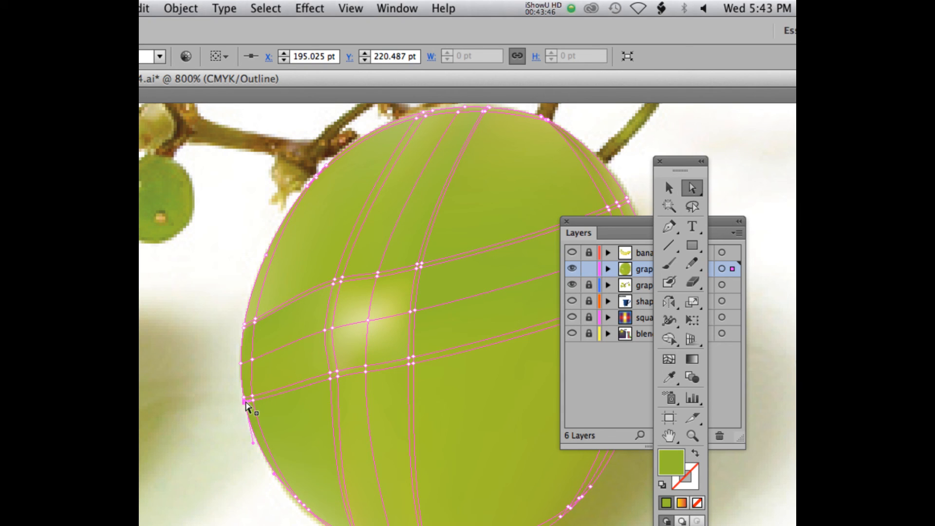
pyautogui.press('Delete')
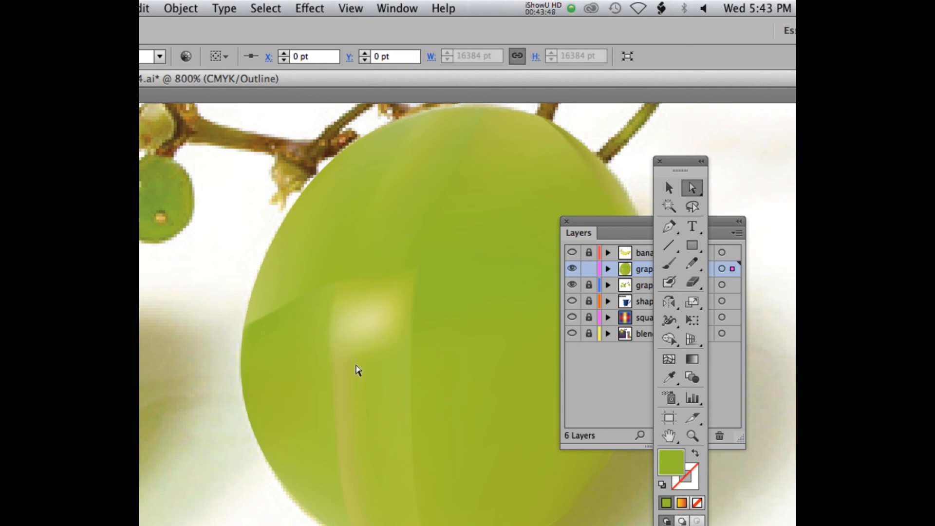
pyautogui.moveTo(351, 411); pyautogui.dragTo(361, 372)
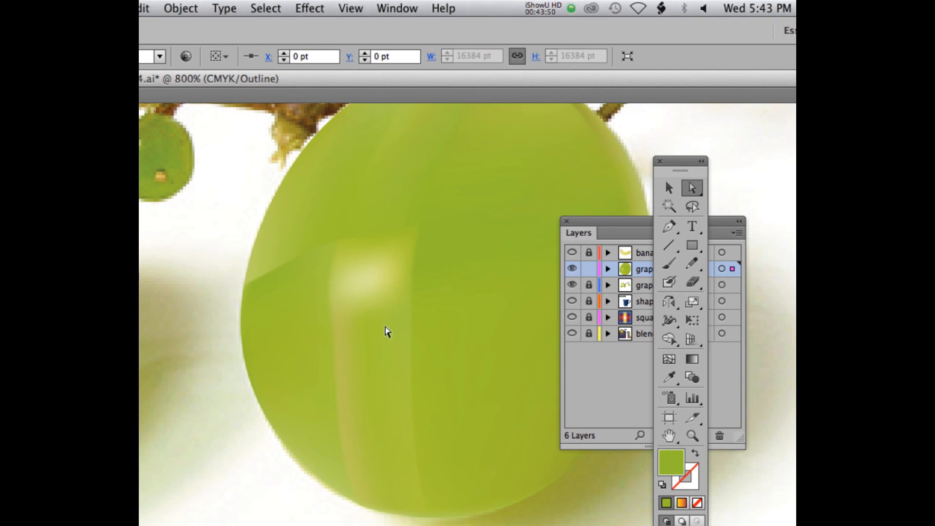
# Select the mesh point below and left of the highlight and switch the grape mesh layer to outline view.
pyautogui.moveTo(365, 309); pyautogui.dragTo(372, 367)
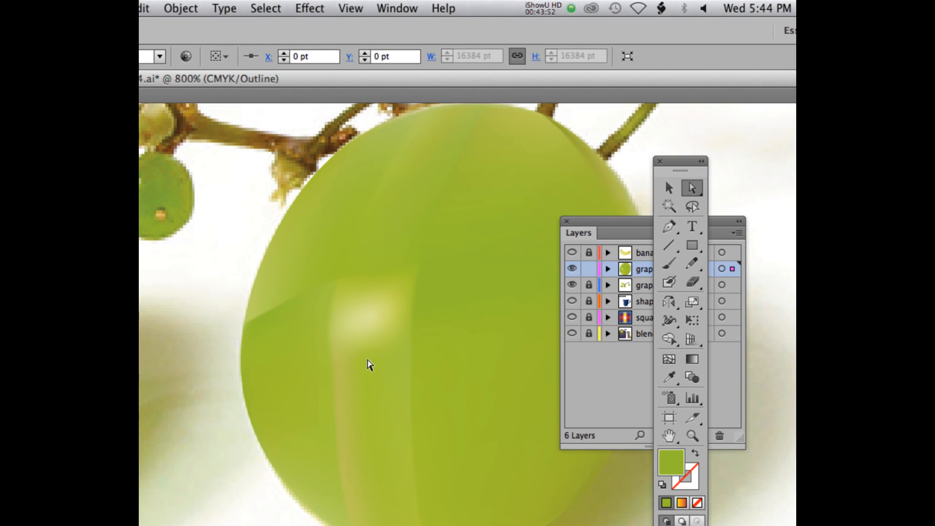
pyautogui.click(343, 364)
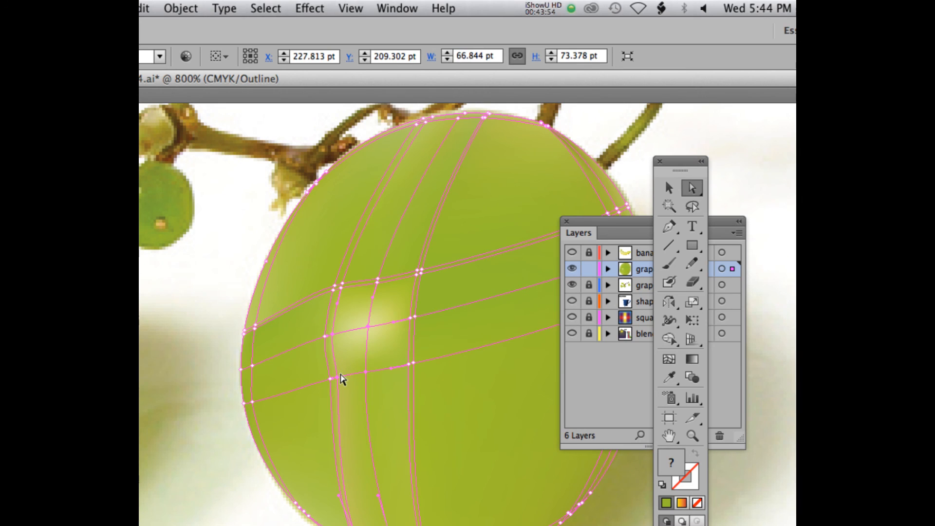
pyautogui.click(335, 377)
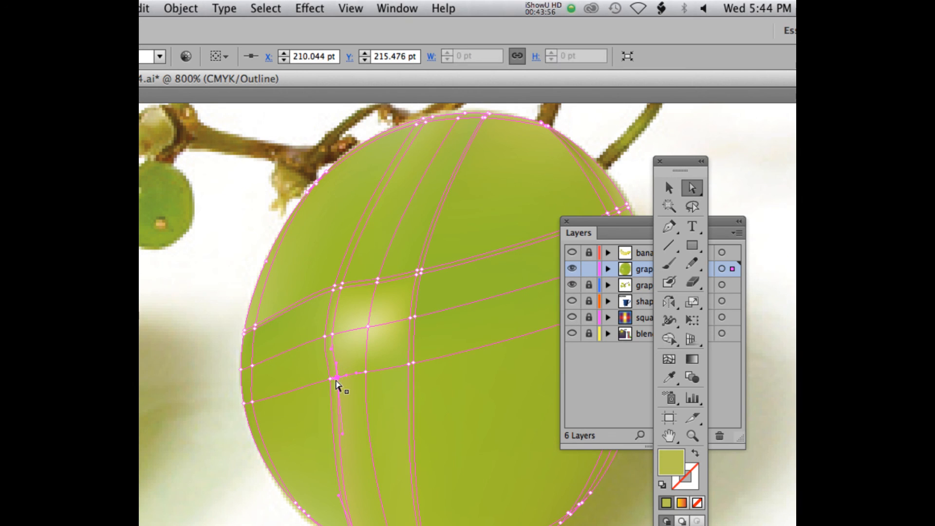
pyautogui.scroll(-5, 335, 428)
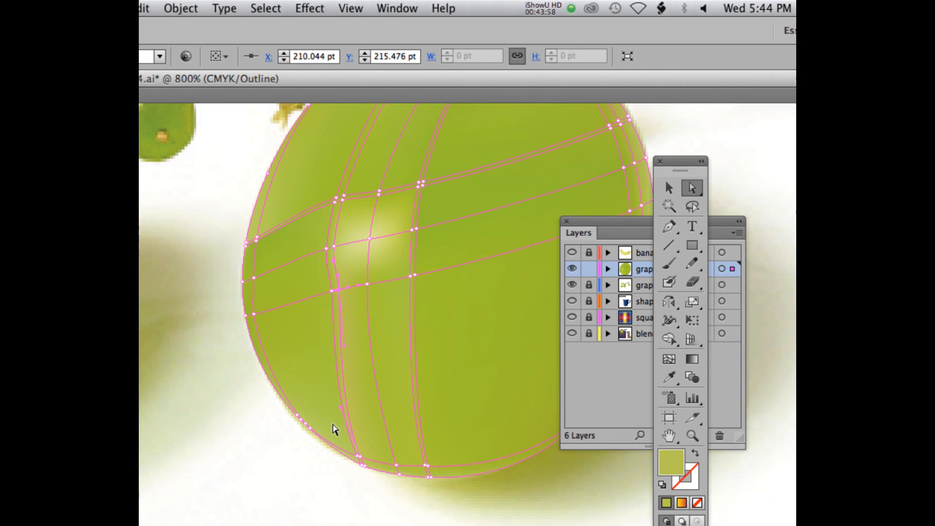
pyautogui.scroll(6, 345, 414)
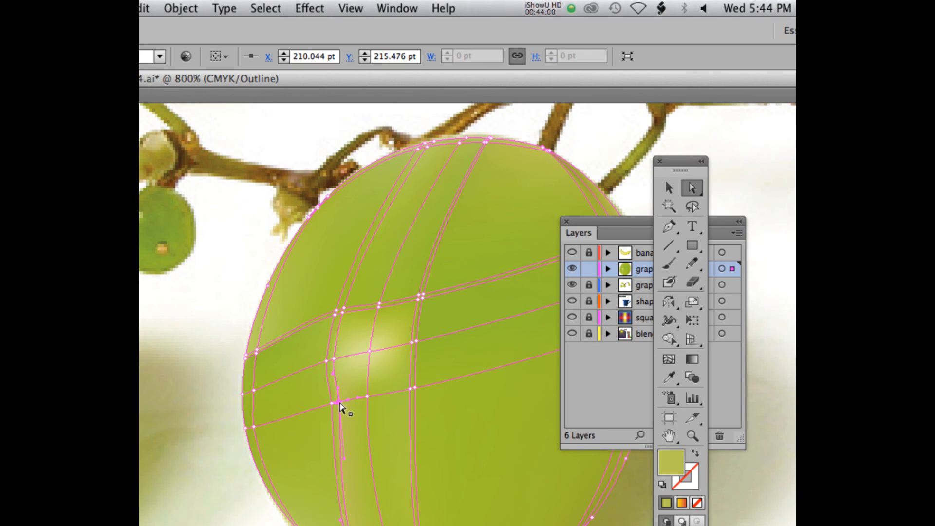
pyautogui.press('o')
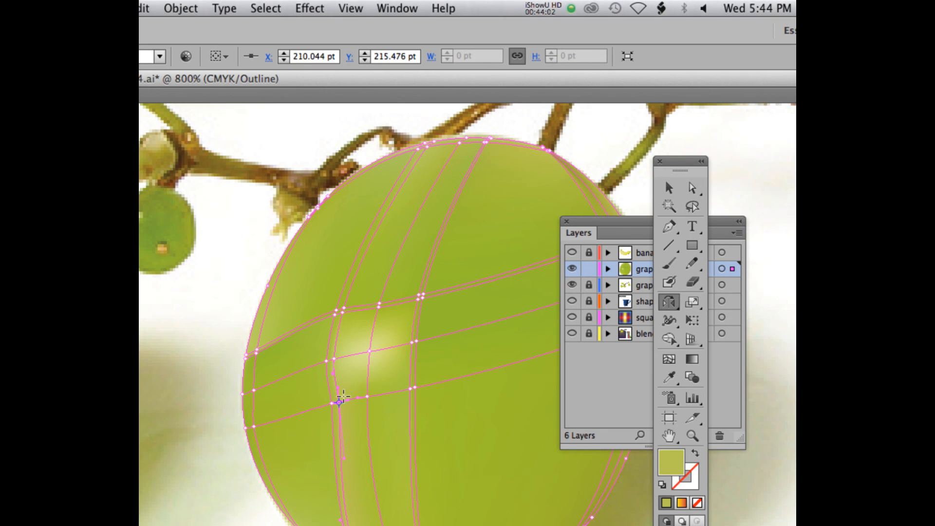
pyautogui.click(344, 407)
pyautogui.keyDown('super'); pyautogui.click(572, 268); pyautogui.keyUp('super')
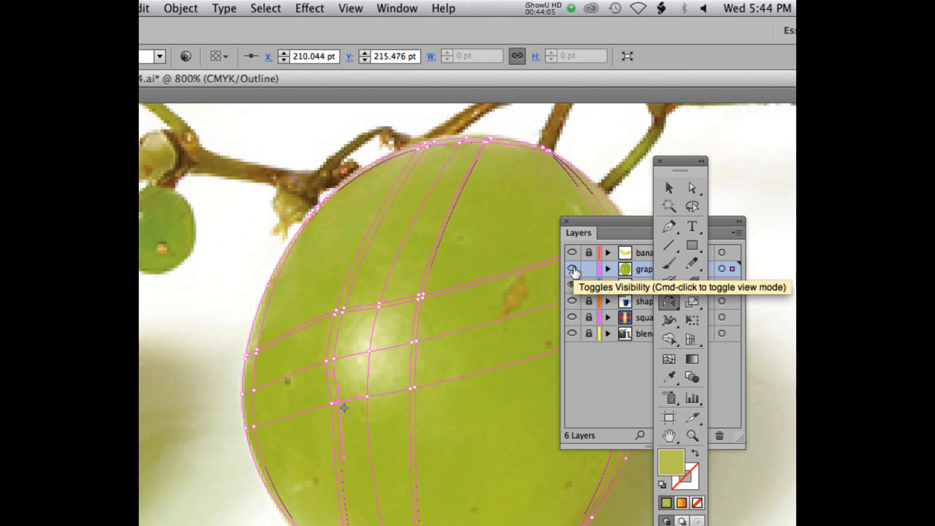
pyautogui.click(339, 402)
pyautogui.click(345, 407)
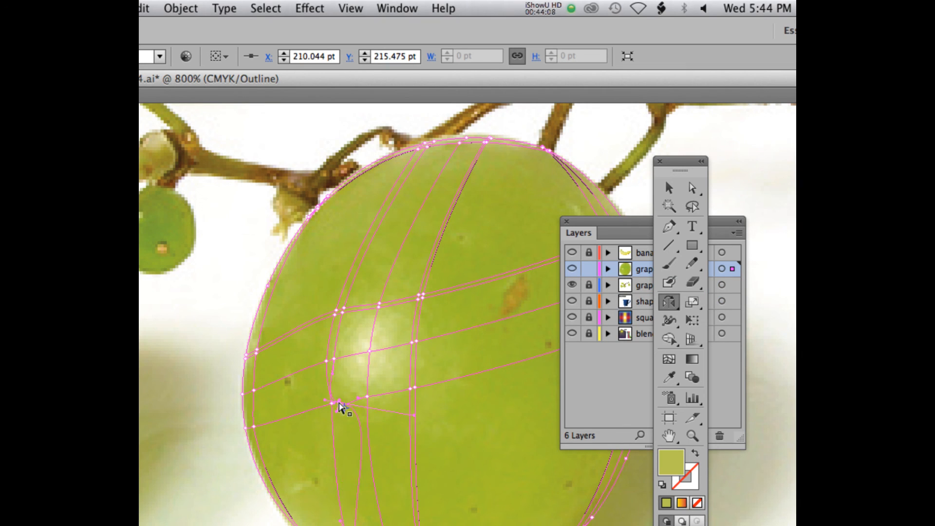
pyautogui.click(339, 403)
# Recolour the selected mesh point below and left of the highlight with a green sampled from the photo beside it.
pyautogui.press('a')
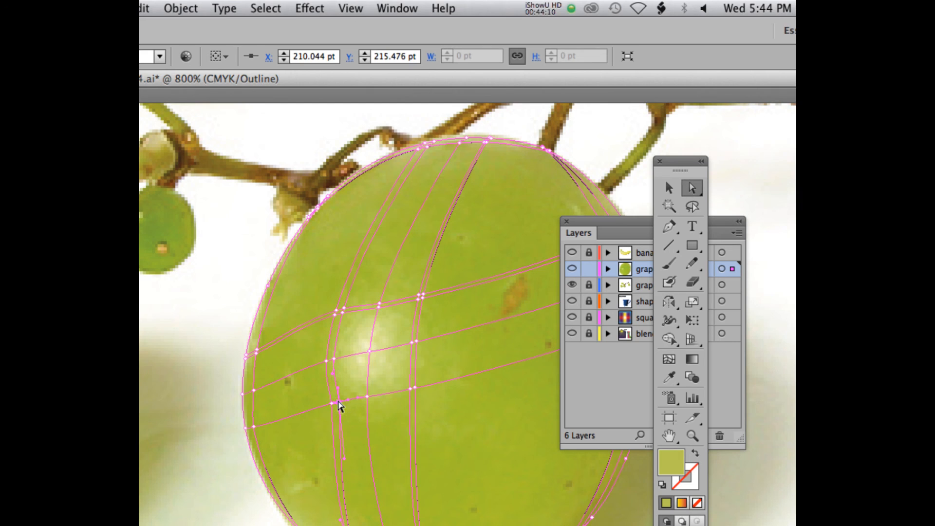
pyautogui.press('i')
pyautogui.click(350, 399)
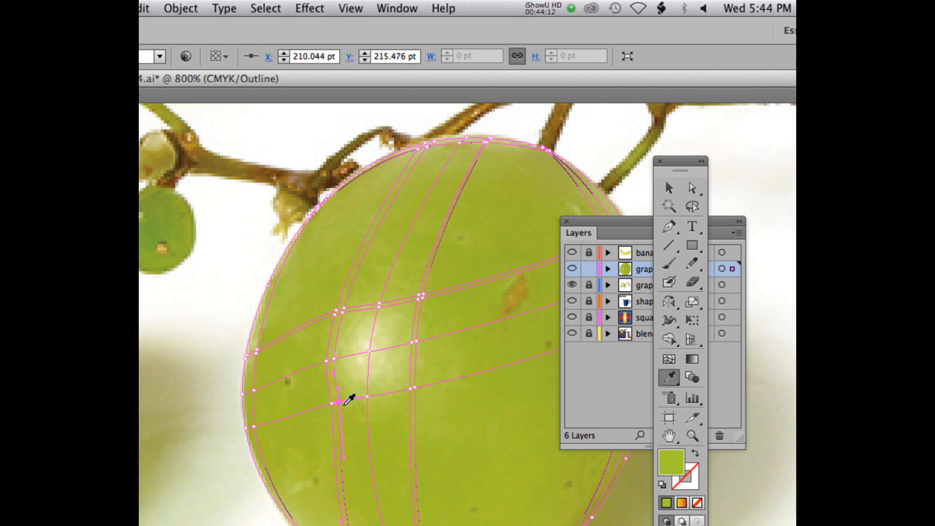
# Recolour the next two mesh points along the line below the highlight with greens sampled from the photo at each point.
pyautogui.press('a')
pyautogui.click(366, 398)
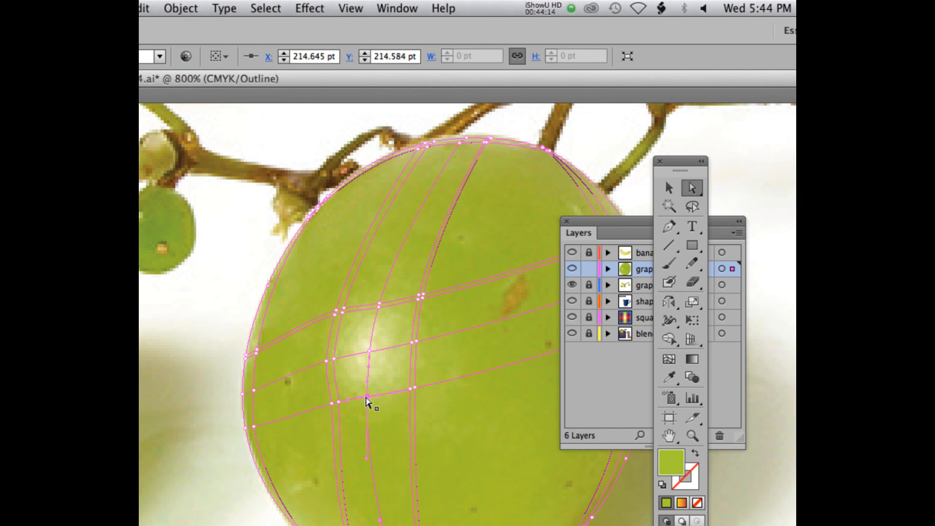
pyautogui.press('i')
pyautogui.press('a')
pyautogui.click(410, 389)
pyautogui.press('i')
pyautogui.click(409, 389)
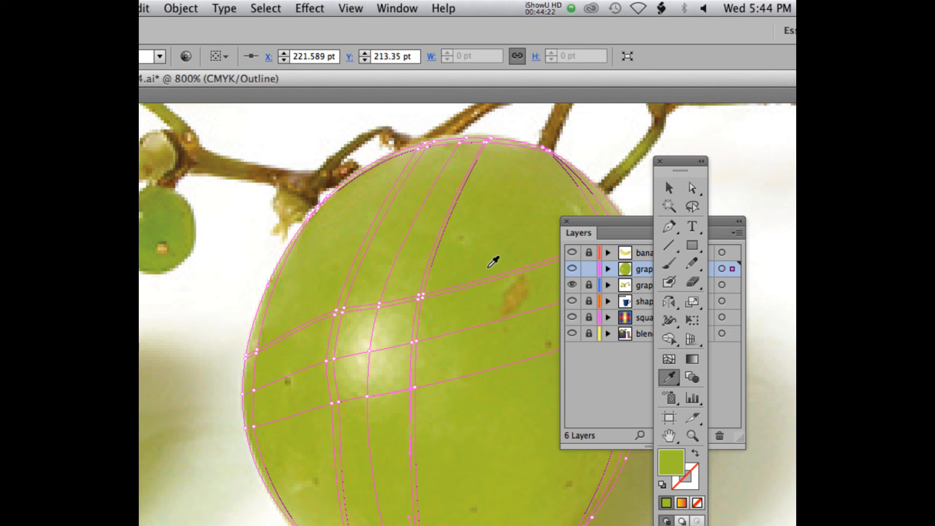
# Return the grape mesh layer to preview and deselect the mesh to check the blending around the highlight.
pyautogui.scroll(-1, 400, 392)
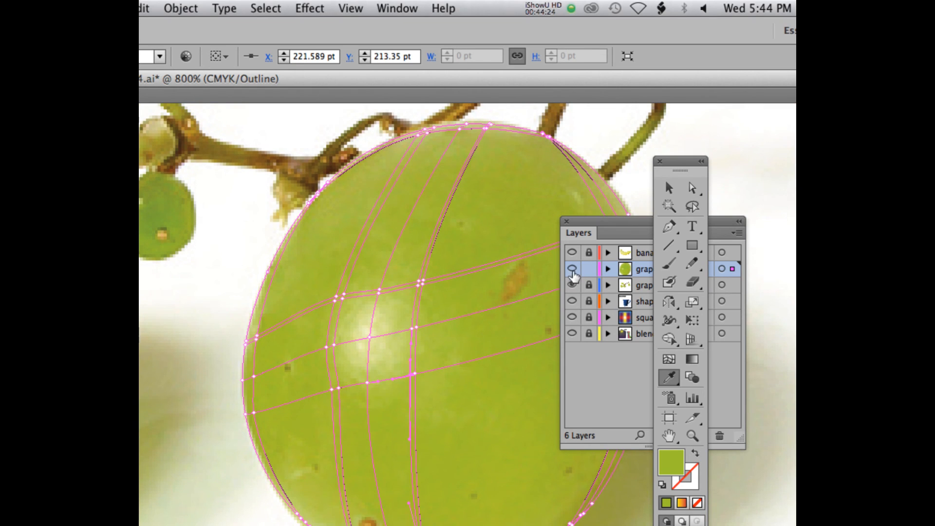
pyautogui.keyDown('super'); pyautogui.click(572, 270); pyautogui.keyUp('super')
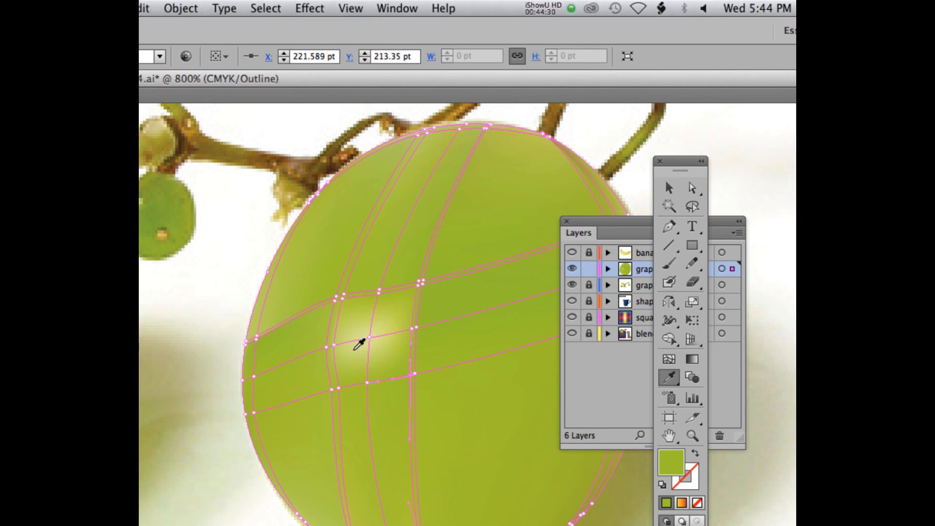
pyautogui.scroll(1, 383, 302)
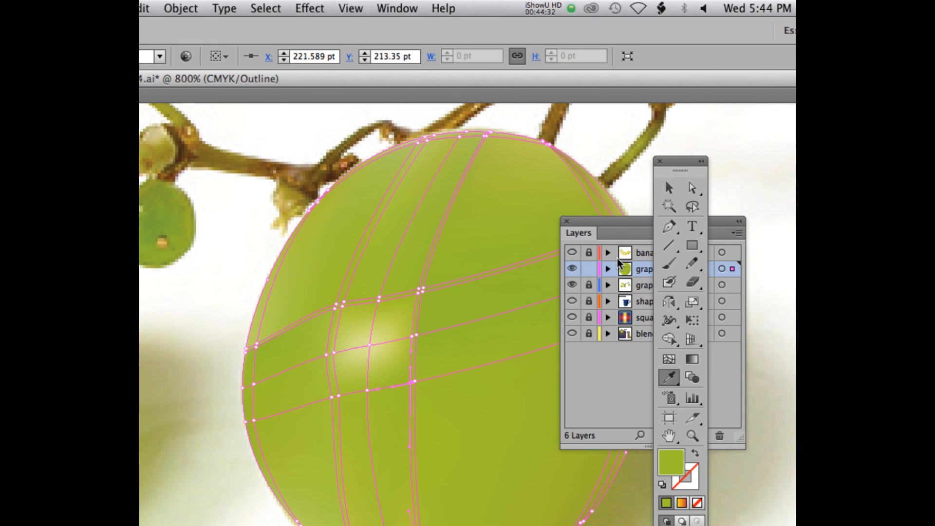
pyautogui.press('v')
pyautogui.click(779, 167)
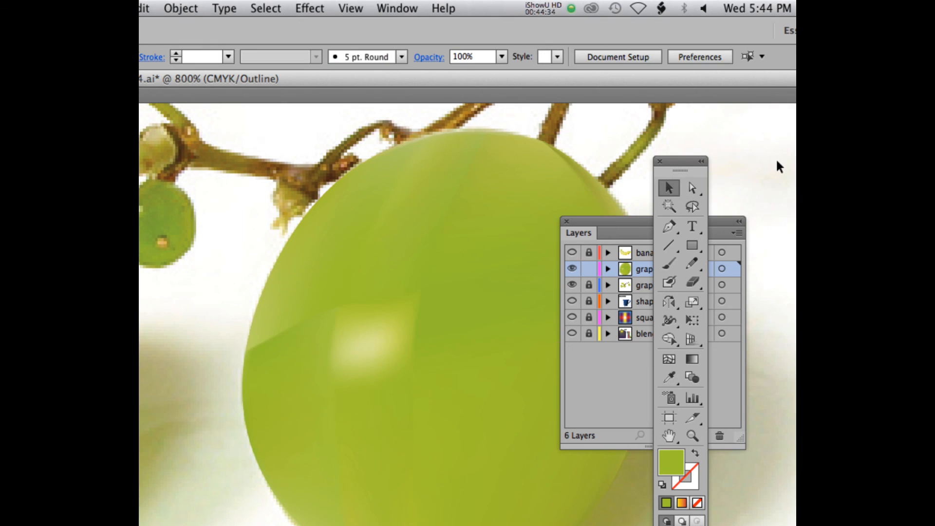
# Delete one line of the close crosswise pair above the highlight by removing its mesh point on the grape's left edge.
pyautogui.click(278, 339)
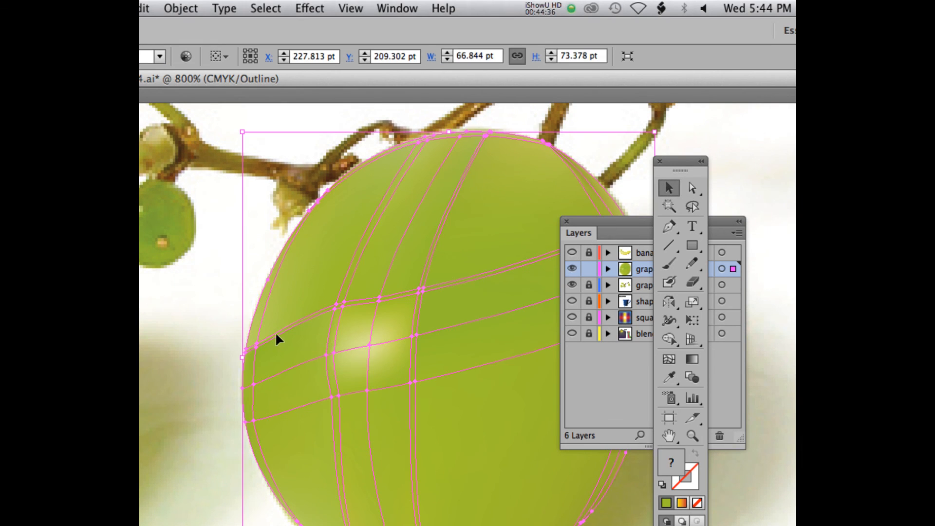
pyautogui.click(245, 342)
pyautogui.click(254, 354)
pyautogui.click(243, 342)
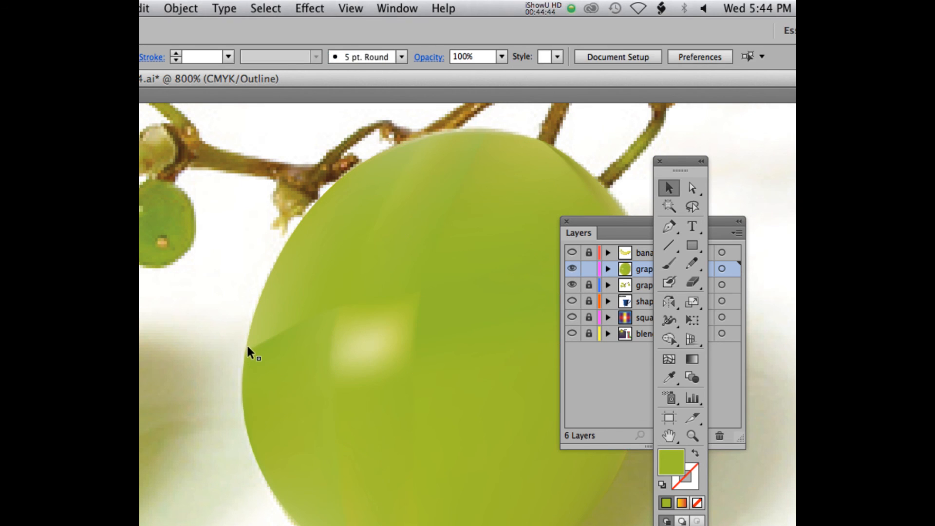
pyautogui.click(249, 352)
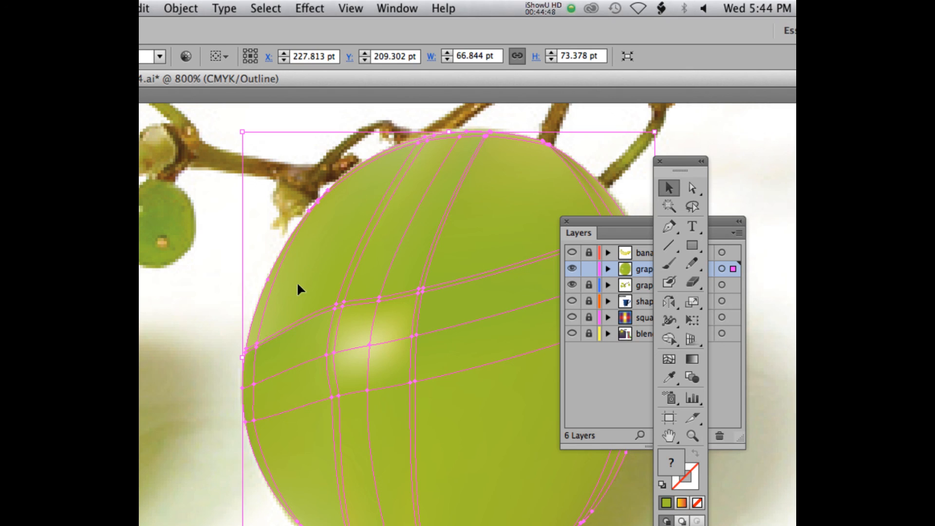
pyautogui.click(693, 187)
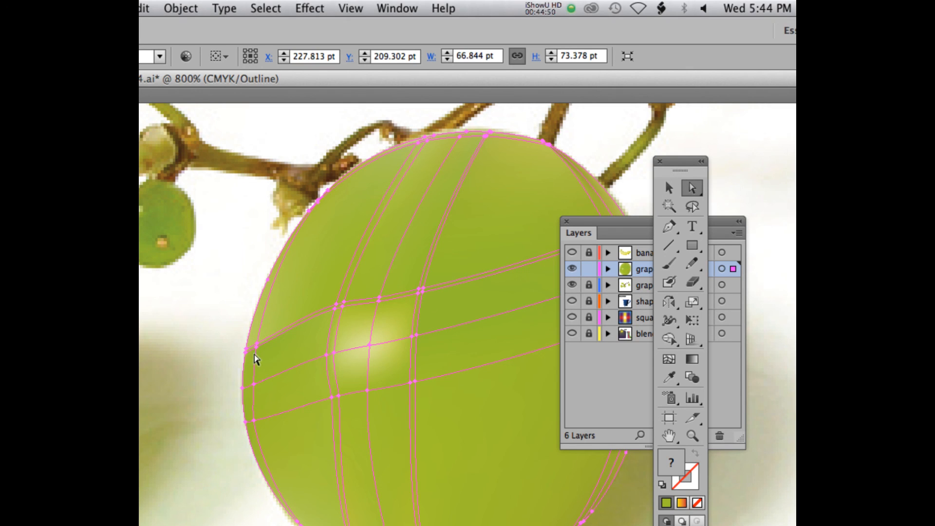
pyautogui.click(245, 352)
pyautogui.click(246, 358)
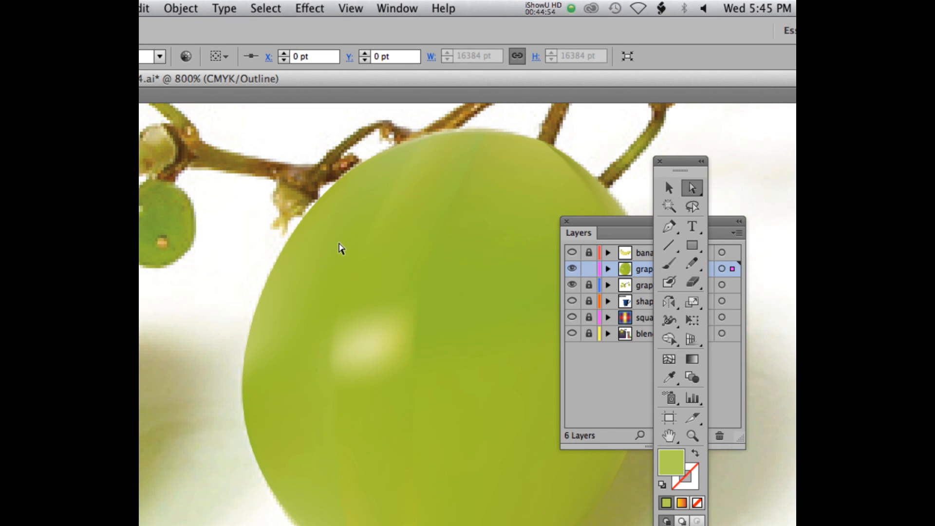
# Zoom out to 300% and select the whole grape mesh to review its shading and remaining mesh lines.
pyautogui.press('super+minus')
pyautogui.press('super+minus')
pyautogui.press('super+minus')
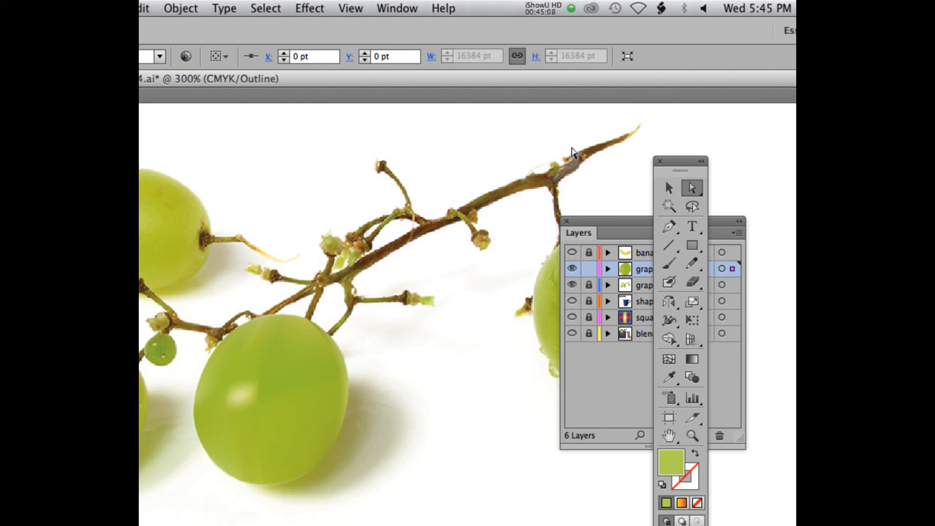
pyautogui.click(671, 188)
pyautogui.click(330, 405)
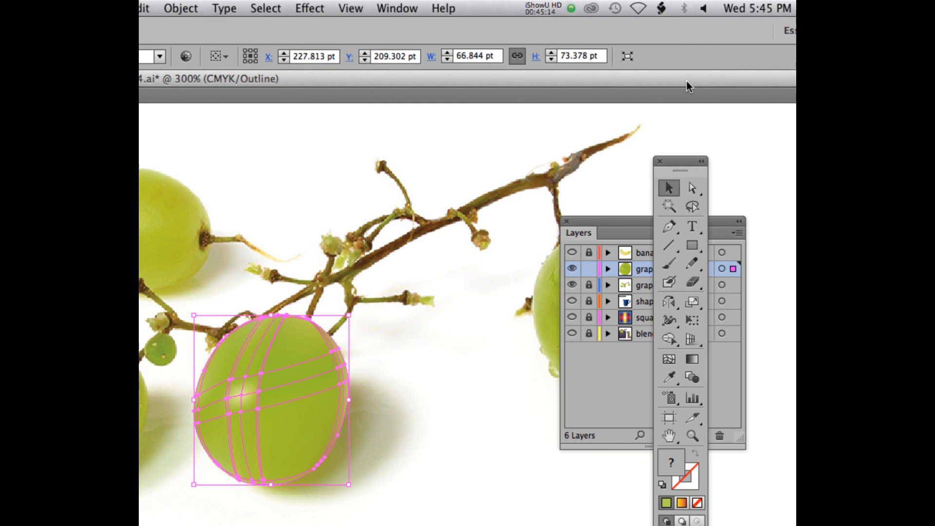
# Move the document window aside, then open the reference grape screenshot from the desktop in Preview and position it in free space.
pyautogui.moveTo(689, 85); pyautogui.dragTo(443, 115)
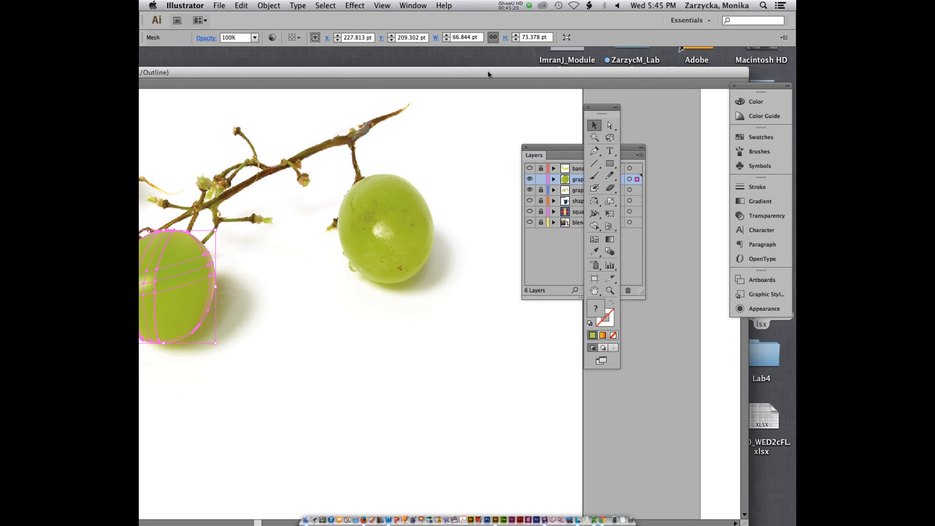
pyautogui.moveTo(488, 74); pyautogui.dragTo(170, 96)
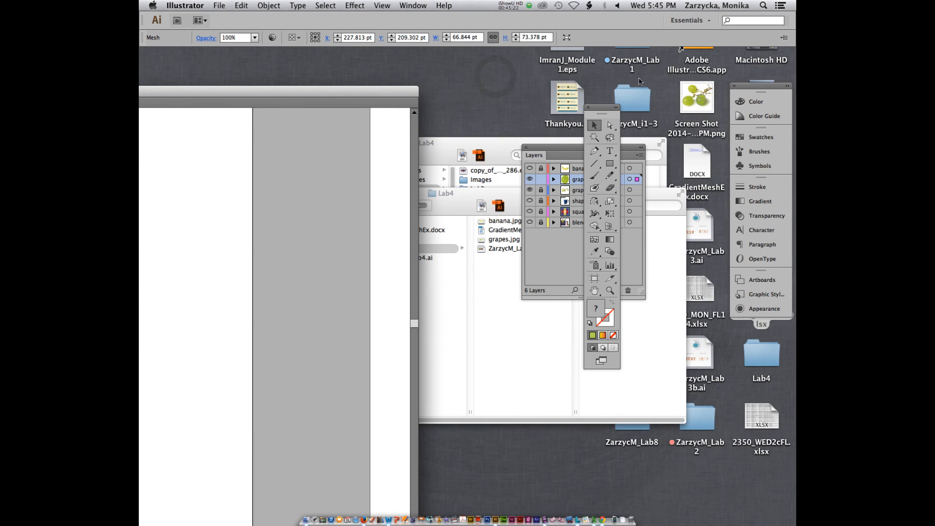
pyautogui.doubleClick(689, 102)
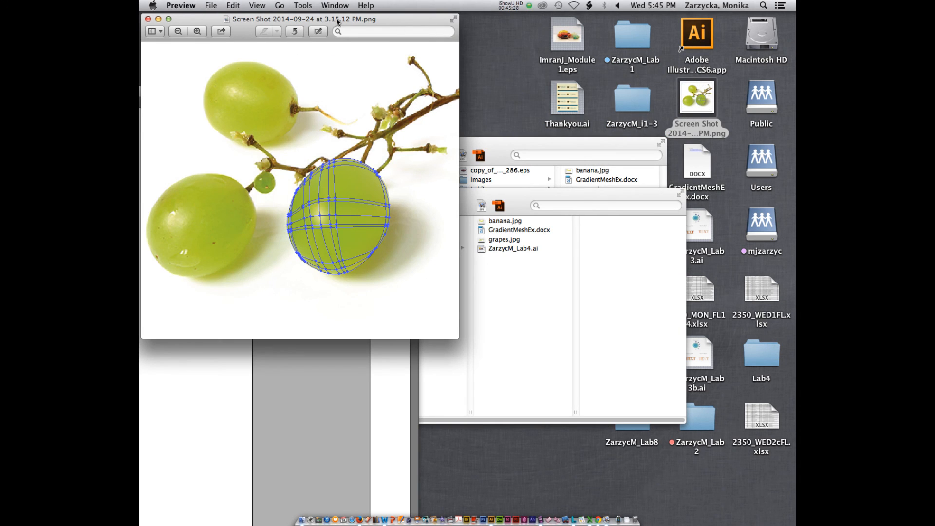
pyautogui.moveTo(337, 21); pyautogui.dragTo(655, 42)
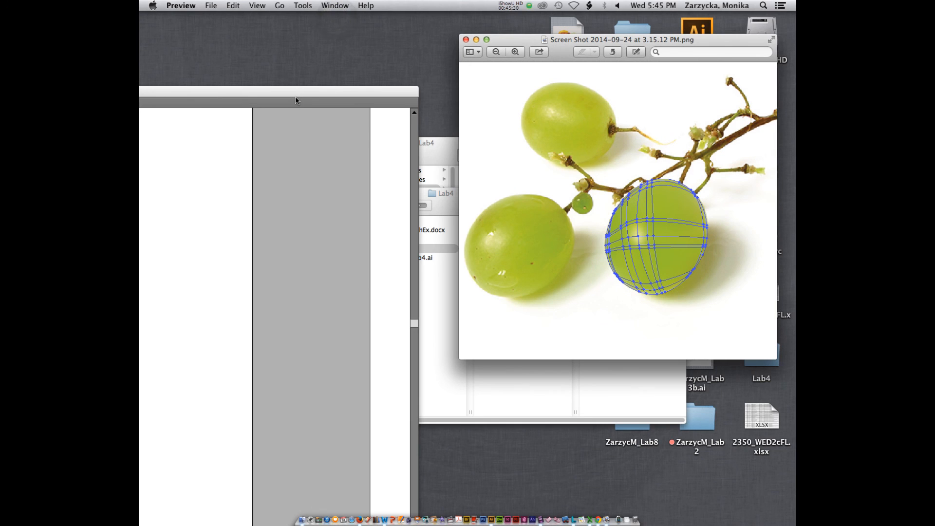
# Arrange the Illustrator document beside the reference screenshot and compare the mesh lines of the two grapes.
pyautogui.click(309, 98)
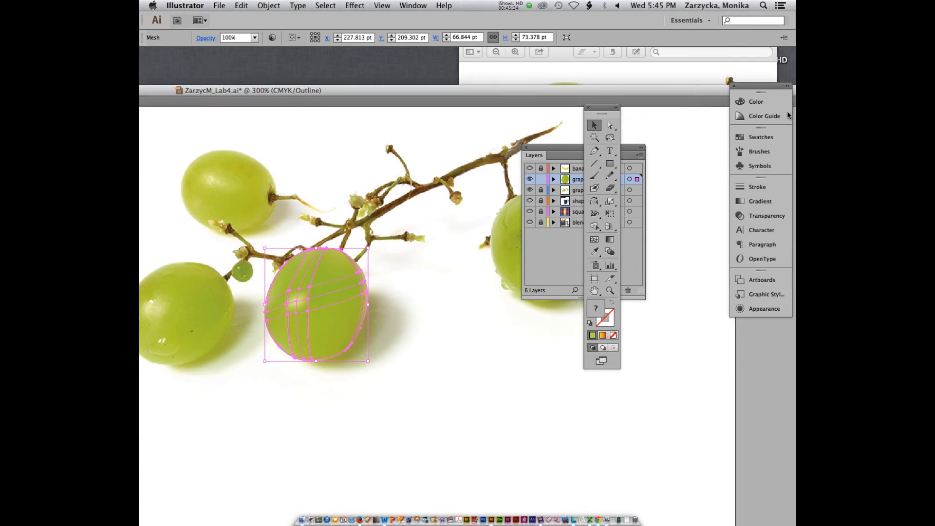
pyautogui.click(670, 65)
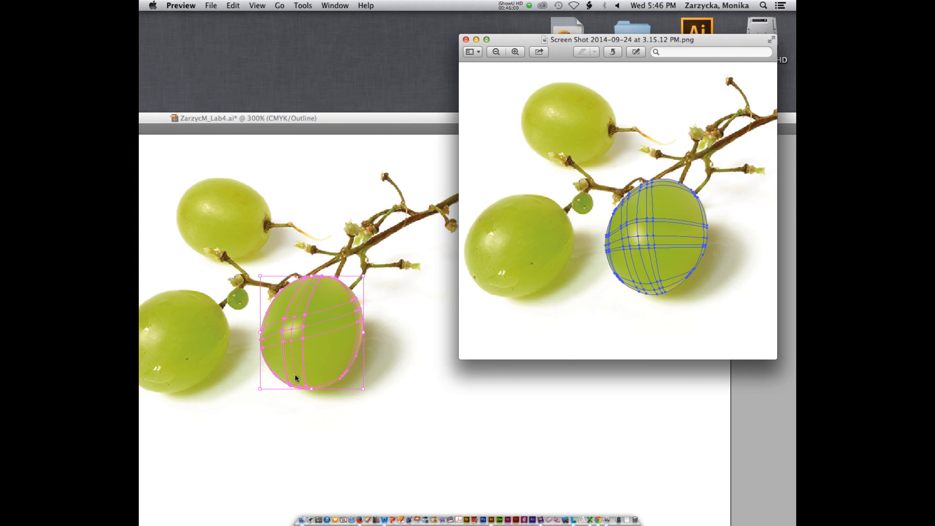
pyautogui.click(422, 346)
pyautogui.doubleClick(334, 117)
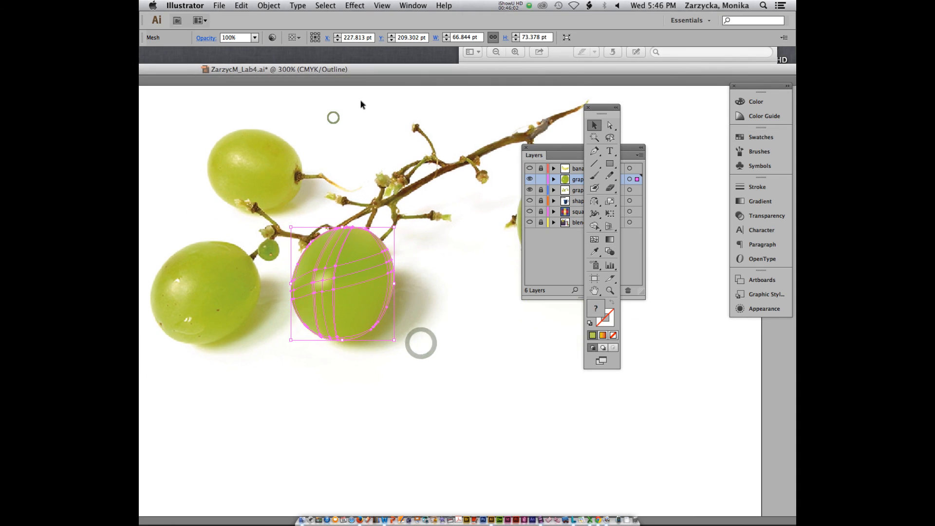
# Switch the grape mesh layer to outline view over the photo and select the mesh to inspect its lines.
pyautogui.click(530, 180)
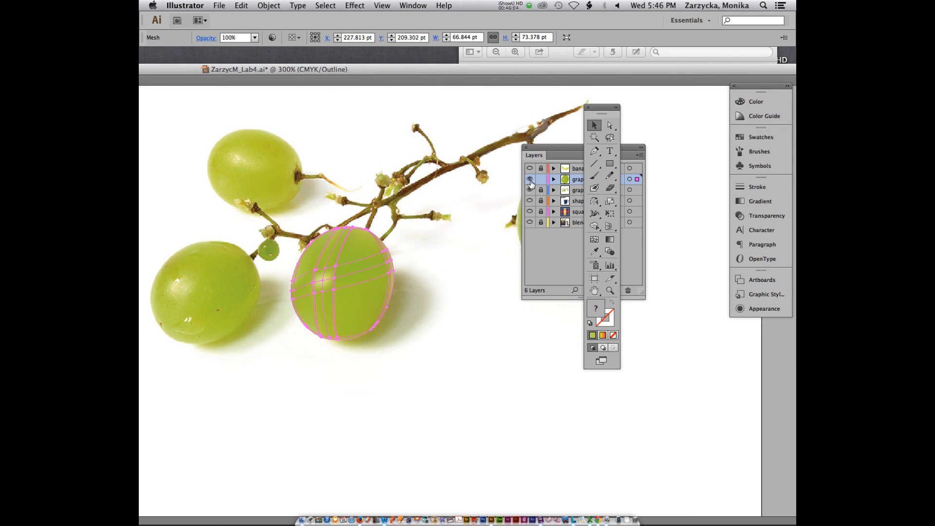
pyautogui.scroll(-1, 357, 257)
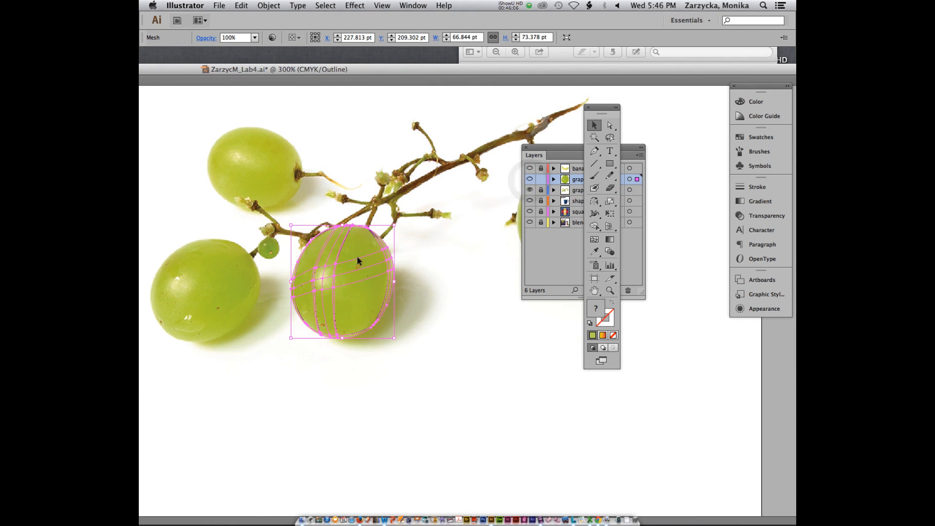
pyautogui.moveTo(371, 69); pyautogui.dragTo(413, 89)
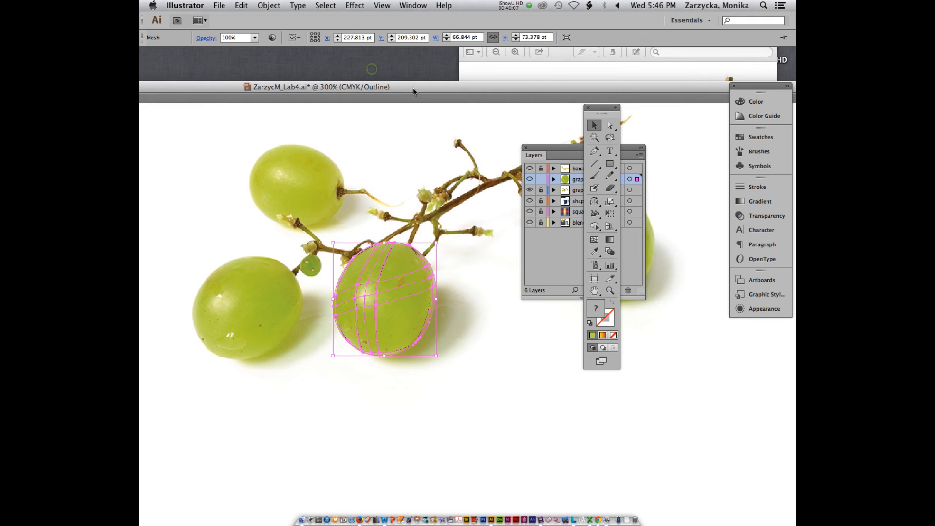
pyautogui.click(463, 306)
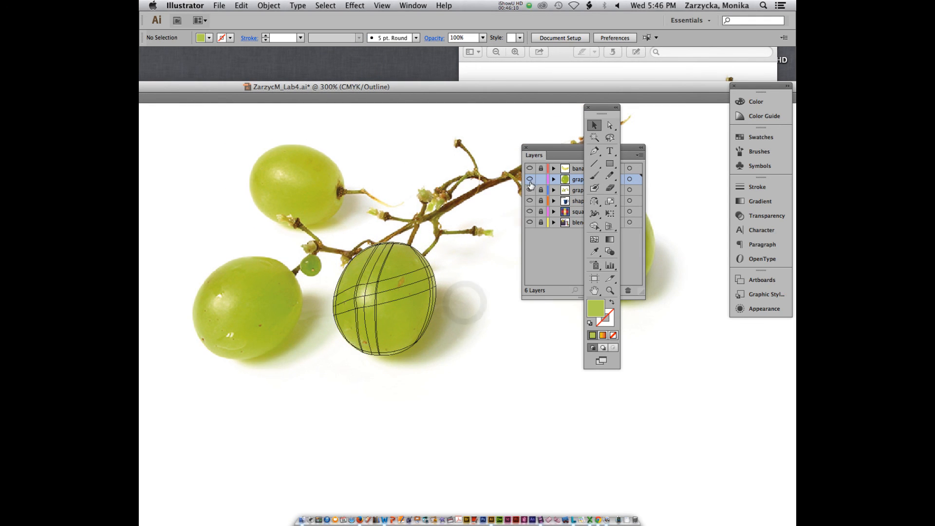
pyautogui.click(357, 318)
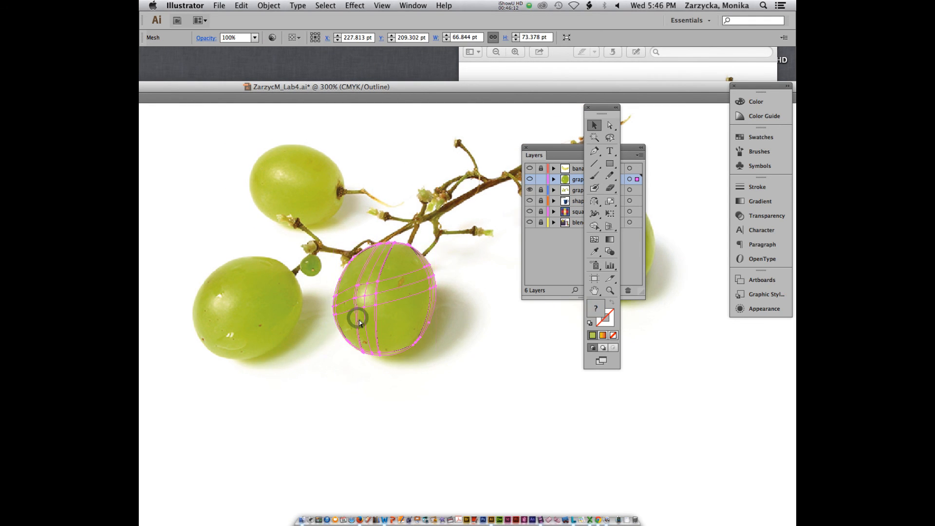
# Add a horizontal mesh line across the lower part of the grape with the Mesh tool, close to its bottom edge.
pyautogui.press('super+equal')
pyautogui.press('super+equal')
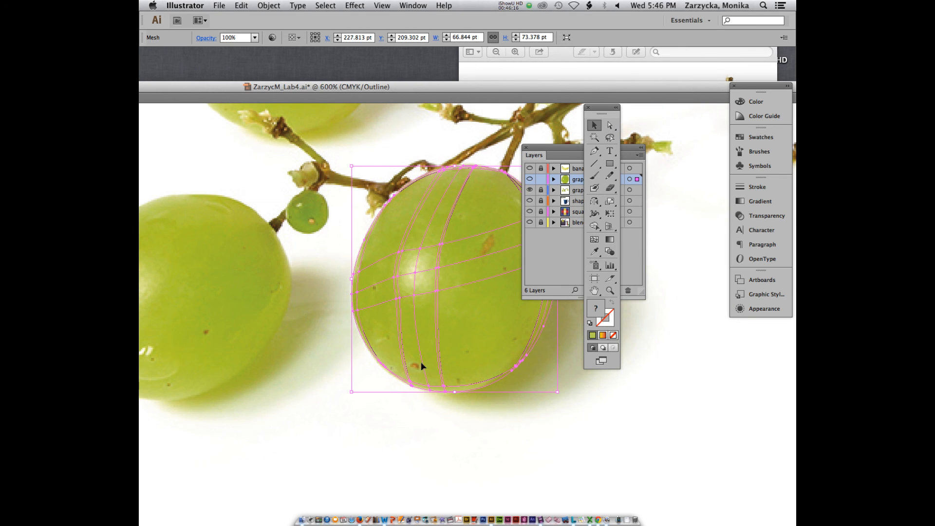
pyautogui.click(595, 239)
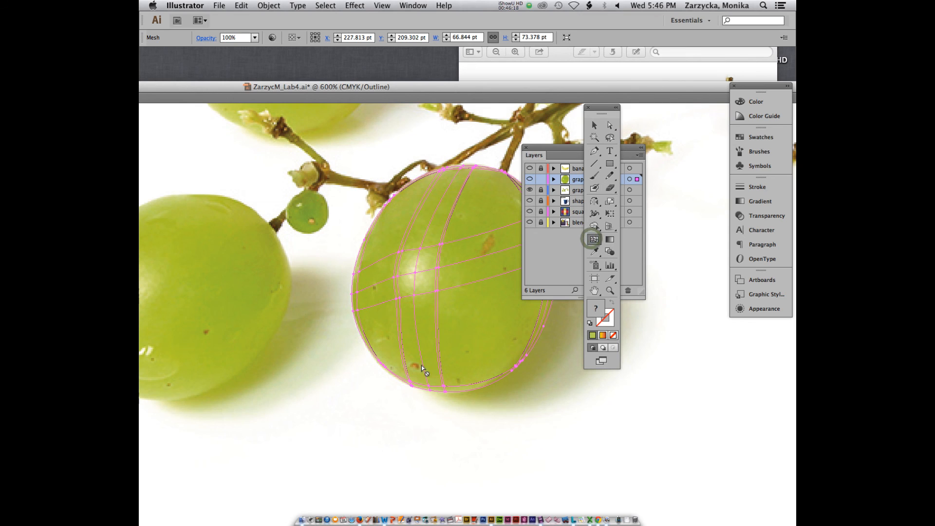
pyautogui.click(423, 363)
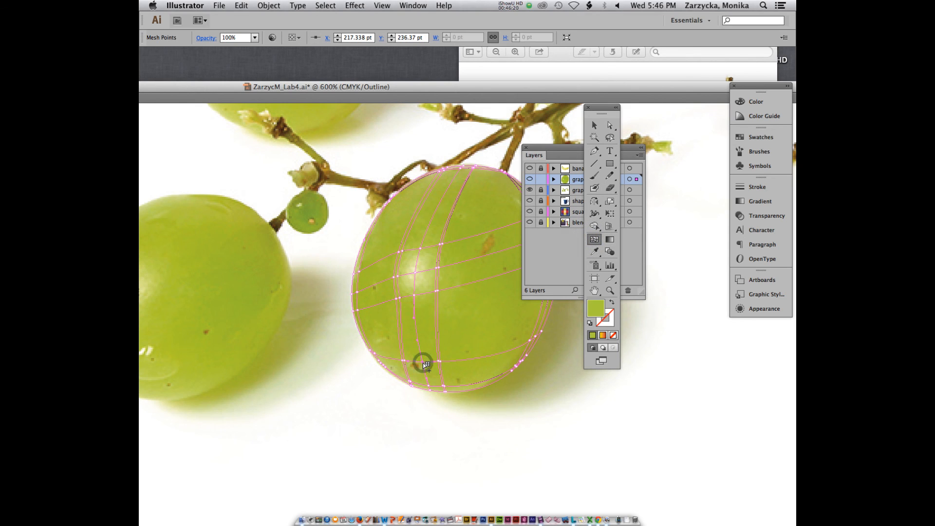
pyautogui.press('super+z')
pyautogui.click(424, 373)
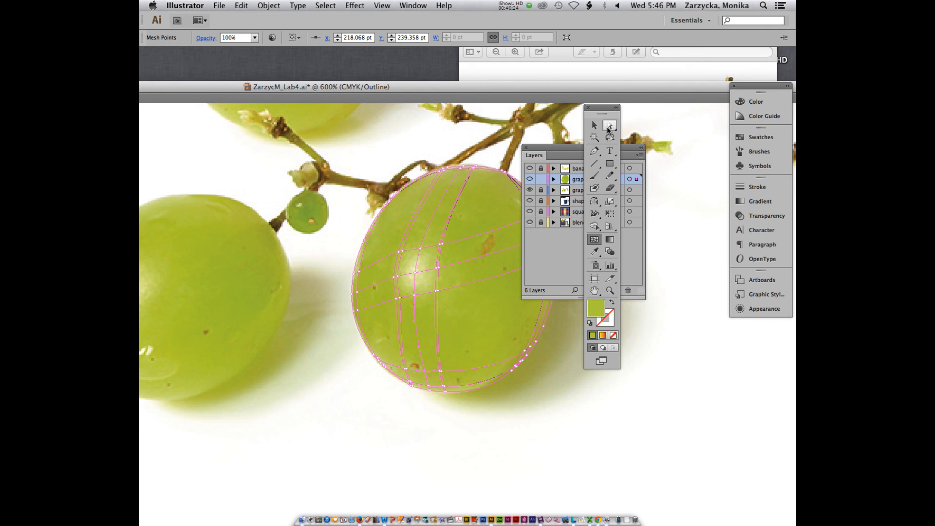
# Colour the middle mesh point of the new lower line with a green sampled from the photo right beside it.
pyautogui.press('i')
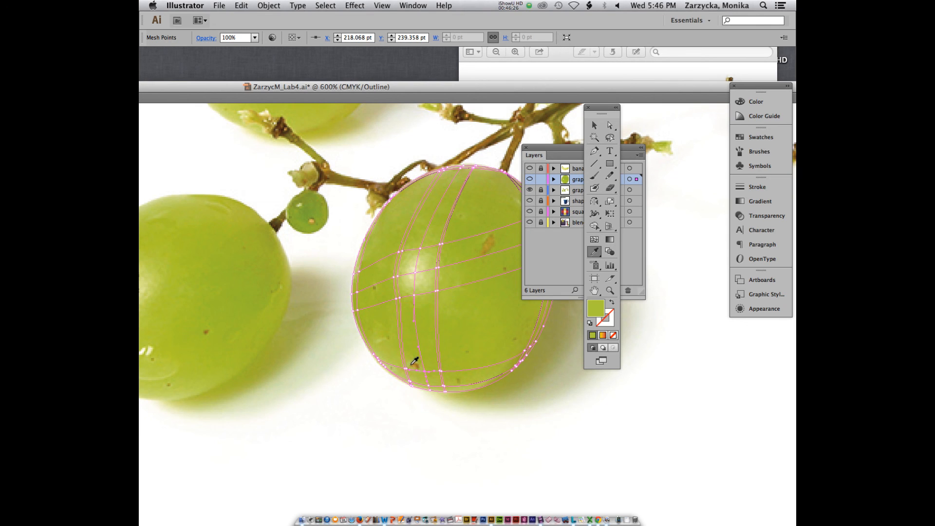
pyautogui.click(410, 363)
pyautogui.press('a')
pyautogui.click(424, 373)
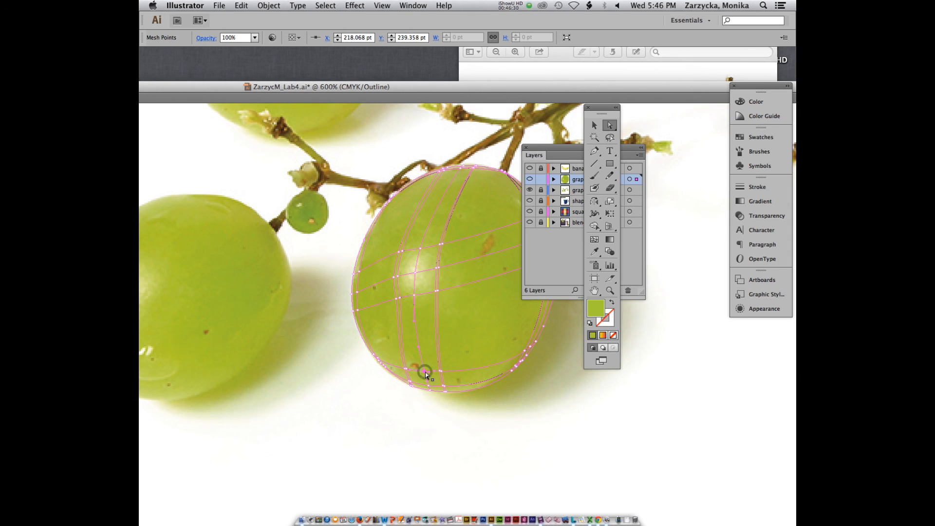
pyautogui.press('i')
pyautogui.click(427, 366)
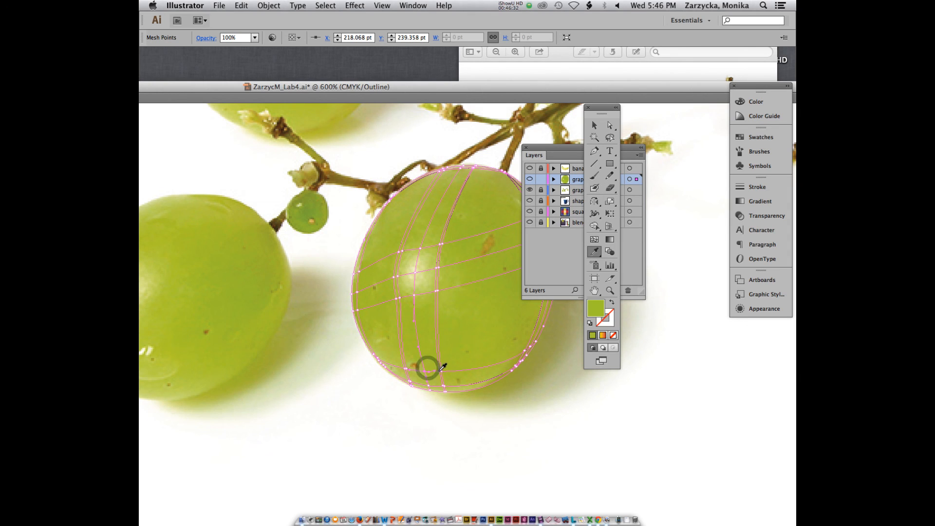
# Colour the lower line's mesh point right of the middle with adjacent photo green, and select the line's point on the left.
pyautogui.press('a')
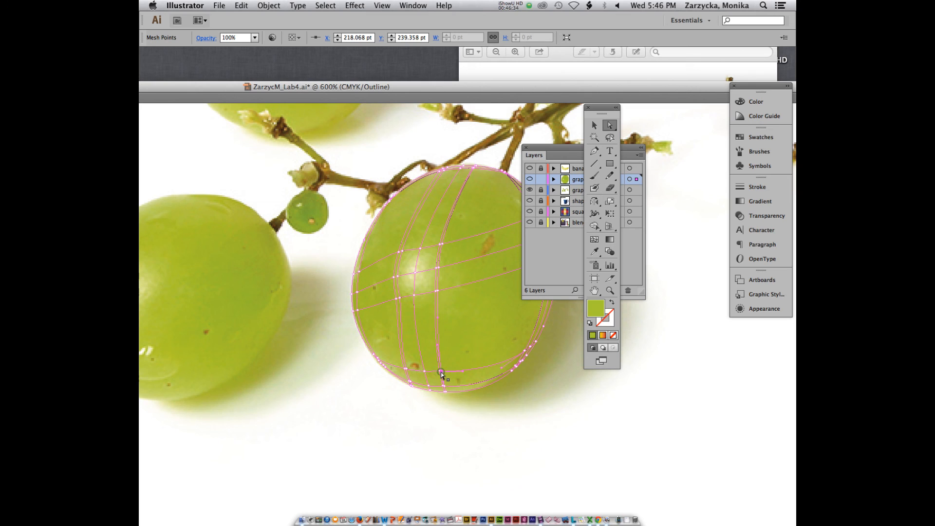
pyautogui.click(442, 372)
pyautogui.press('i')
pyautogui.click(444, 369)
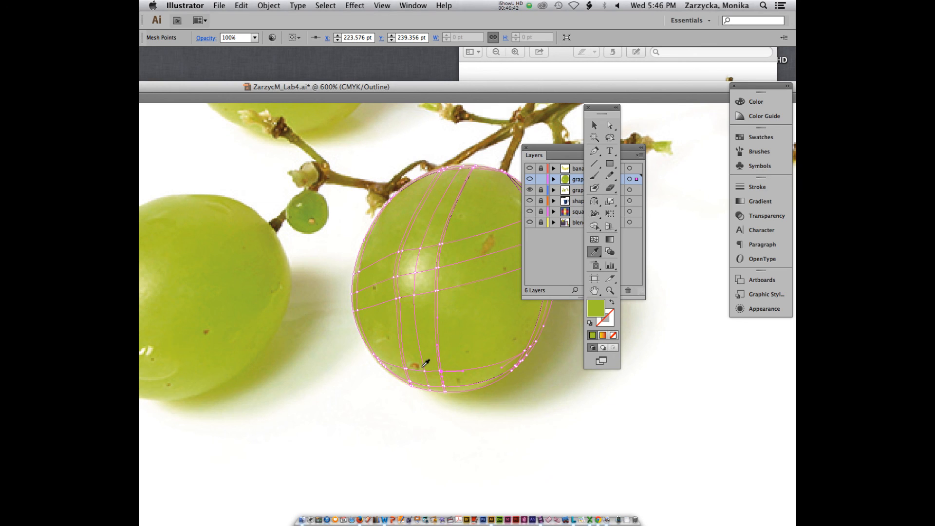
pyautogui.press('a')
pyautogui.click(404, 369)
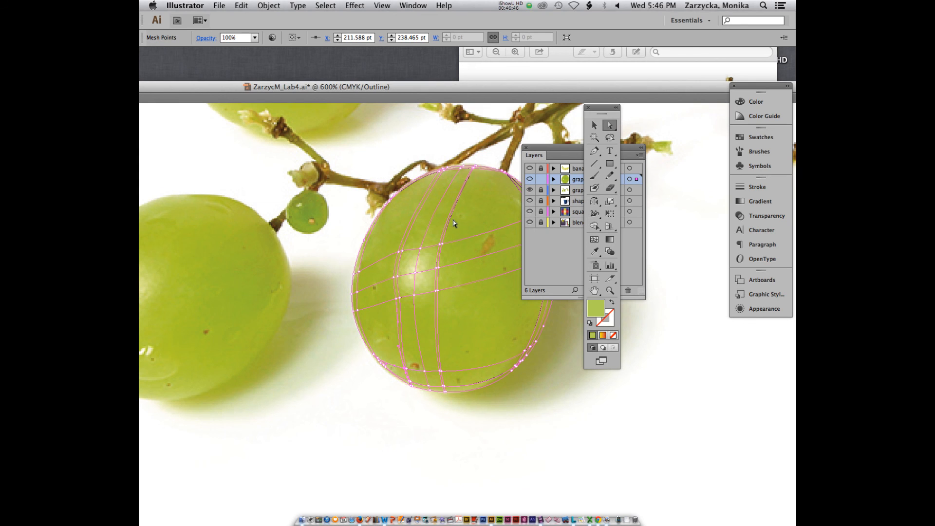
# Spread the mesh points around the highlight slightly outward, moving the right-hand ones right and the left-hand ones left.
pyautogui.click(438, 268)
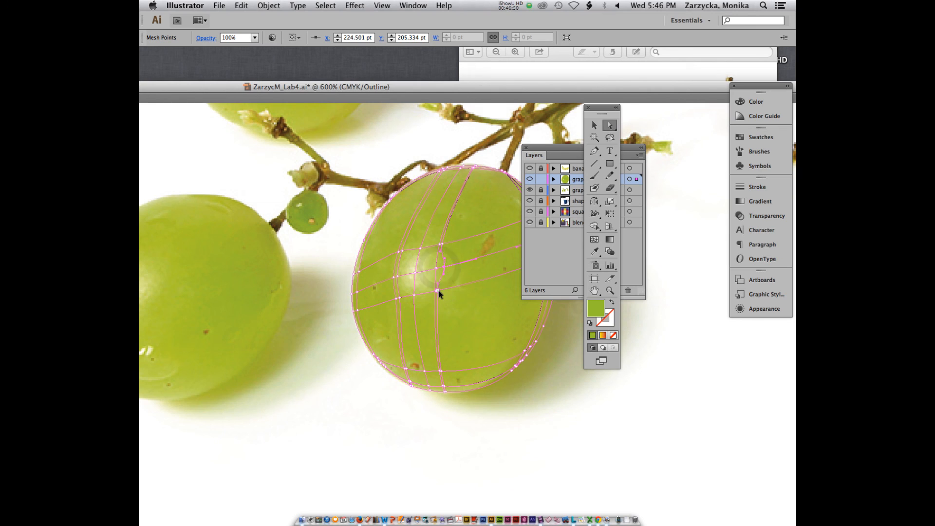
pyautogui.moveTo(438, 290); pyautogui.dragTo(443, 289)
pyautogui.moveTo(442, 244); pyautogui.dragTo(446, 240)
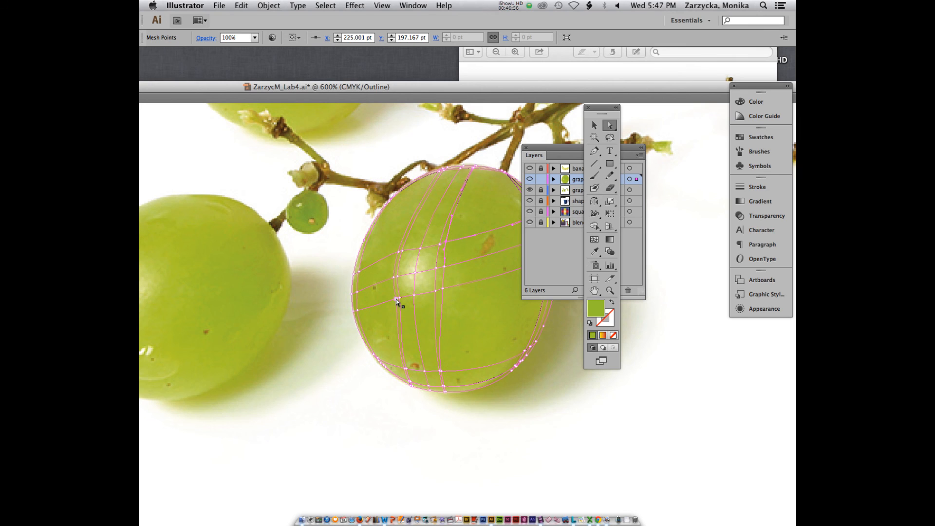
pyautogui.moveTo(396, 299); pyautogui.dragTo(396, 251)
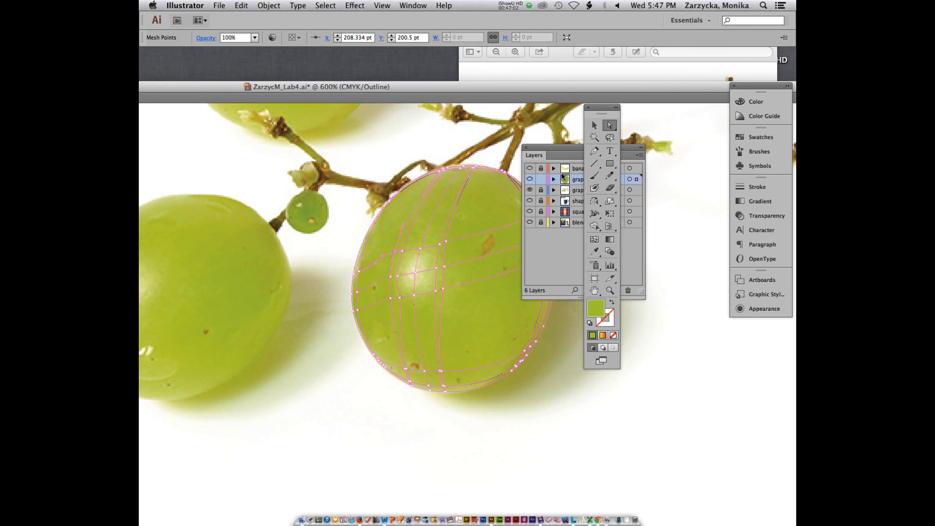
# Isolate the grapes2 layer in preview mode and deselect the mesh to review the grape's shading.
pyautogui.keyDown('alt'); pyautogui.click(530, 179); pyautogui.keyUp('alt')
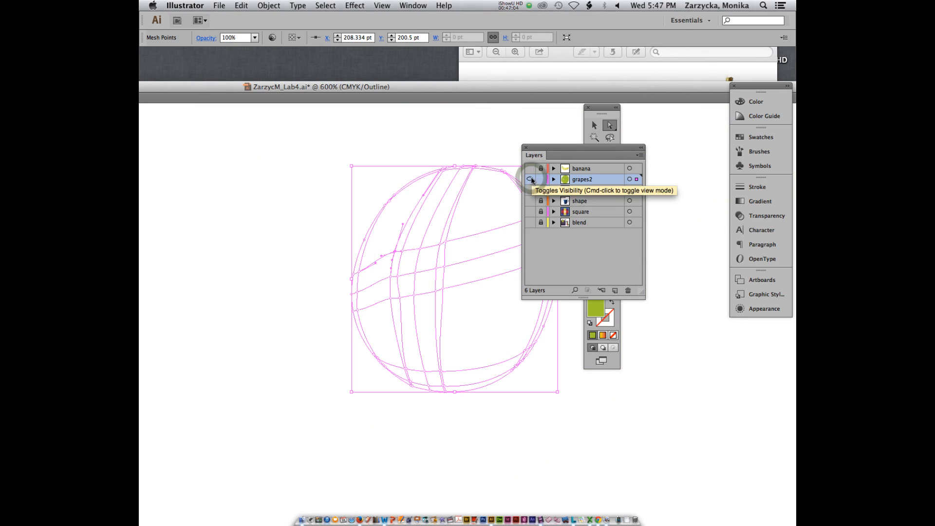
pyautogui.keyDown('ctrl'); pyautogui.click(530, 179); pyautogui.keyUp('ctrl')
pyautogui.click(357, 188)
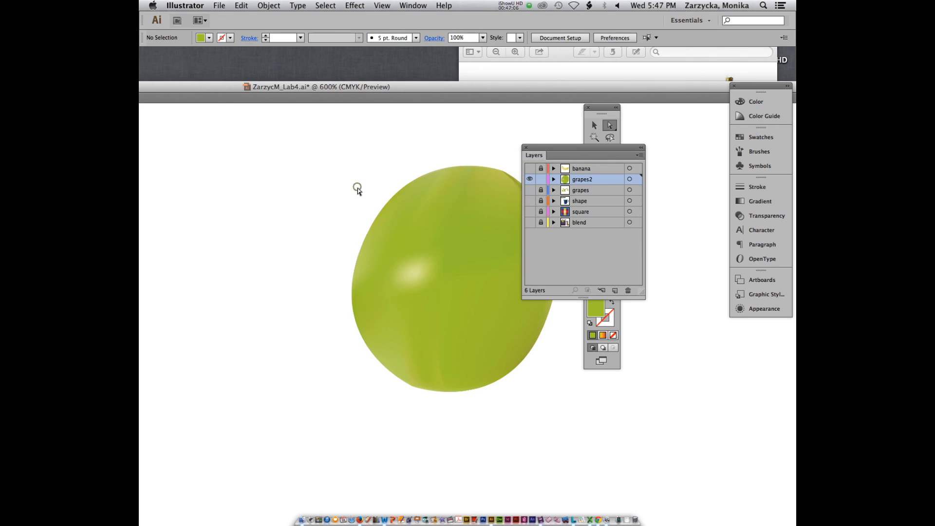
# Show the banana and grapes layers again in preview, and toggle grapes2 to compare the mesh grape with the photo.
pyautogui.keyDown('super'); pyautogui.click(530, 189); pyautogui.keyUp('super')
pyautogui.click(529, 179)
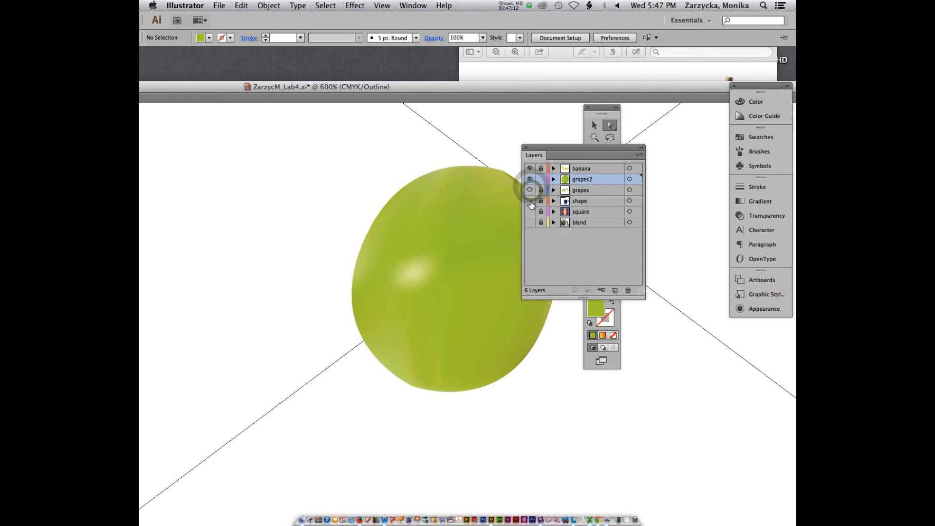
pyautogui.keyDown('super'); pyautogui.click(529, 190); pyautogui.keyUp('super')
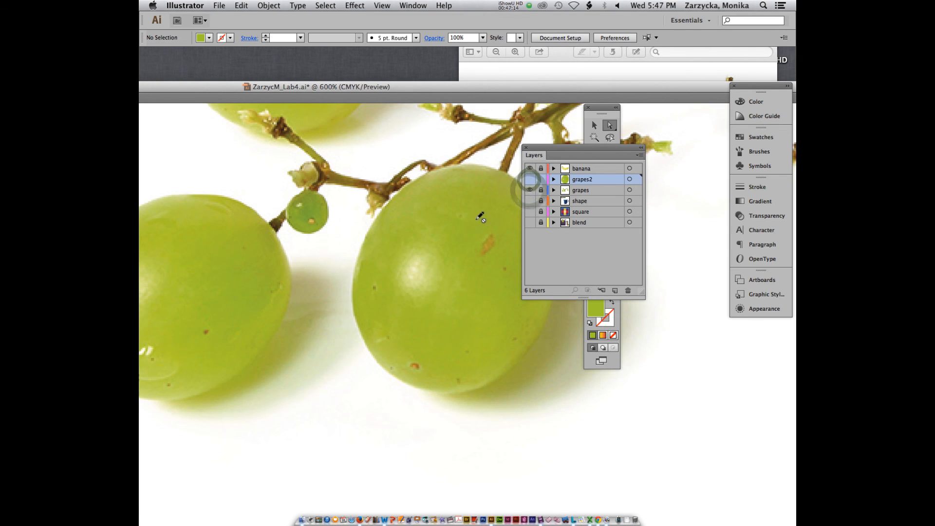
pyautogui.click(531, 177)
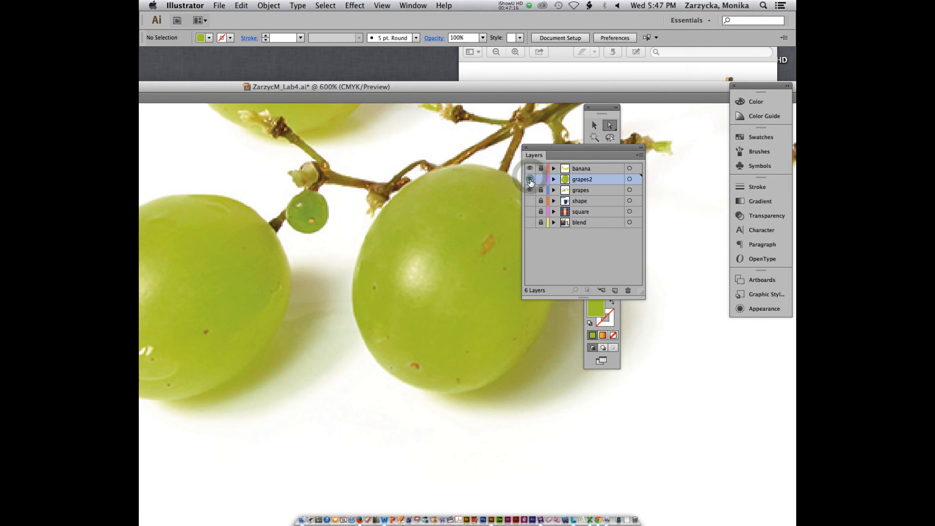
pyautogui.click(416, 276)
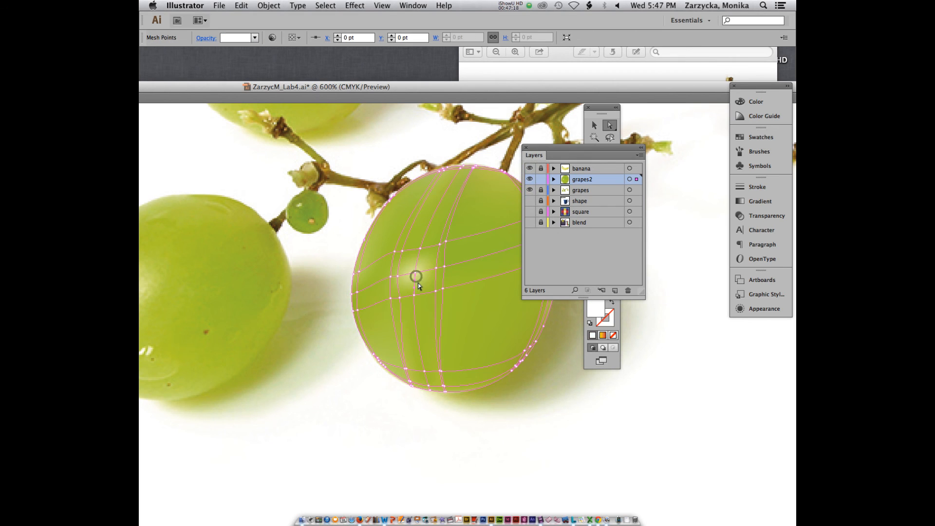
pyautogui.click(514, 5)
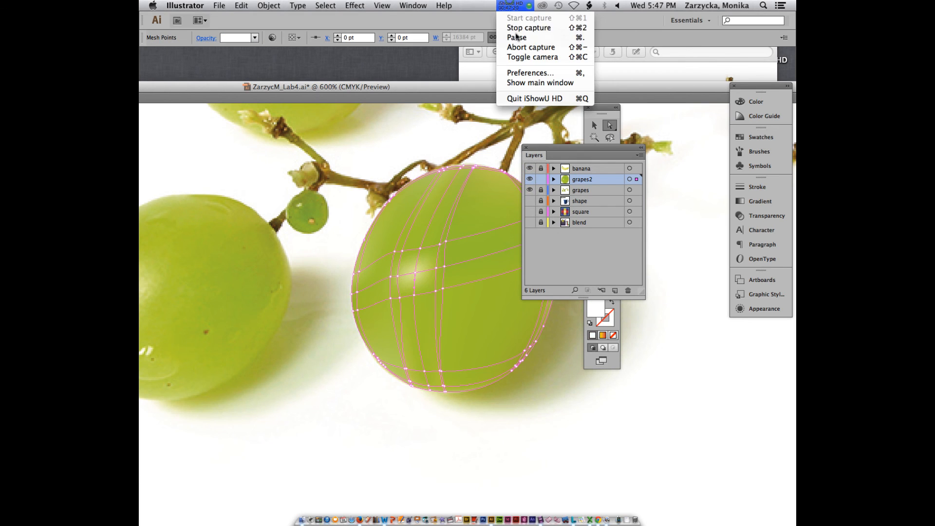